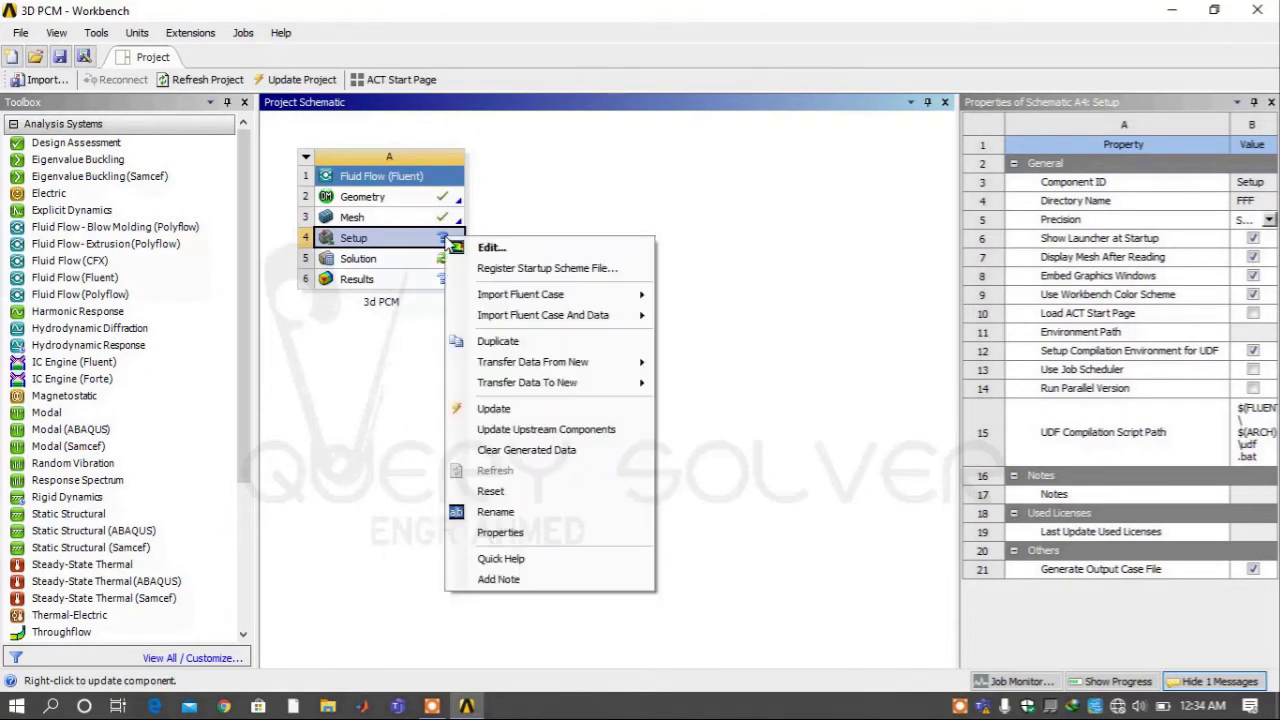
# Launch Fluent from the Setup cell with double precision and serial processing, and set the solver time to transient.
pyautogui.click(475, 246)
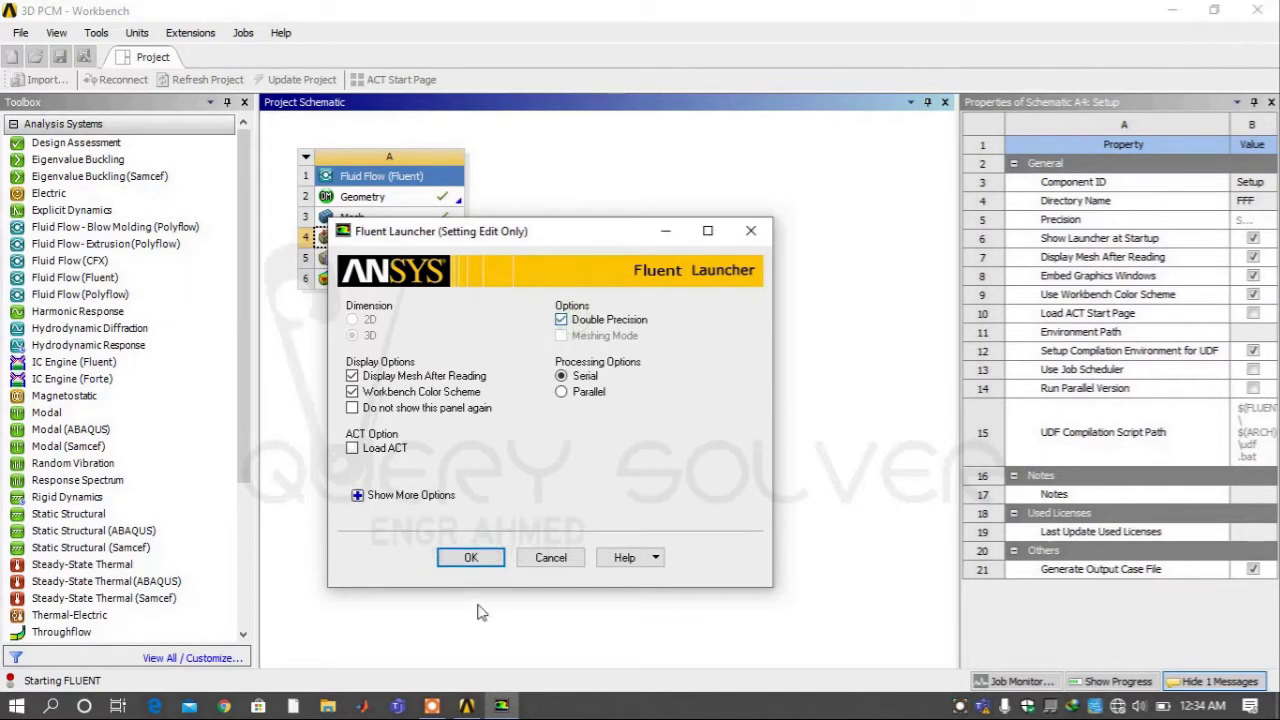
pyautogui.click(482, 565)
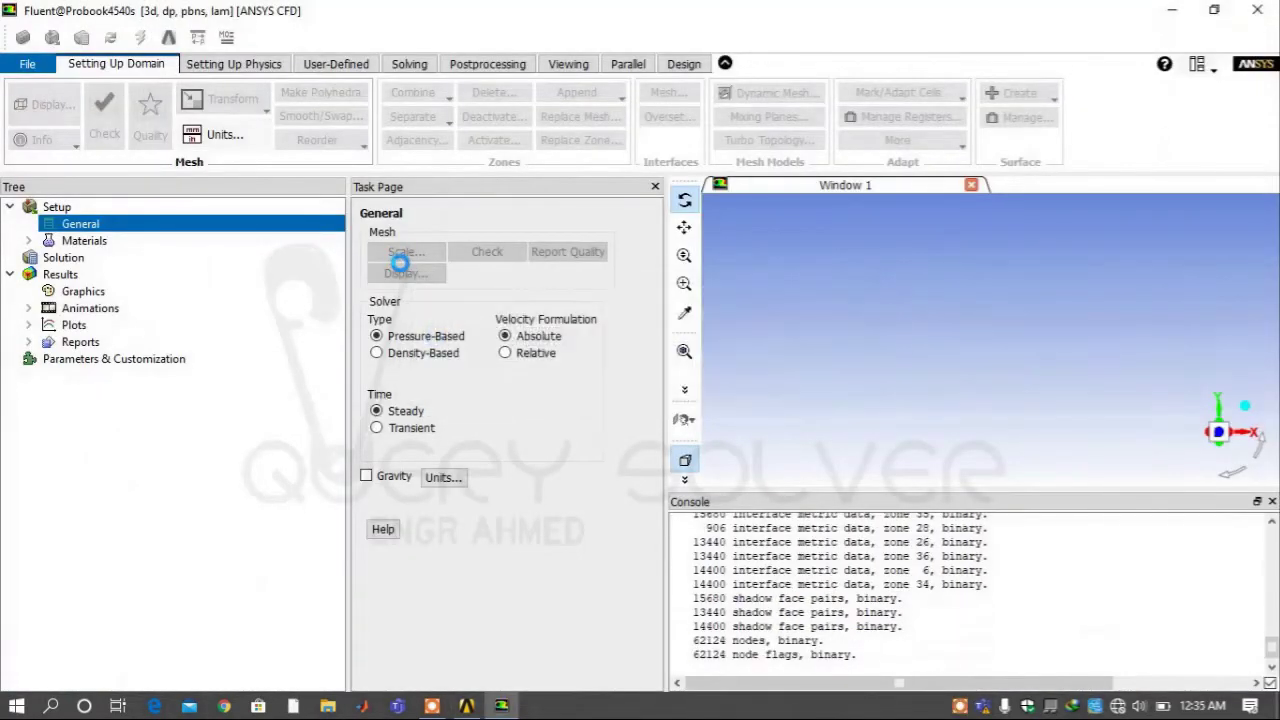
pyautogui.click(763, 382)
pyautogui.click(418, 428)
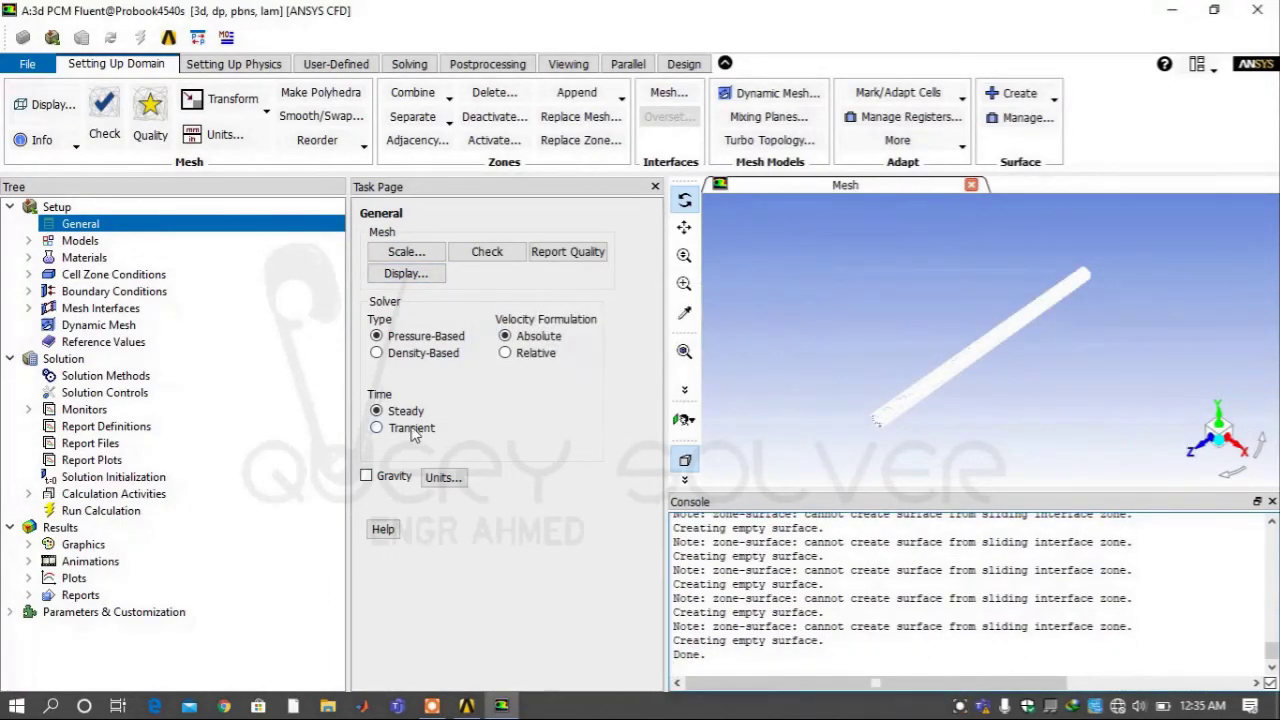
# Enable the Solidification/Melting model with the constant mushy zone parameter and acknowledge the material property notice.
pyautogui.click(27, 246)
pyautogui.click(29, 241)
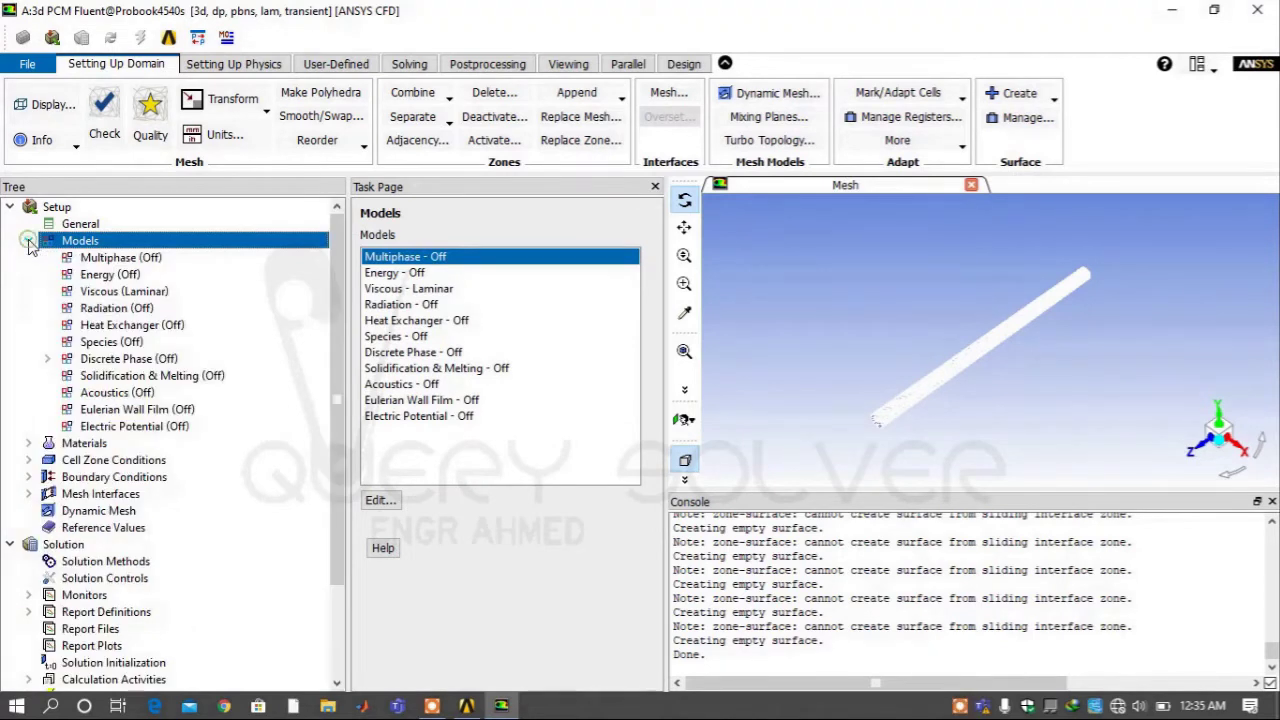
pyautogui.doubleClick(156, 378)
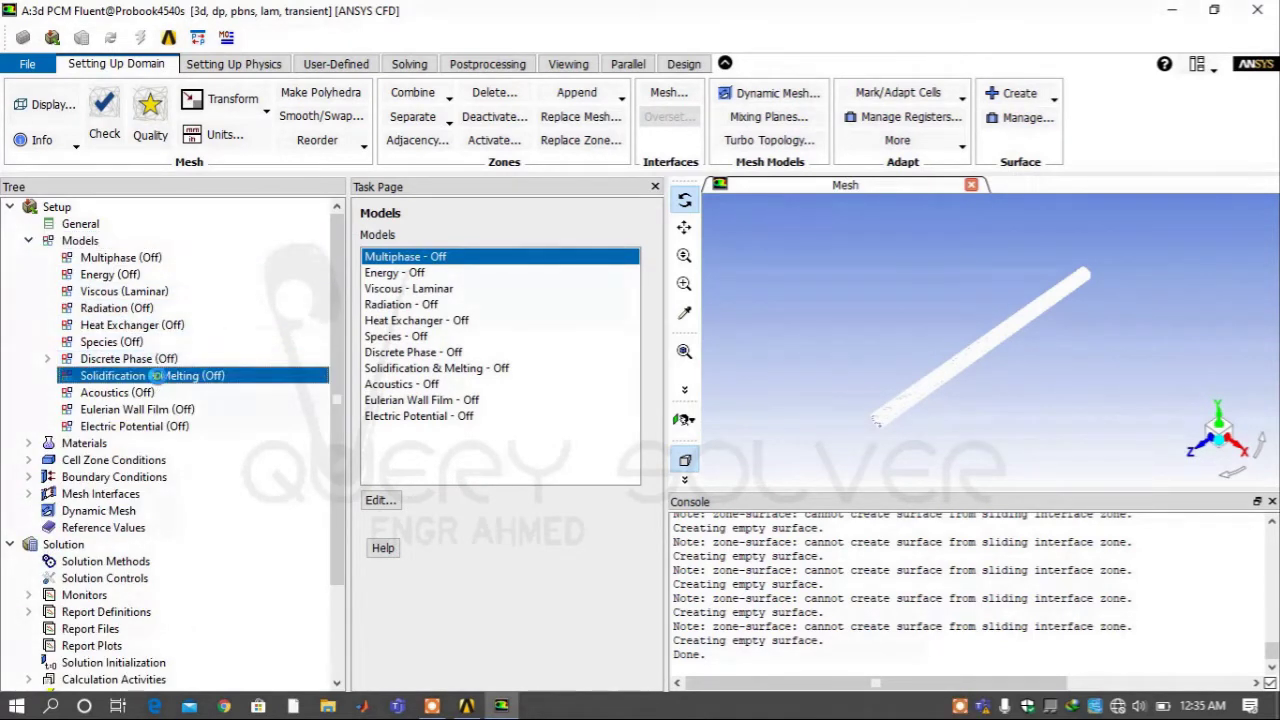
pyautogui.click(588, 361)
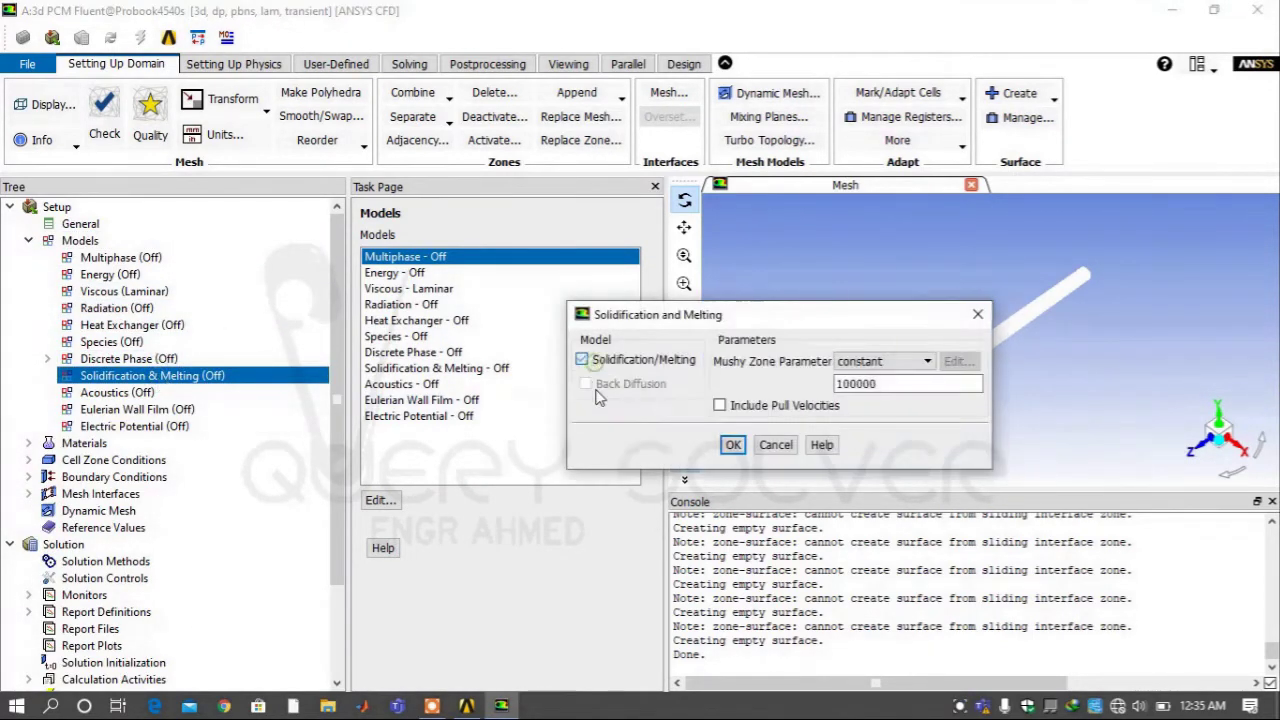
pyautogui.click(733, 445)
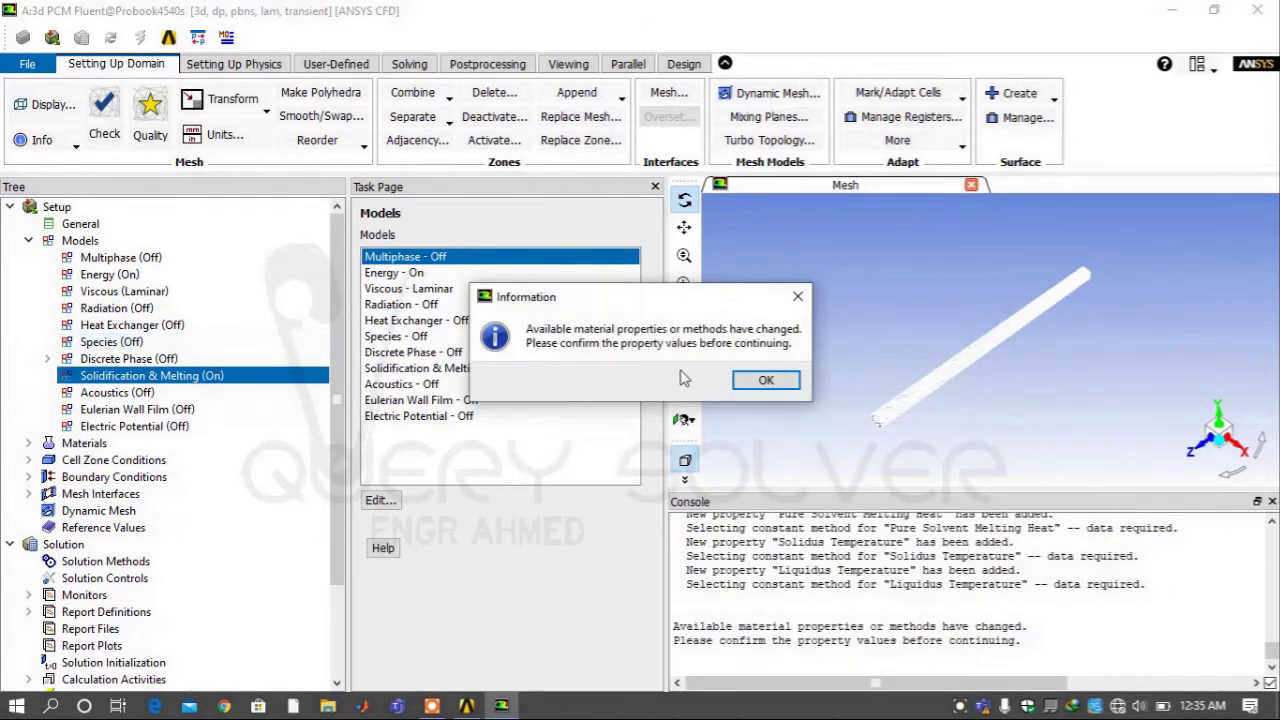
pyautogui.click(762, 382)
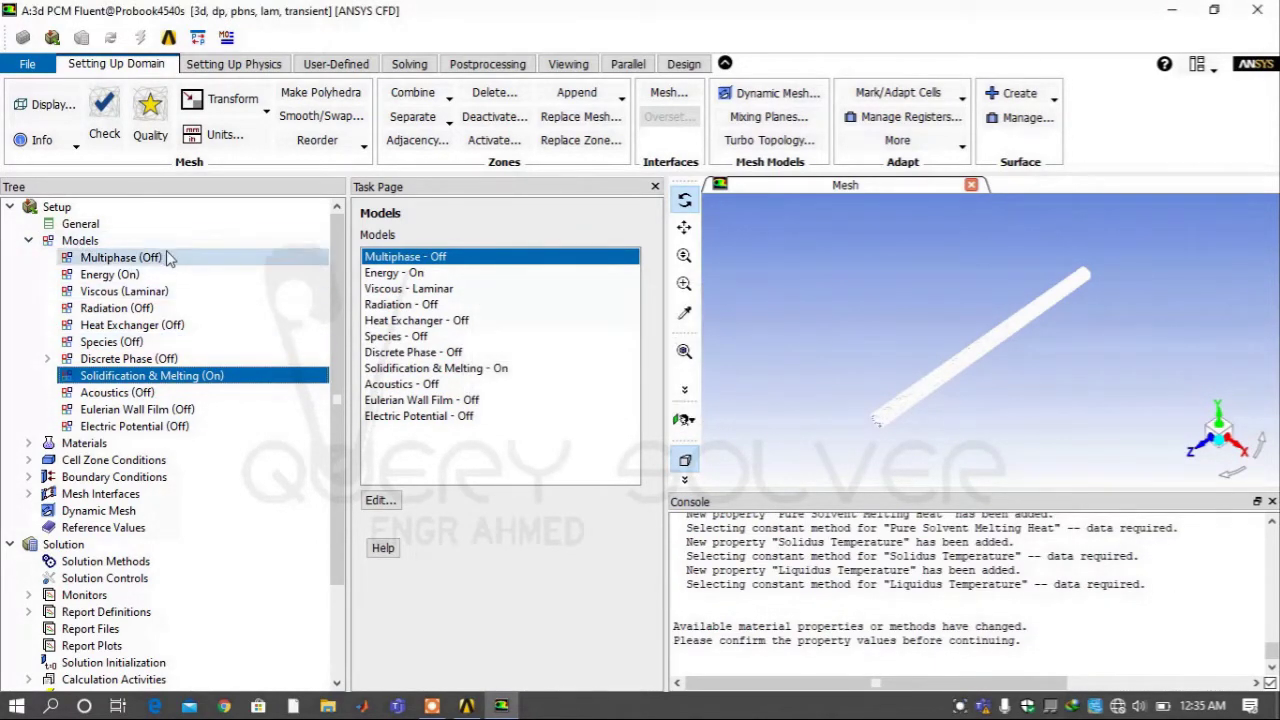
# Copy water-liquid (h2o<l>) from the Fluent database into the case's fluid materials.
pyautogui.click(28, 443)
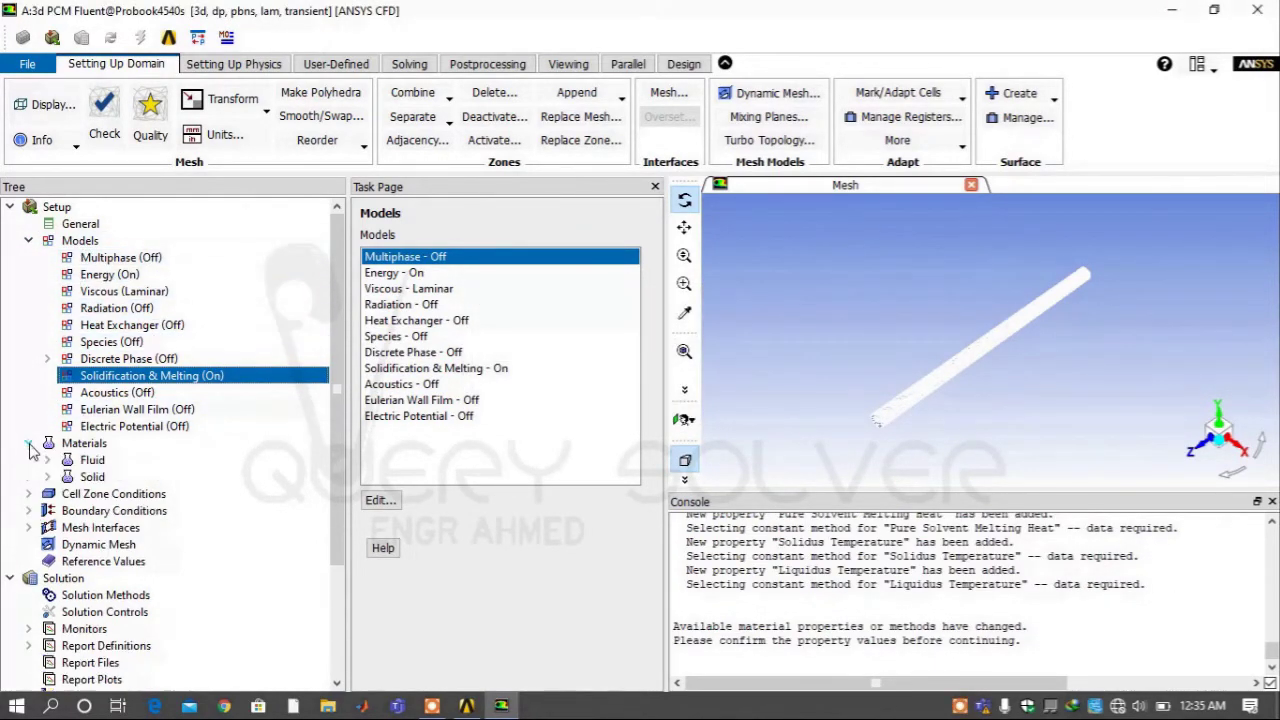
pyautogui.click(47, 460)
pyautogui.doubleClick(90, 477)
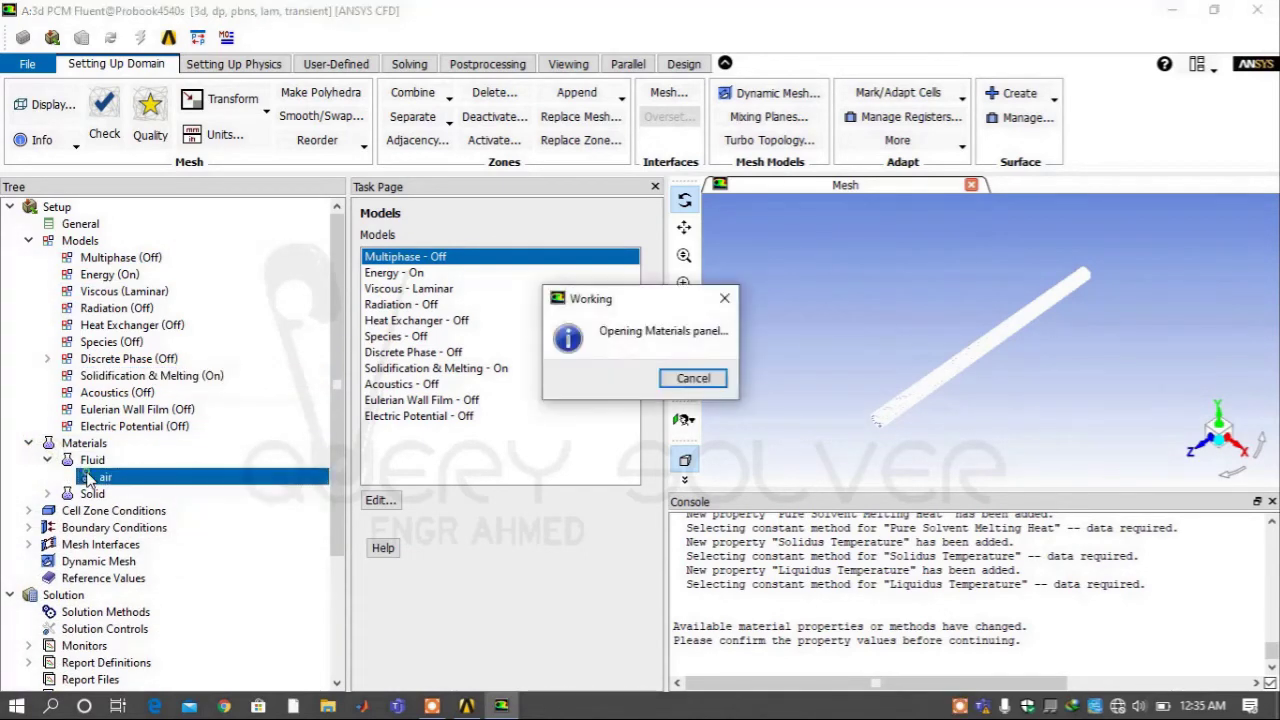
pyautogui.click(962, 357)
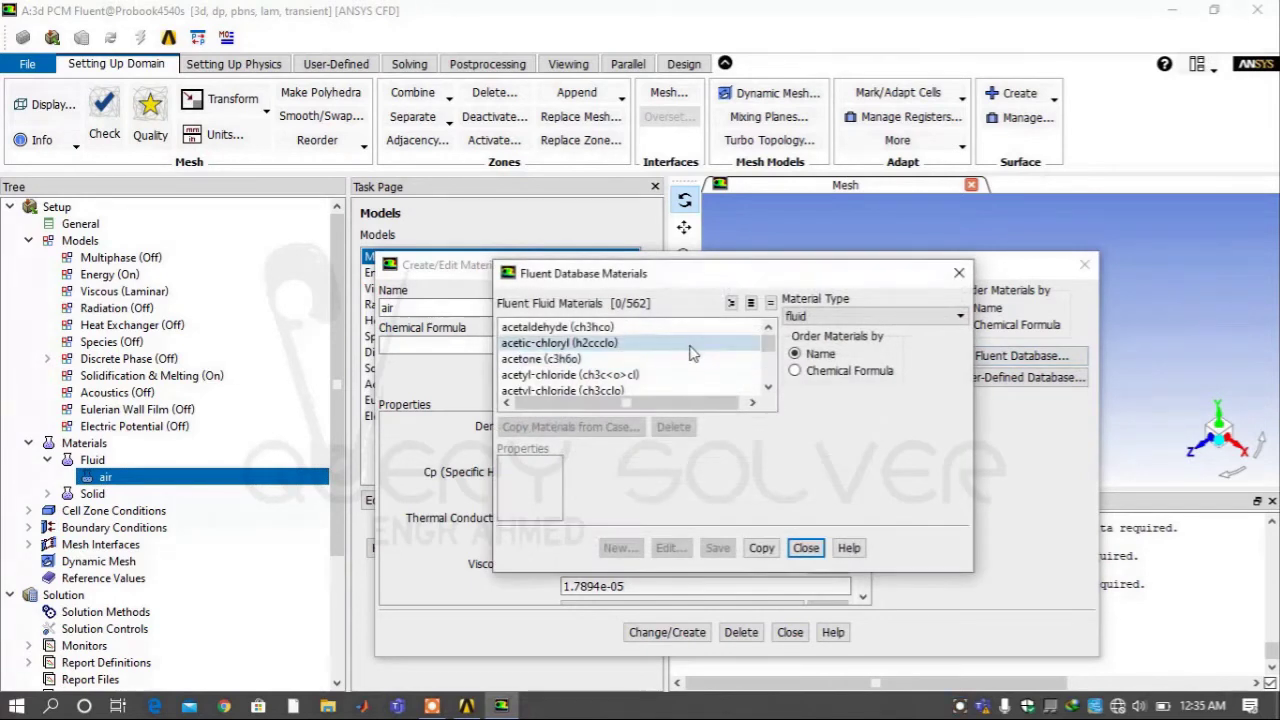
pyautogui.click(688, 345)
pyautogui.press('w')
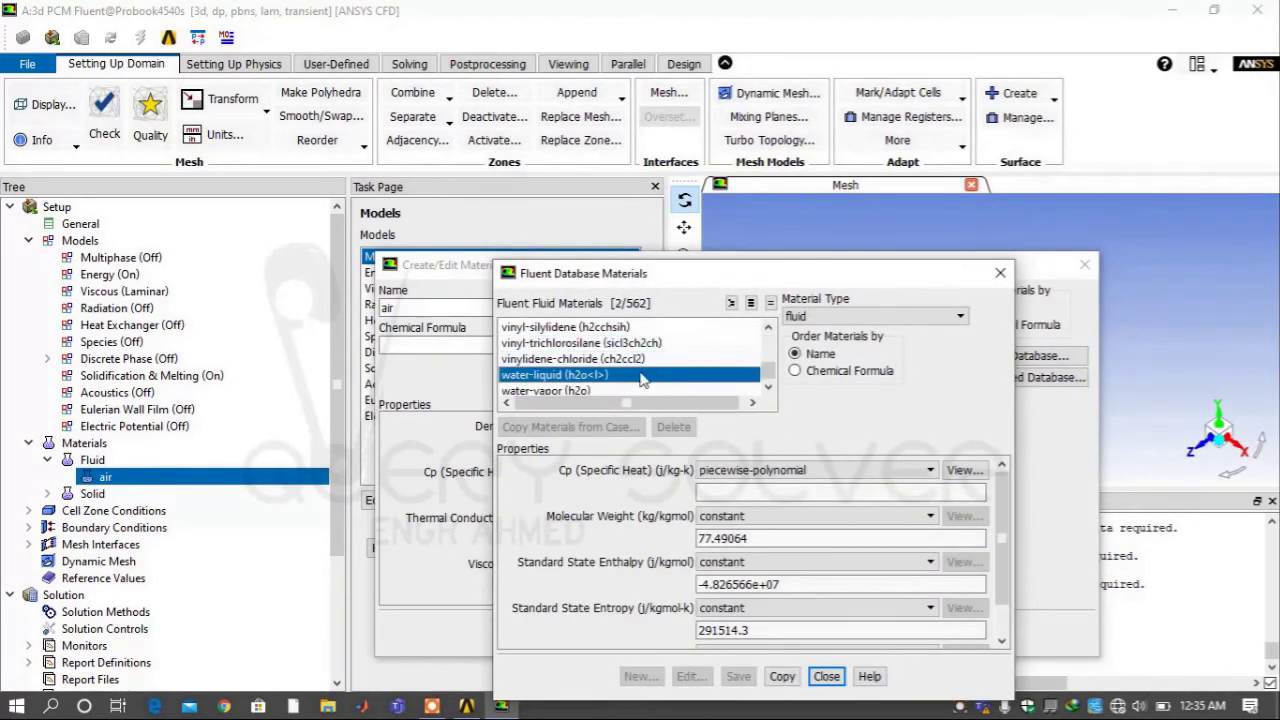
pyautogui.click(781, 677)
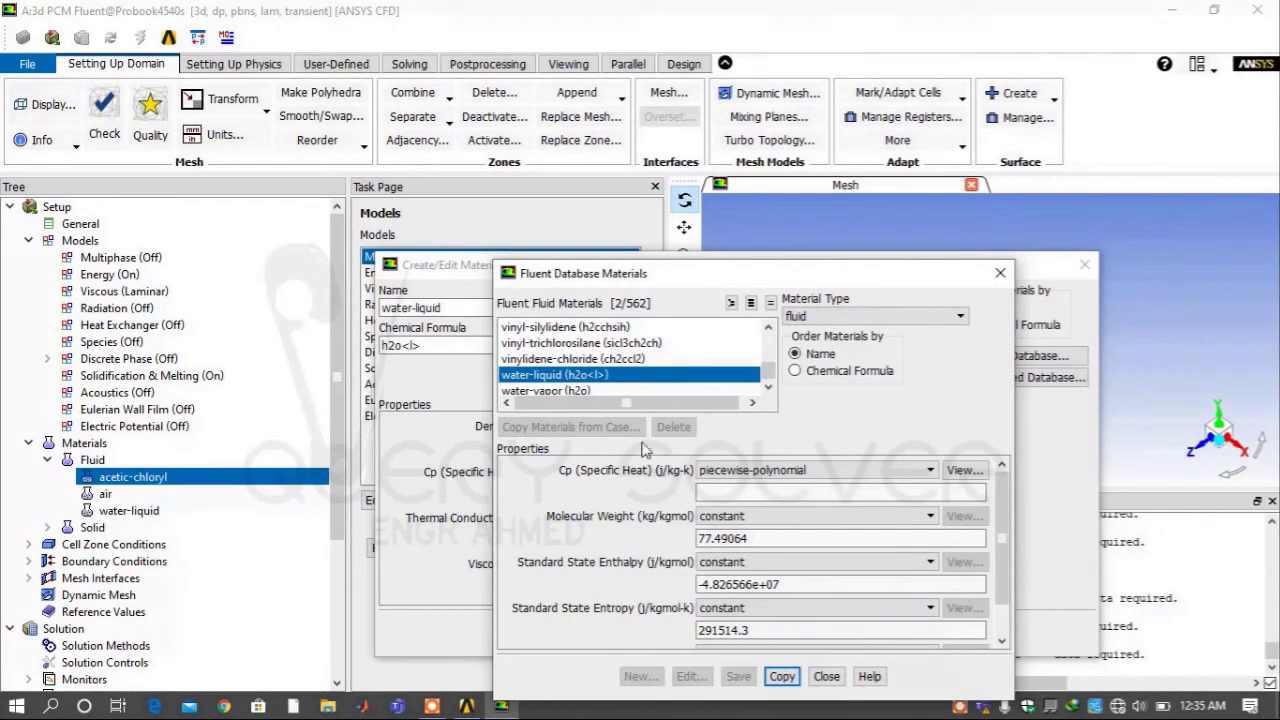
# Copy methyl-silylidine (sich3) from the Fluent database, declining duplicate copies of materials already in the case, and close the database.
pyautogui.click(611, 359)
pyautogui.press('m')
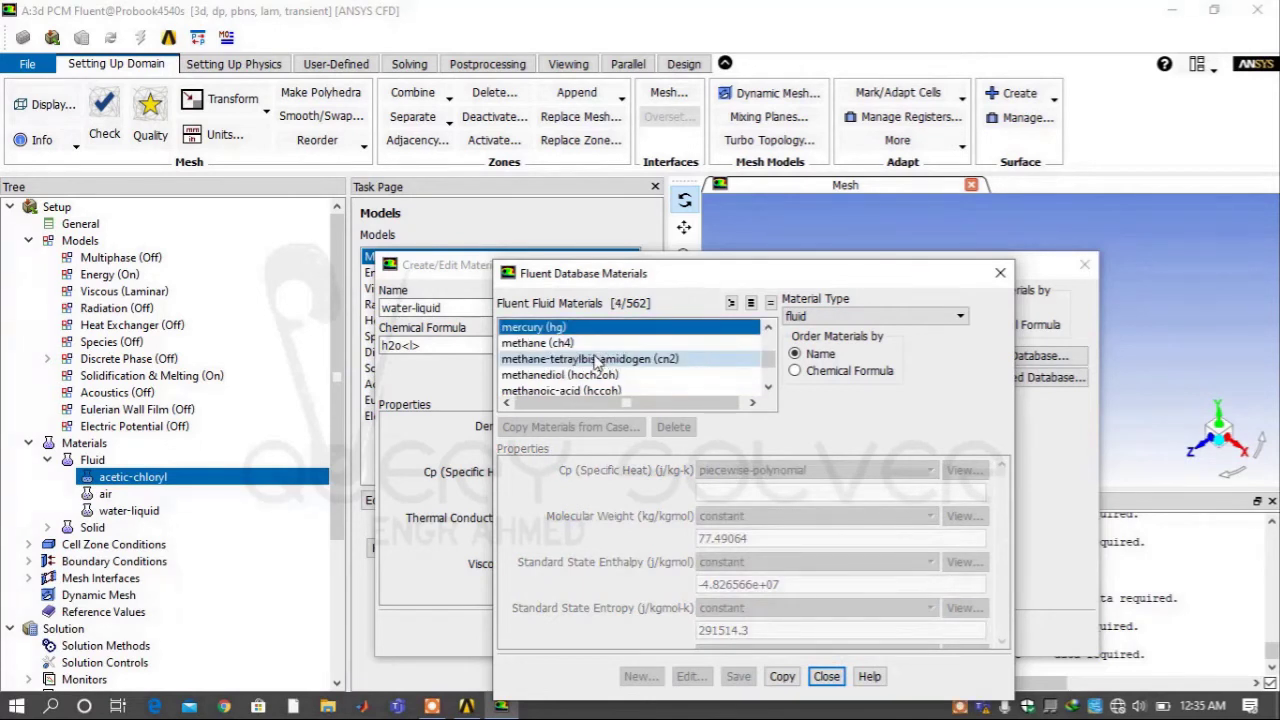
pyautogui.scroll(-5, 598, 370)
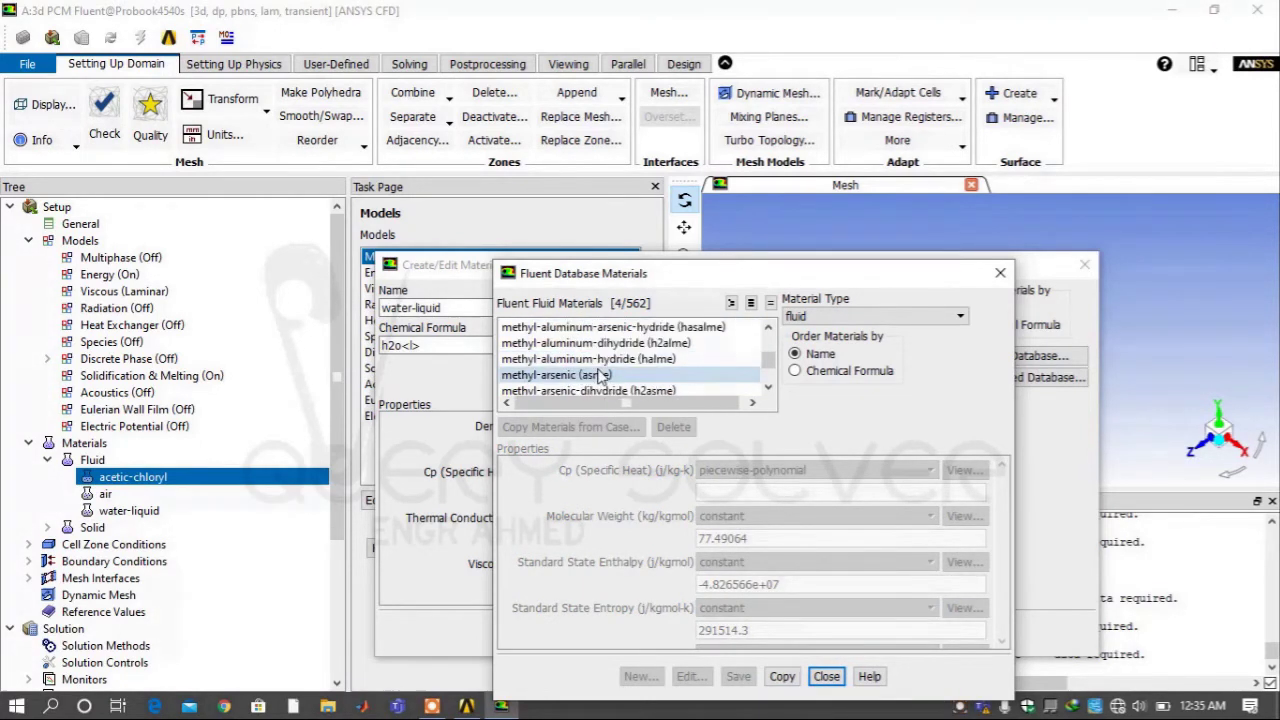
pyautogui.scroll(-5, 598, 374)
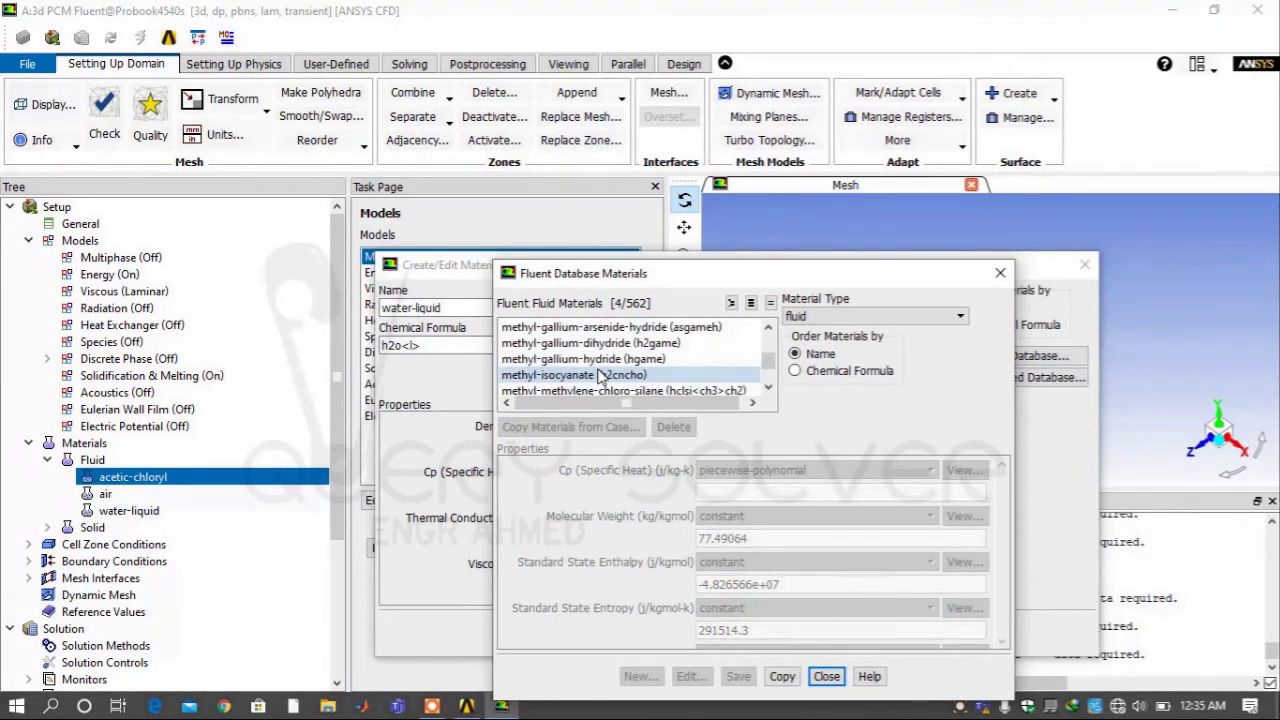
pyautogui.scroll(-5, 598, 374)
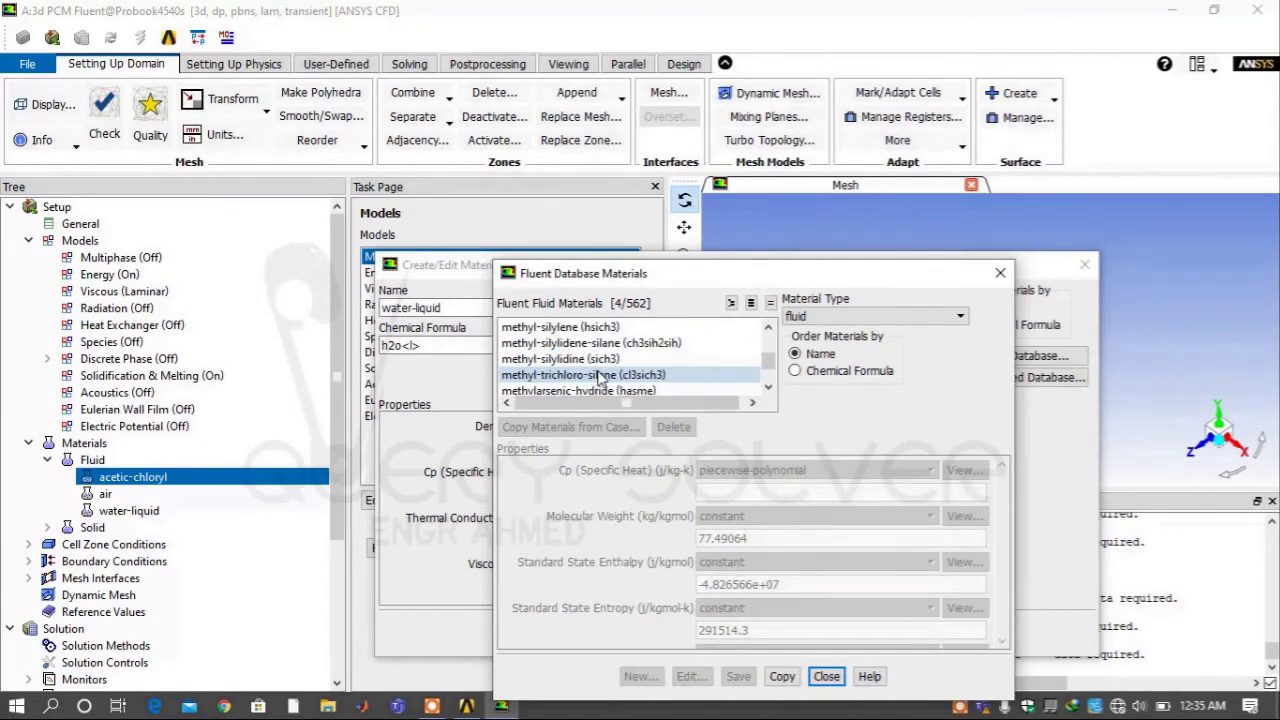
pyautogui.click(598, 359)
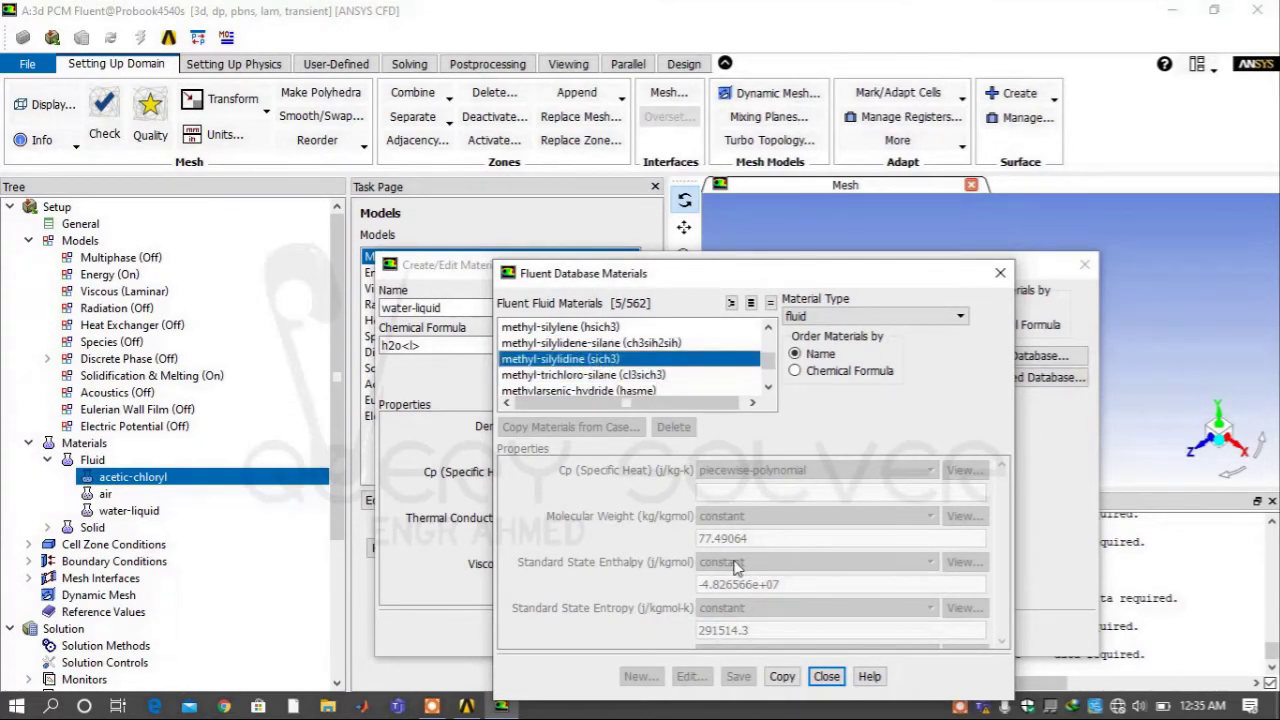
pyautogui.click(782, 676)
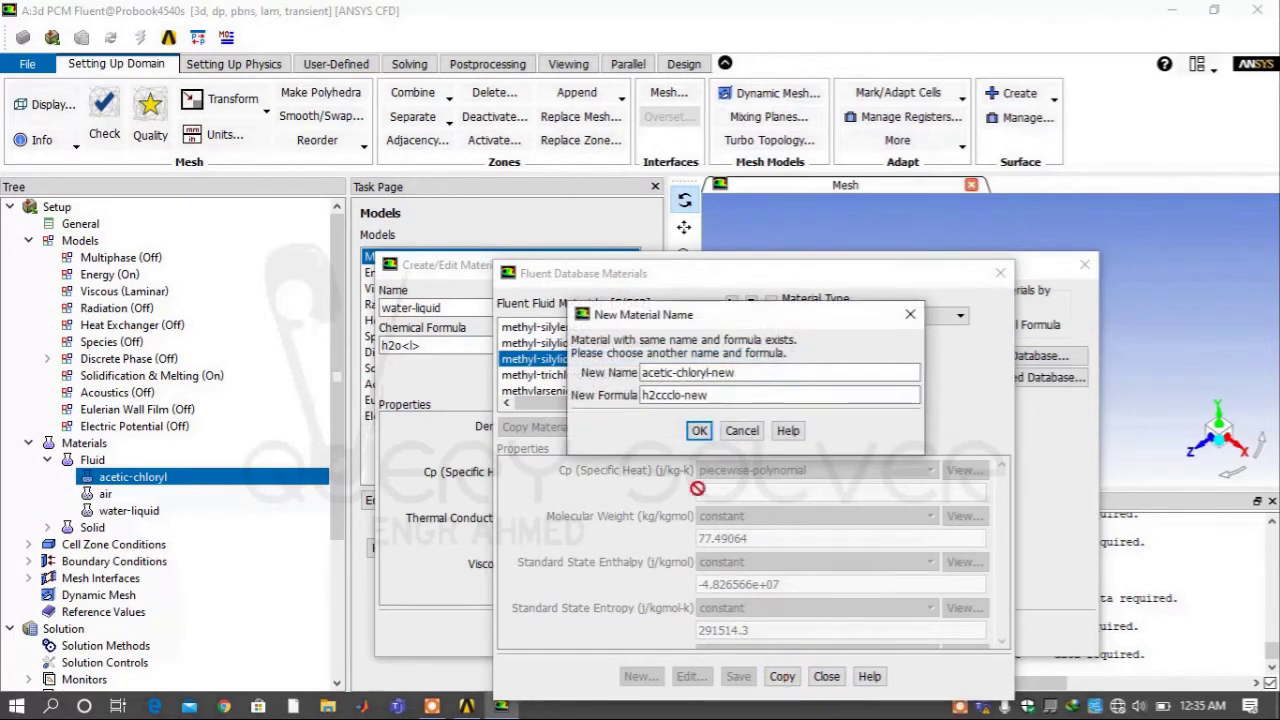
pyautogui.click(742, 430)
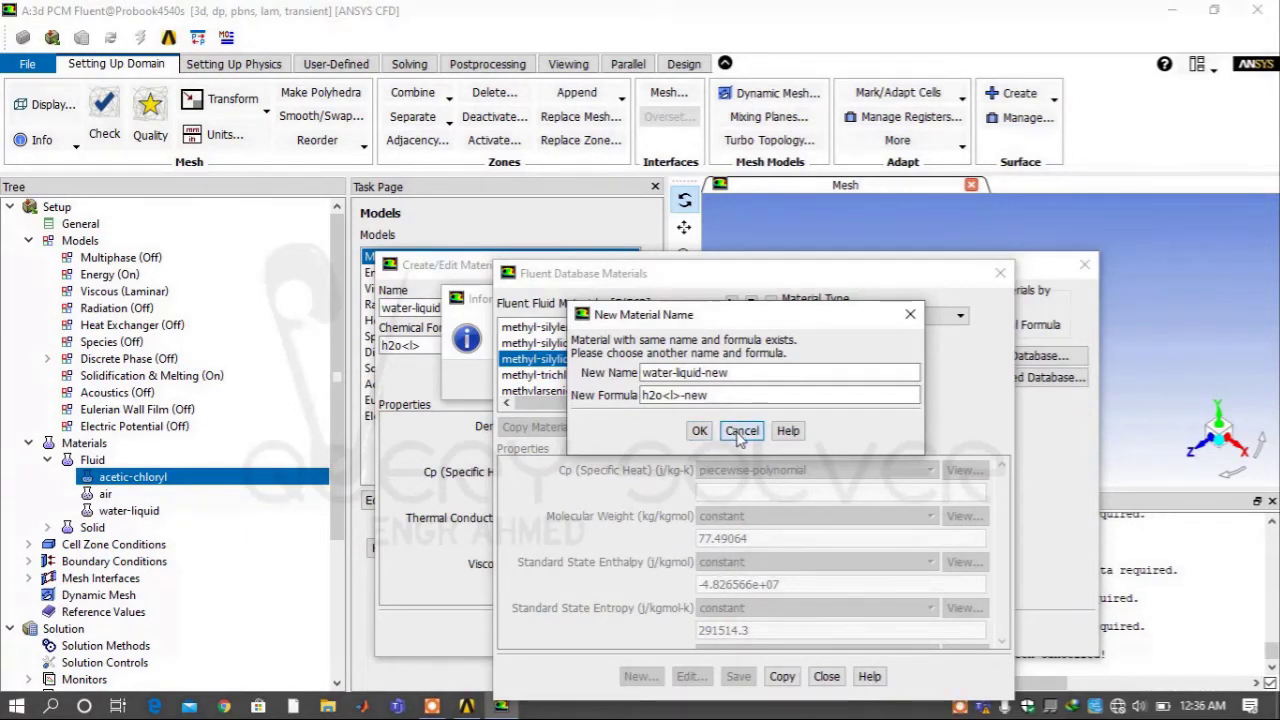
pyautogui.click(741, 432)
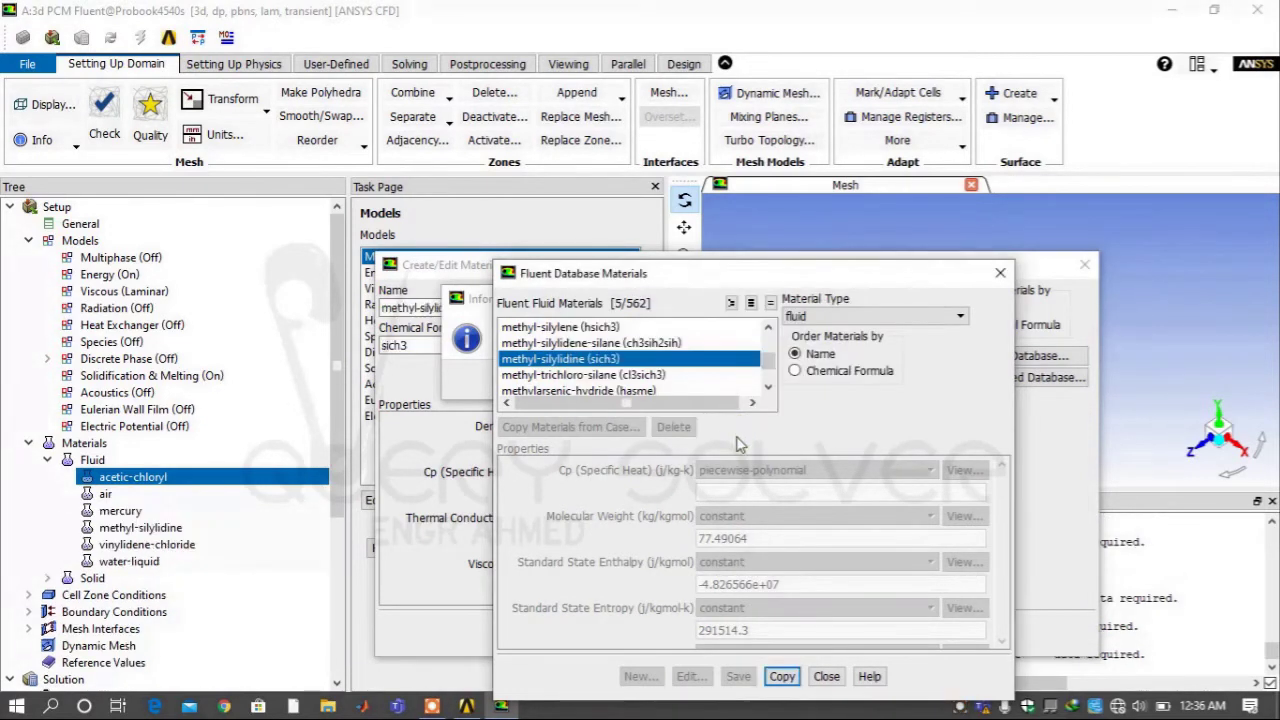
pyautogui.click(829, 676)
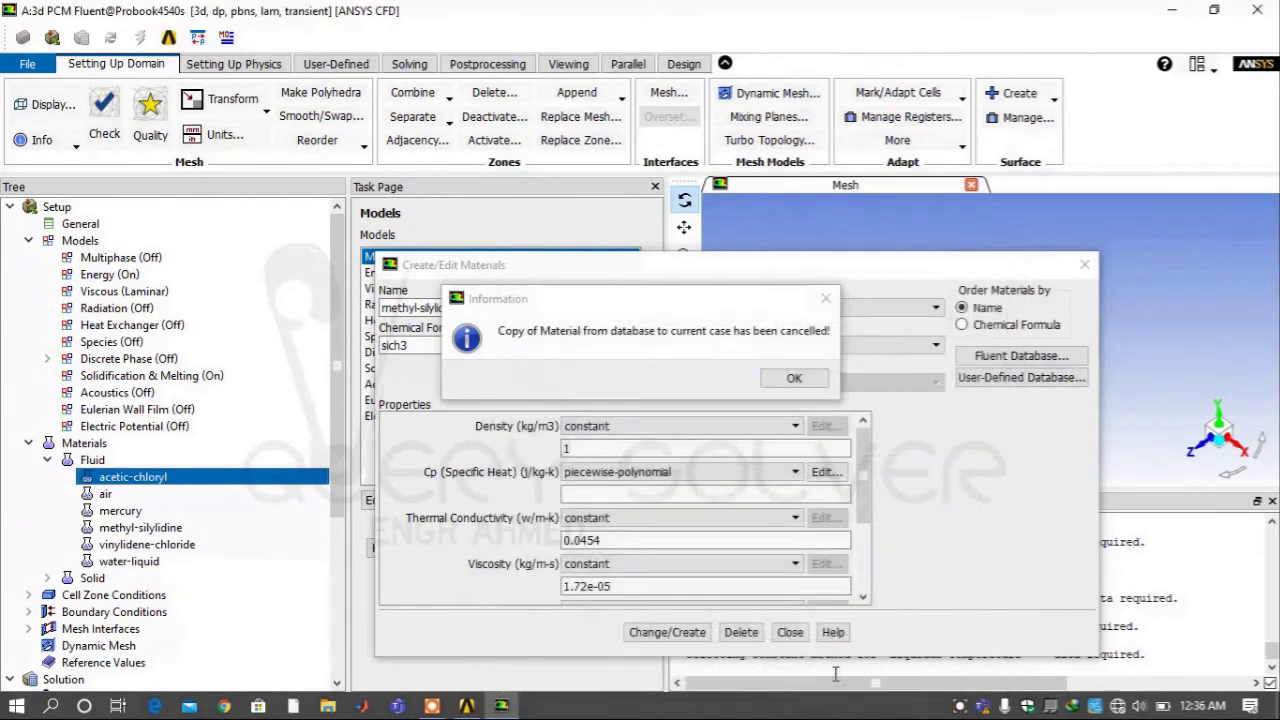
pyautogui.click(768, 384)
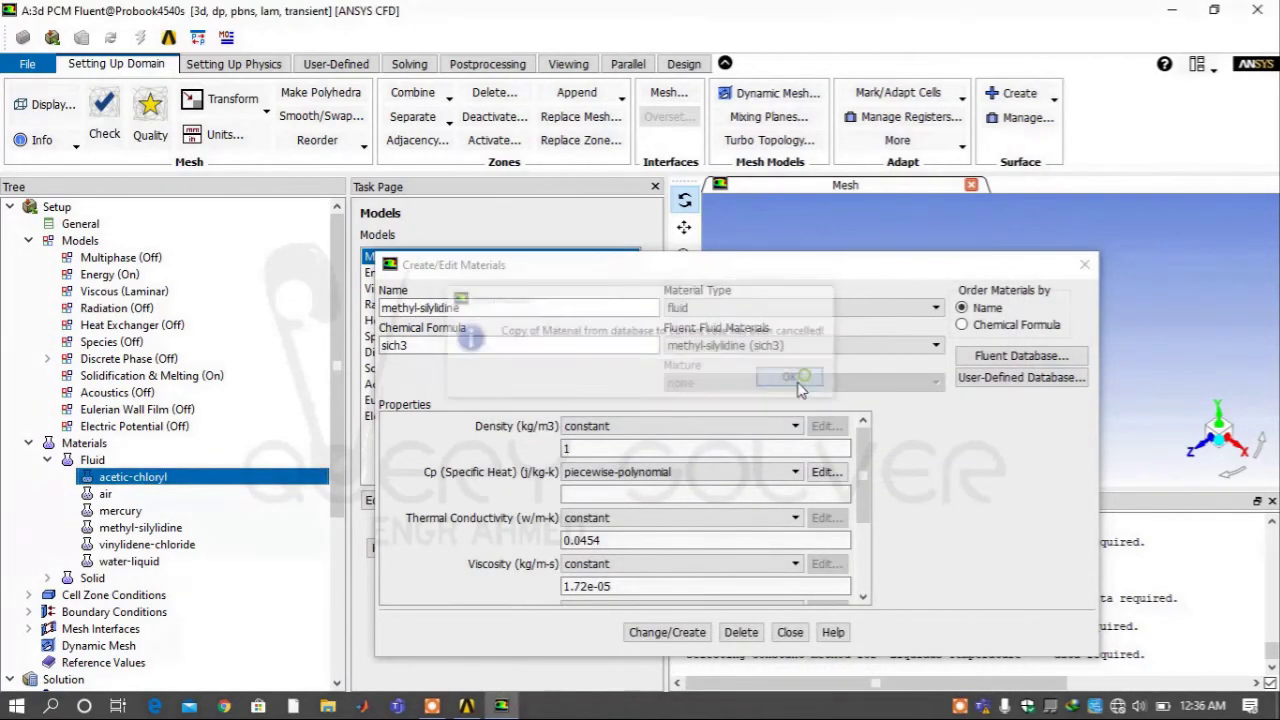
# Delete the unneeded vinylidene-chloride material from the case's fluid materials.
pyautogui.click(122, 511)
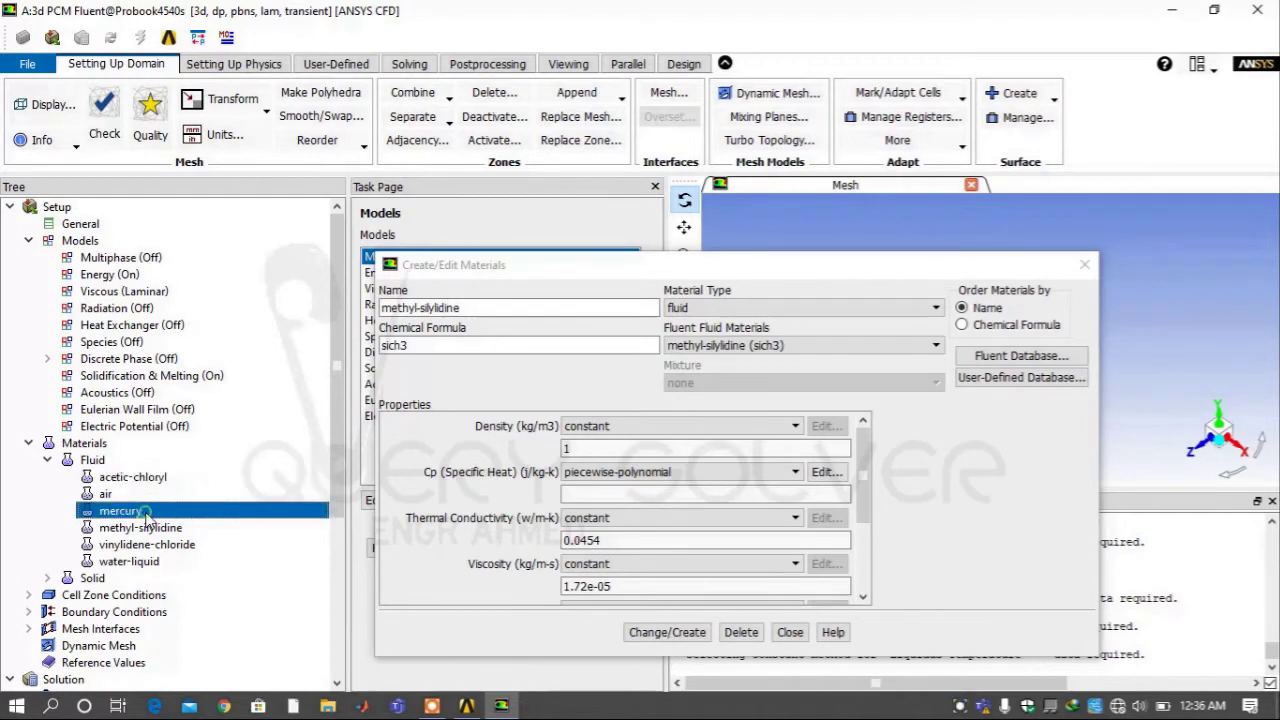
pyautogui.click(166, 545)
pyautogui.press('Up')
pyautogui.press('Up')
pyautogui.click(150, 545)
pyautogui.rightClick(155, 546)
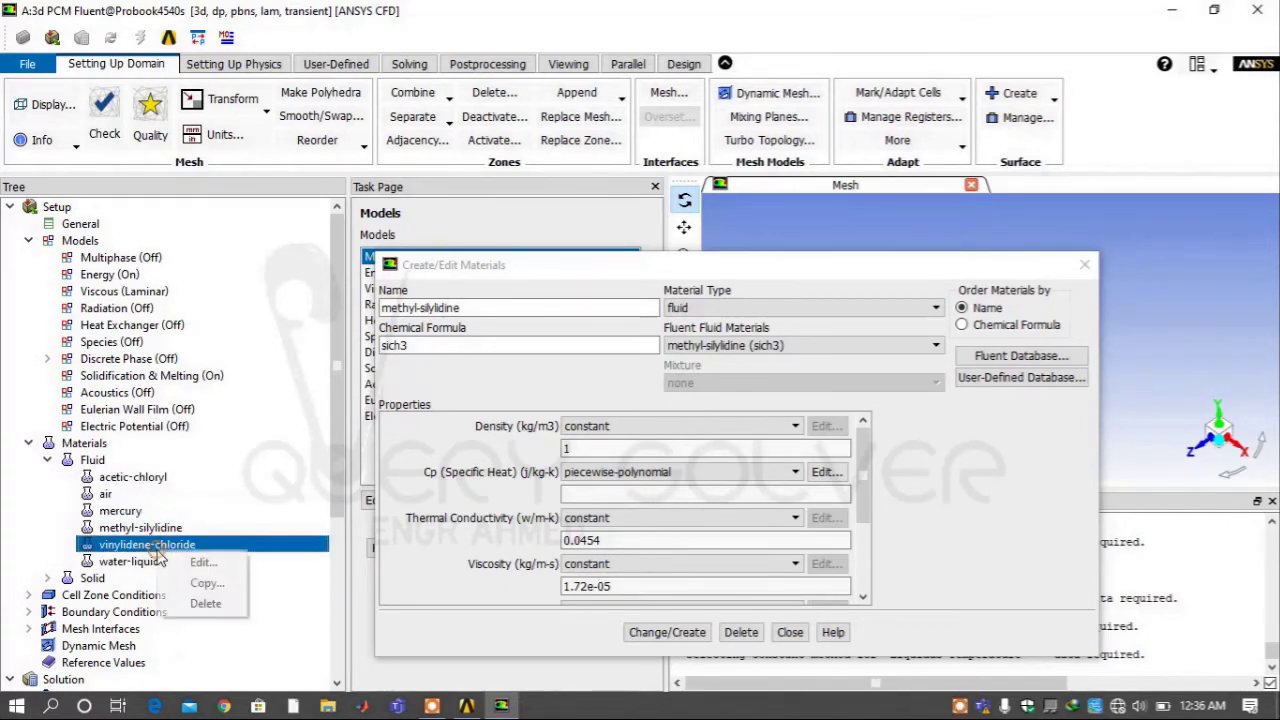
pyautogui.click(205, 602)
# Delete the mercury and acetic-chloryl materials from the case's fluid materials.
pyautogui.click(160, 525)
pyautogui.click(160, 511)
pyautogui.rightClick(161, 511)
pyautogui.click(187, 560)
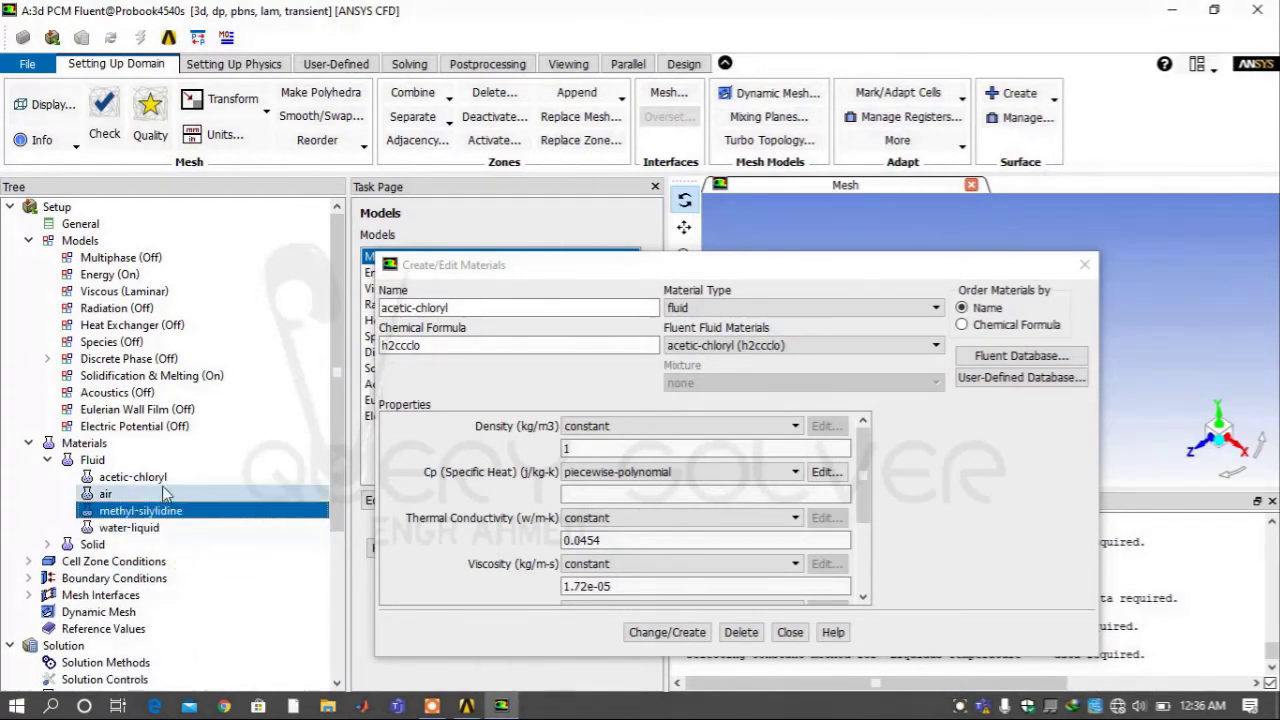
pyautogui.click(140, 477)
pyautogui.rightClick(168, 480)
pyautogui.click(205, 535)
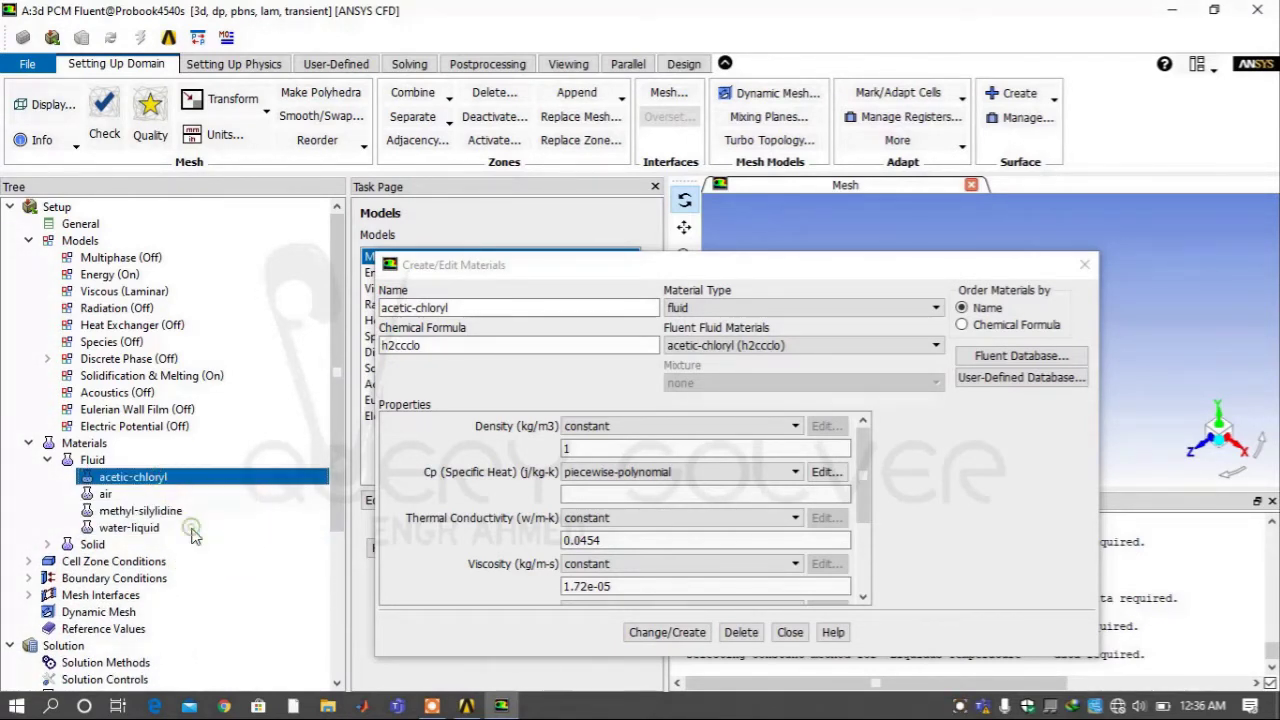
# Change the name of the methyl-silylidine material to pcm and clear its chemical formula.
pyautogui.click(172, 494)
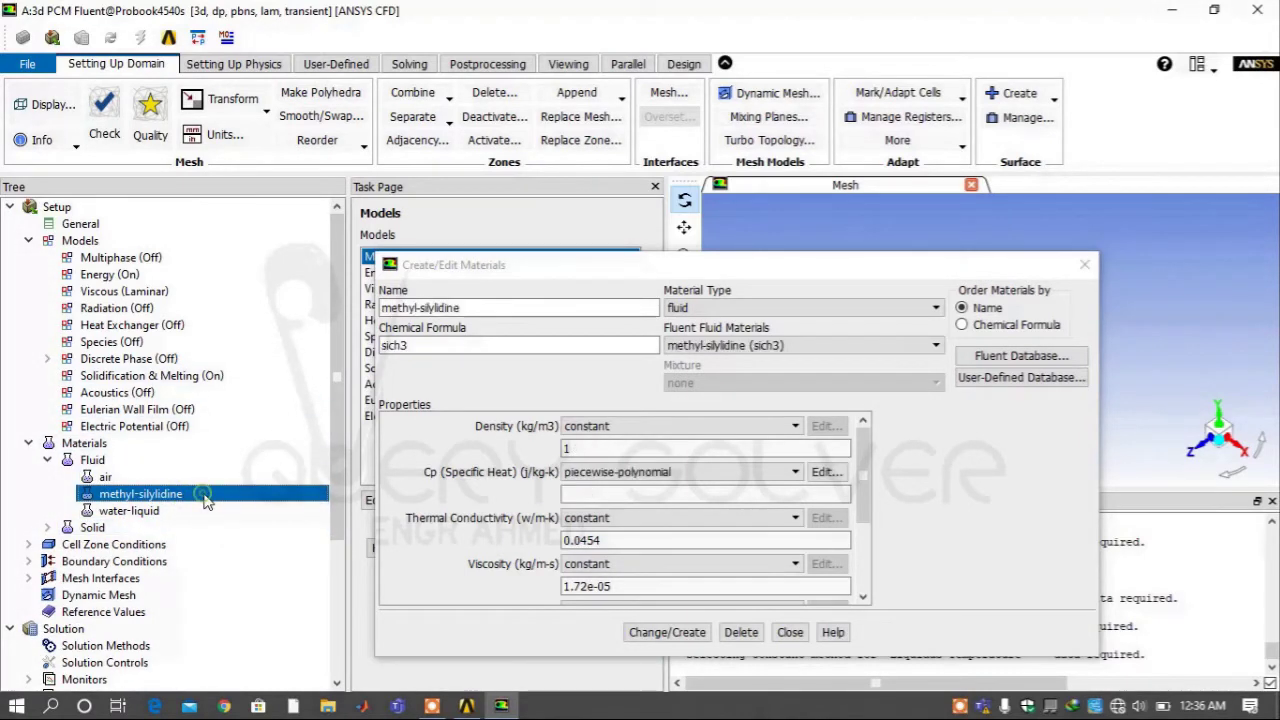
pyautogui.moveTo(419, 308); pyautogui.dragTo(460, 308)
pyautogui.doubleClick(460, 308)
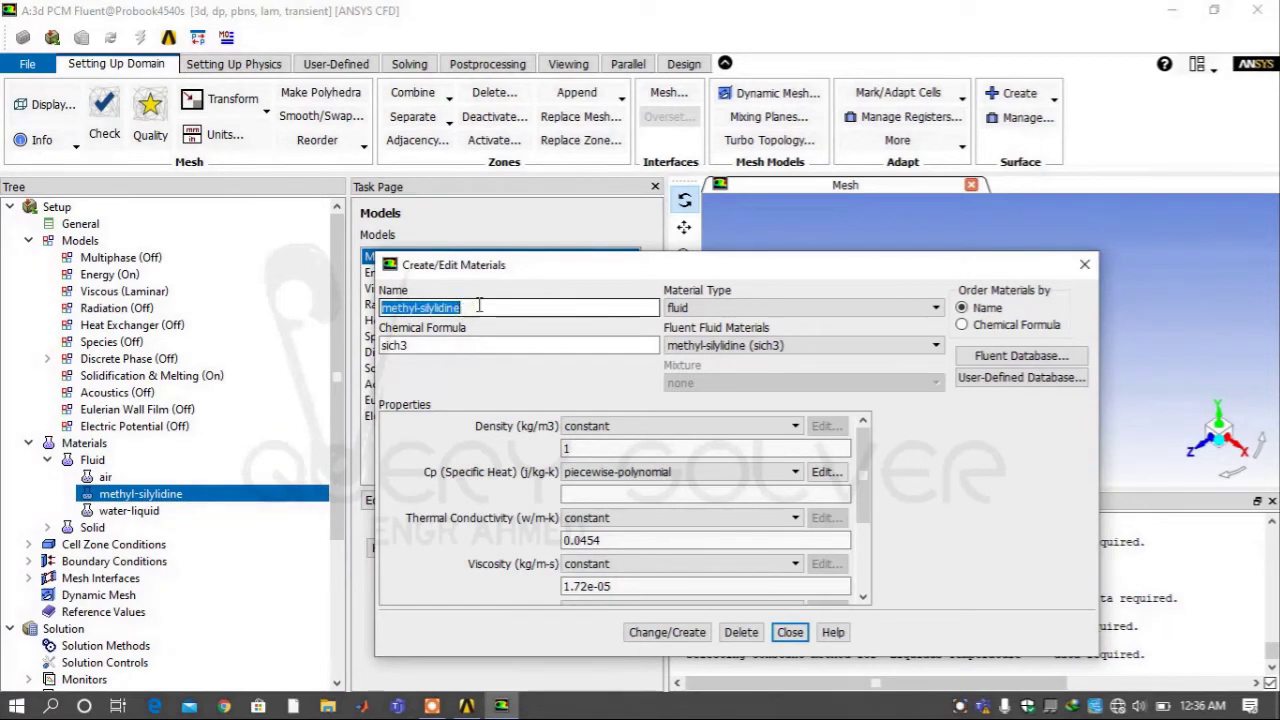
pyautogui.write('pcm')
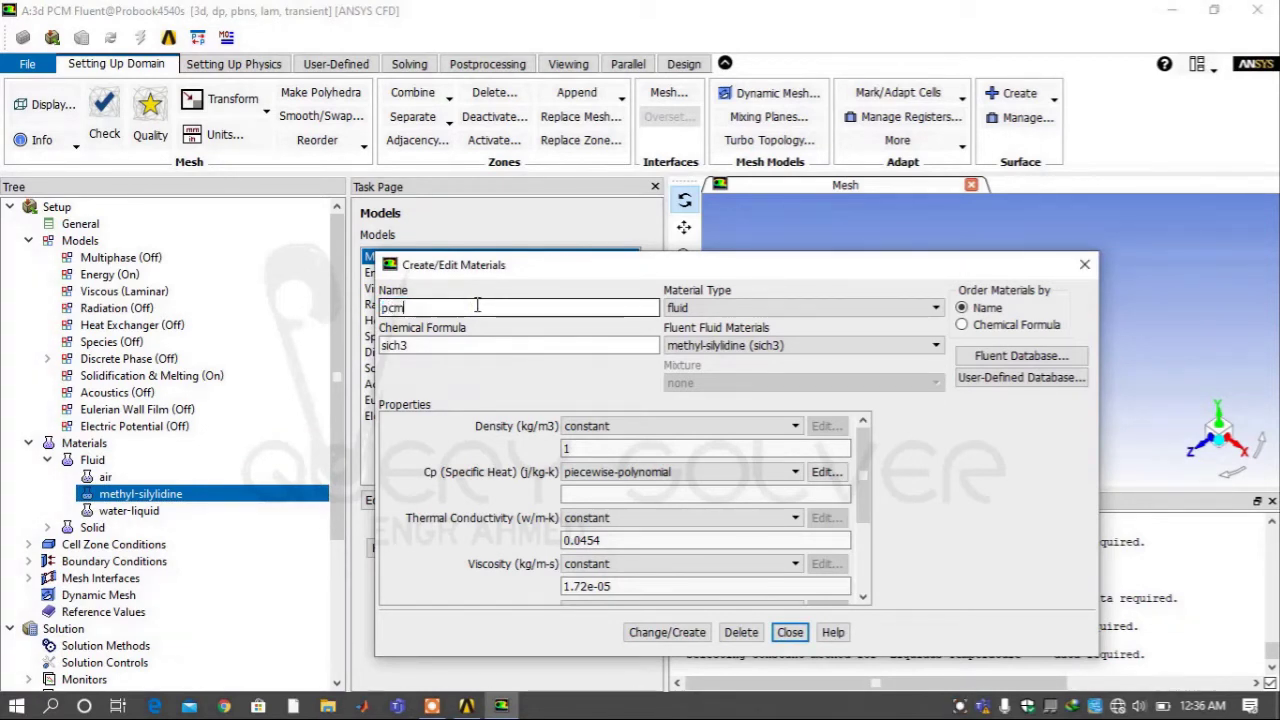
pyautogui.click(447, 340)
pyautogui.doubleClick(444, 344)
pyautogui.press('BackSpace')
# Define the pcm density as a piecewise-linear profile of temperature with 9 points.
pyautogui.click(600, 426)
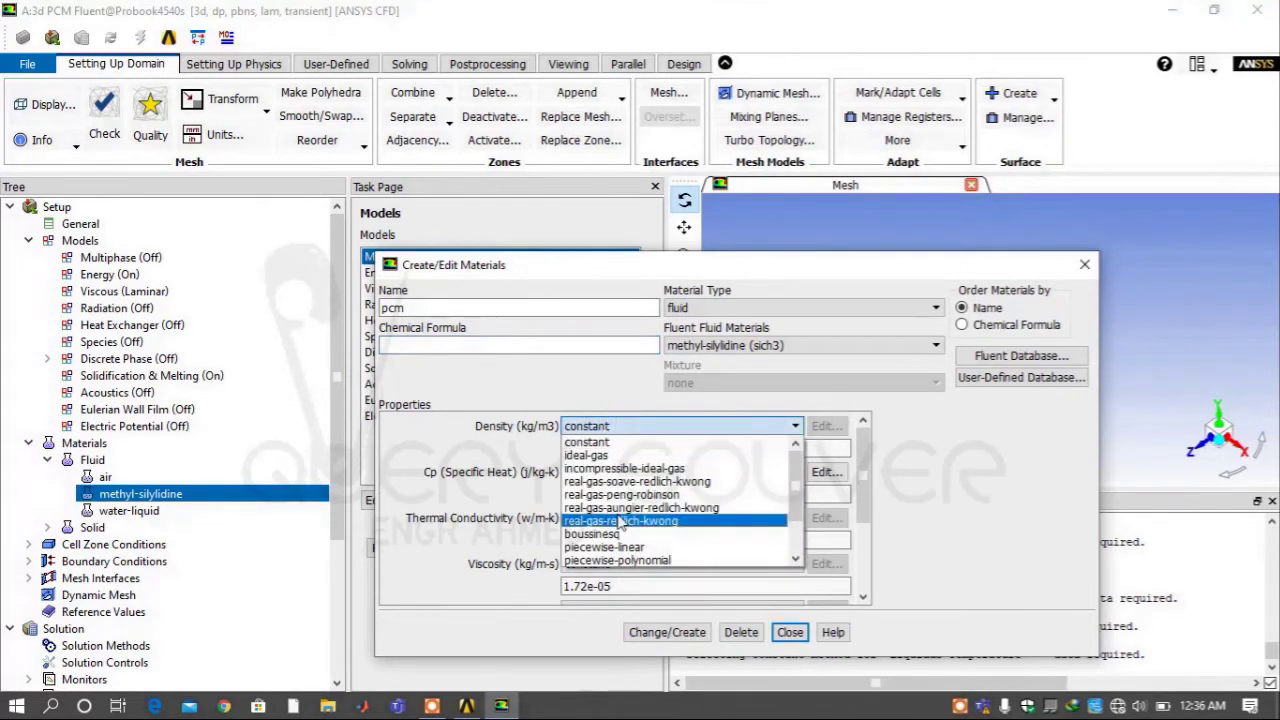
pyautogui.click(620, 547)
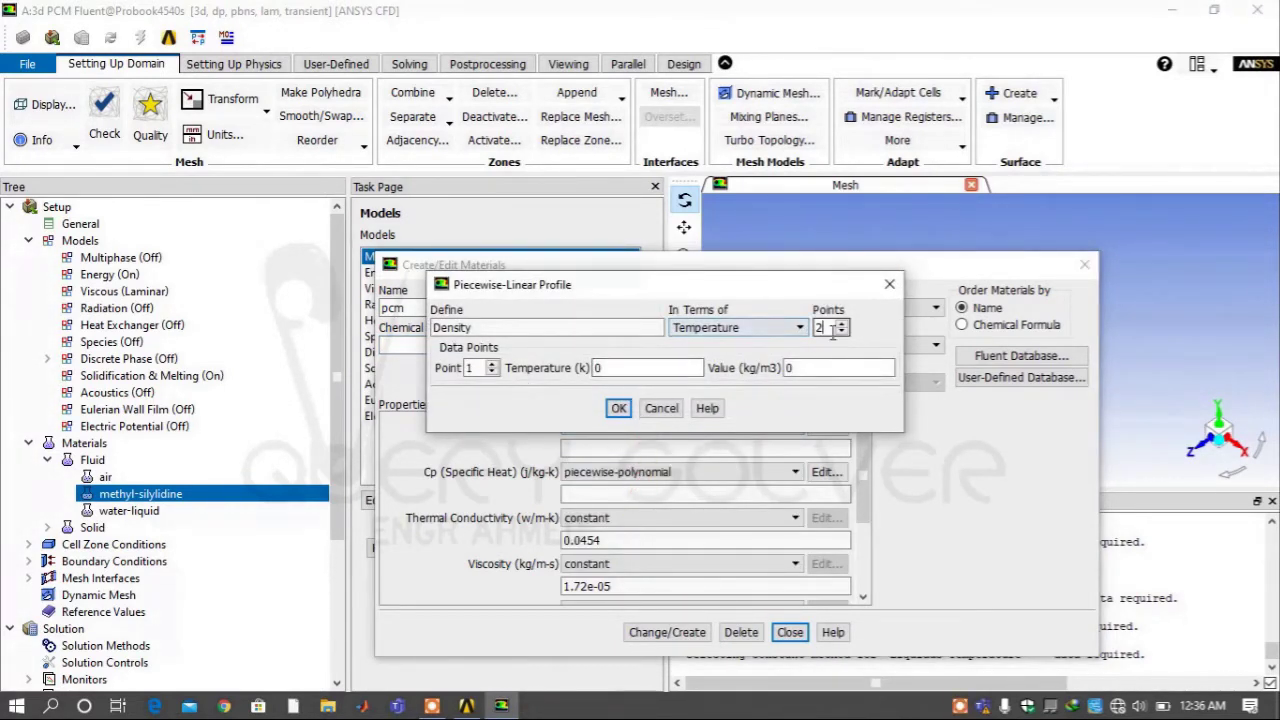
pyautogui.doubleClick(826, 329)
pyautogui.write('9')
# Set point 1 of the density profile to a temperature of 500 K and a value of 1945.628 kg/m3.
pyautogui.doubleClick(662, 370)
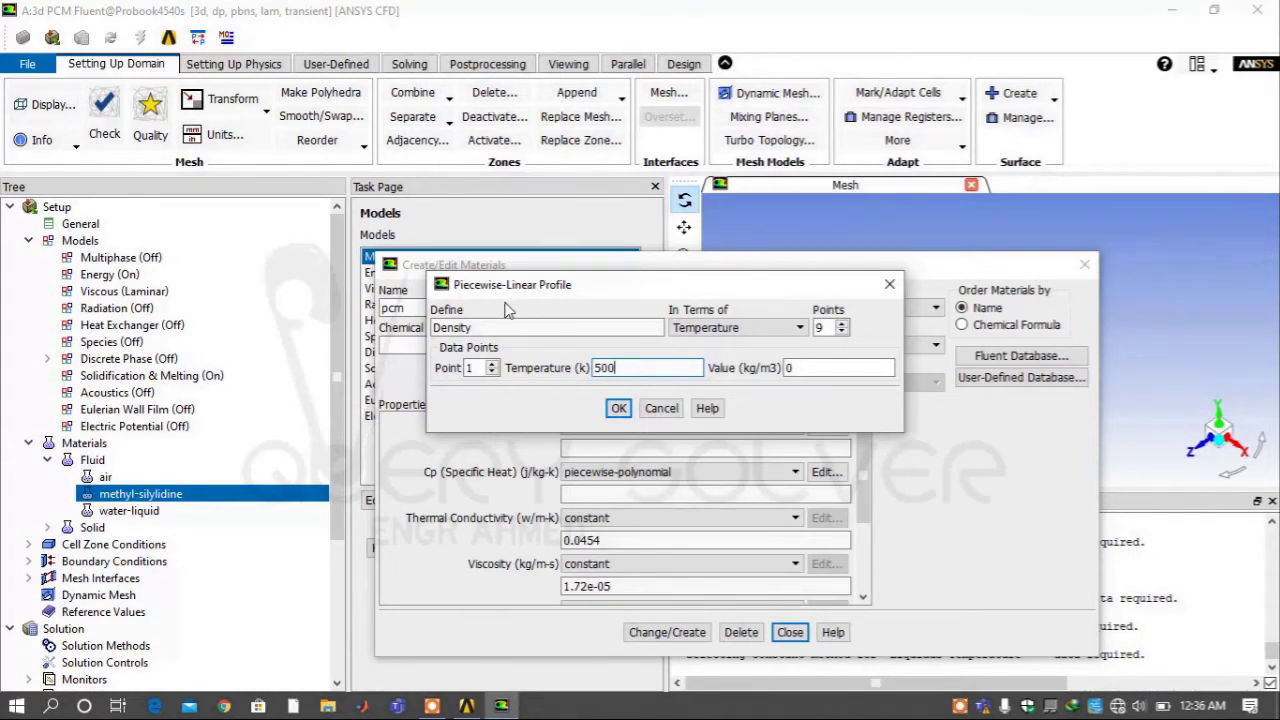
pyautogui.press('Tab')
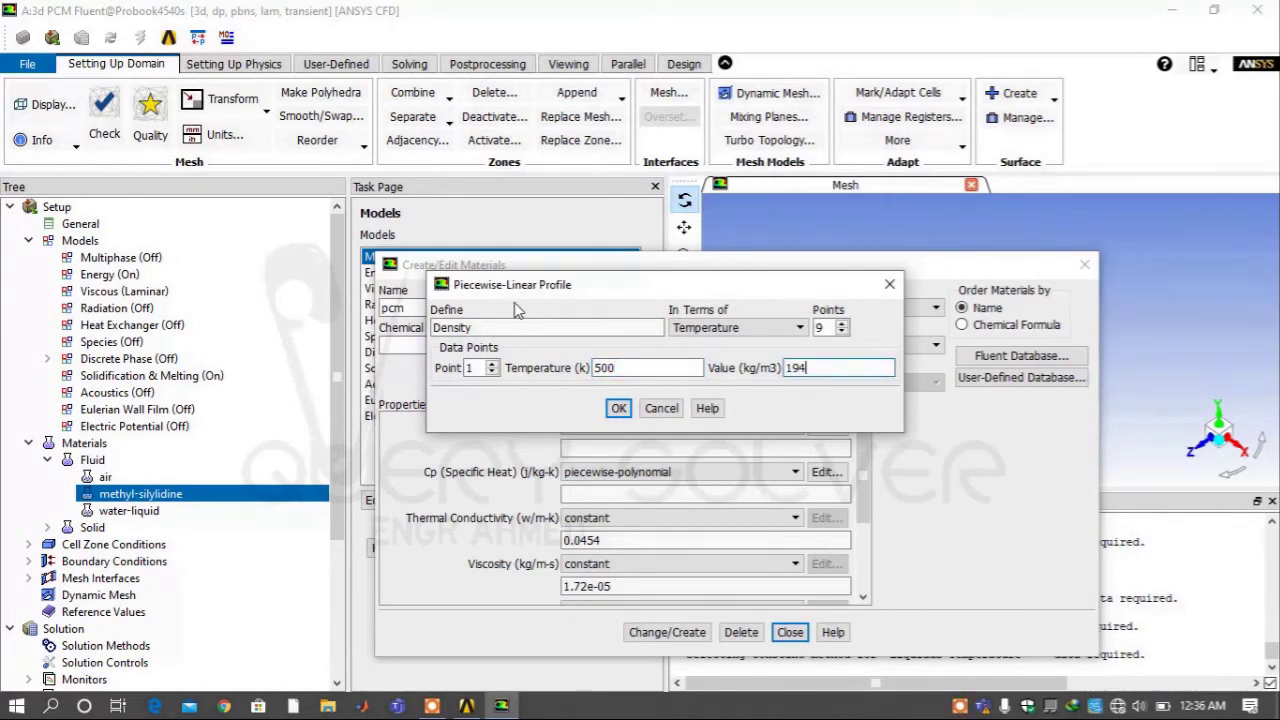
pyautogui.write('1945.628')
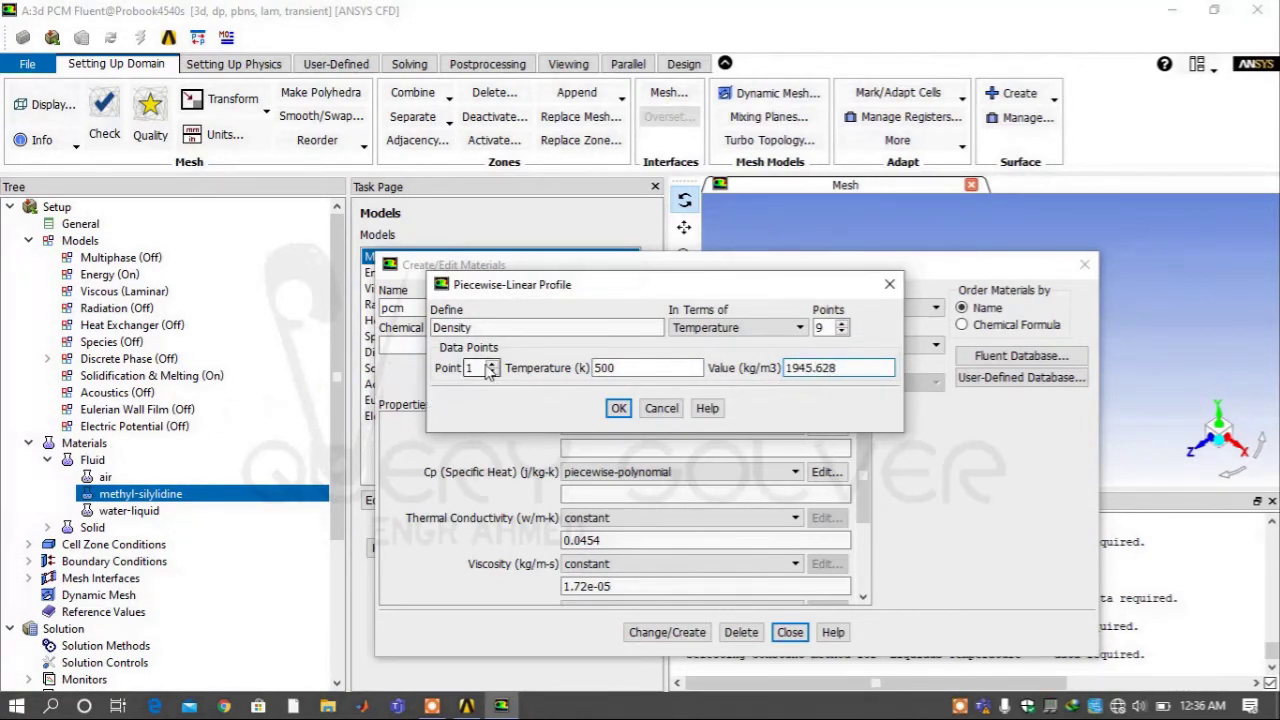
# Set point 2 of the density profile to a temperature of 550 K and a value of 1913.828 kg/m3.
pyautogui.click(489, 365)
pyautogui.click(490, 365)
pyautogui.press('Tab')
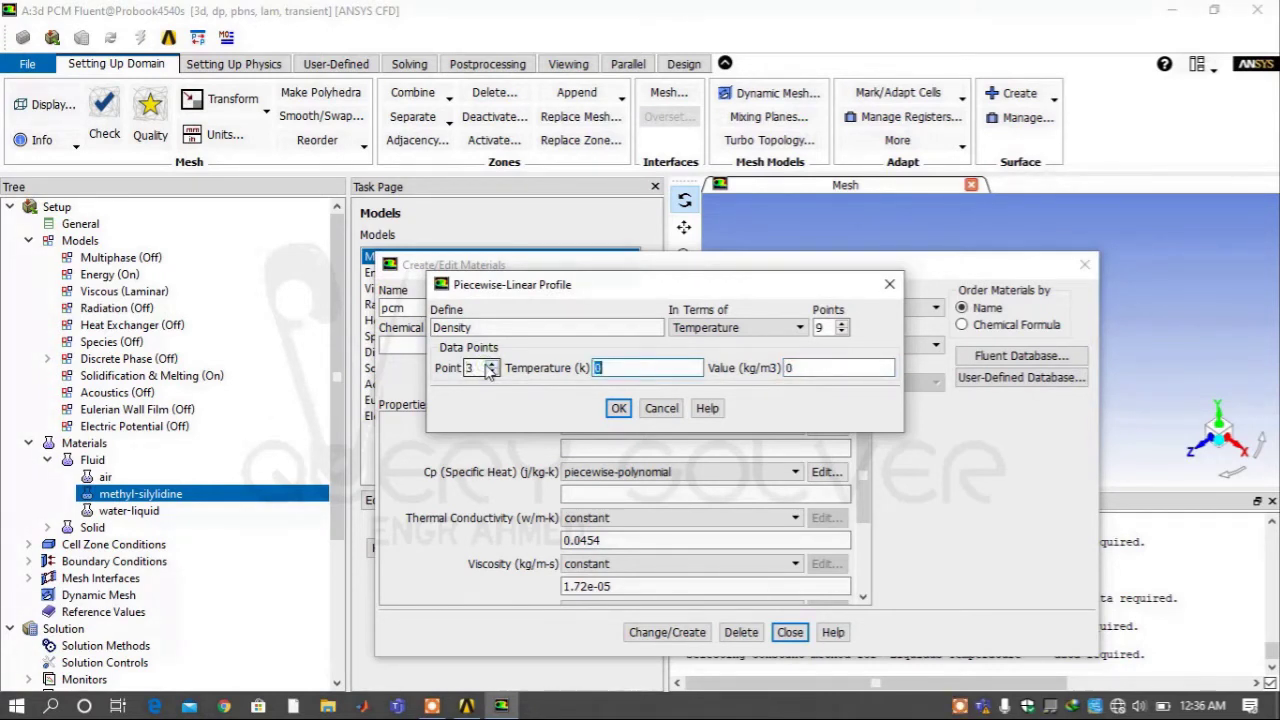
pyautogui.click(490, 365)
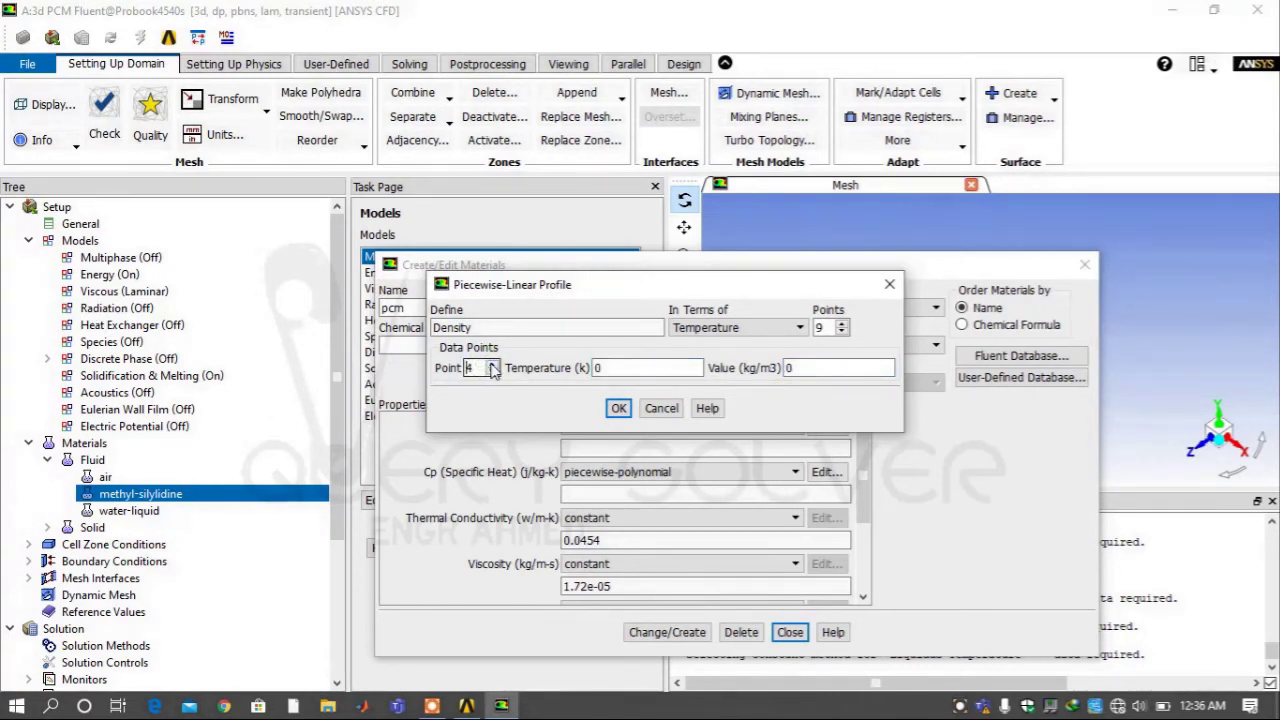
pyautogui.click(490, 365)
pyautogui.click(491, 370)
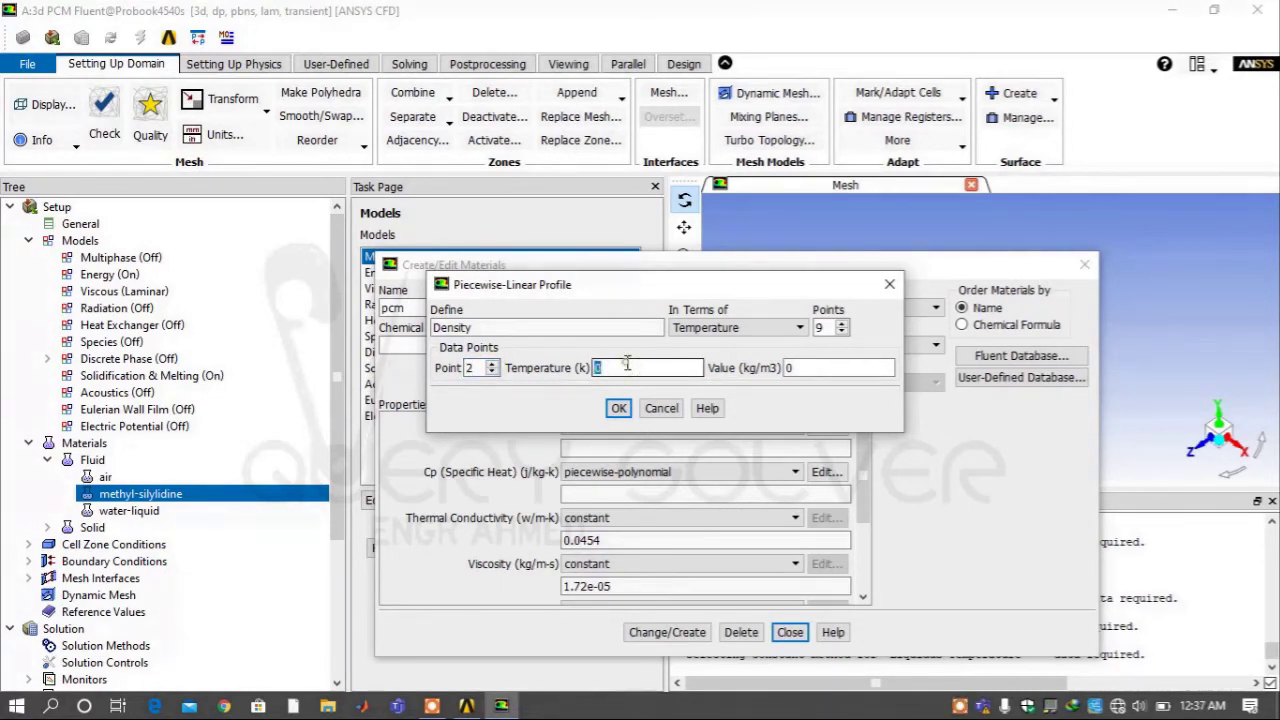
pyautogui.press('Tab')
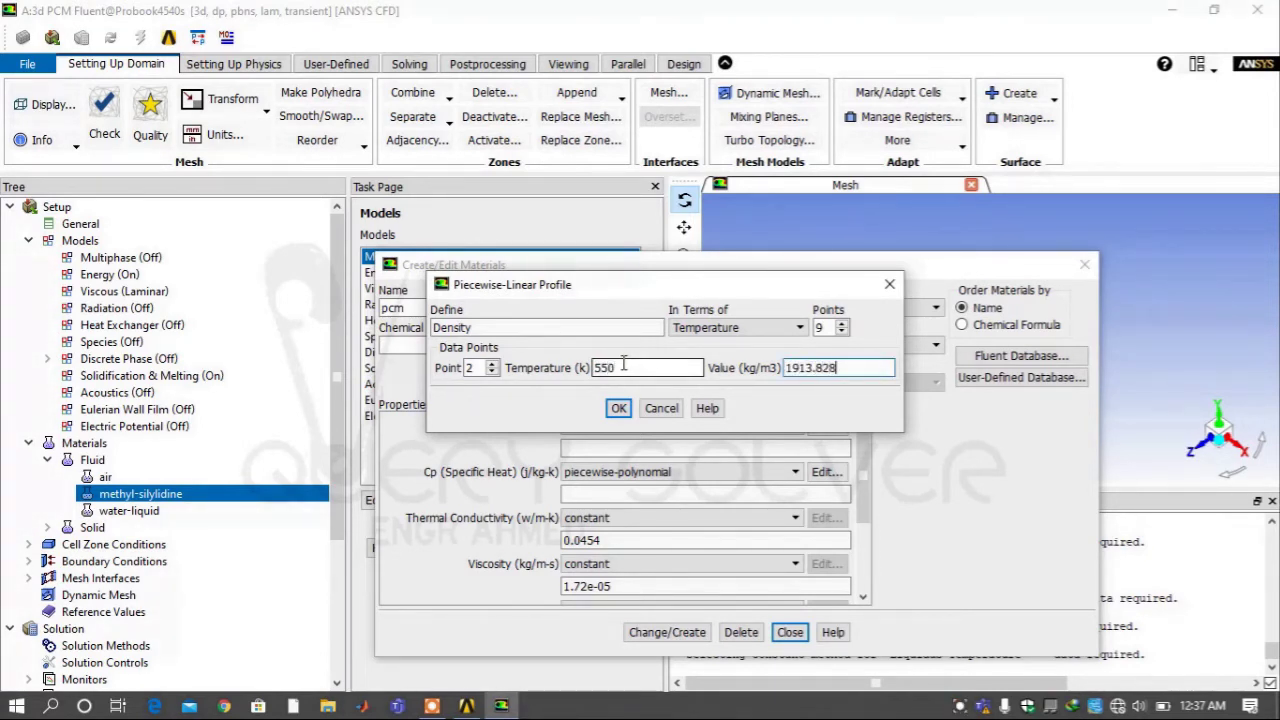
# Set point 3 of the density profile to a temperature of 600 K and a value of 1882.028 kg/m3.
pyautogui.click(477, 367)
pyautogui.doubleClick(477, 367)
pyautogui.write('3')
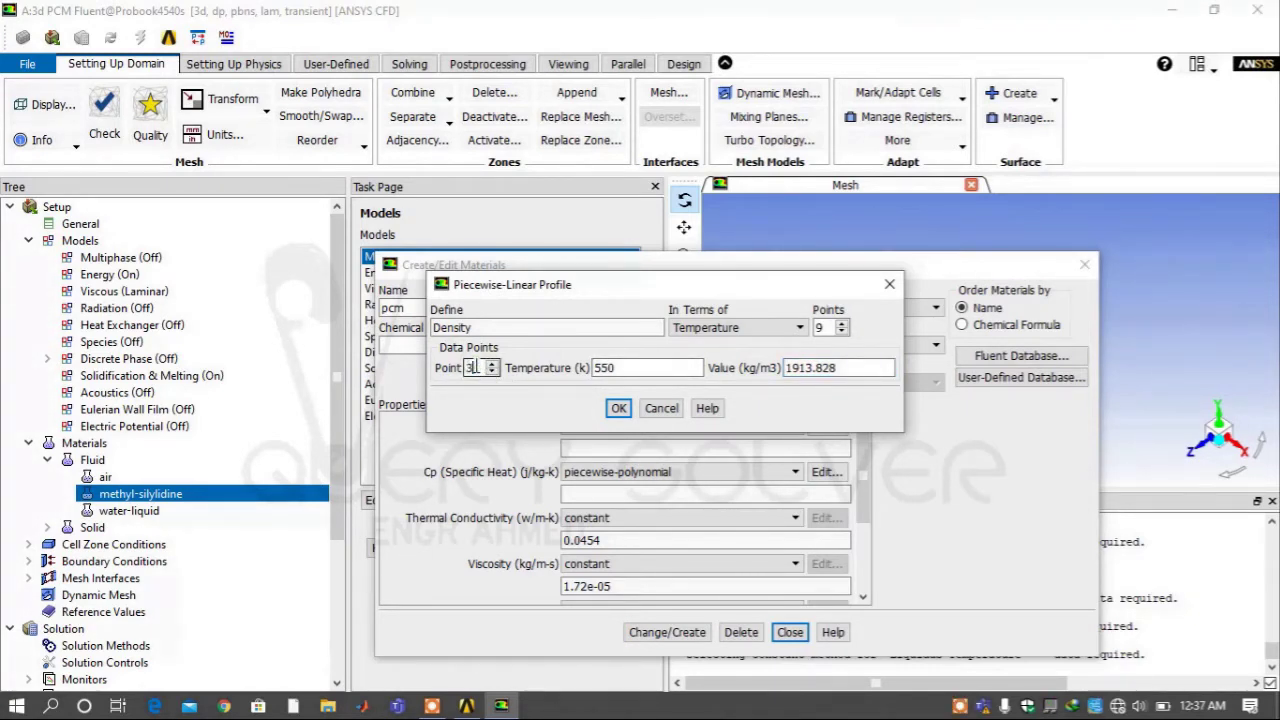
pyautogui.press('Tab')
pyautogui.write('600')
pyautogui.press('Tab')
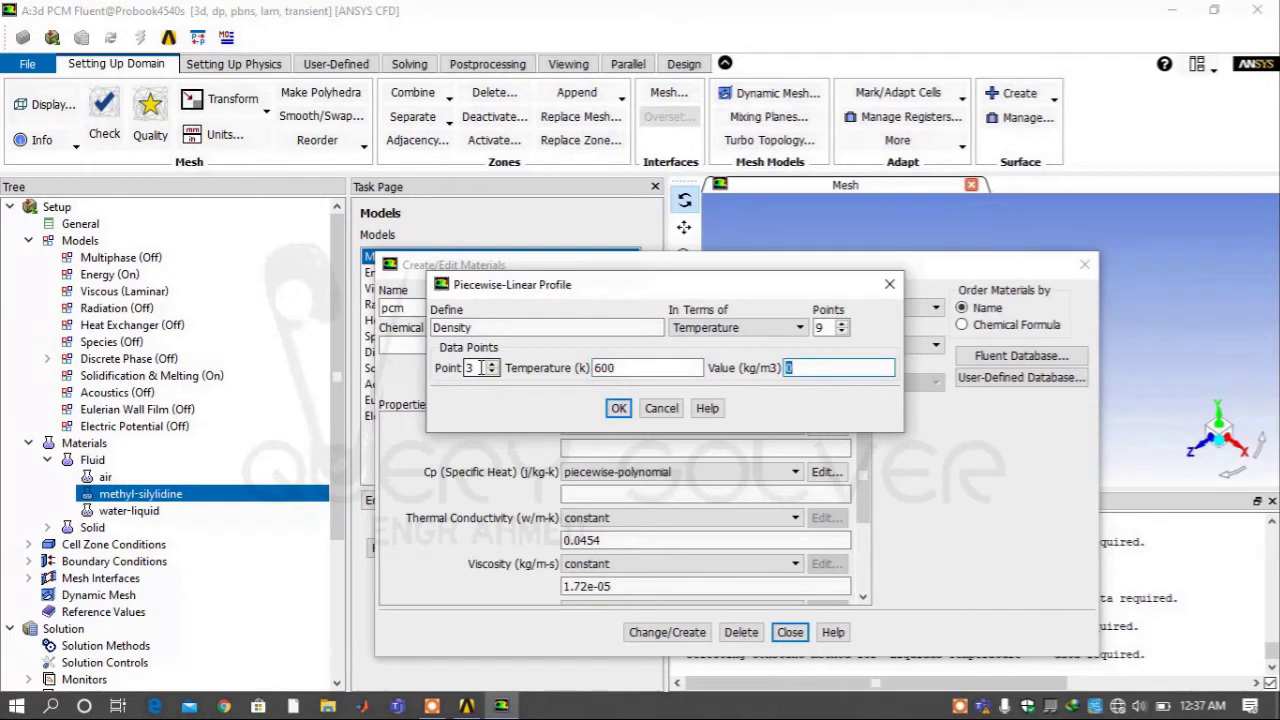
pyautogui.write('1882.028')
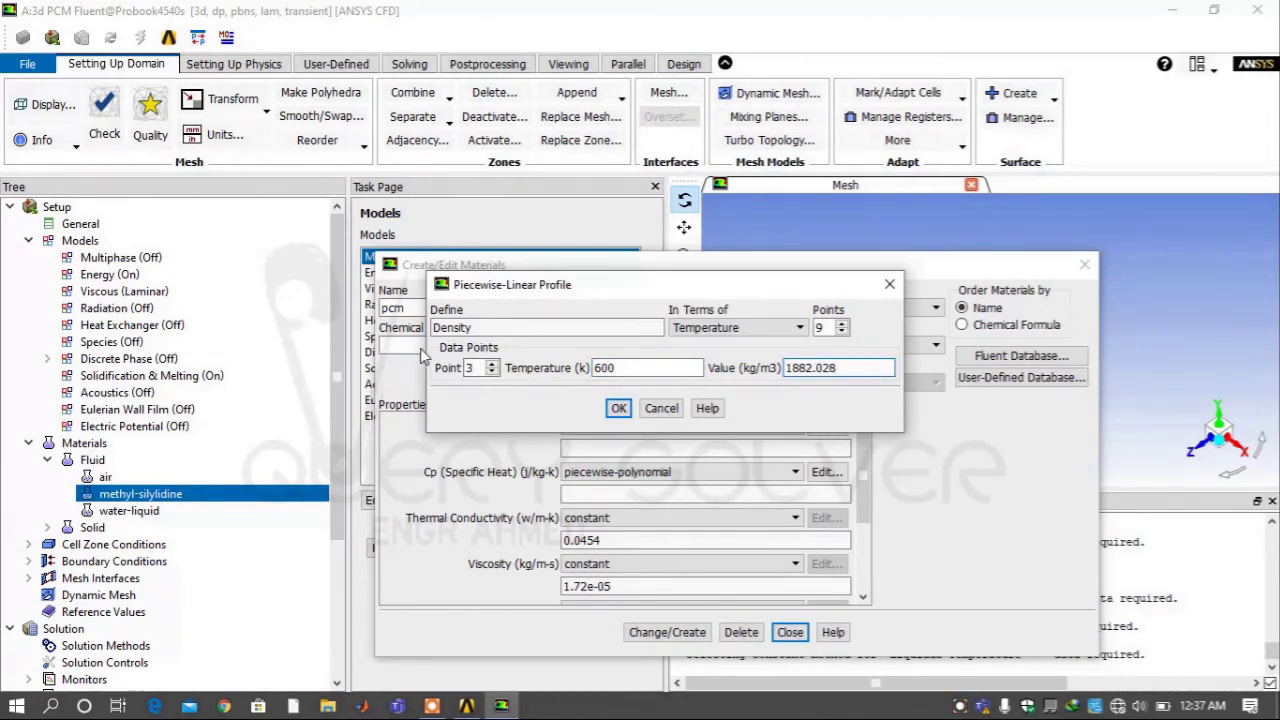
# Set point 4 of the density profile to a temperature of 650 K and a value of about 1850.2 kg/m3.
pyautogui.doubleClick(469, 368)
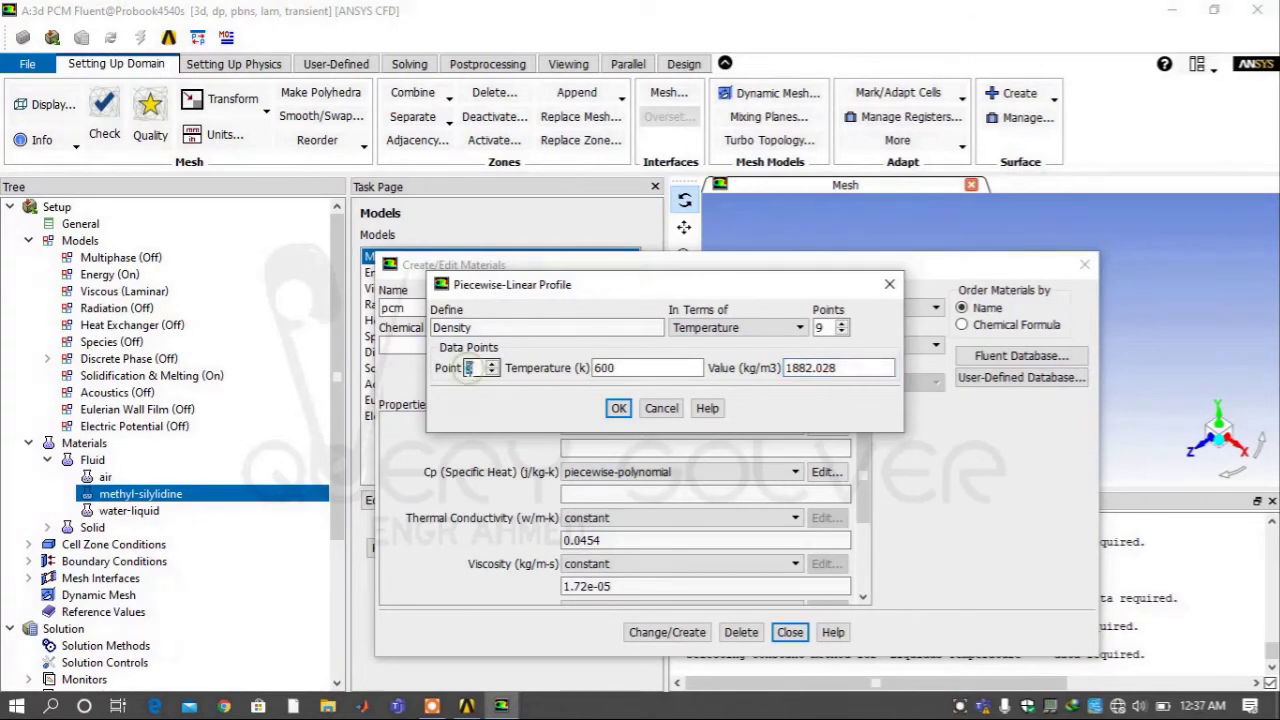
pyautogui.write('3')
pyautogui.press('Tab')
pyautogui.write('650')
pyautogui.press('Tab')
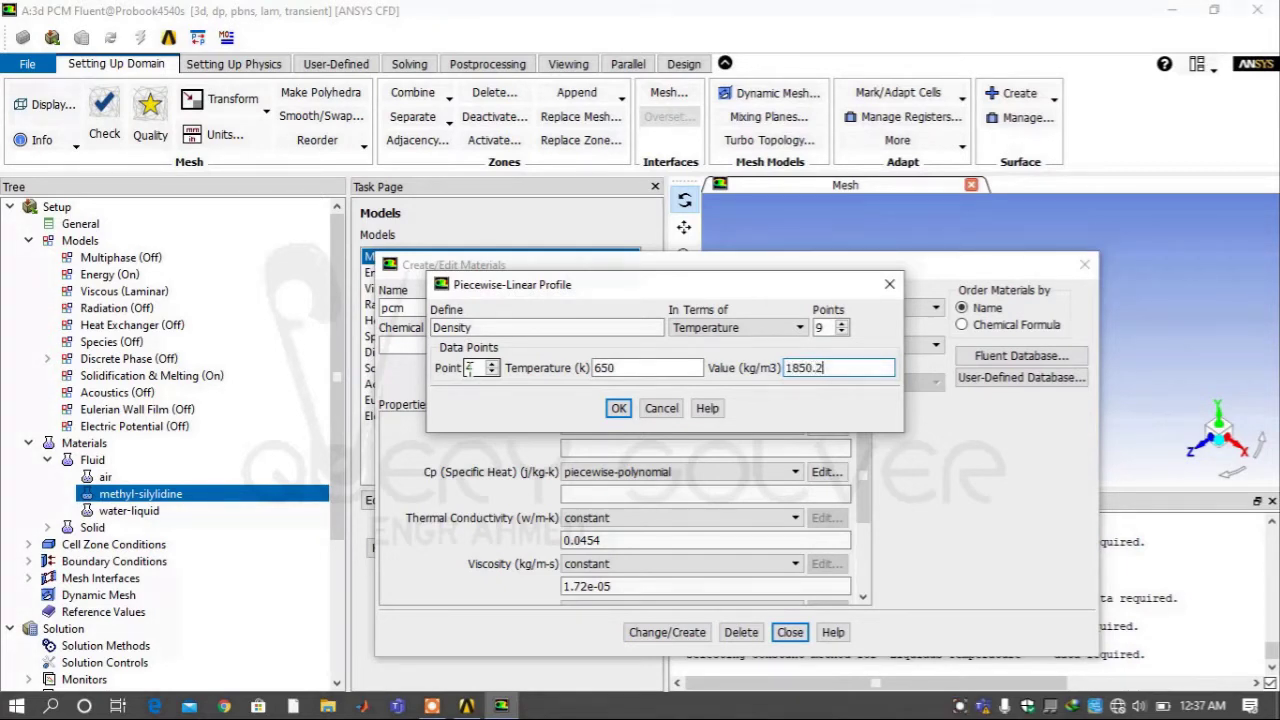
pyautogui.doubleClick(469, 368)
pyautogui.write('4')
# Set point 5 of the density profile to a temperature of 700 K and a value of 1818.428 kg/m3.
pyautogui.doubleClick(477, 367)
pyautogui.write('5')
pyautogui.press('Tab')
pyautogui.write('7')
pyautogui.press('Tab')
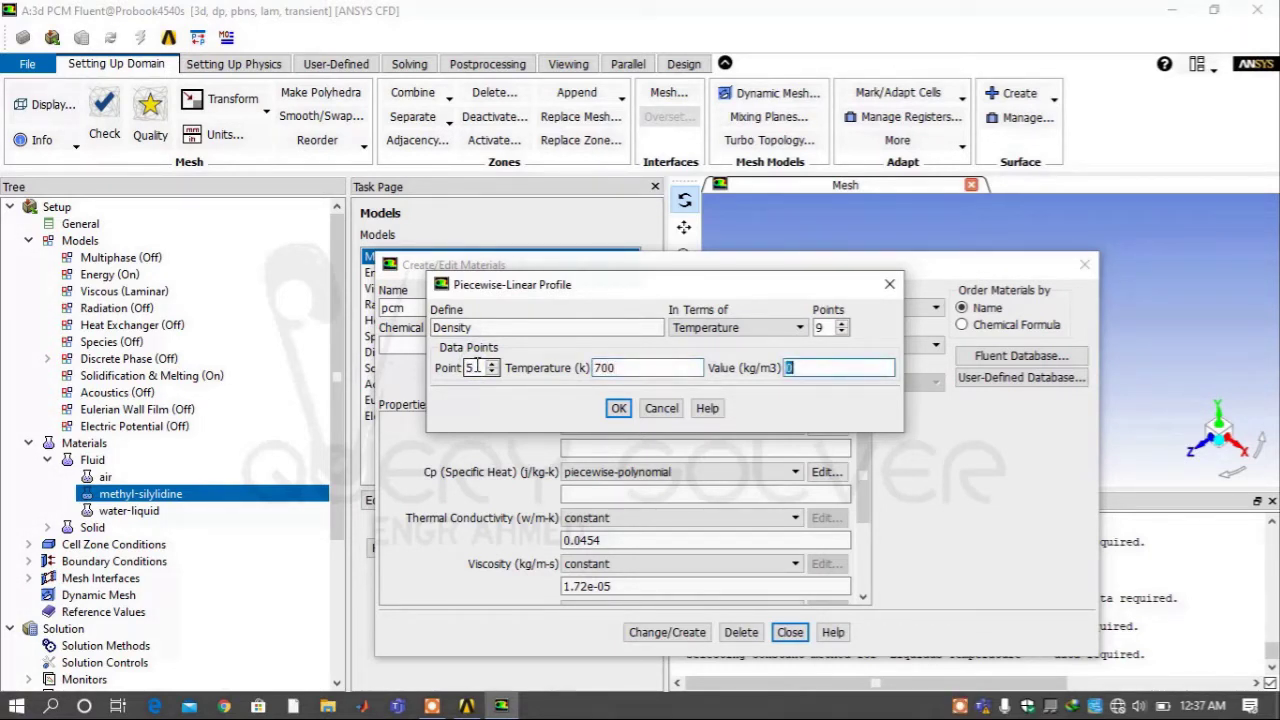
pyautogui.write('1818.428')
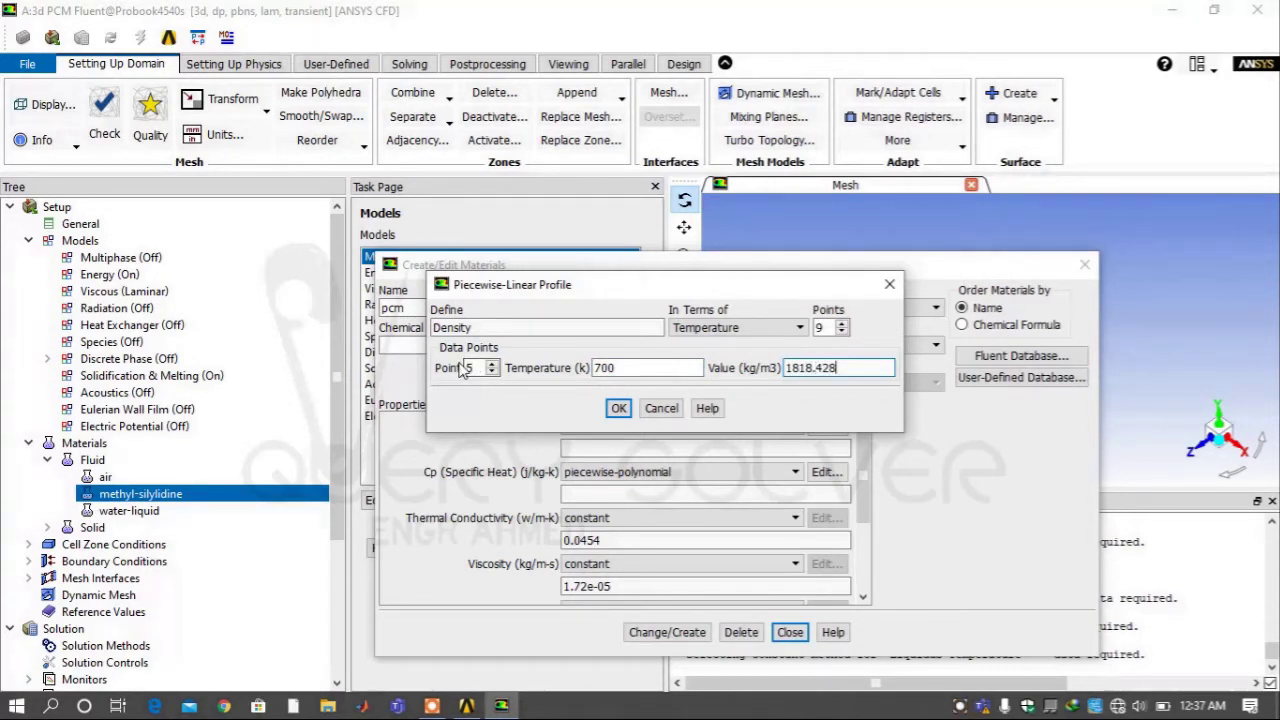
# Set point 6 of the density profile to a temperature of 750 K and a value of 1786.628 kg/m3.
pyautogui.doubleClick(469, 368)
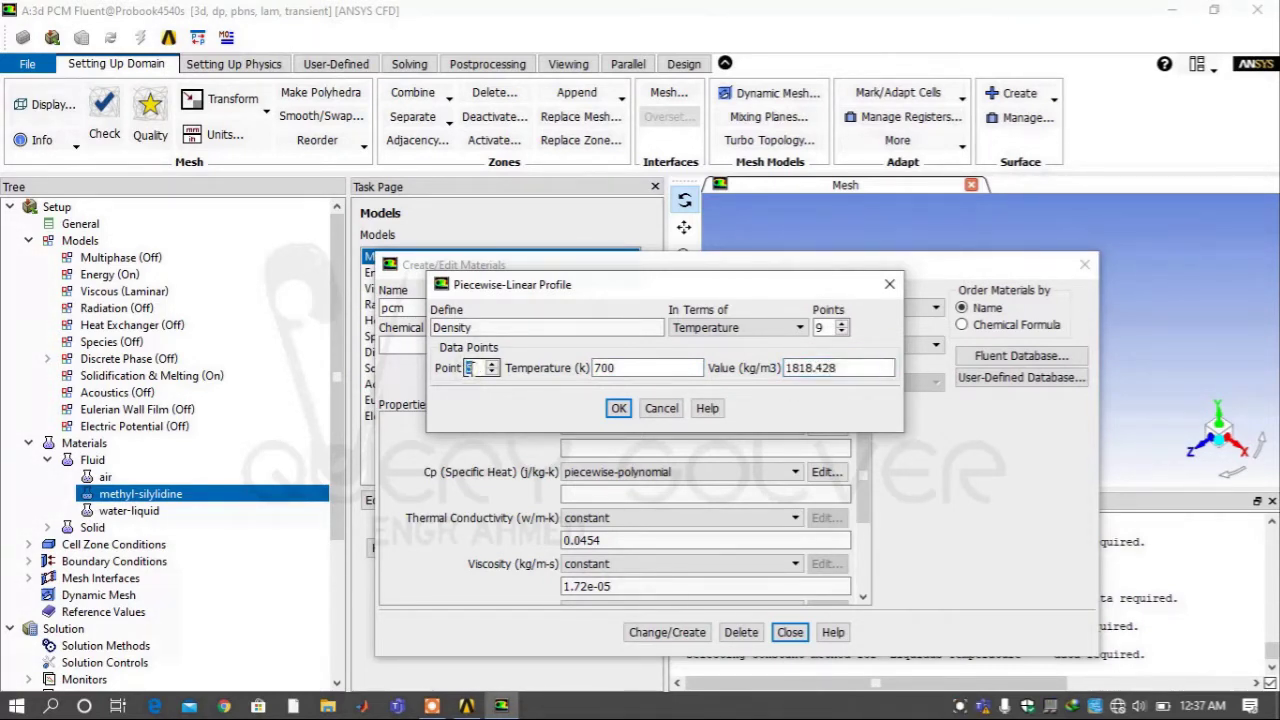
pyautogui.write('6')
pyautogui.press('Tab')
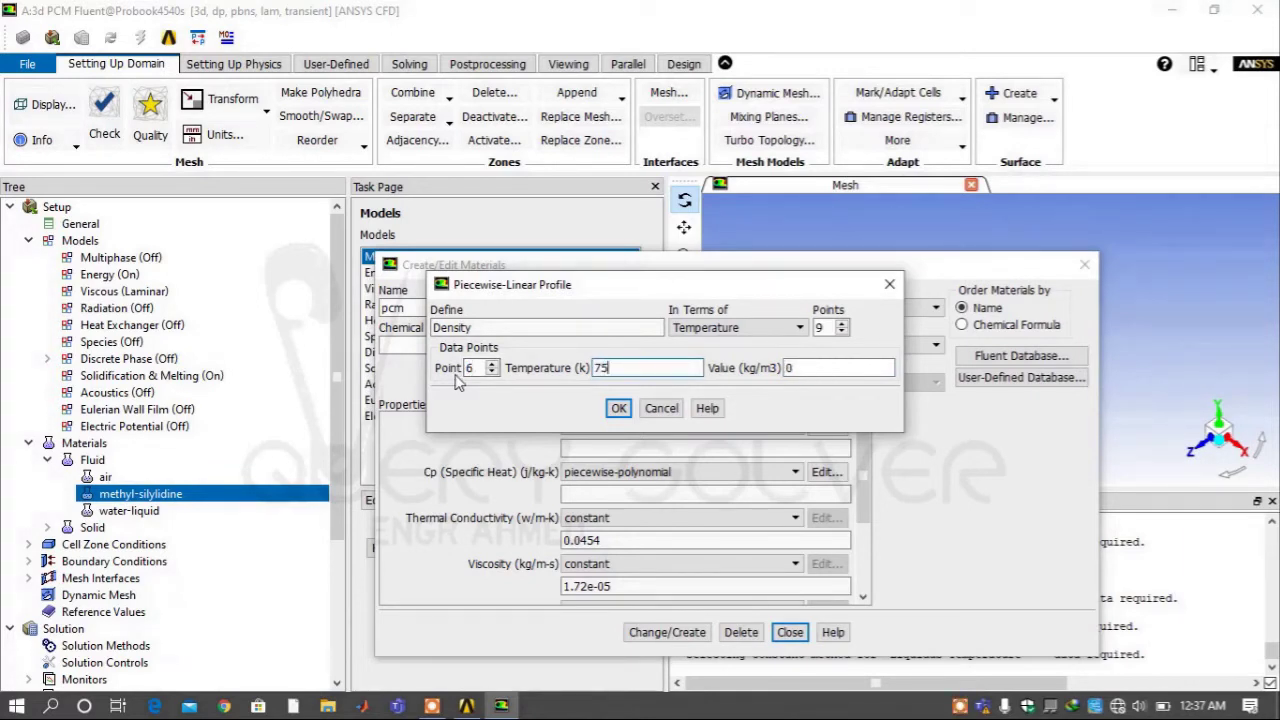
pyautogui.press('Tab')
pyautogui.write('1')
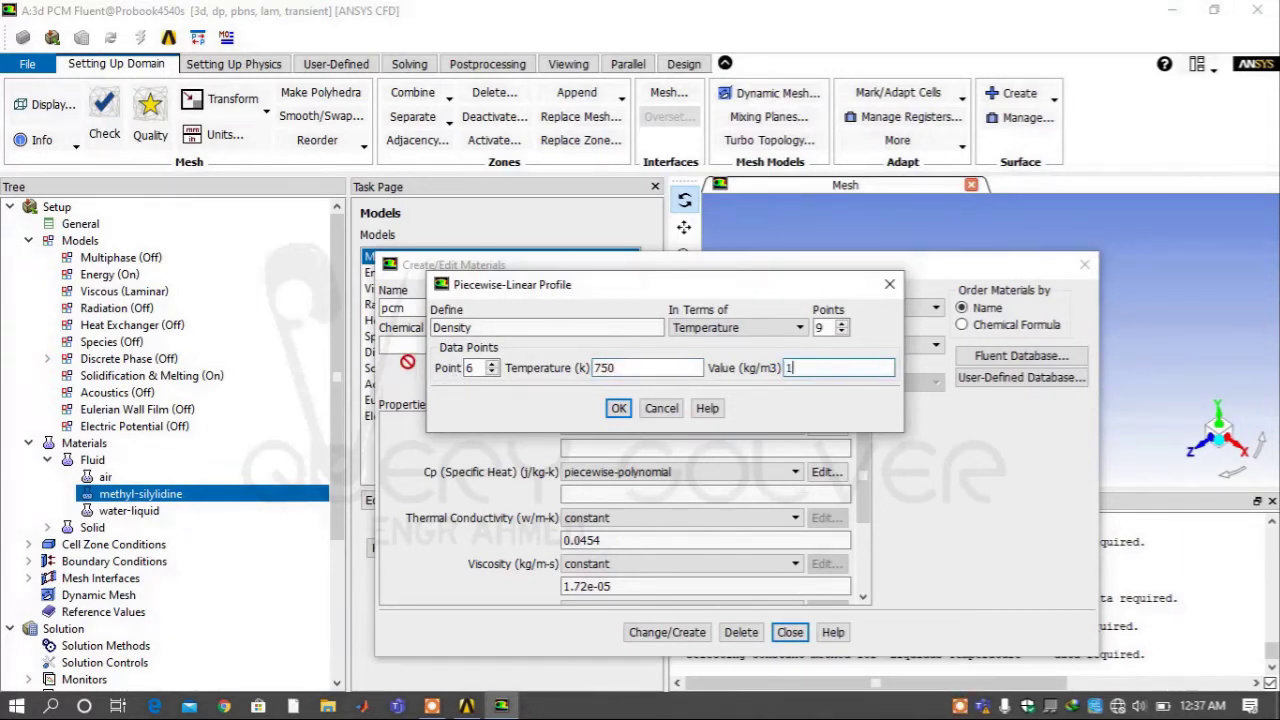
pyautogui.write('786.628')
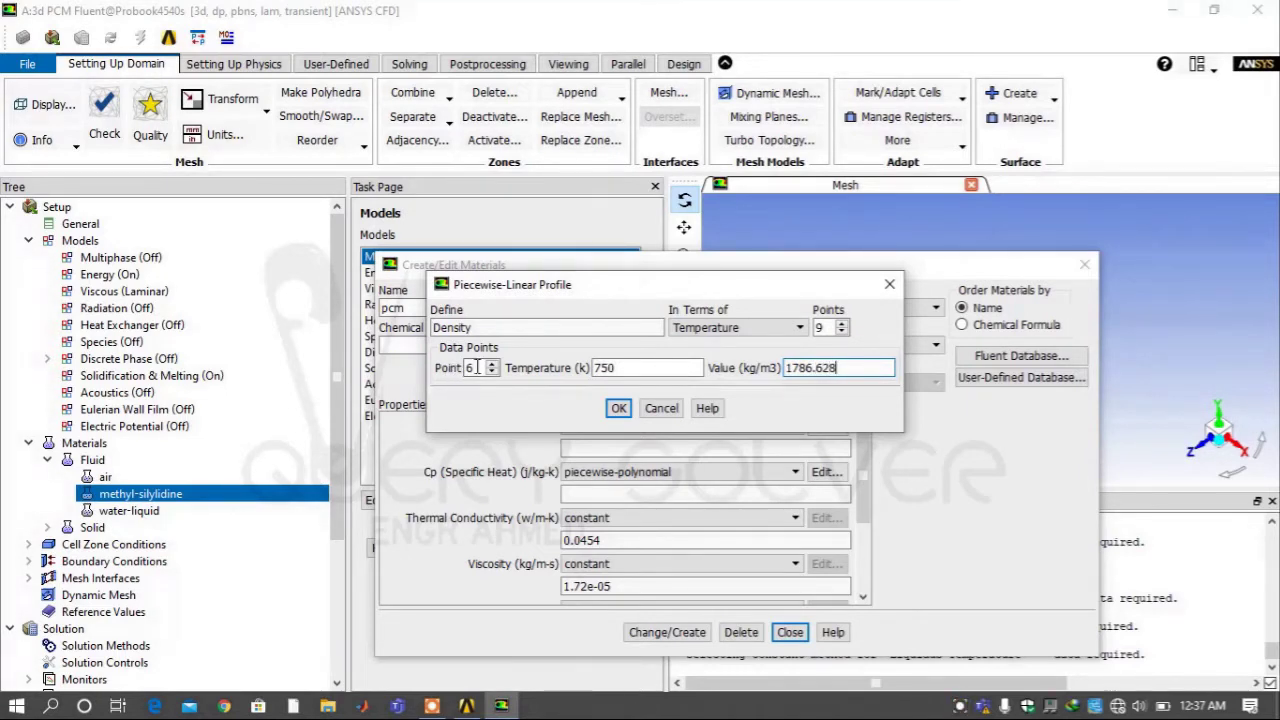
# Set point 7 of the density profile to a temperature of 800 K and a value of 1754.828 kg/m3.
pyautogui.doubleClick(480, 368)
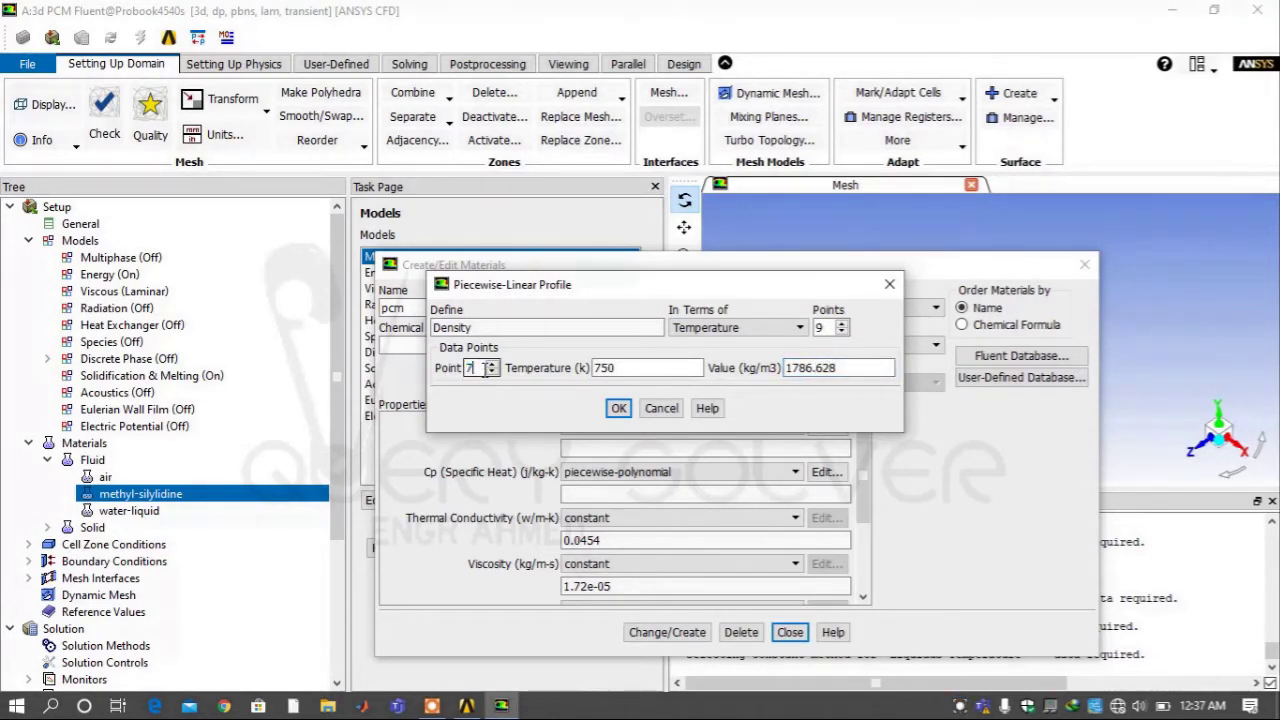
pyautogui.press('Tab')
pyautogui.write('800')
pyautogui.press('Tab')
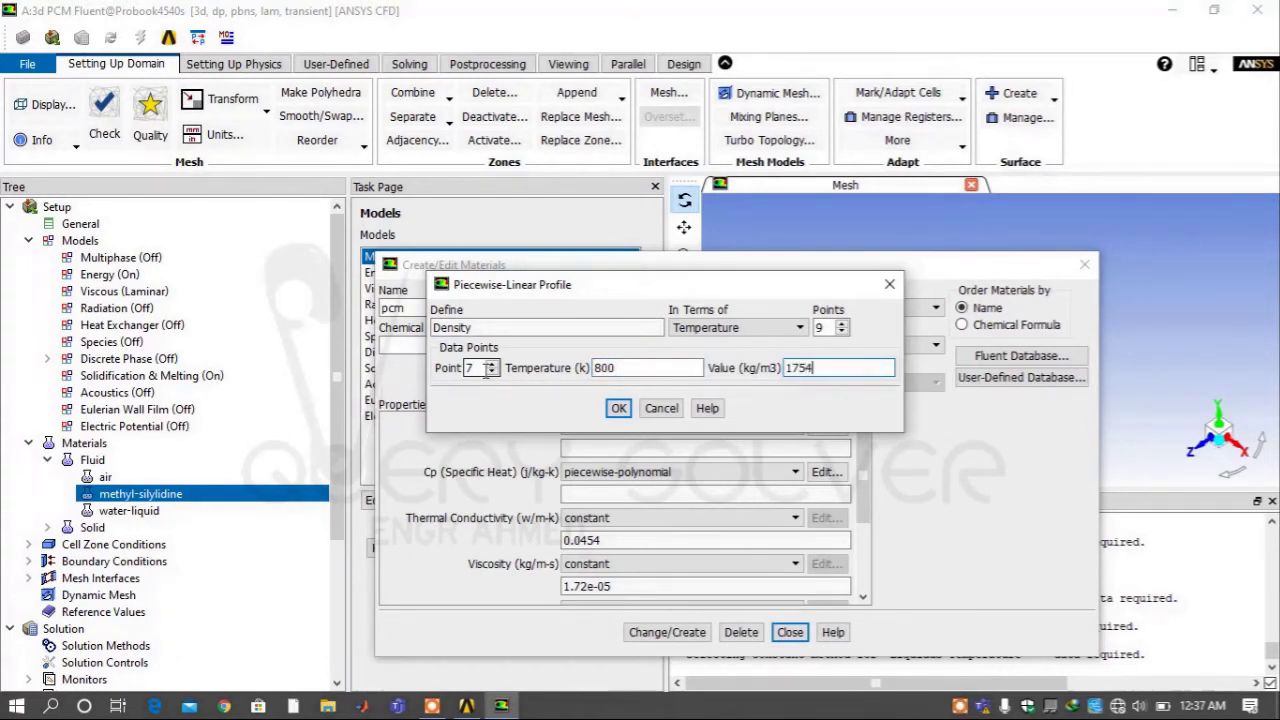
pyautogui.write('1754.828')
# Set point 8 of the density profile to a temperature of 850 K and a value of 1723.028 kg/m3.
pyautogui.doubleClick(480, 368)
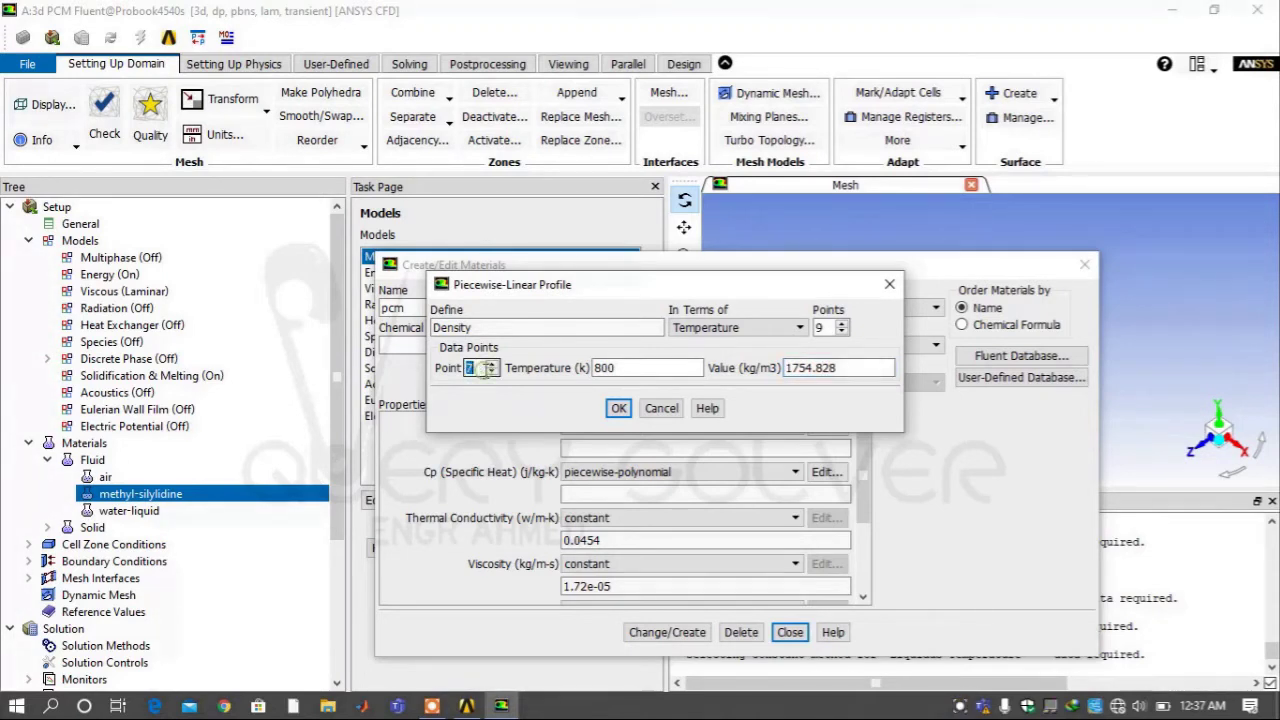
pyautogui.write('8')
pyautogui.press('Tab')
pyautogui.write('8')
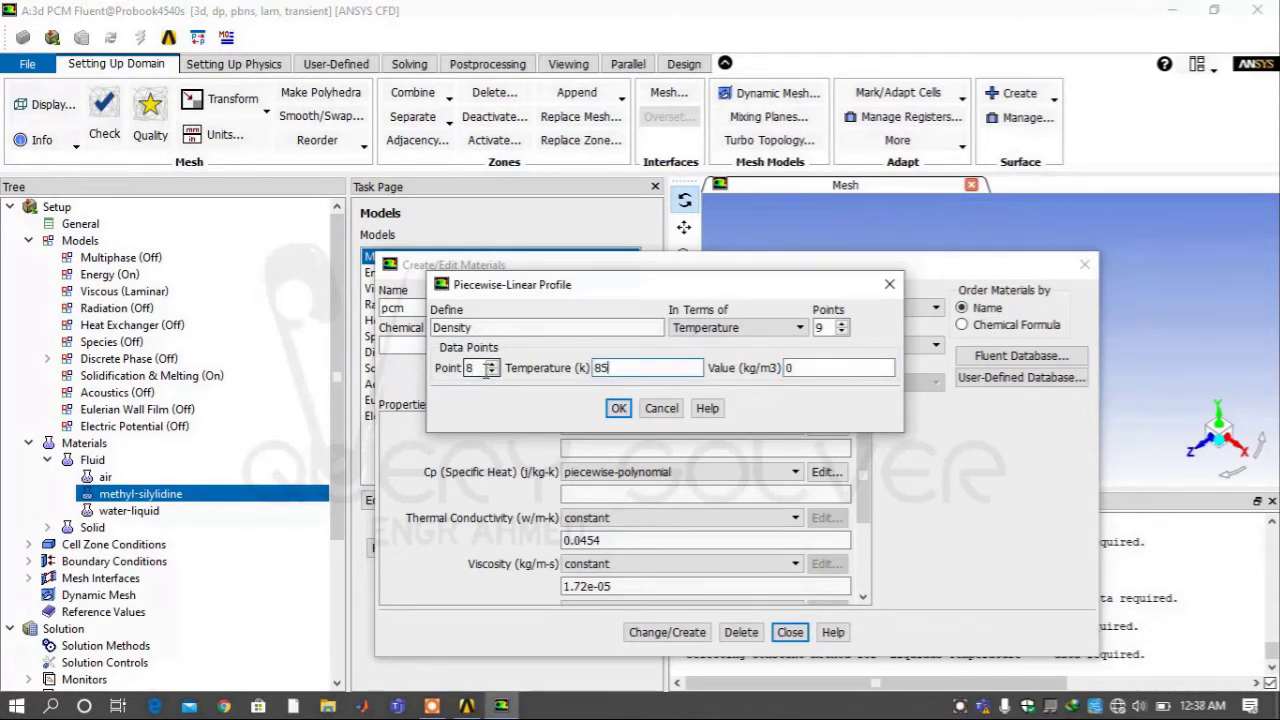
pyautogui.write('50')
pyautogui.press('Tab')
pyautogui.write('1')
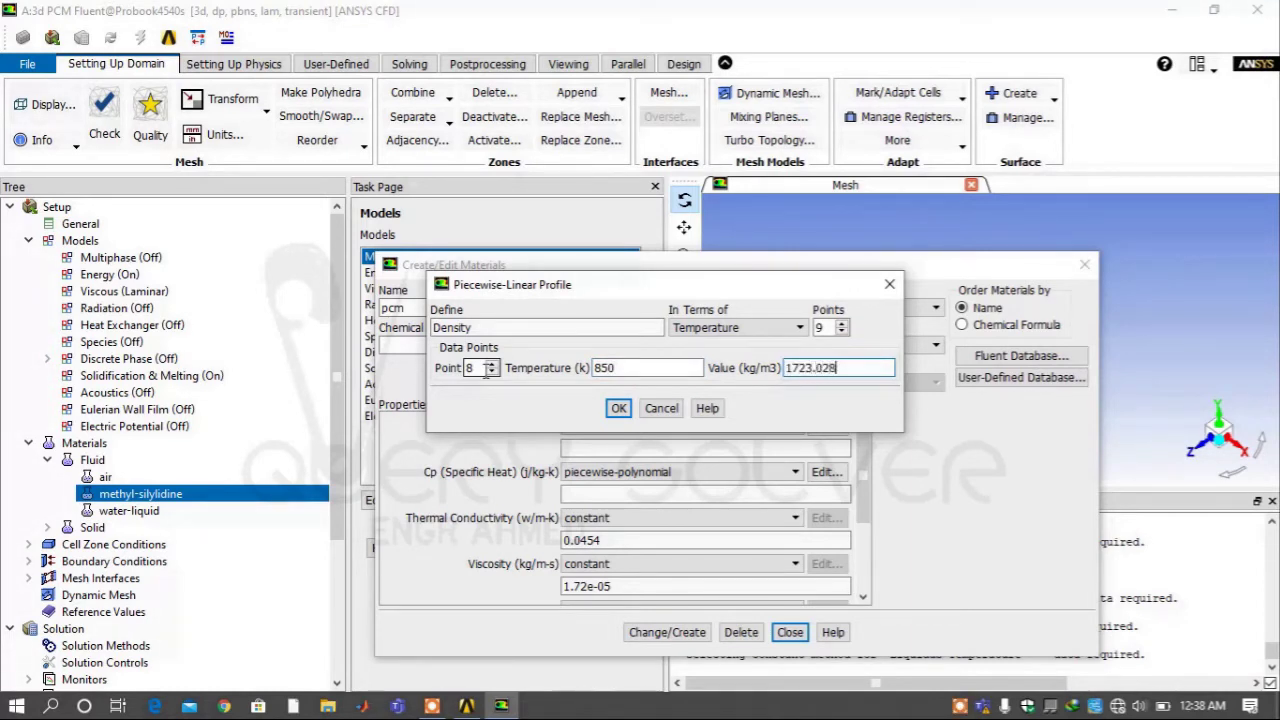
# Set point 9 of the density profile to a temperature of 900 K and a value of 1691.228 kg/m3.
pyautogui.doubleClick(486, 370)
pyautogui.press('Tab')
pyautogui.write('9')
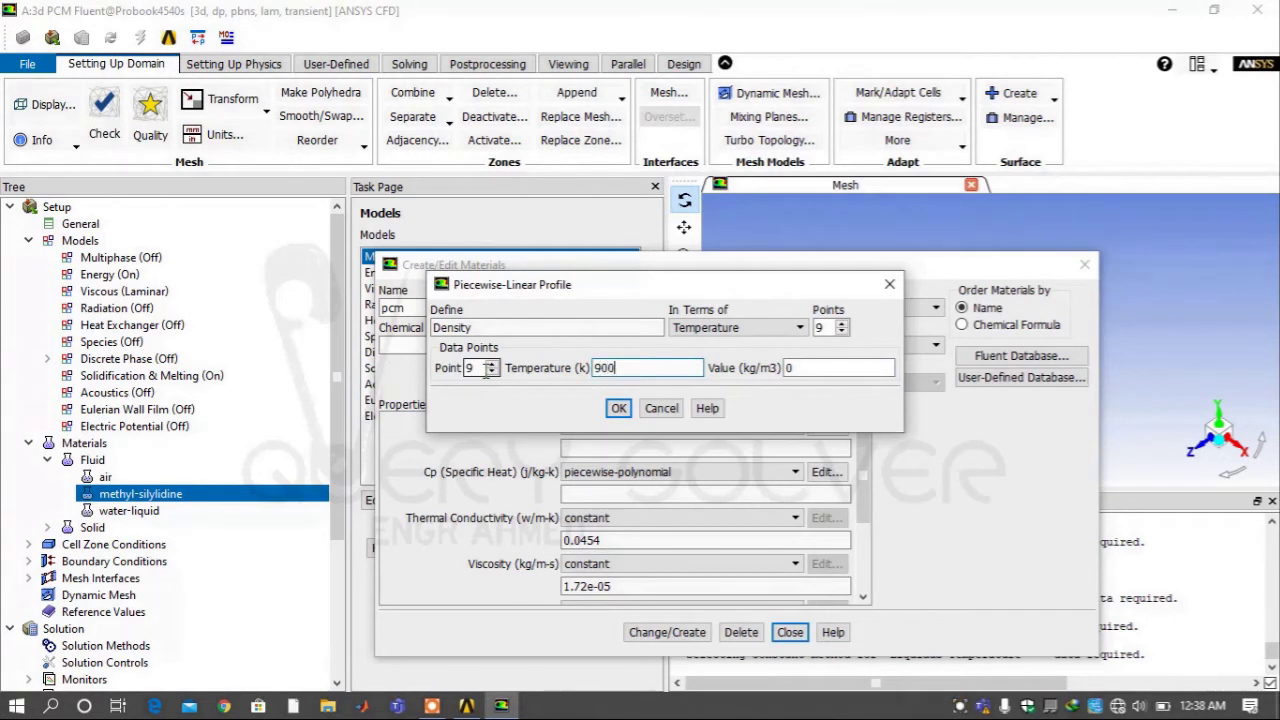
pyautogui.press('Tab')
pyautogui.write('1691')
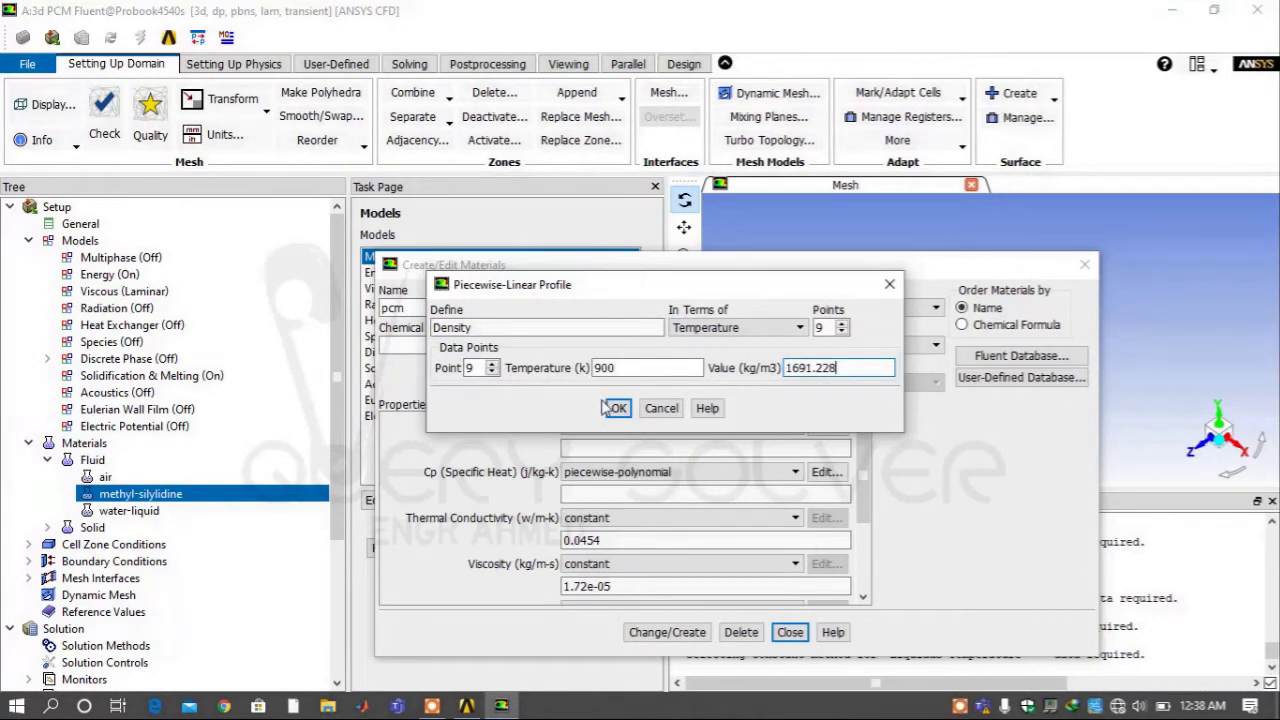
# Accept the density profile and overwrite the methyl-silylidine material with pcm, closing the material editor.
pyautogui.click(619, 408)
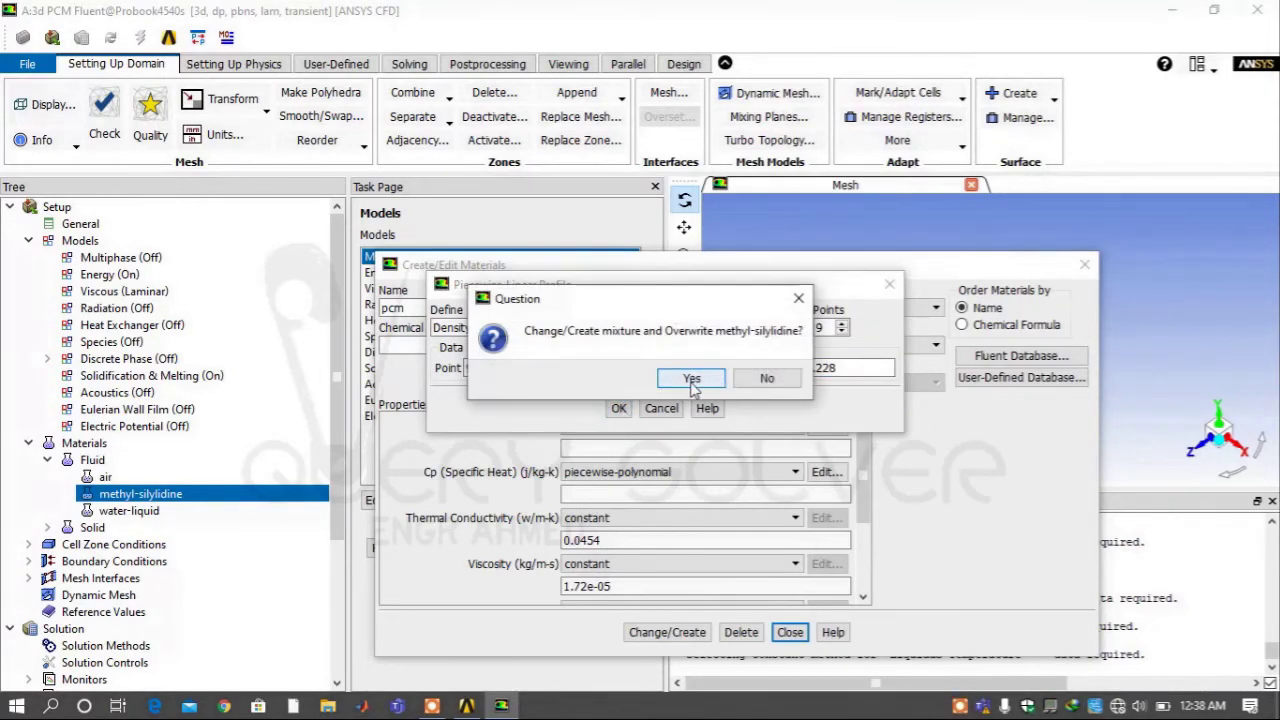
pyautogui.click(720, 380)
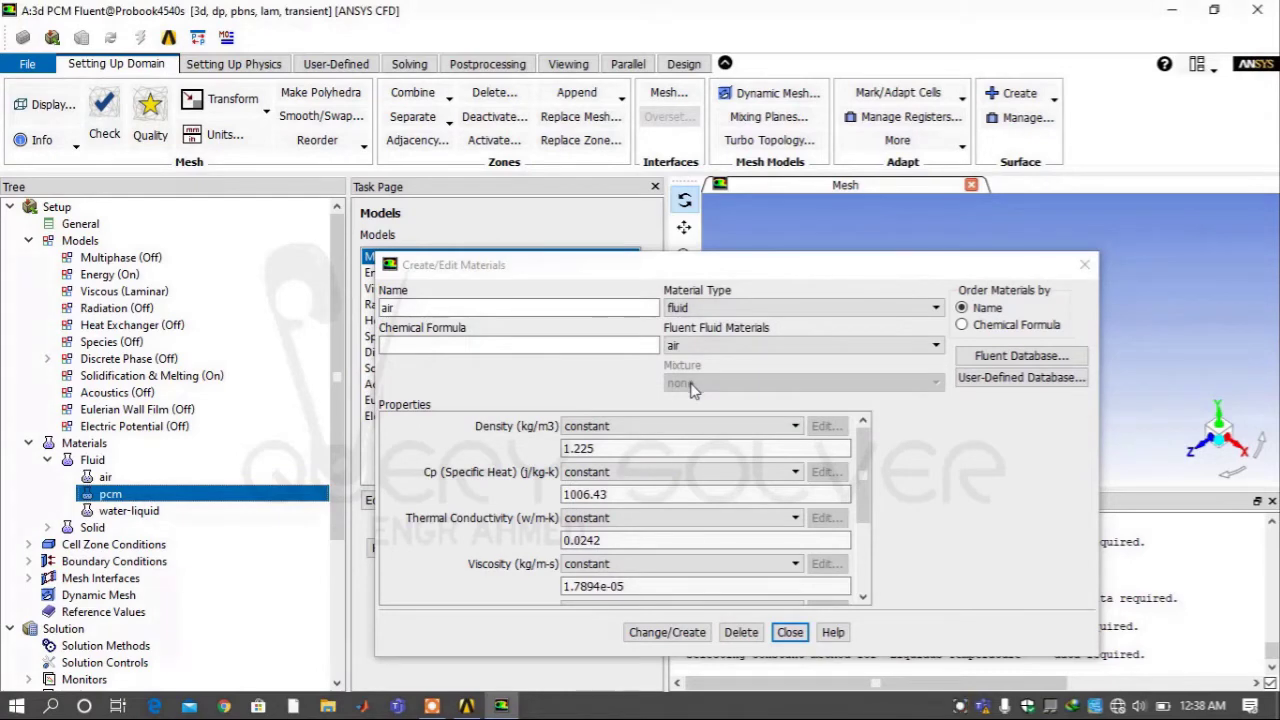
pyautogui.click(790, 632)
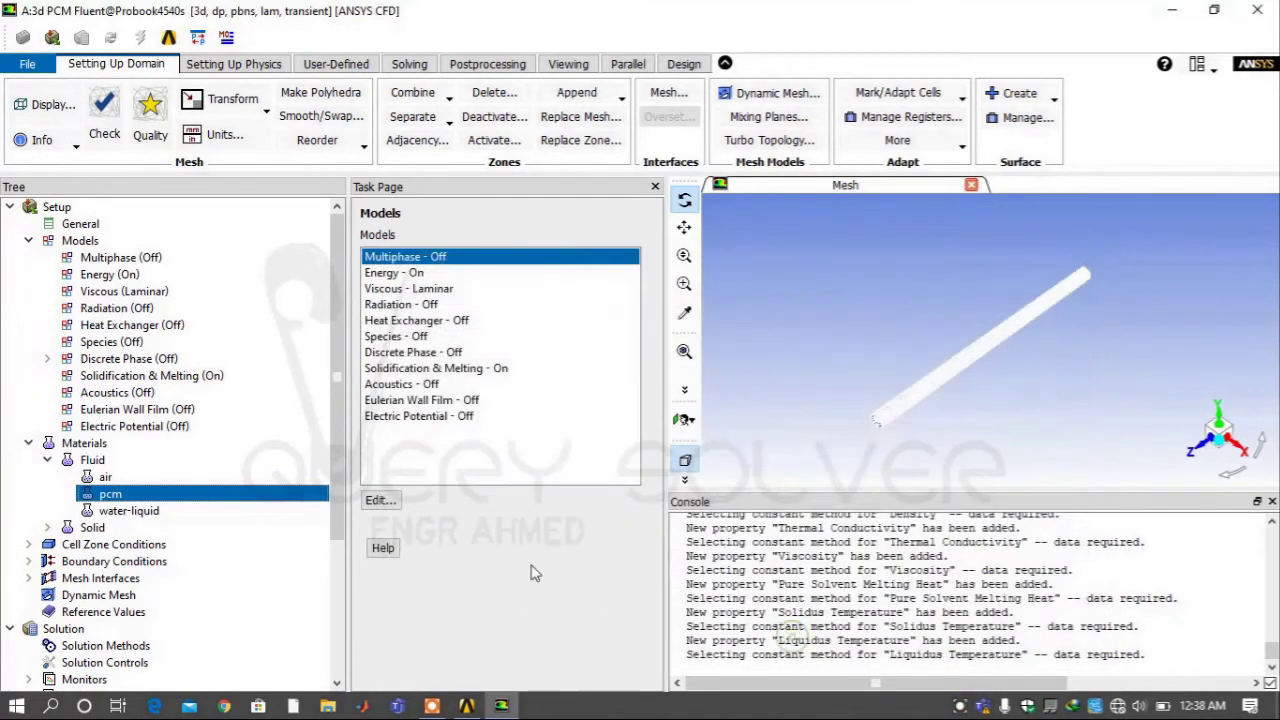
# Define the specific heat (Cp) of the pcm material as a piecewise-linear profile of temperature with 9 points.
pyautogui.doubleClick(175, 500)
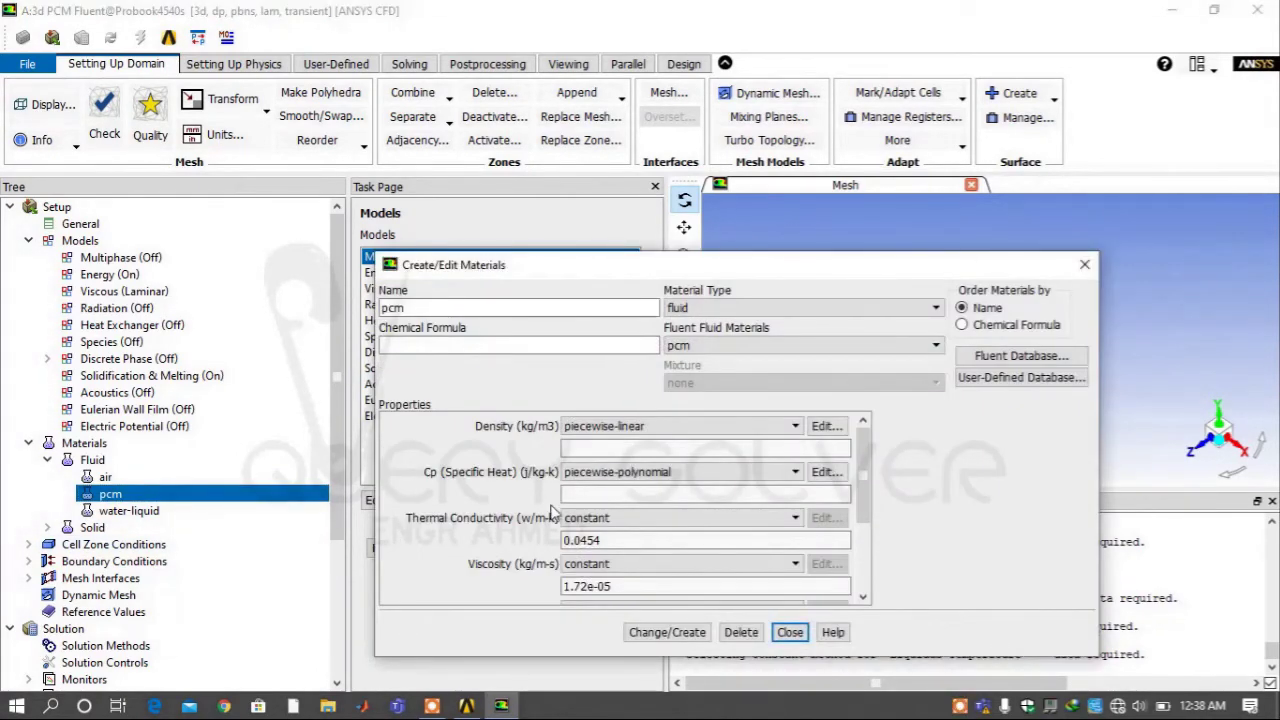
pyautogui.click(625, 474)
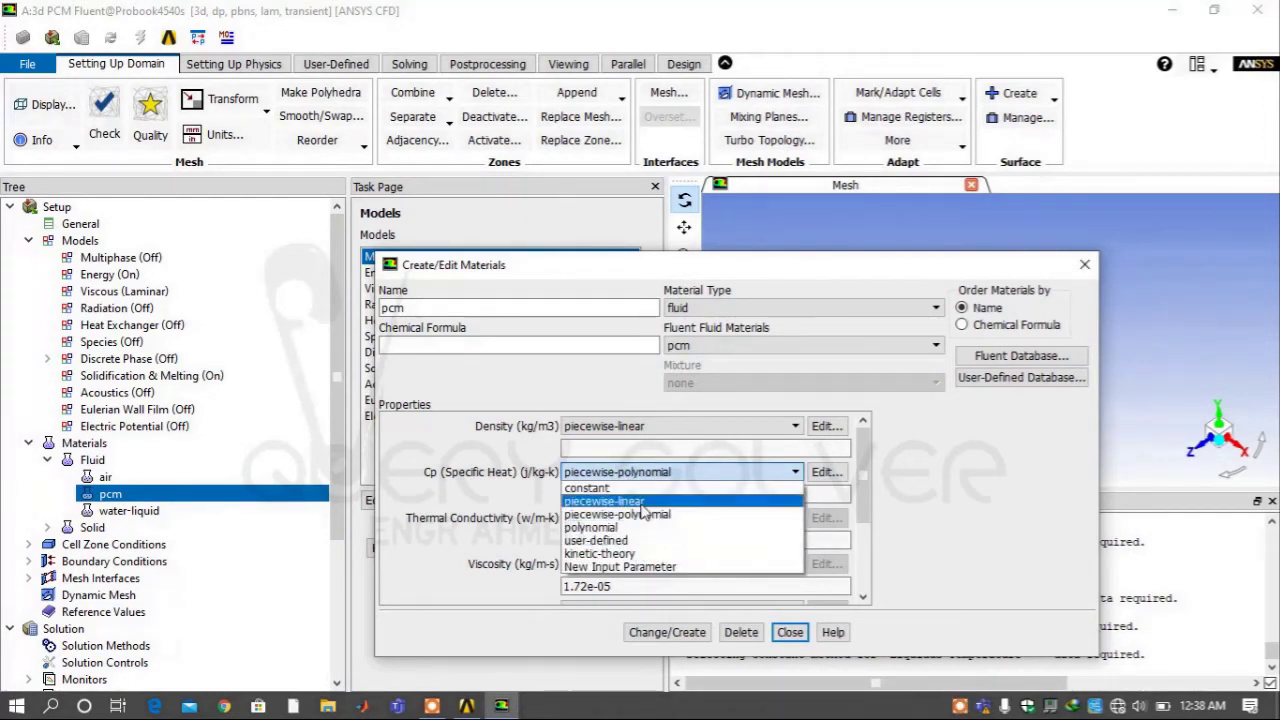
pyautogui.click(610, 501)
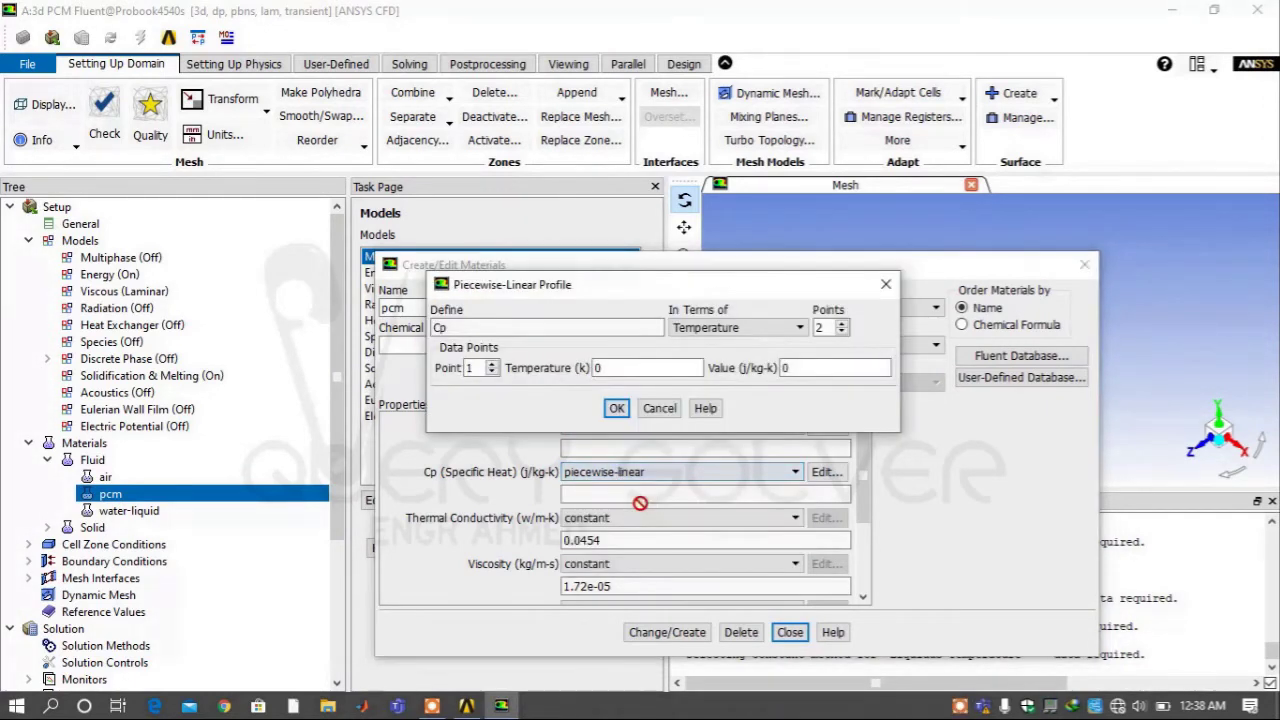
pyautogui.doubleClick(822, 328)
pyautogui.write('9')
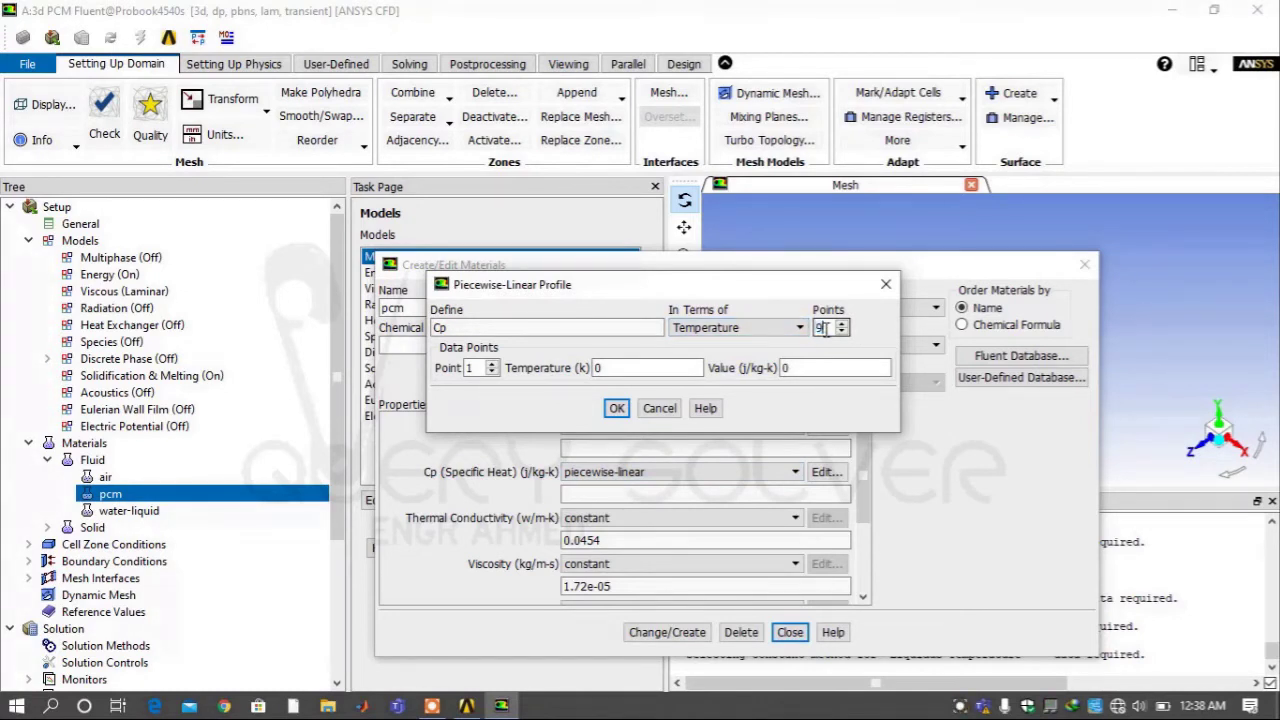
# Set point 1 of the Cp profile to a temperature of 500 K and a value of about 1486.4 J/kg-K.
pyautogui.click(608, 367)
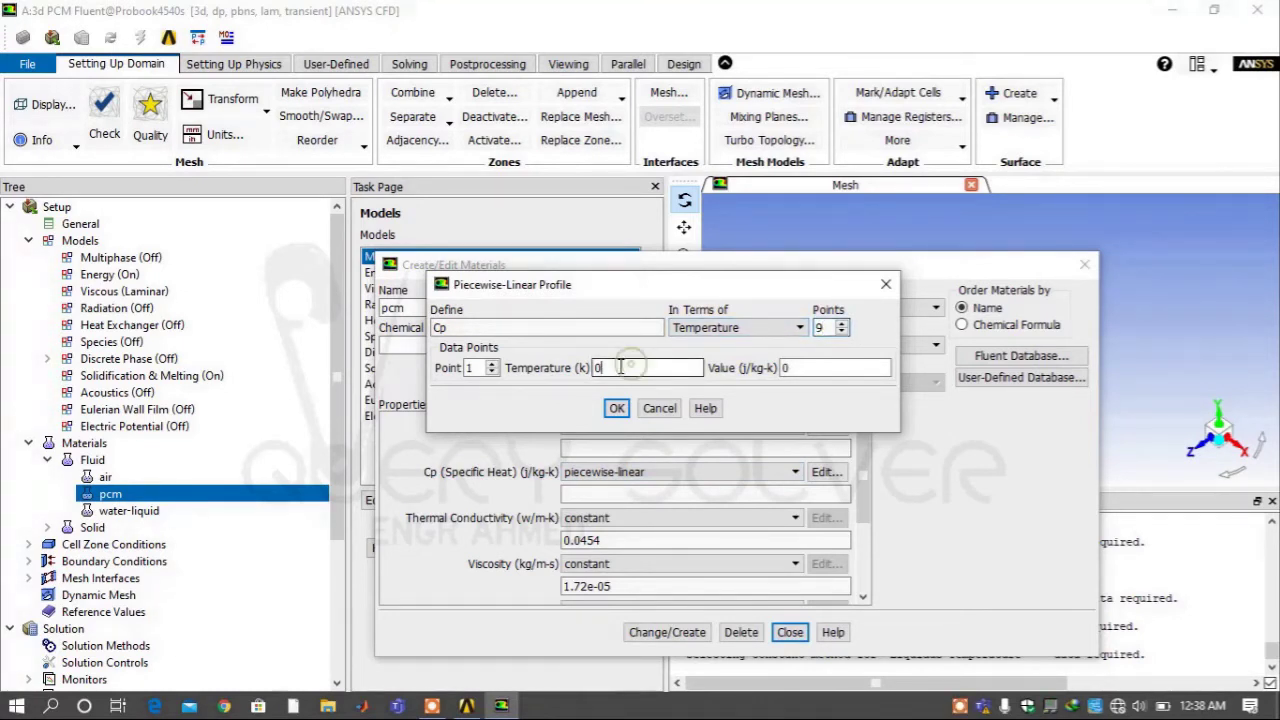
pyautogui.doubleClick(621, 367)
pyautogui.write('500')
pyautogui.press('Tab')
pyautogui.write('1486')
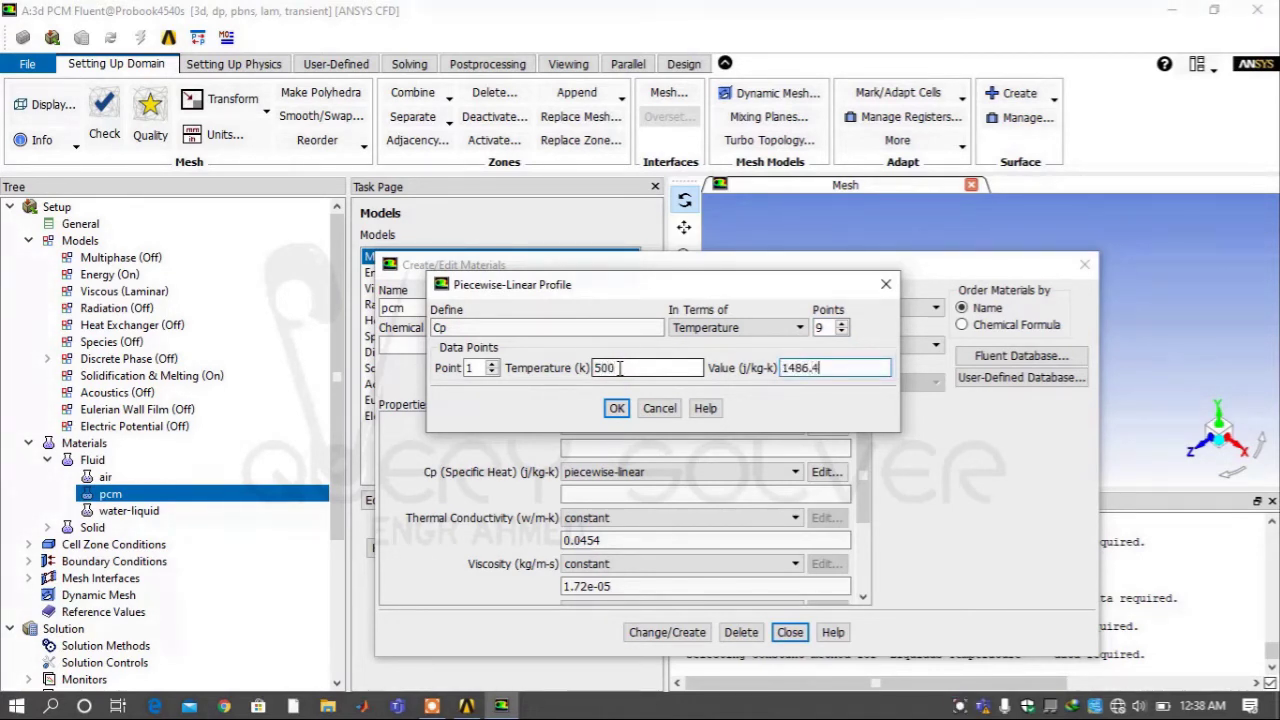
# Set point 2 of the Cp profile to a temperature of 550 K and a value of 1495.089 J/kg-K.
pyautogui.doubleClick(479, 368)
pyautogui.write('2')
pyautogui.press('Tab')
pyautogui.write('55')
pyautogui.press('Tab')
pyautogui.write('1495')
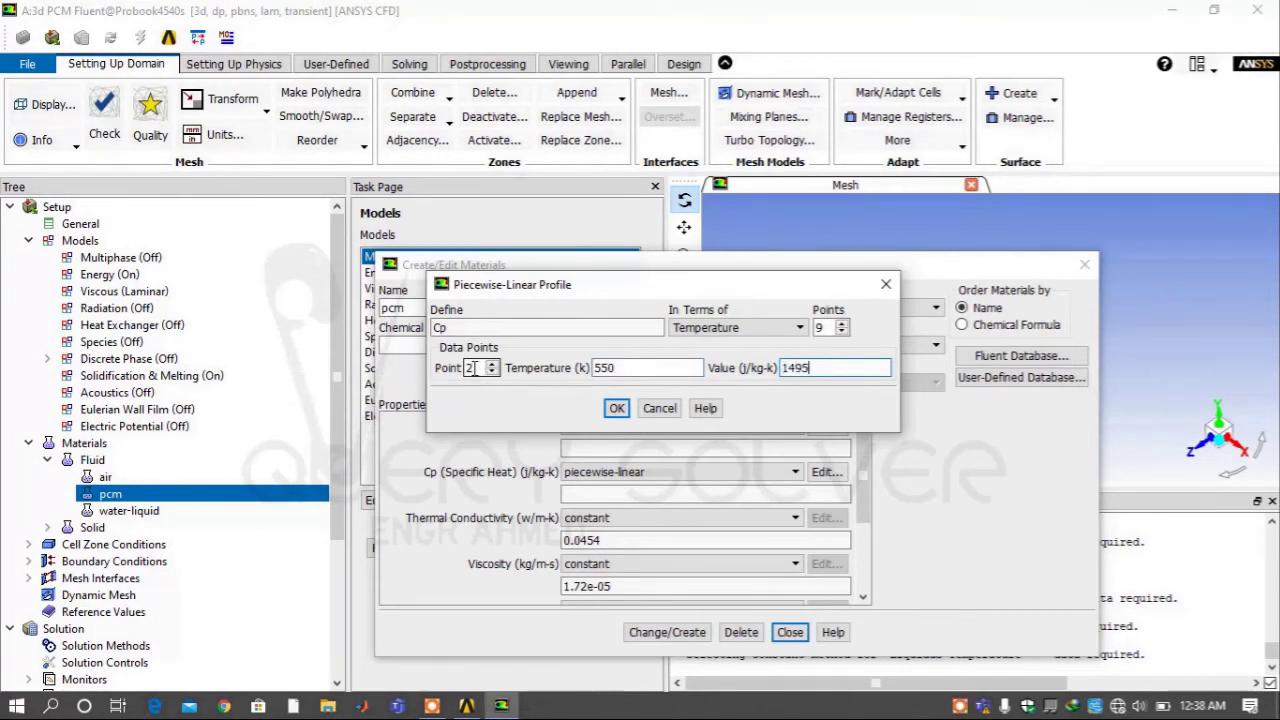
pyautogui.write('.089')
# Set point 3 of the Cp profile to a temperature of 600 K and a value of 1503.679 J/kg-K.
pyautogui.click(474, 368)
pyautogui.doubleClick(474, 368)
pyautogui.write('3')
pyautogui.press('Tab')
pyautogui.write('600')
pyautogui.press('Tab')
pyautogui.write('1503.')
# Set point 4 of the Cp profile to a temperature of 650 K and a value of 1512.269 J/kg-K.
pyautogui.doubleClick(468, 368)
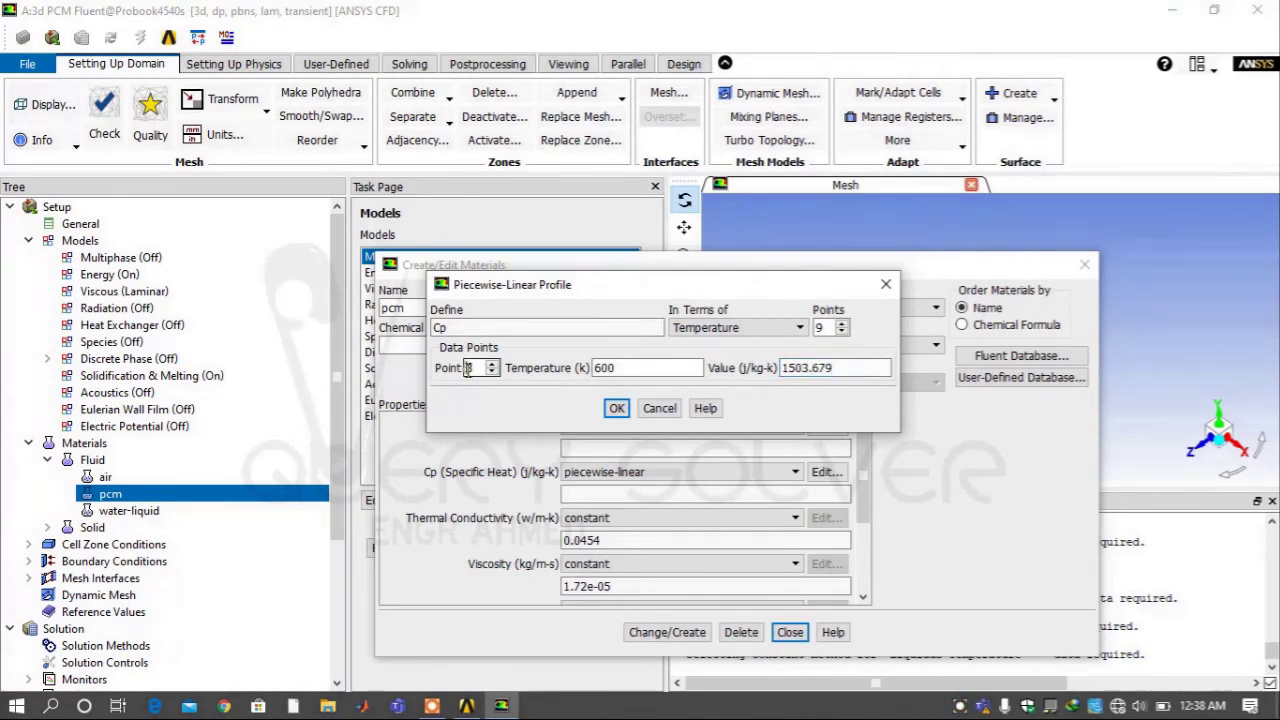
pyautogui.write('4')
pyautogui.press('Tab')
pyautogui.write('650')
pyautogui.press('Tab')
pyautogui.write('1512.269')
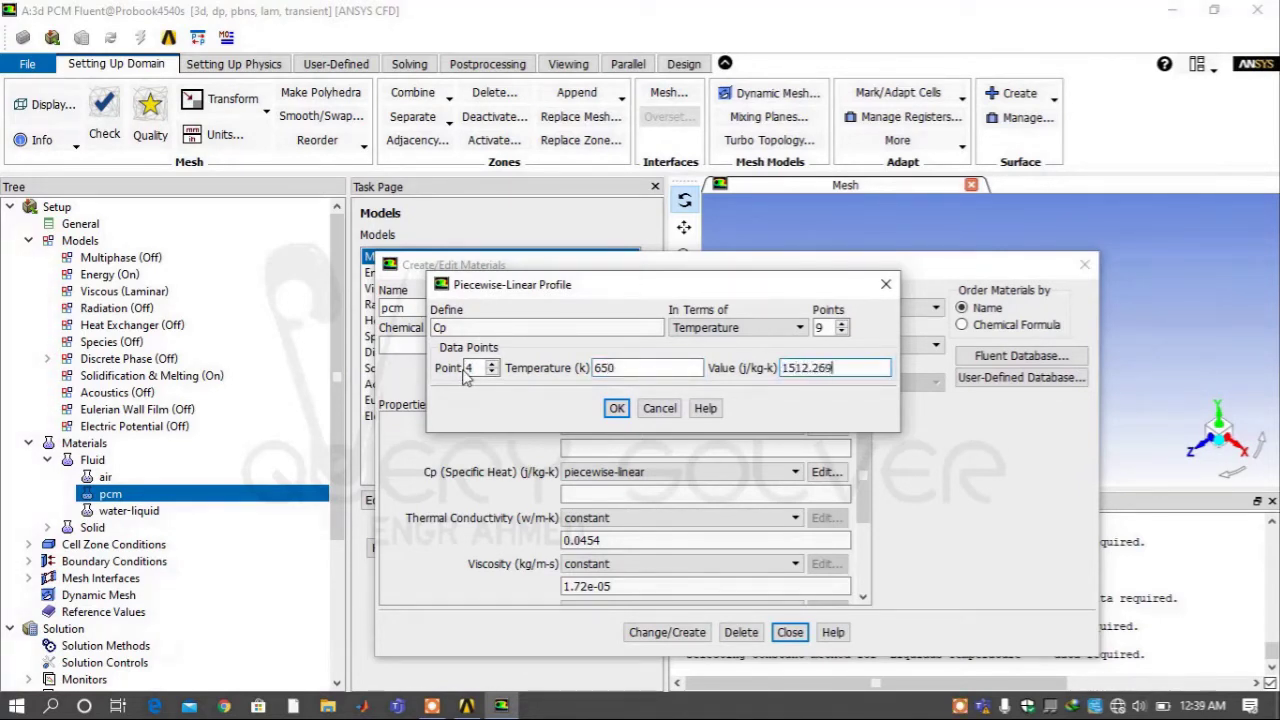
# Set point 5 of the Cp profile to a temperature of 700 K and a value of 1520.859 J/kg-K.
pyautogui.doubleClick(467, 368)
pyautogui.write('5')
pyautogui.press('Tab')
pyautogui.write('70')
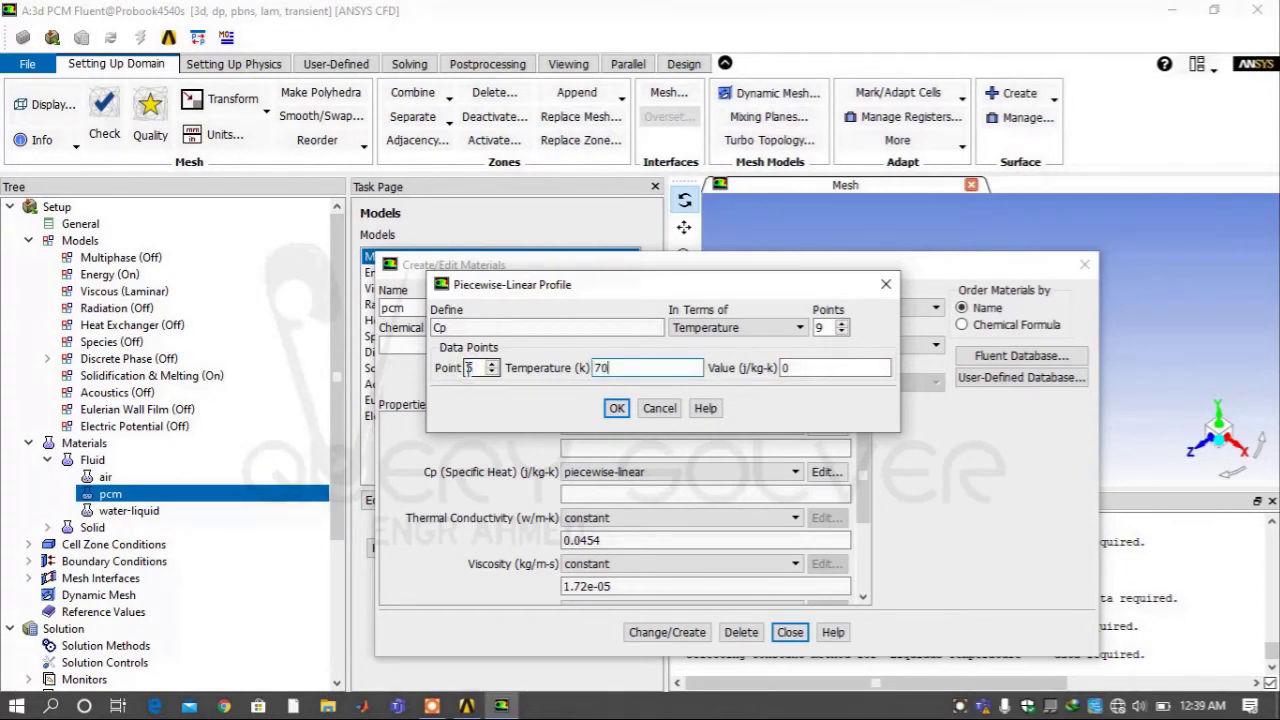
pyautogui.press('Tab')
pyautogui.write('15')
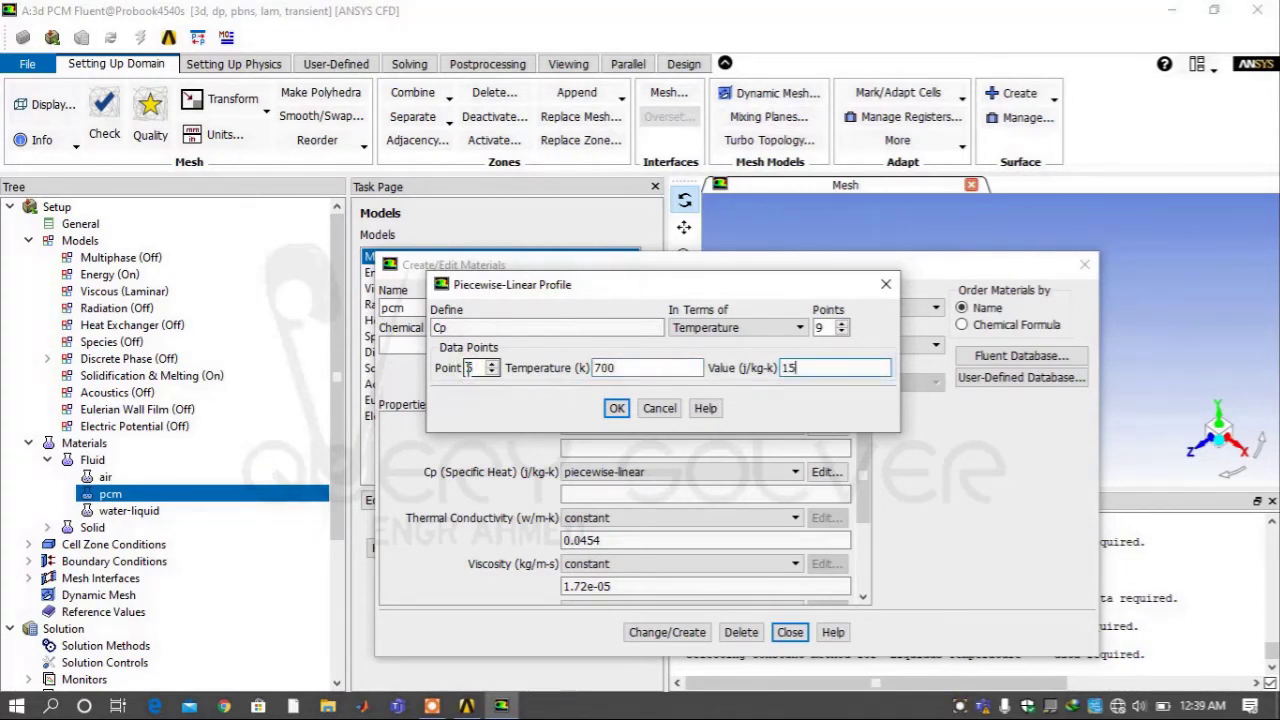
pyautogui.write('20.859')
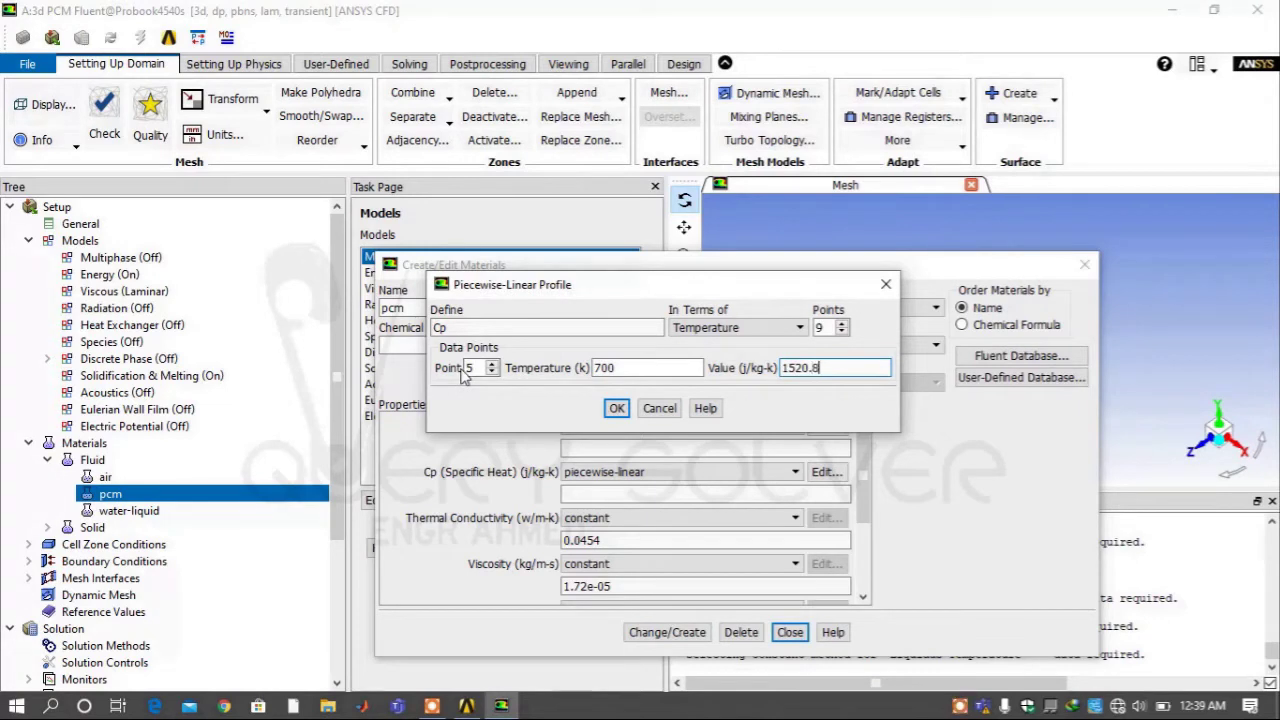
# Set point 6 of the Cp profile to a temperature of 750 K and a value of 1529.449 J/kg-K.
pyautogui.doubleClick(467, 368)
pyautogui.write('6')
pyautogui.press('Tab')
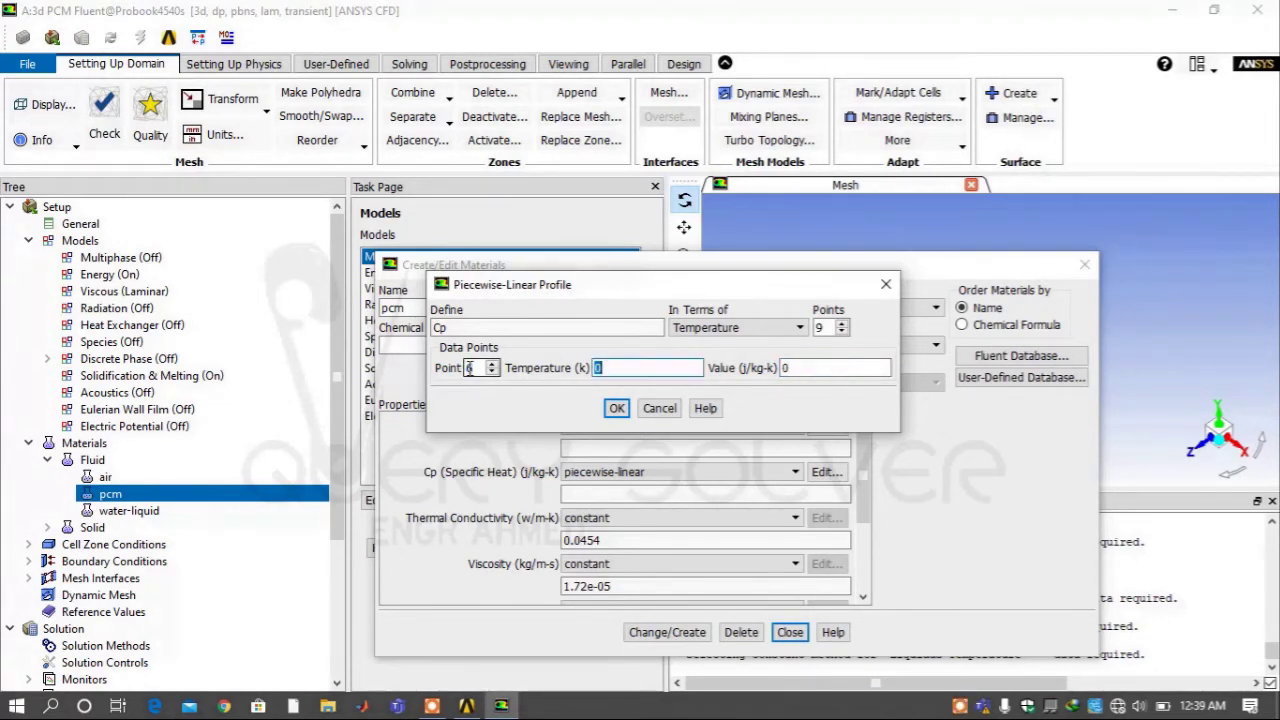
pyautogui.write('750')
pyautogui.press('Tab')
pyautogui.write('1529.449')
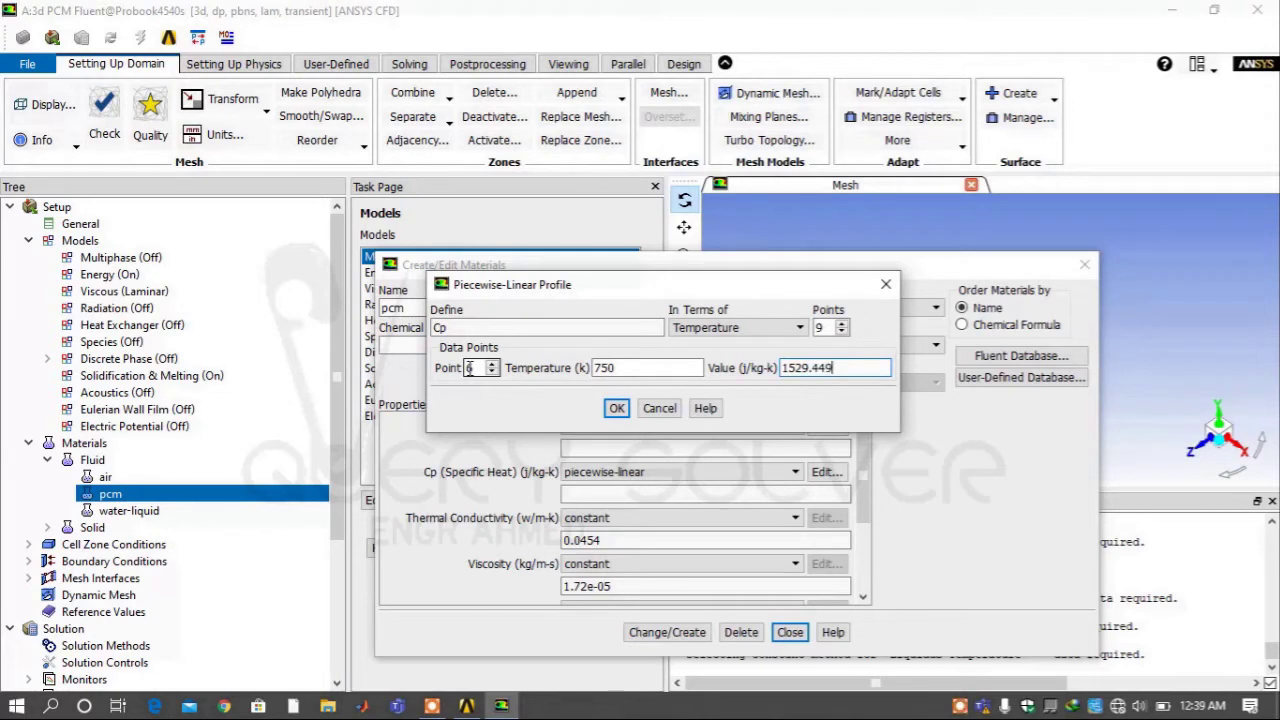
# Set point 7 of the Cp profile to a temperature of 800 K and a value of 1538.039 J/kg-K.
pyautogui.doubleClick(469, 368)
pyautogui.write('7')
pyautogui.press('Tab')
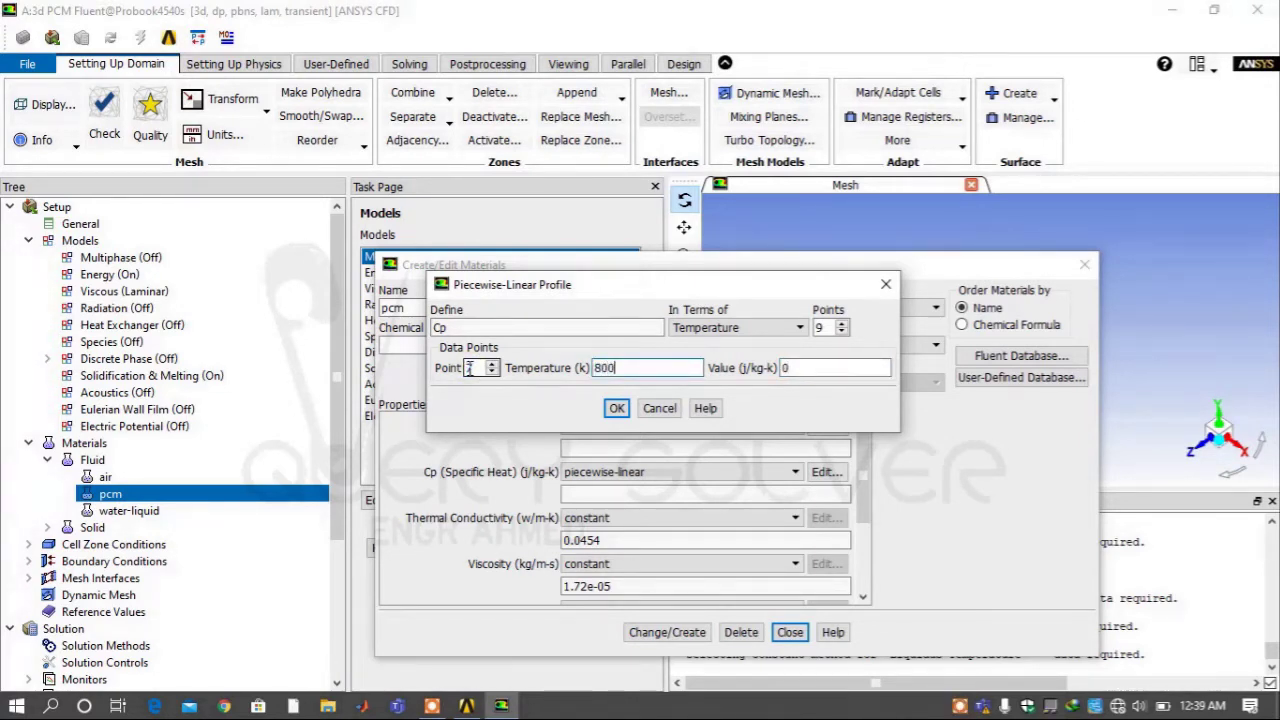
pyautogui.press('Tab')
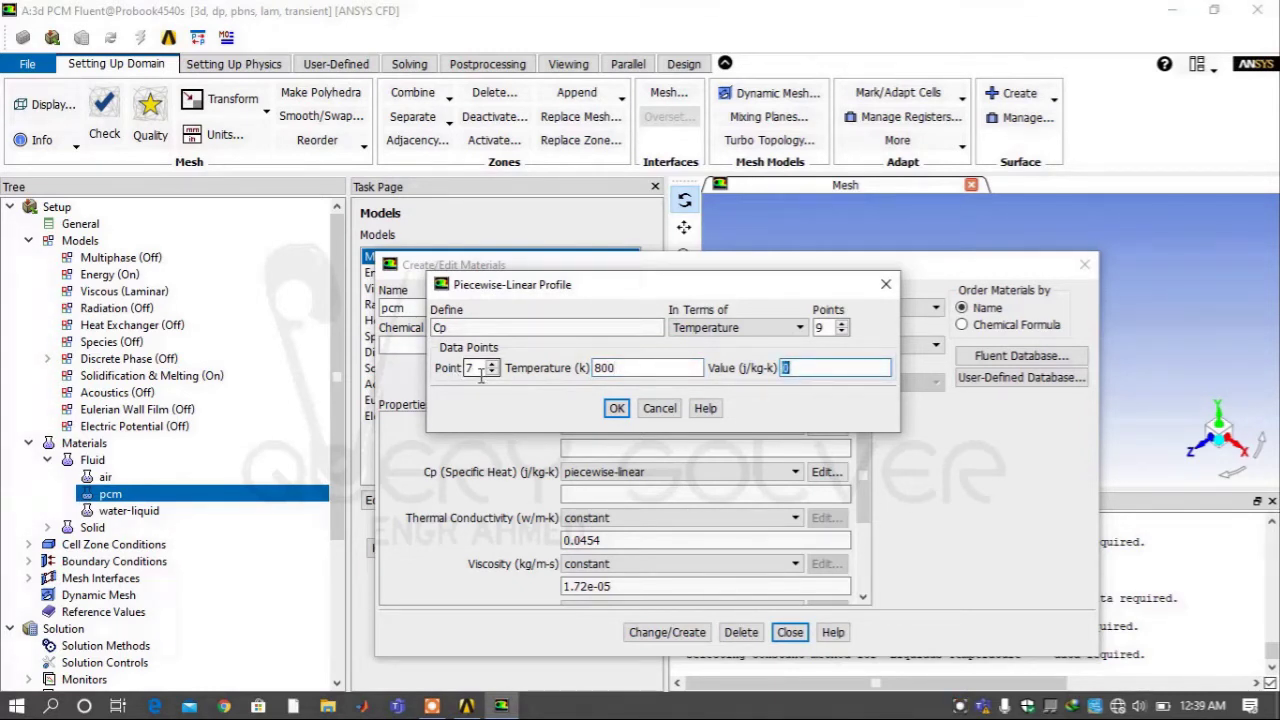
pyautogui.write('1538.039')
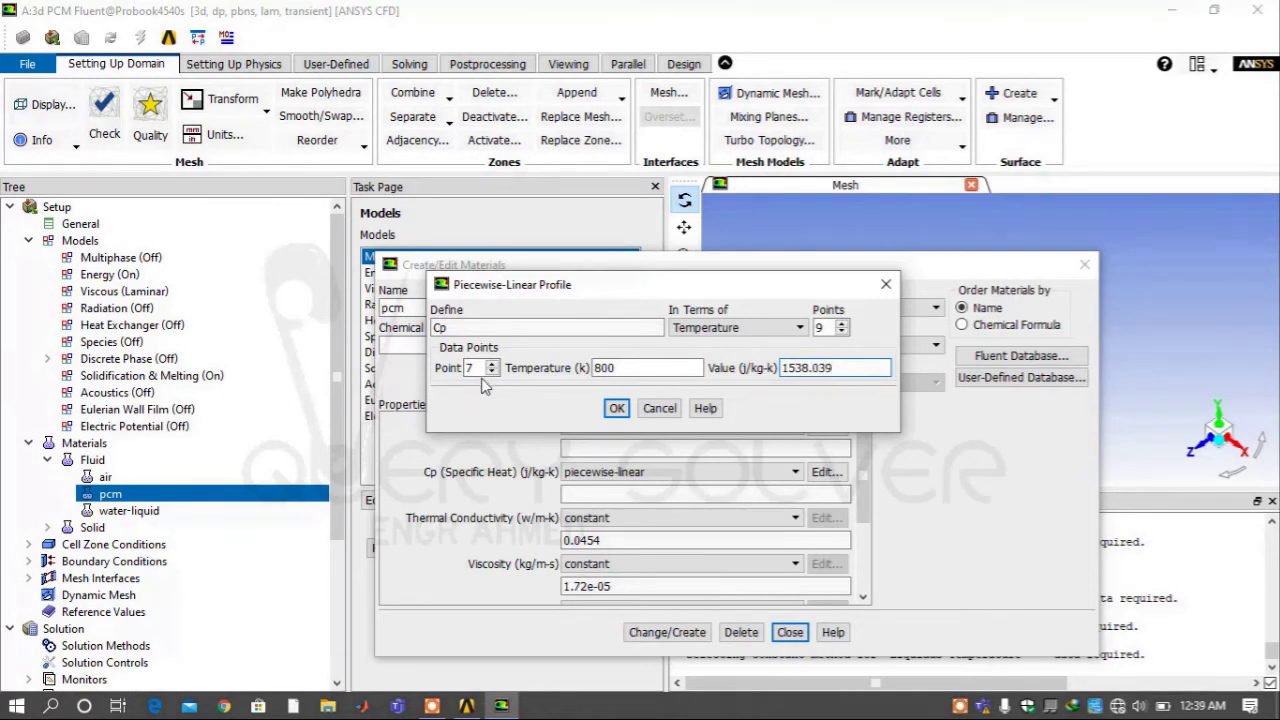
# Set point 8 of the Cp profile to a temperature of 850 K and a value of 1546.629 J/kg-K.
pyautogui.doubleClick(472, 368)
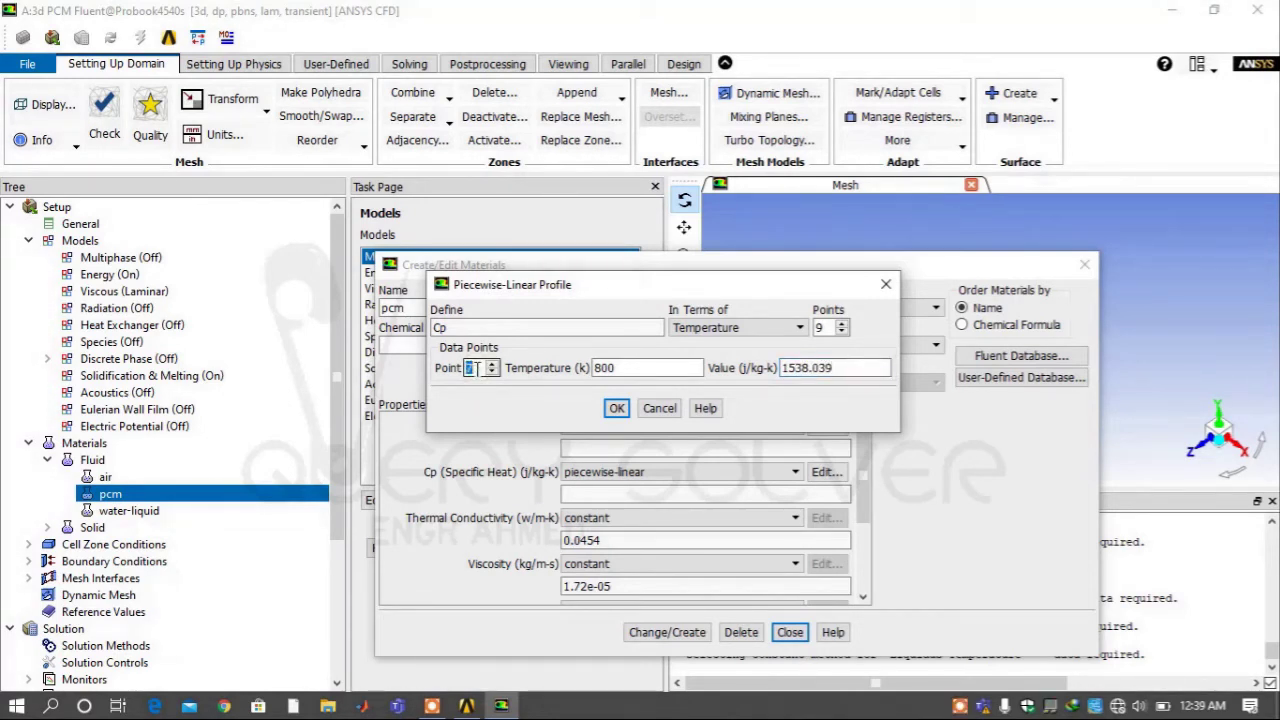
pyautogui.write('8')
pyautogui.press('Tab')
pyautogui.write('850')
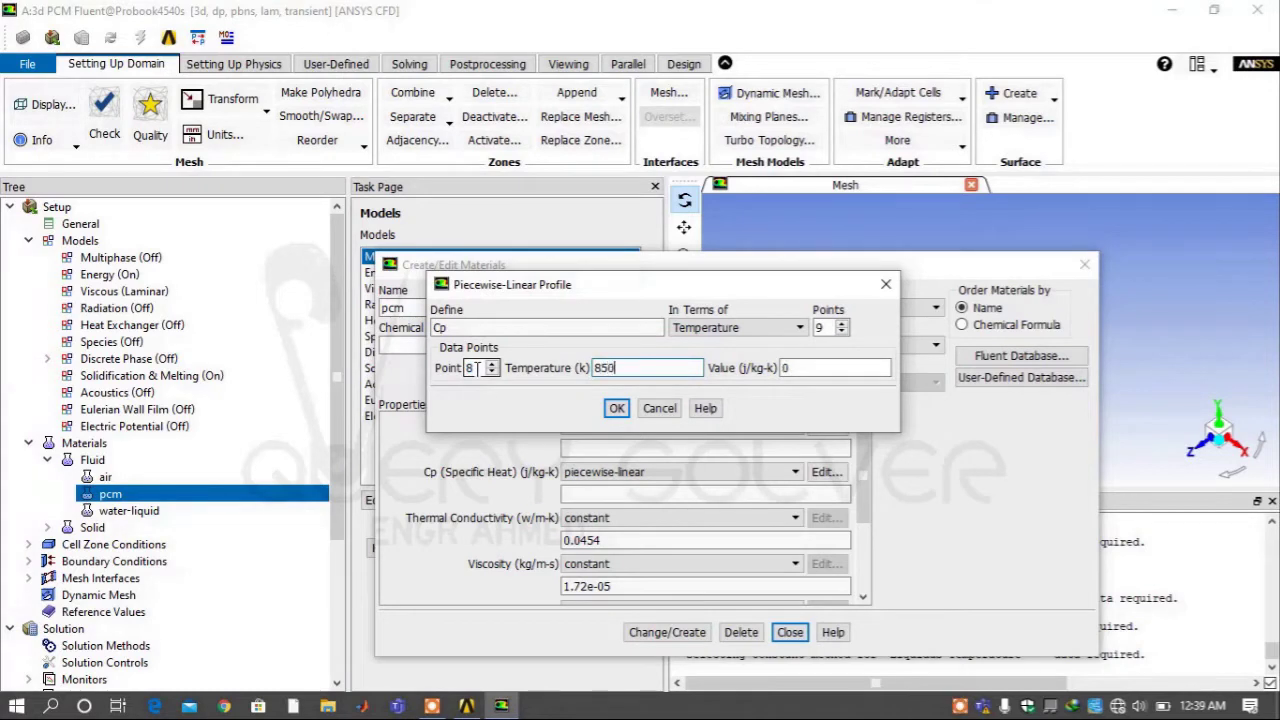
pyautogui.press('Tab')
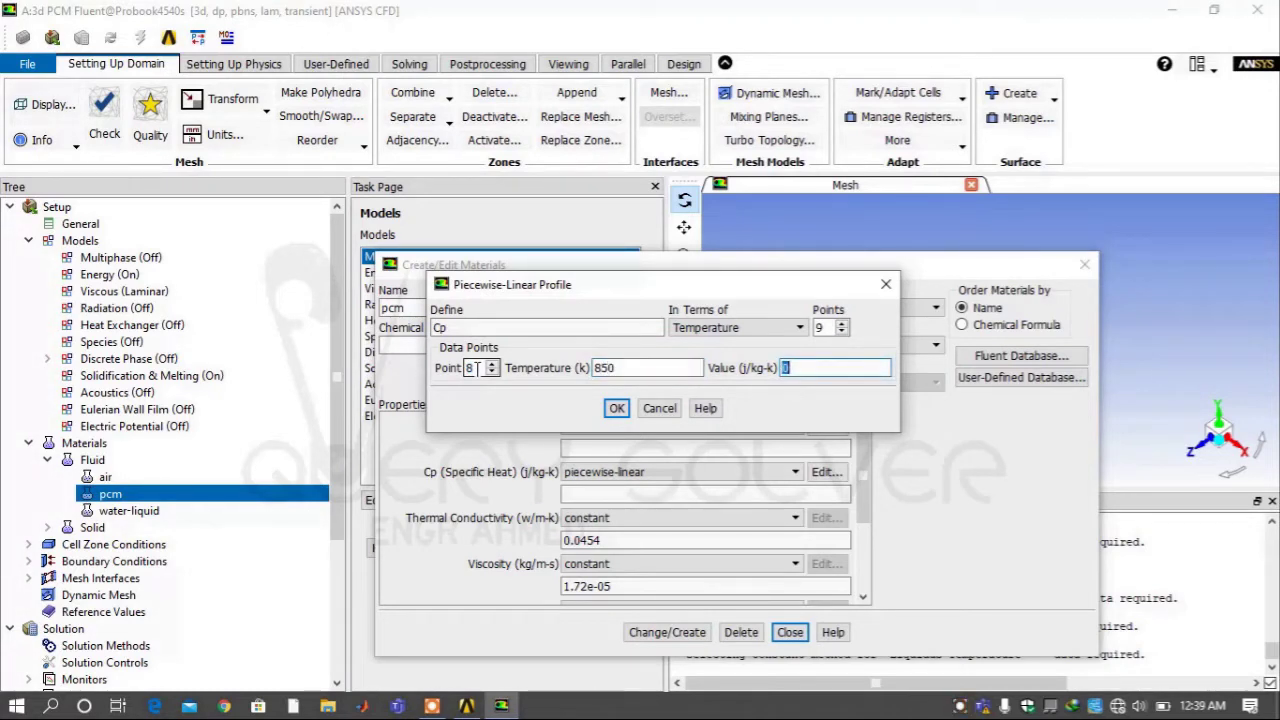
pyautogui.write('14')
pyautogui.press('BackSpace')
pyautogui.write('546.629')
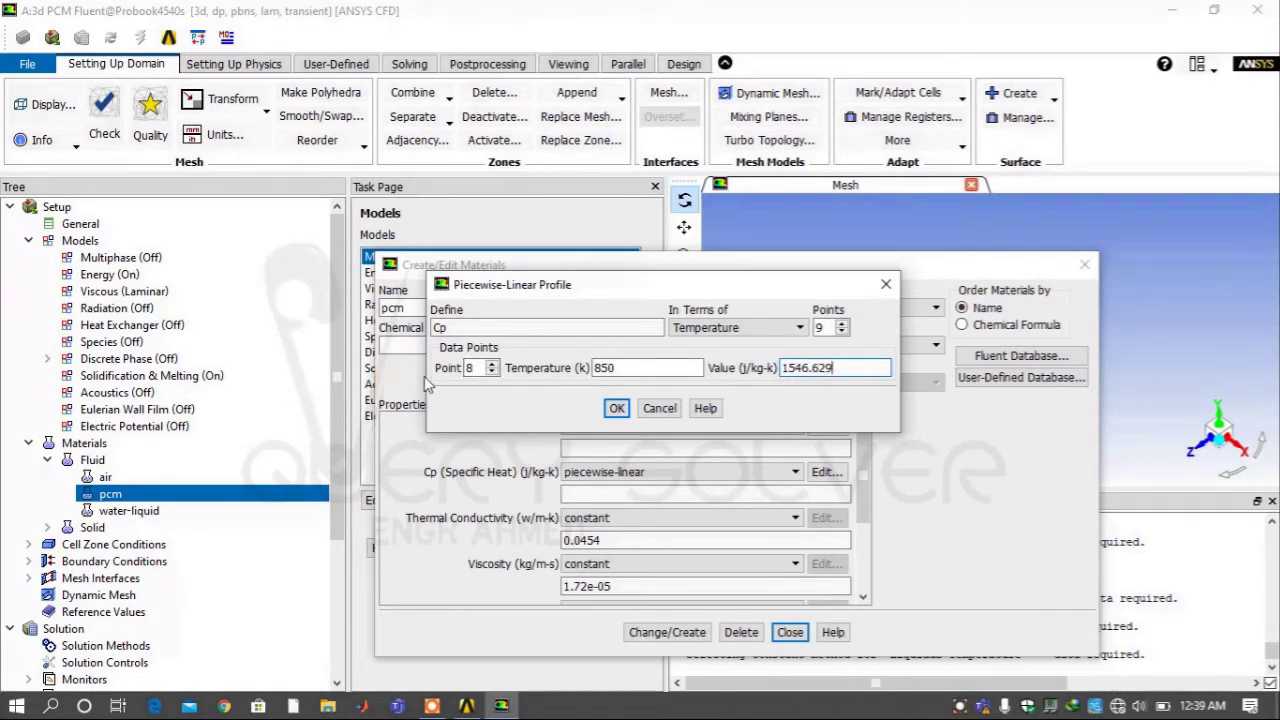
# Set point 9 of the Cp profile to 900 K and 1555.219 J/kg-K, and accept the profile.
pyautogui.doubleClick(470, 368)
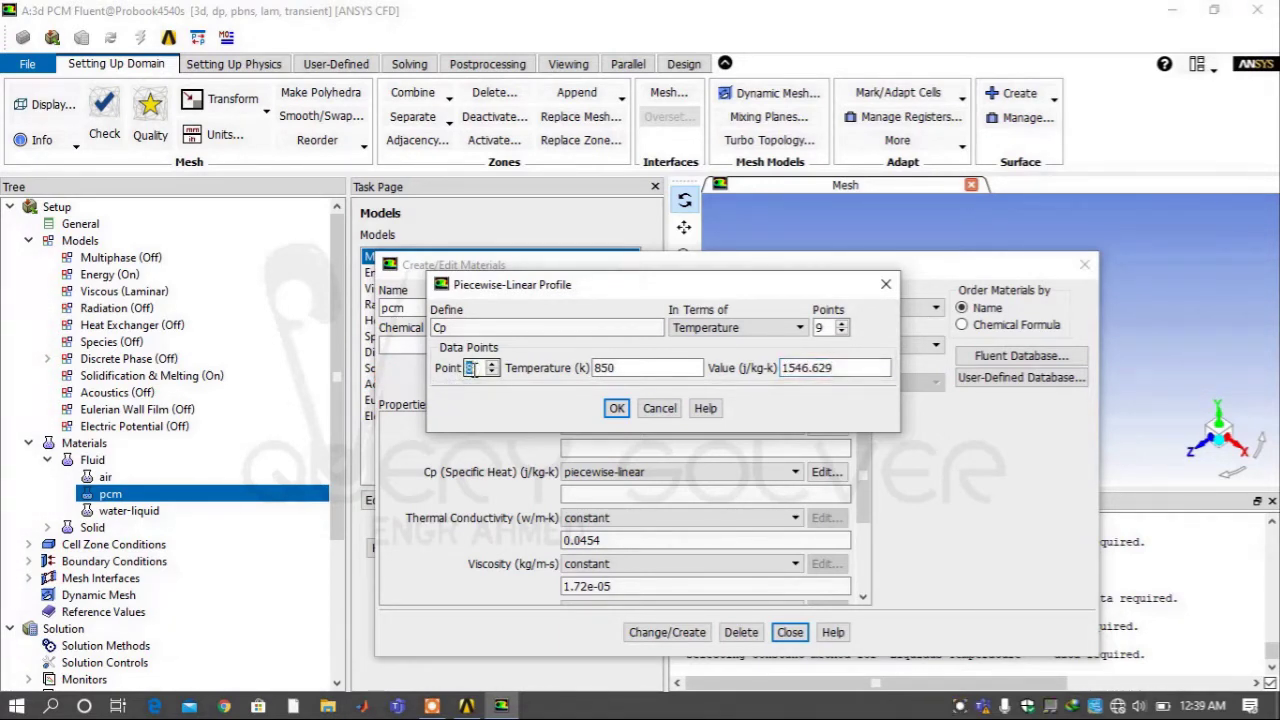
pyautogui.write('9')
pyautogui.press('Tab')
pyautogui.write('99')
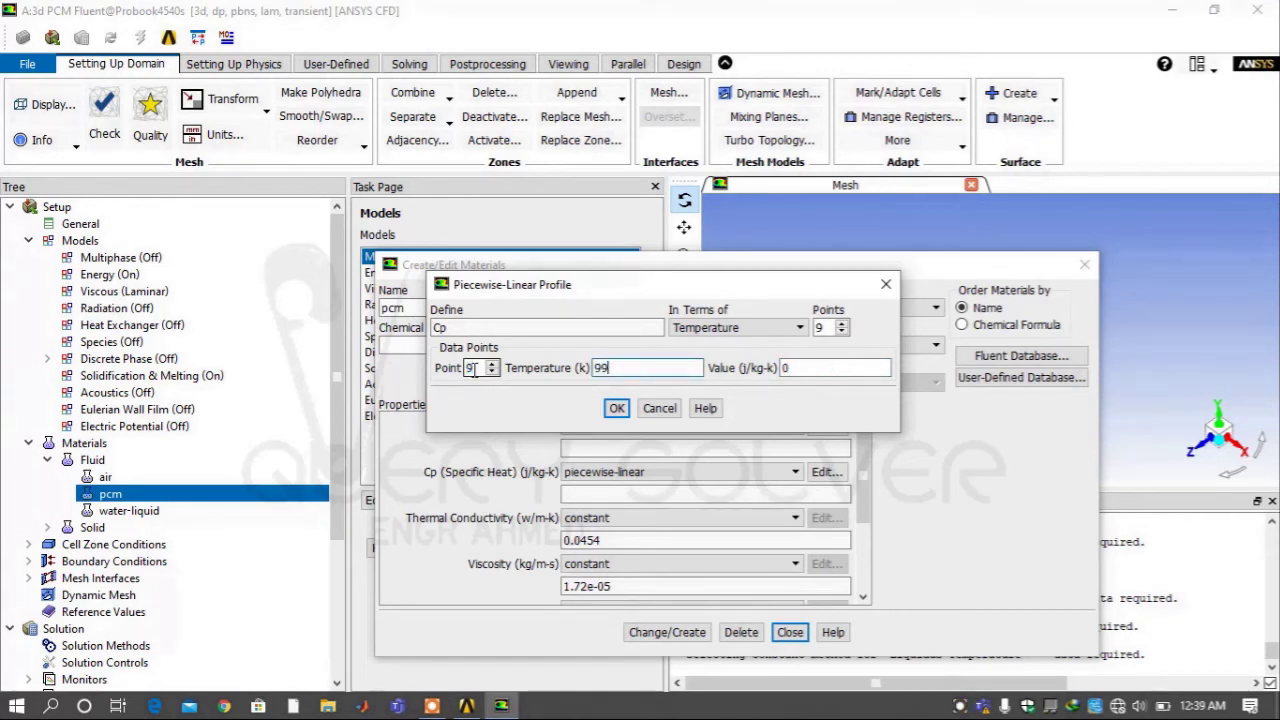
pyautogui.press('BackSpace')
pyautogui.write('00')
pyautogui.press('Tab')
pyautogui.write('155')
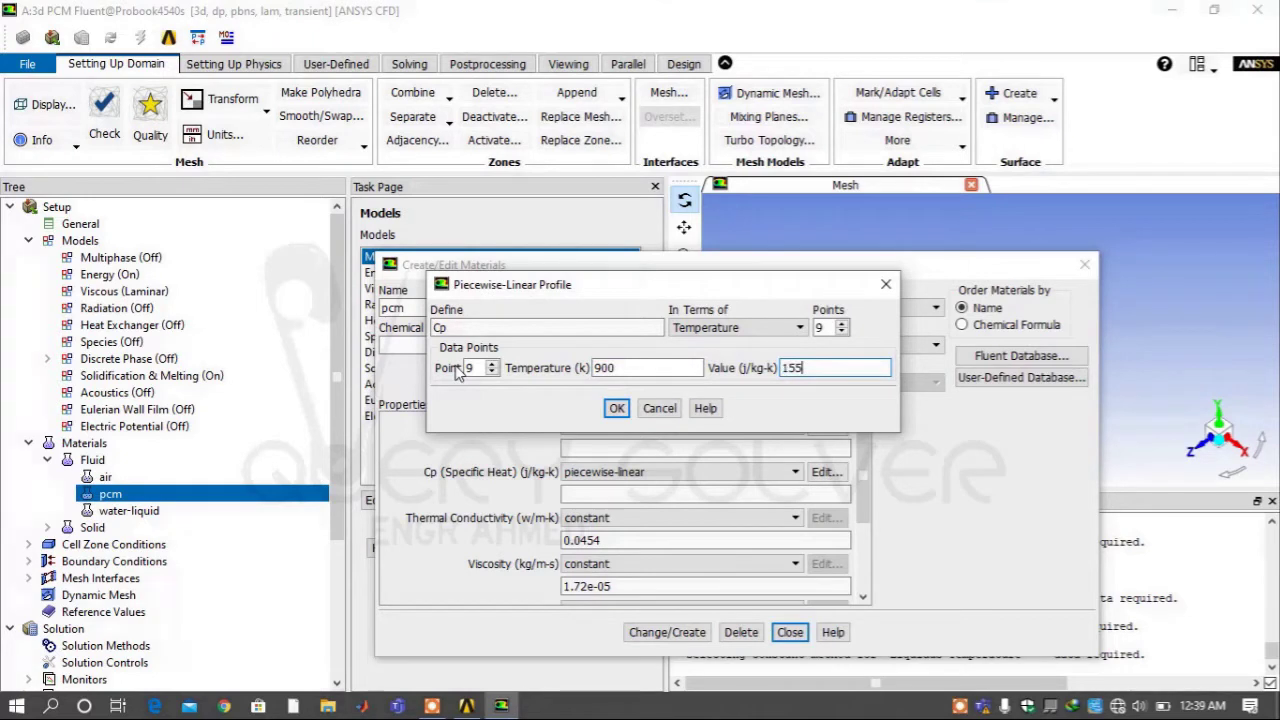
pyautogui.write('5.219')
pyautogui.click(618, 408)
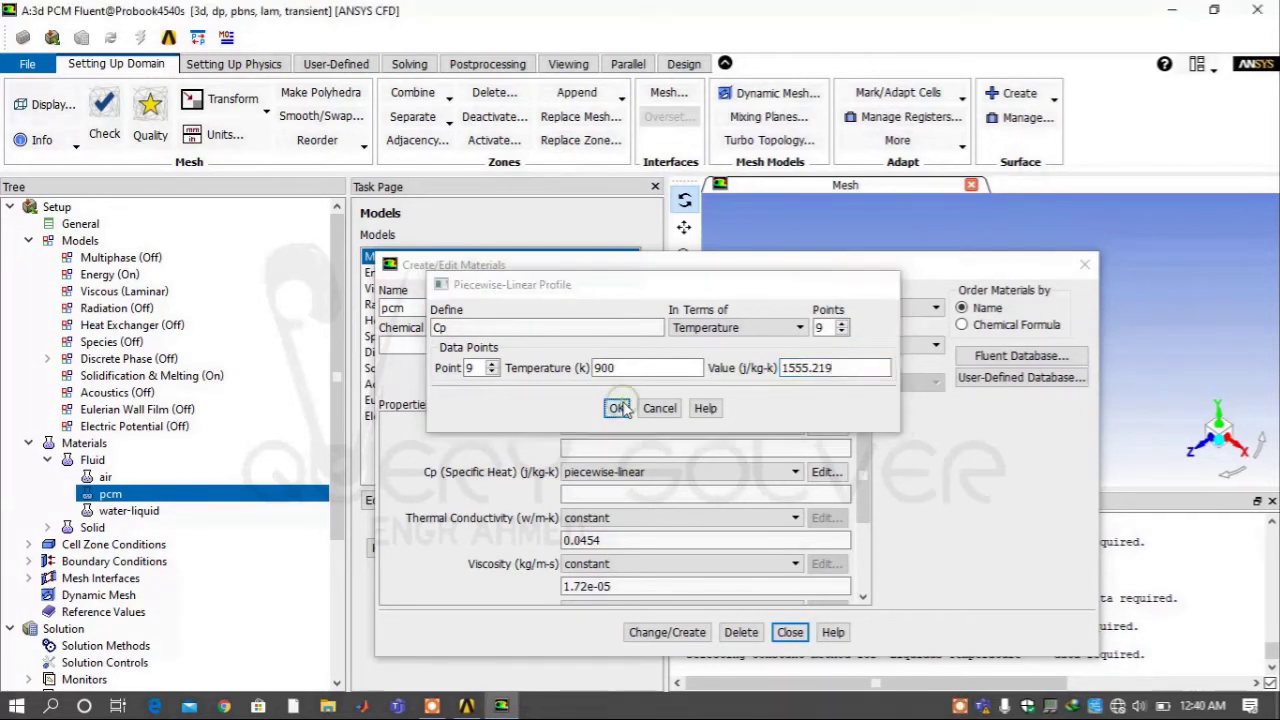
# Define the pcm's thermal conductivity as a piecewise-linear profile of temperature with 6 points.
pyautogui.click(700, 522)
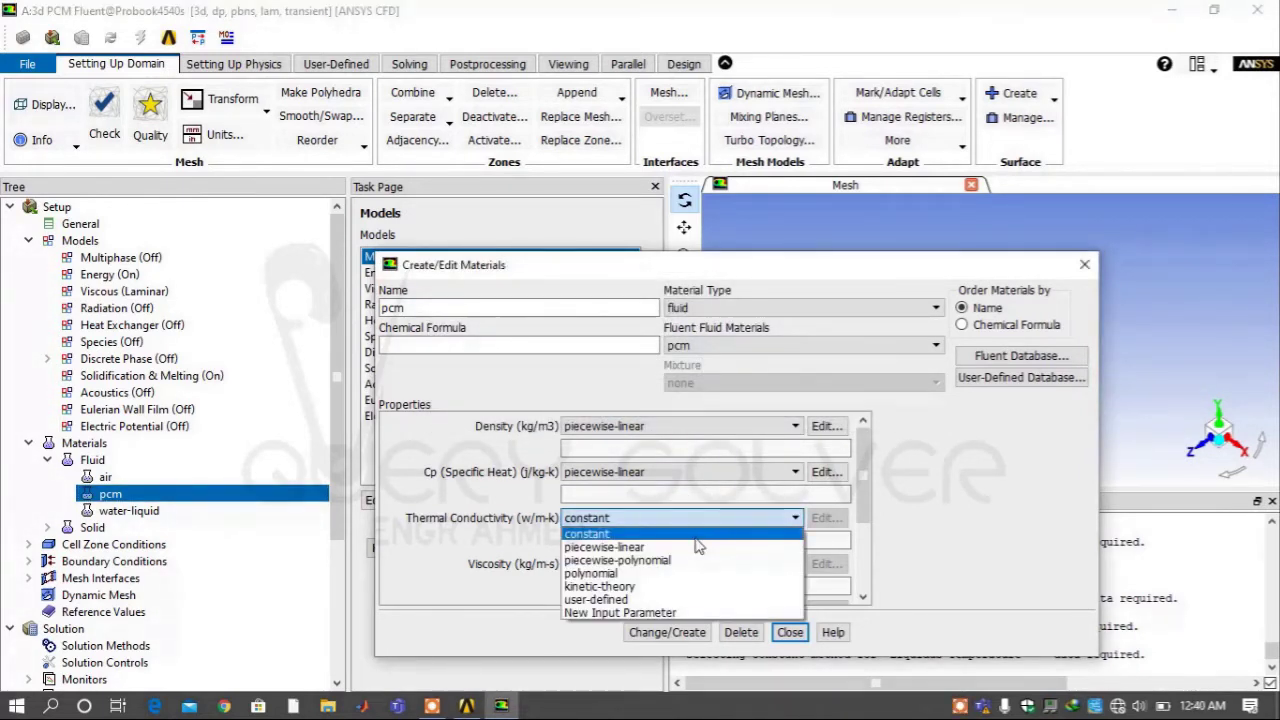
pyautogui.click(698, 549)
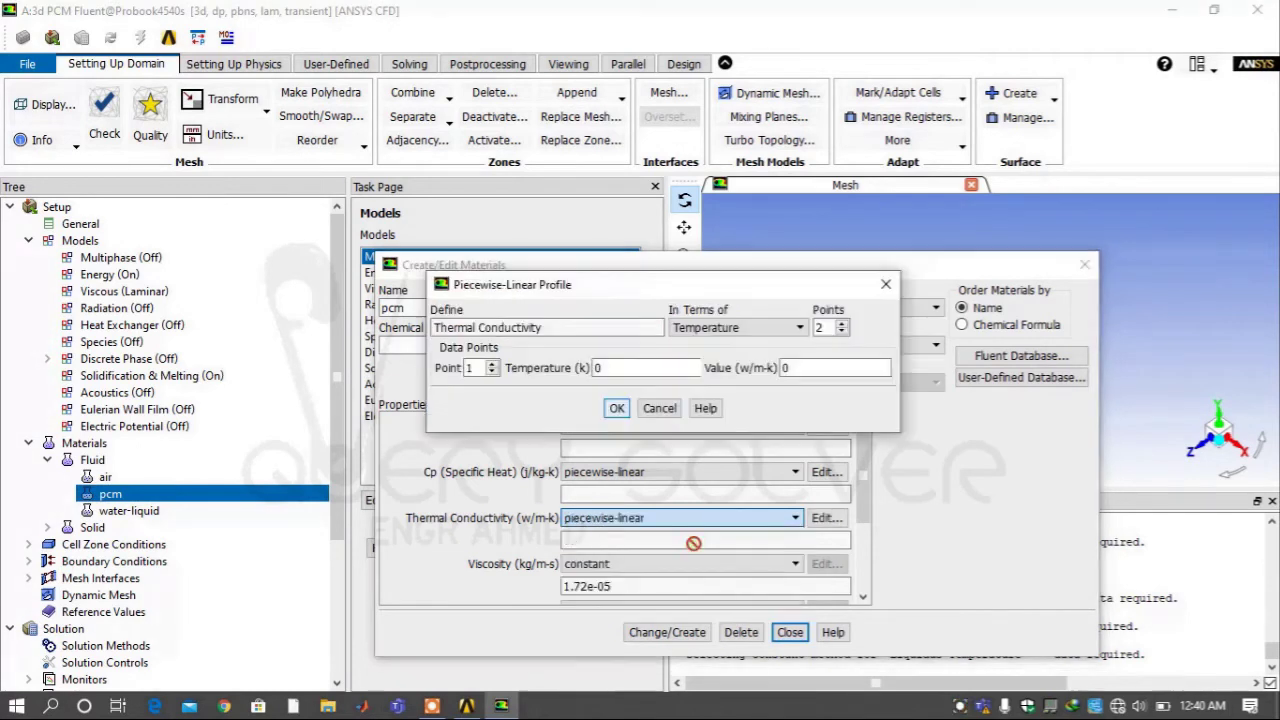
pyautogui.doubleClick(822, 327)
pyautogui.write('6')
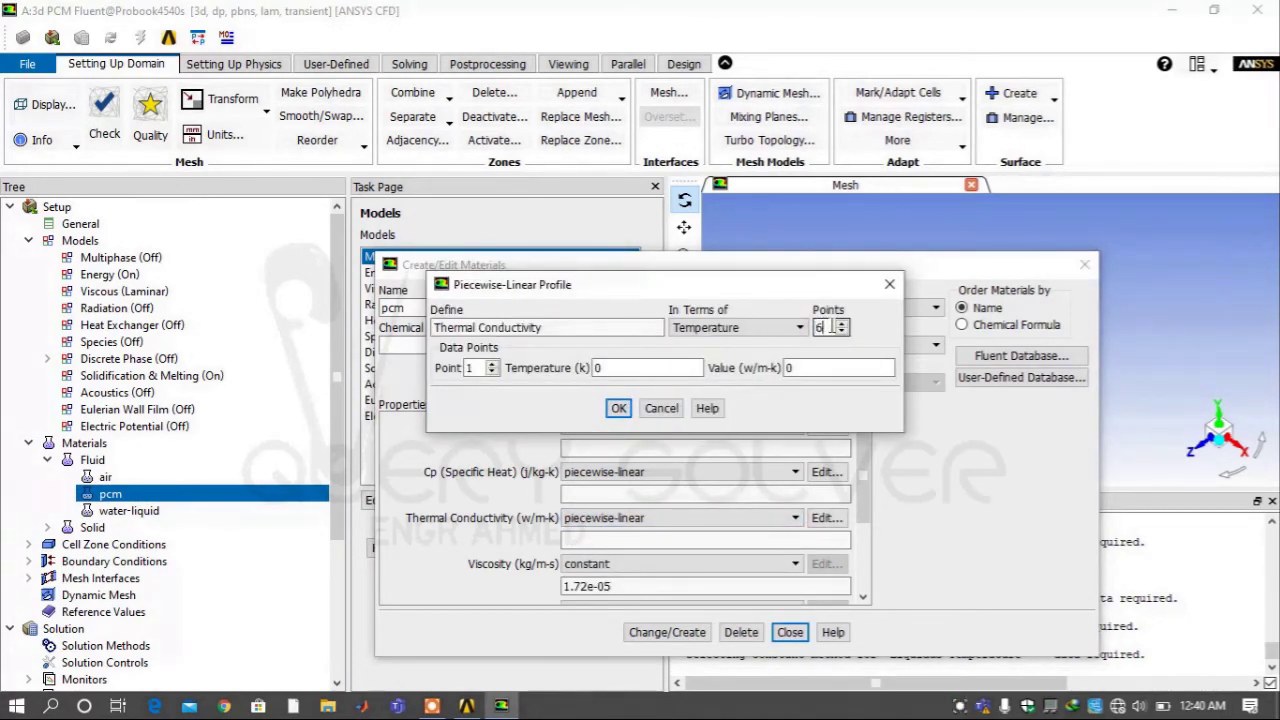
# Set point 1 of the thermal conductivity profile to a temperature of 500 K and a value of 0.4863 W/m-K.
pyautogui.doubleClick(663, 366)
pyautogui.write('500')
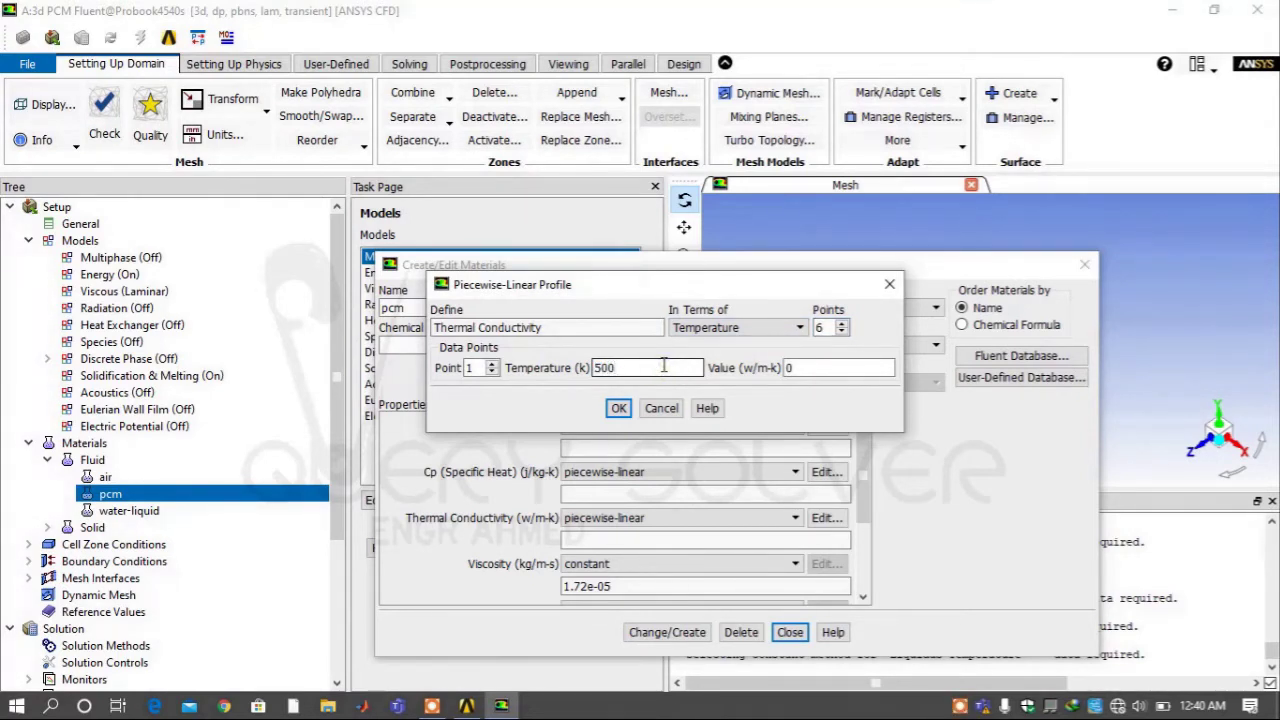
pyautogui.press('Tab')
pyautogui.write('4863')
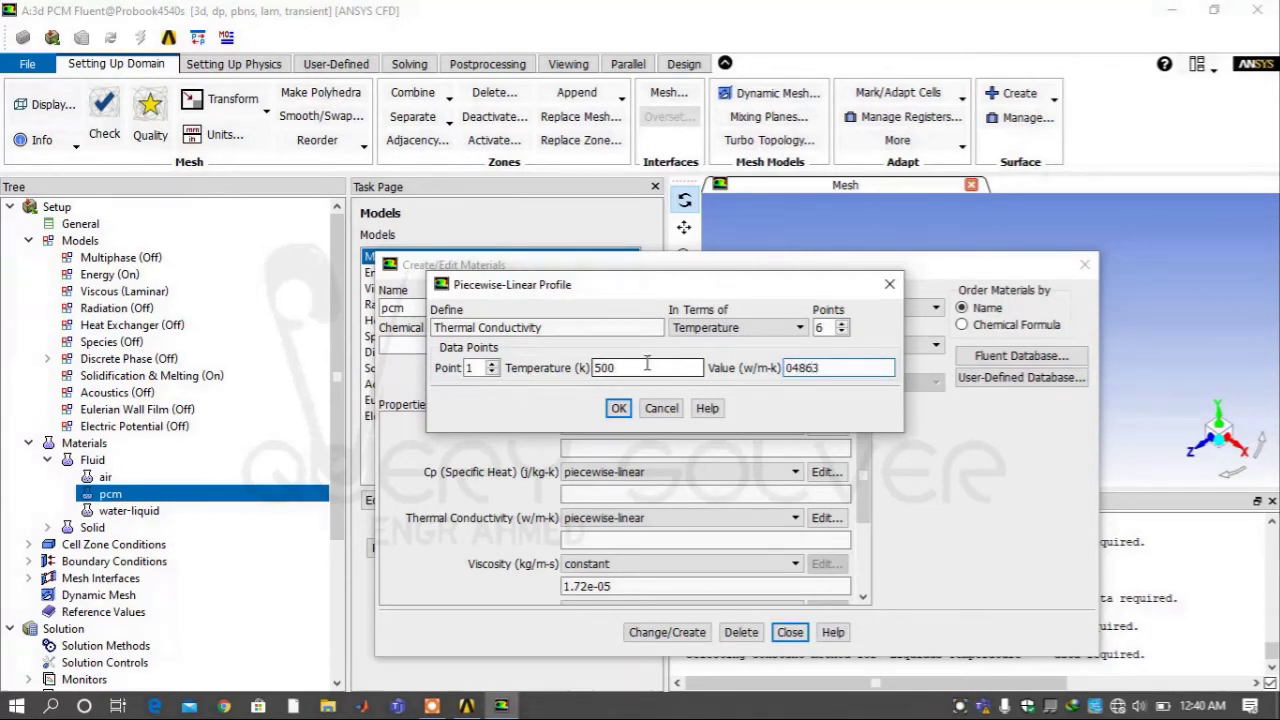
pyautogui.press('BackSpace')
pyautogui.press('BackSpace')
pyautogui.press('BackSpace')
pyautogui.write('.4863')
# Set point 2 of the thermal conductivity profile to a temperature of 550 K and a value of 0.496126 W/m-K.
pyautogui.doubleClick(470, 368)
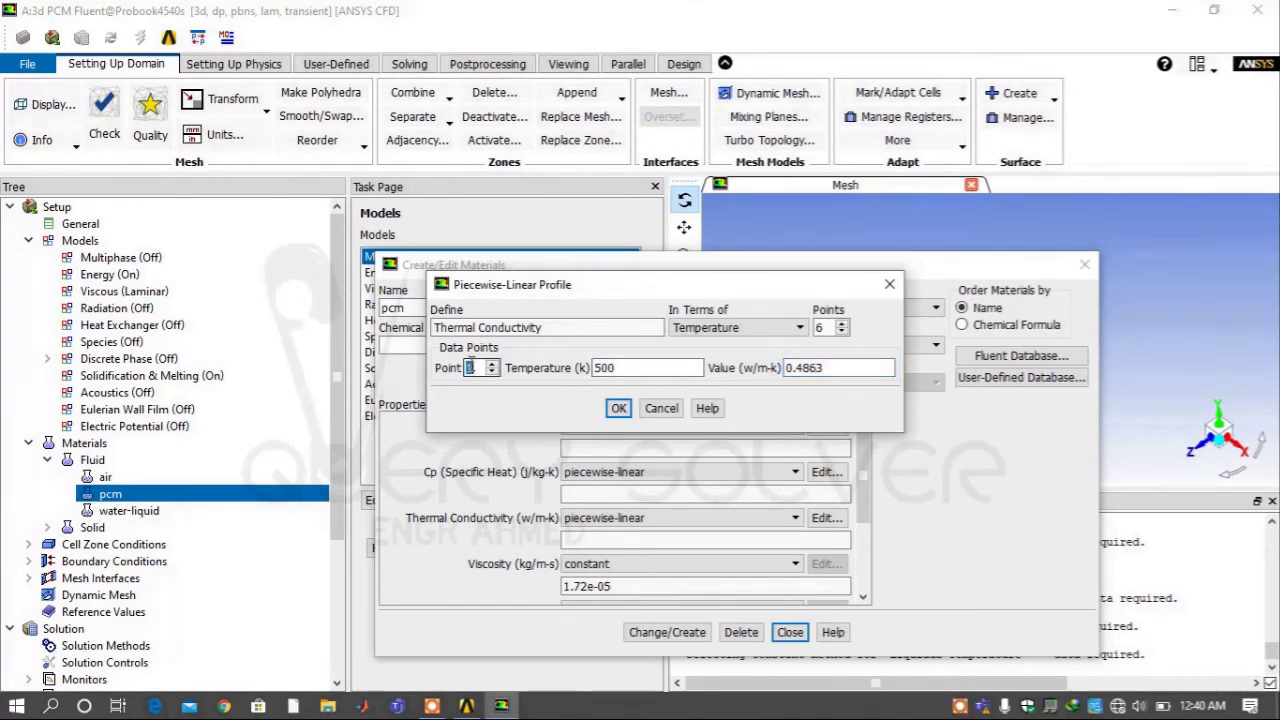
pyautogui.write('2')
pyautogui.press('Tab')
pyautogui.write('550')
pyautogui.press('Tab')
pyautogui.write('0.4')
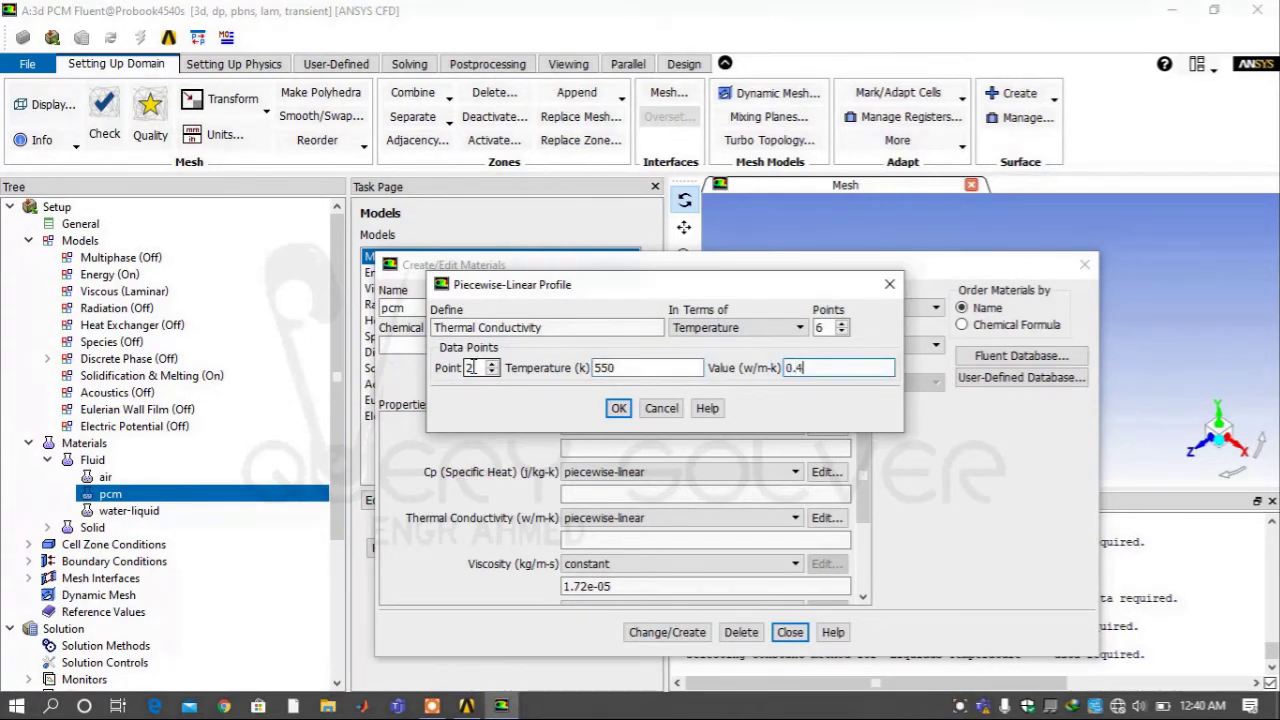
pyautogui.write('96126')
# Set point 3 of the thermal conductivity profile to a temperature of 600 K and a value of 0.505896 W/m-K.
pyautogui.doubleClick(469, 368)
pyautogui.write('3')
pyautogui.press('Tab')
pyautogui.write('6')
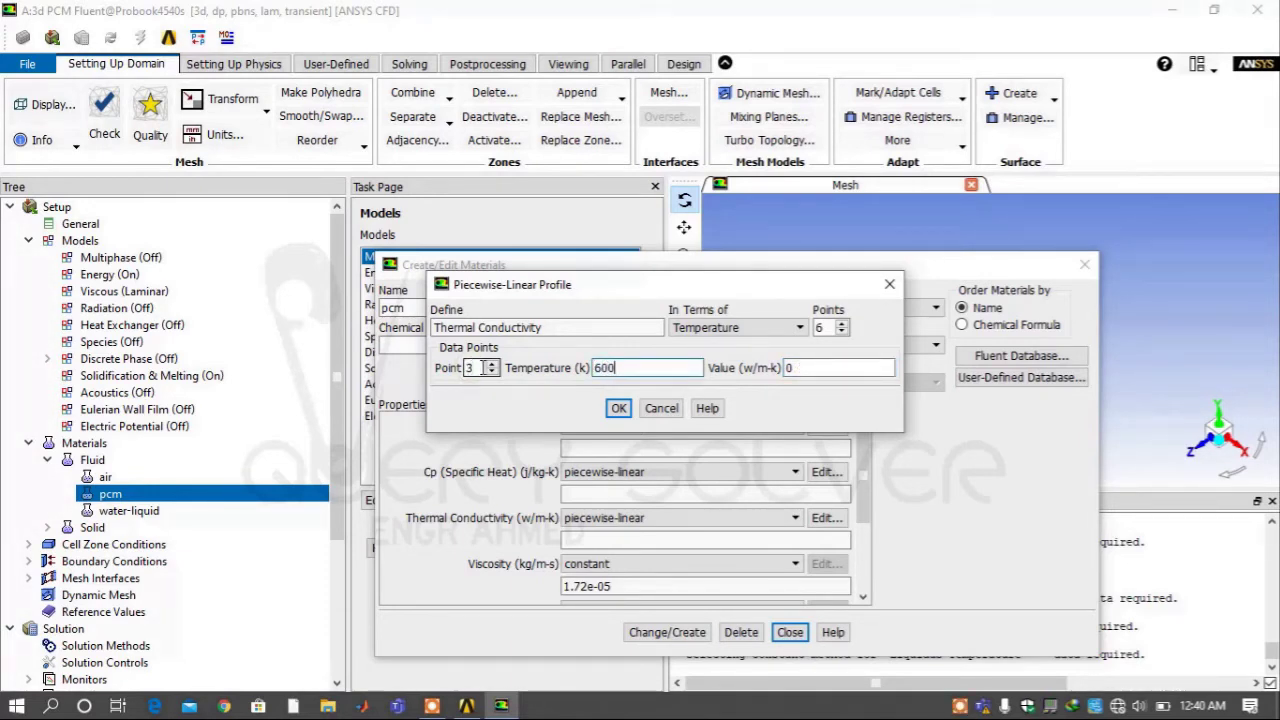
pyautogui.press('Tab')
pyautogui.write('0.5')
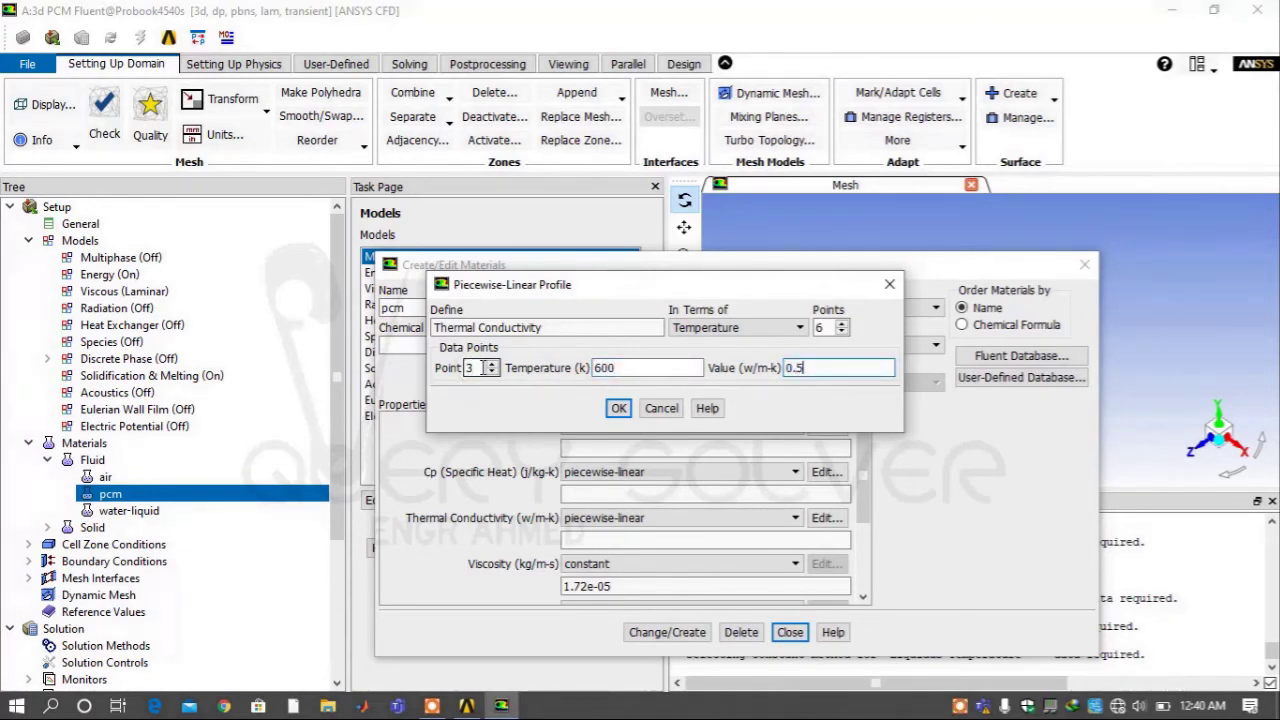
pyautogui.write('05896')
# Set point 4 of the thermal conductivity profile to a temperature of 650 K and a value of 0.51566 W/m-K.
pyautogui.doubleClick(470, 368)
pyautogui.doubleClick(470, 368)
pyautogui.write('4')
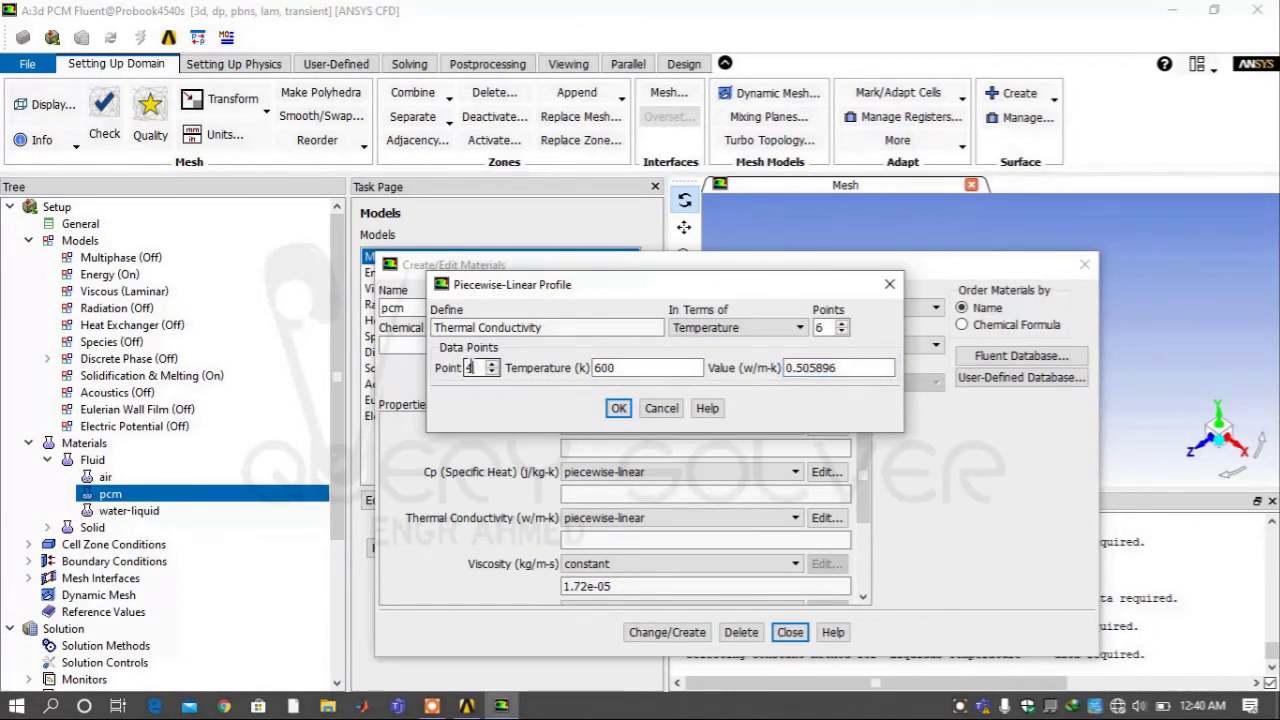
pyautogui.press('Tab')
pyautogui.write('650')
pyautogui.press('Tab')
pyautogui.write('0.51566')
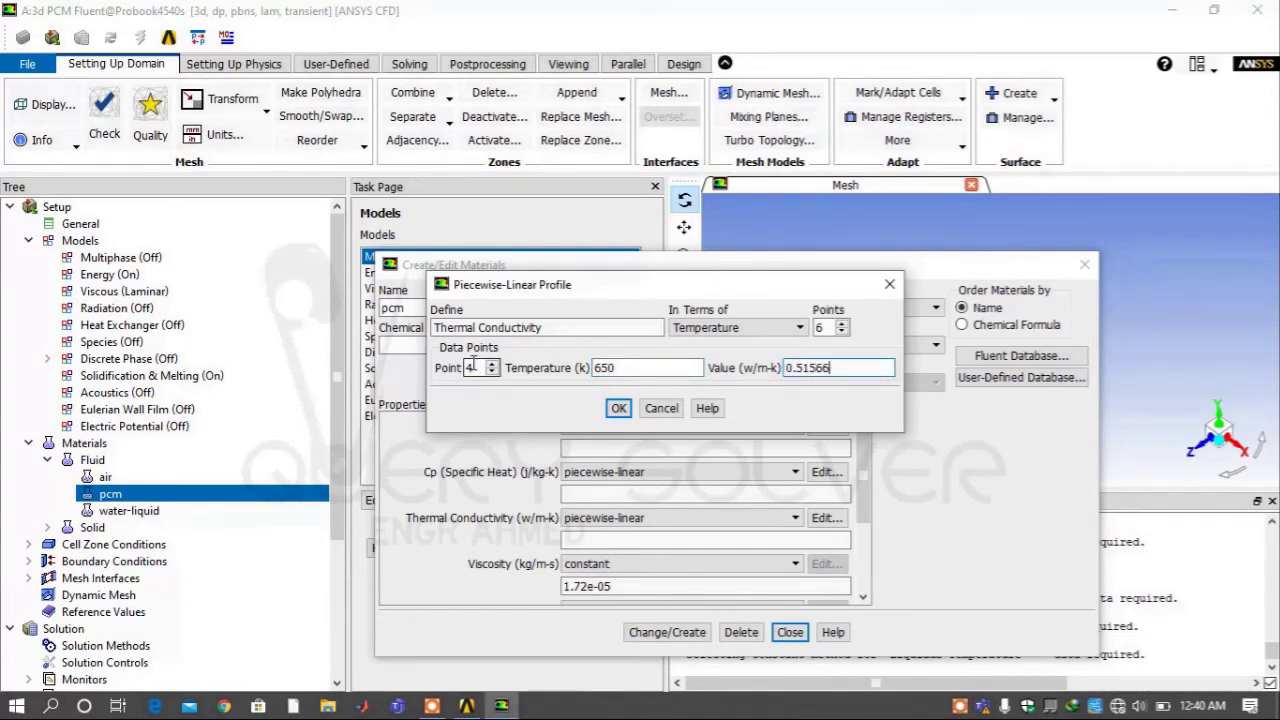
# Set point 5 of the thermal conductivity profile to a temperature of 700 K and a value of 0.525436 W/m-K.
pyautogui.doubleClick(470, 367)
pyautogui.write('5')
pyautogui.press('Tab')
pyautogui.write('700')
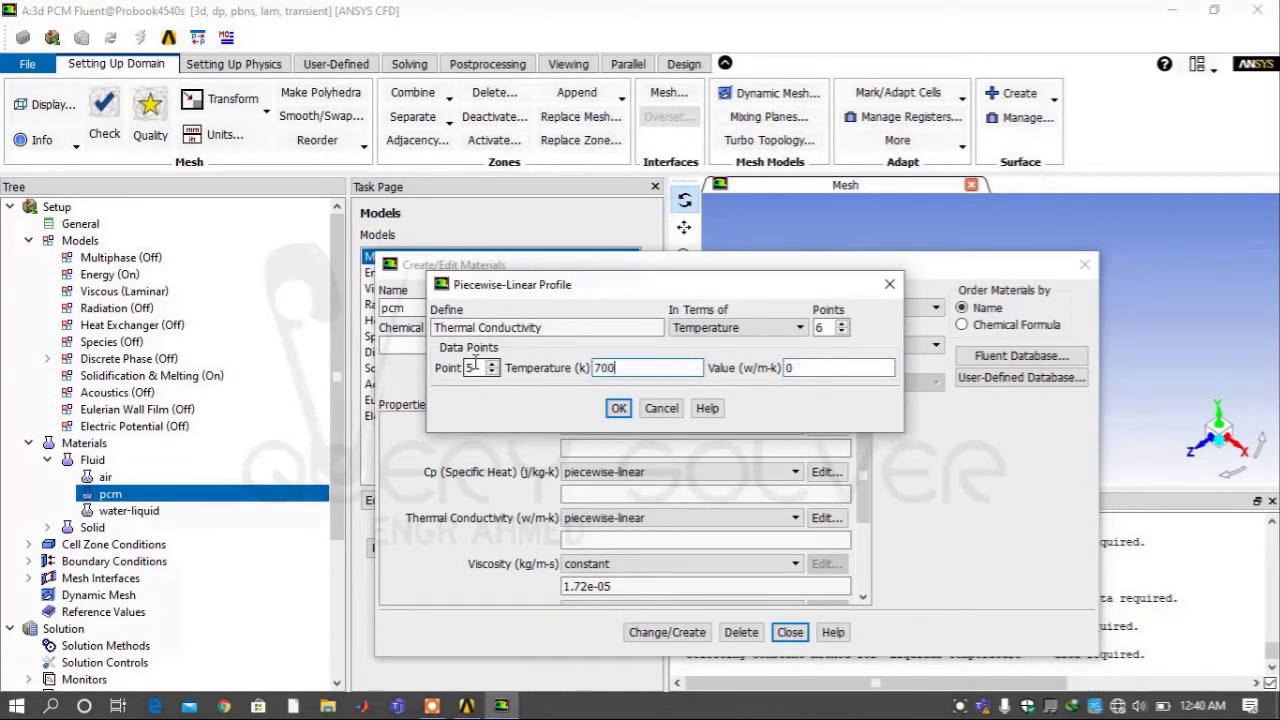
pyautogui.press('Tab')
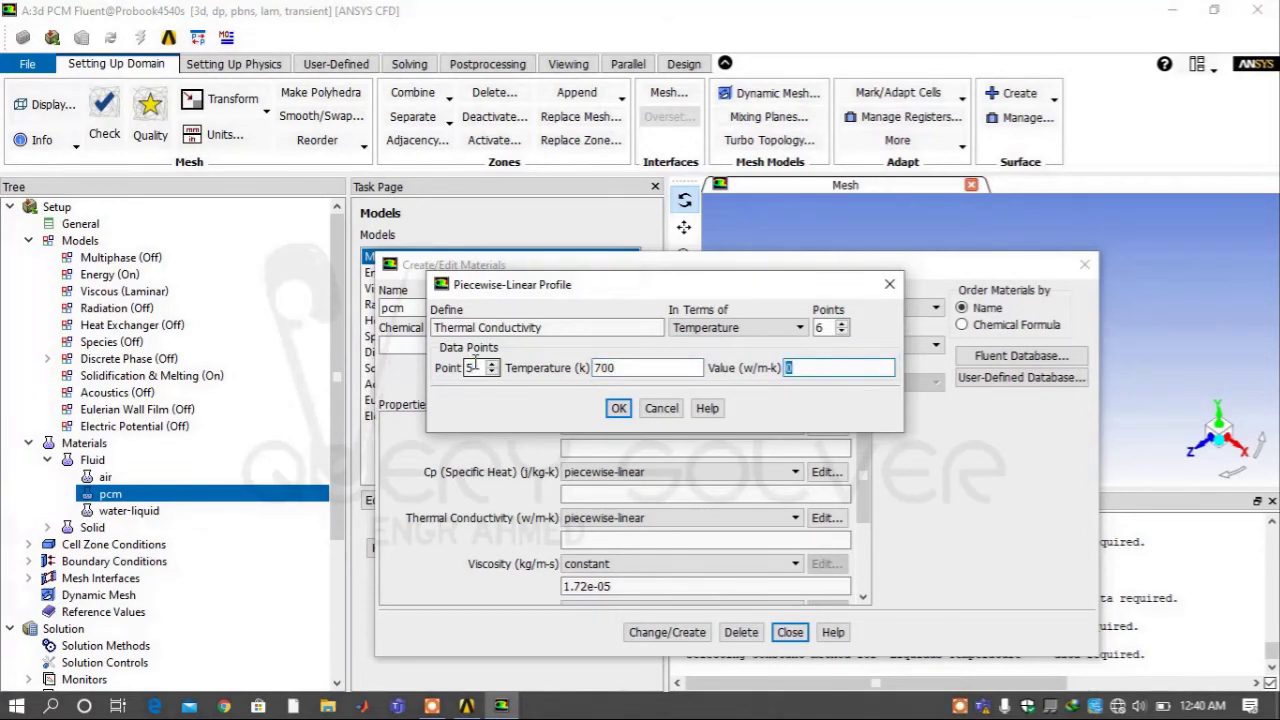
pyautogui.write('0.525436')
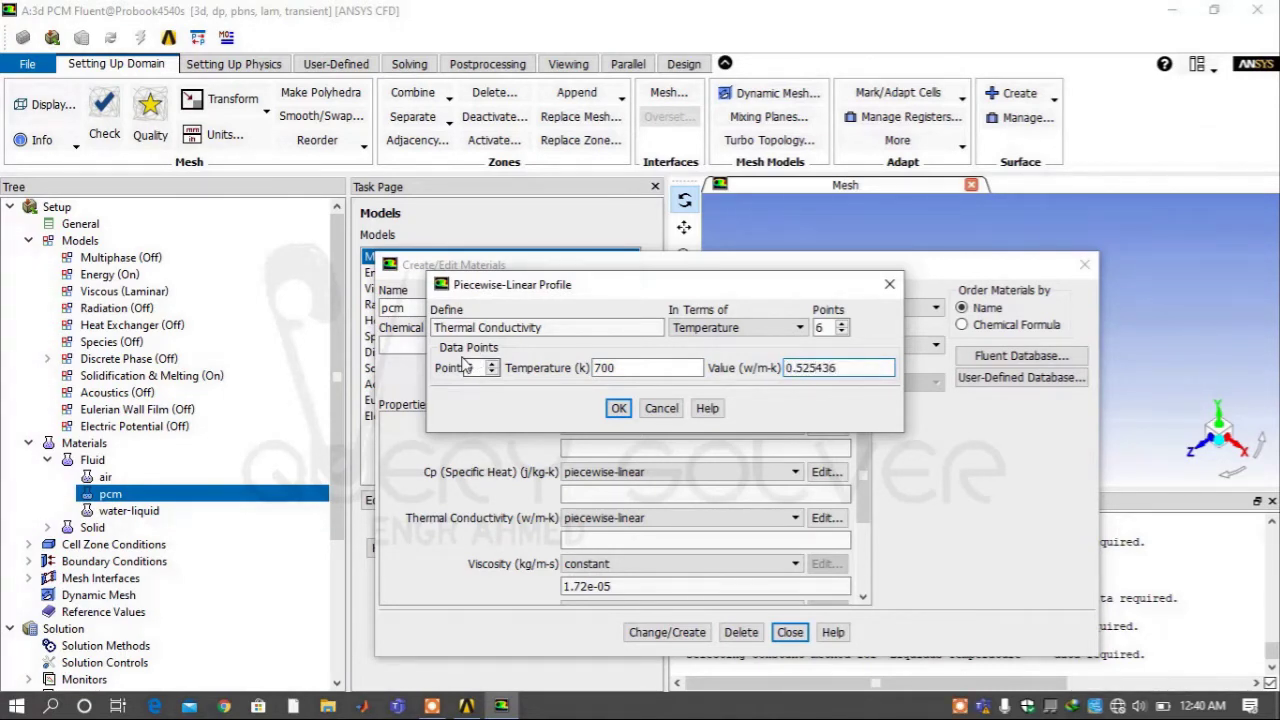
# Set point 6 of the thermal conductivity profile to 750 K and 0.535206 W/m-K, and accept the profile.
pyautogui.click(472, 368)
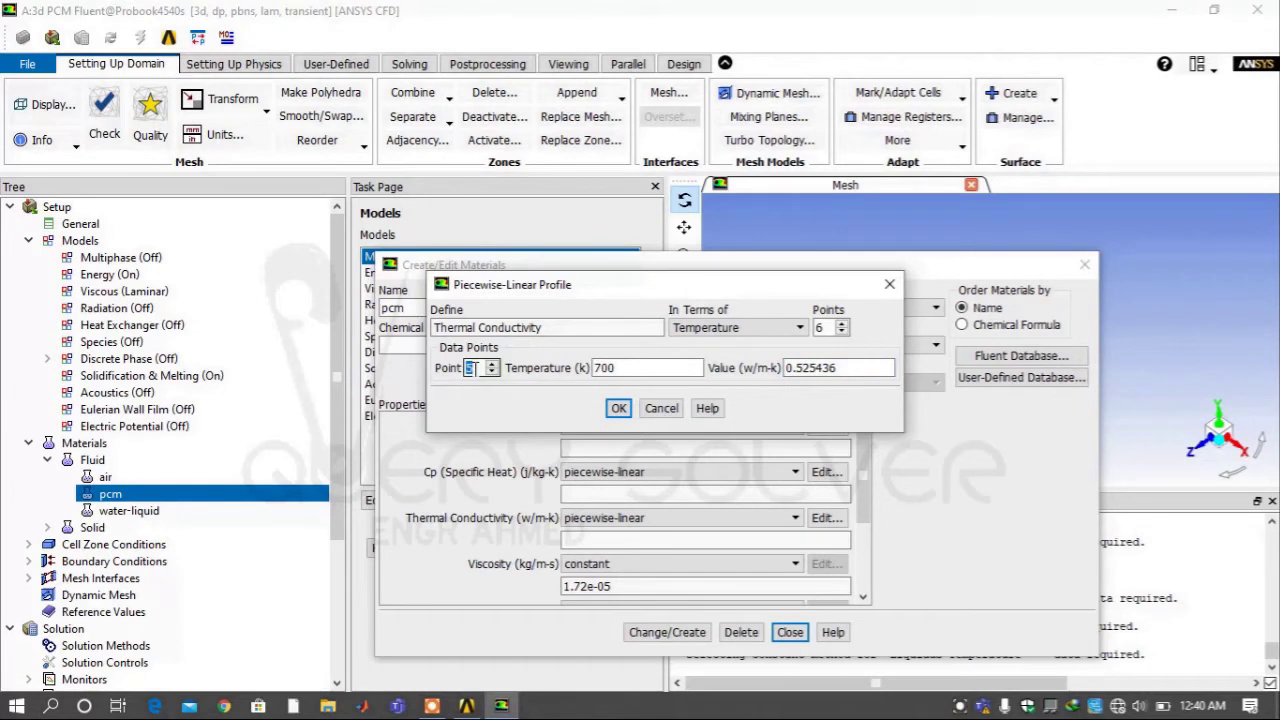
pyautogui.press('Tab')
pyautogui.write('750')
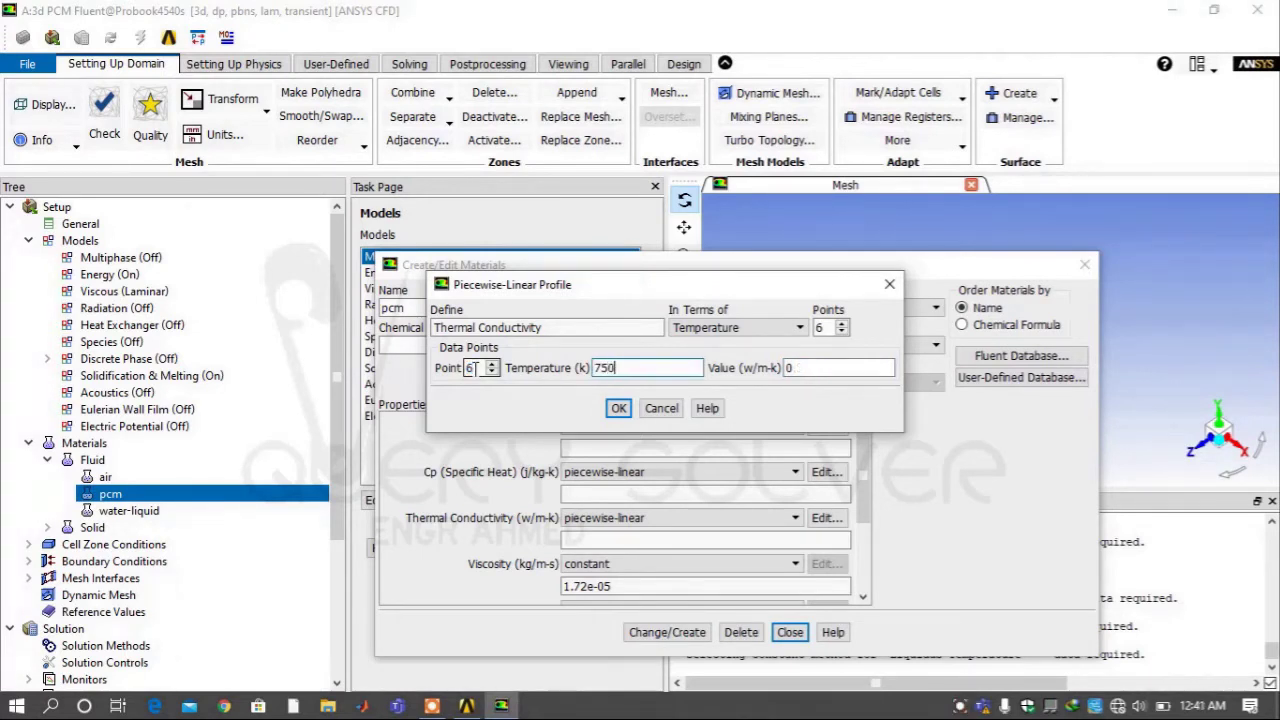
pyautogui.press('Tab')
pyautogui.write('0.535206')
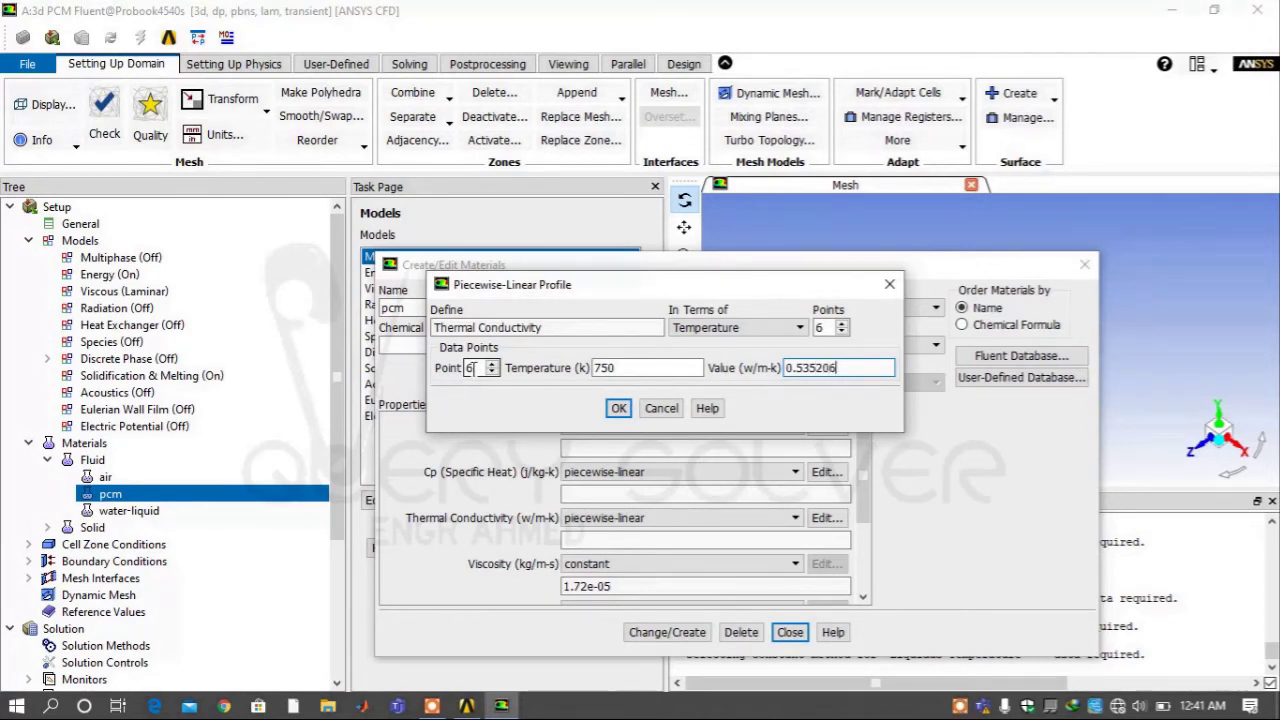
pyautogui.click(618, 409)
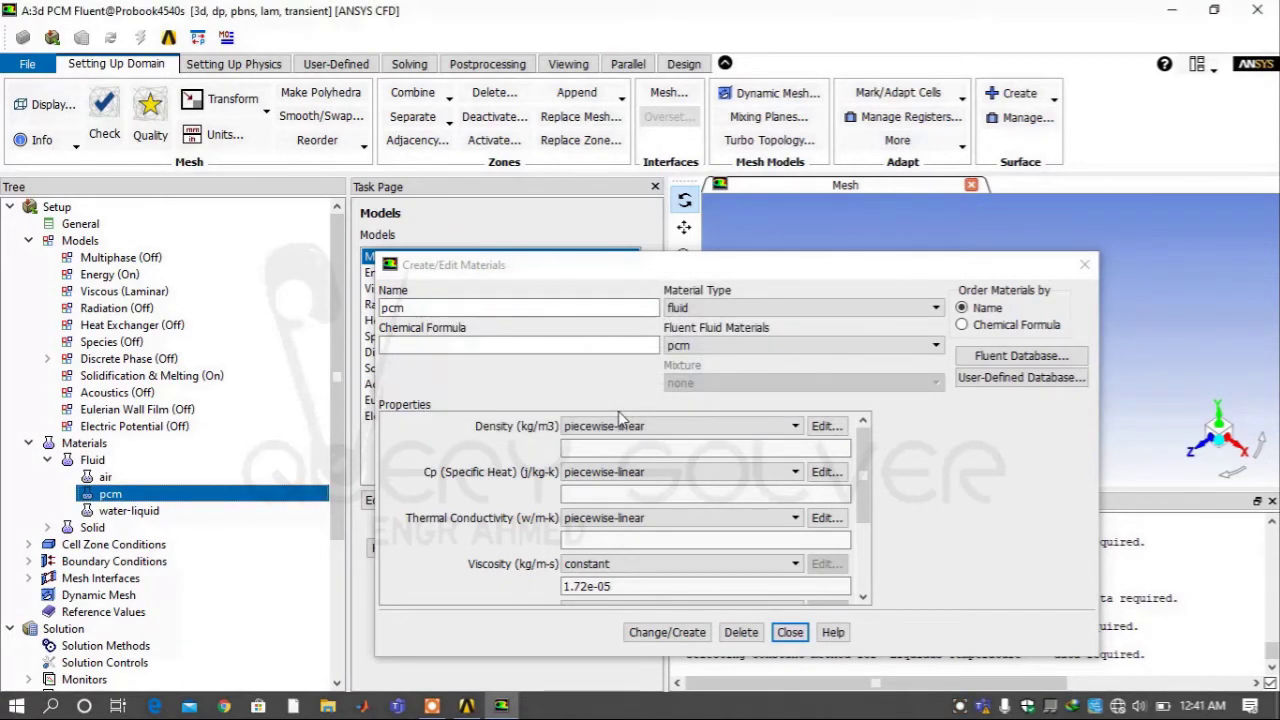
# Set the pcm material's viscosity to 0.001372 kg/m-s and its pure solvent melting heat to 161000 J/kg.
pyautogui.doubleClick(658, 588)
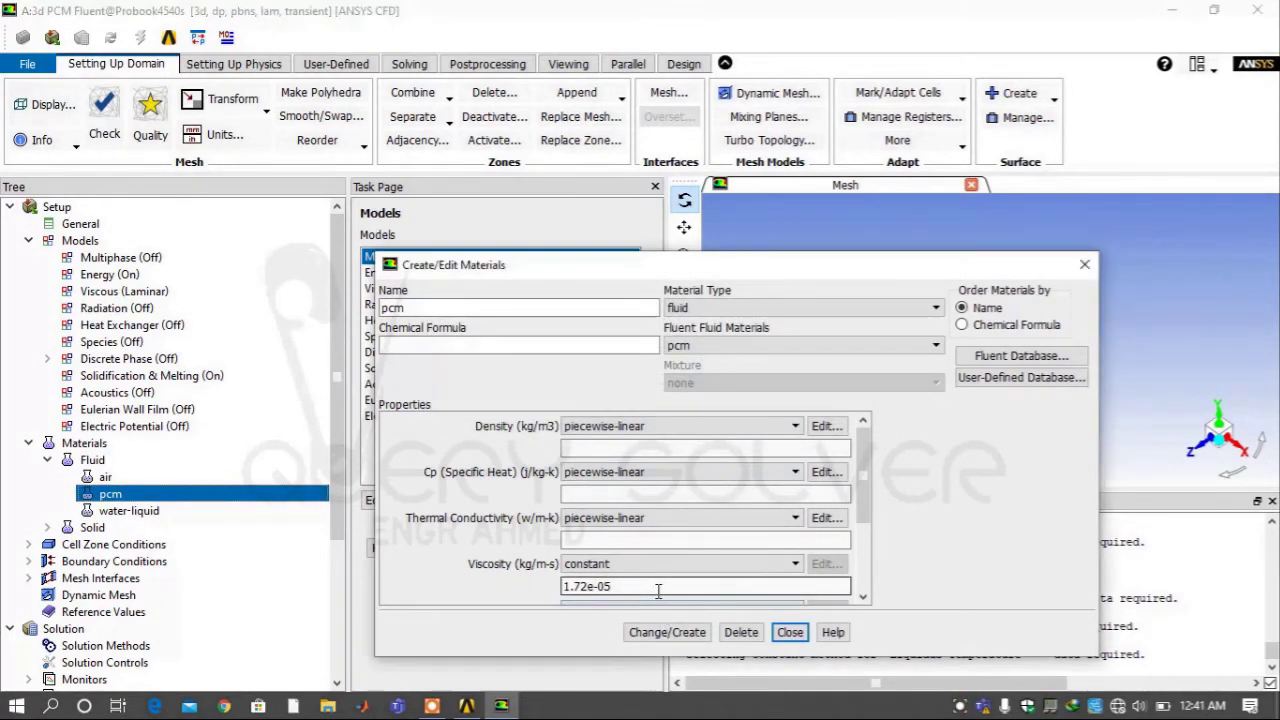
pyautogui.write('0.00')
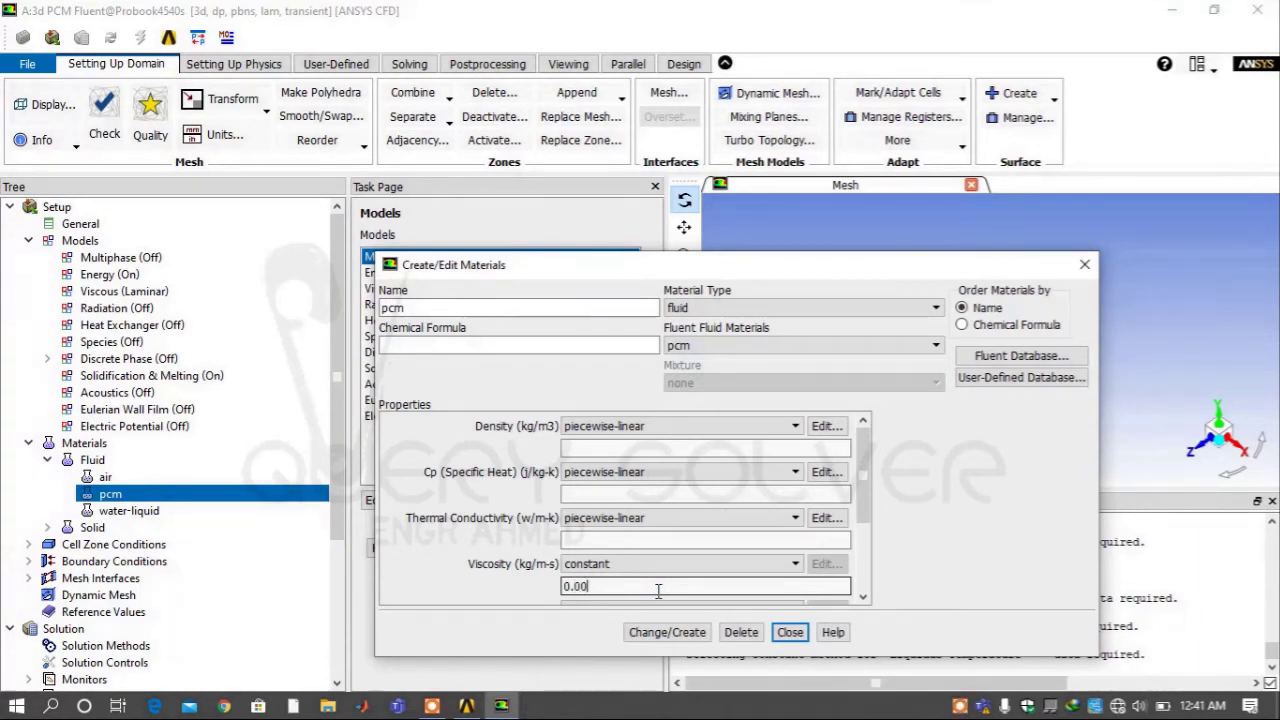
pyautogui.write('1372')
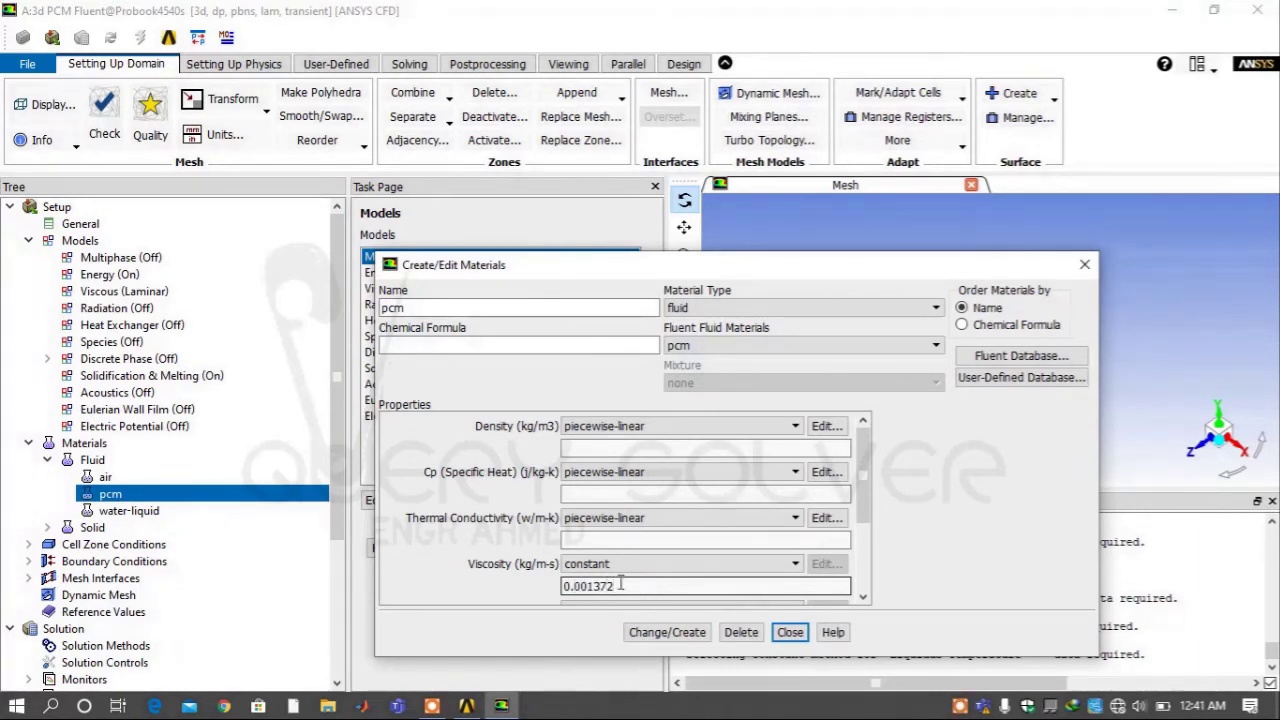
pyautogui.click(866, 524)
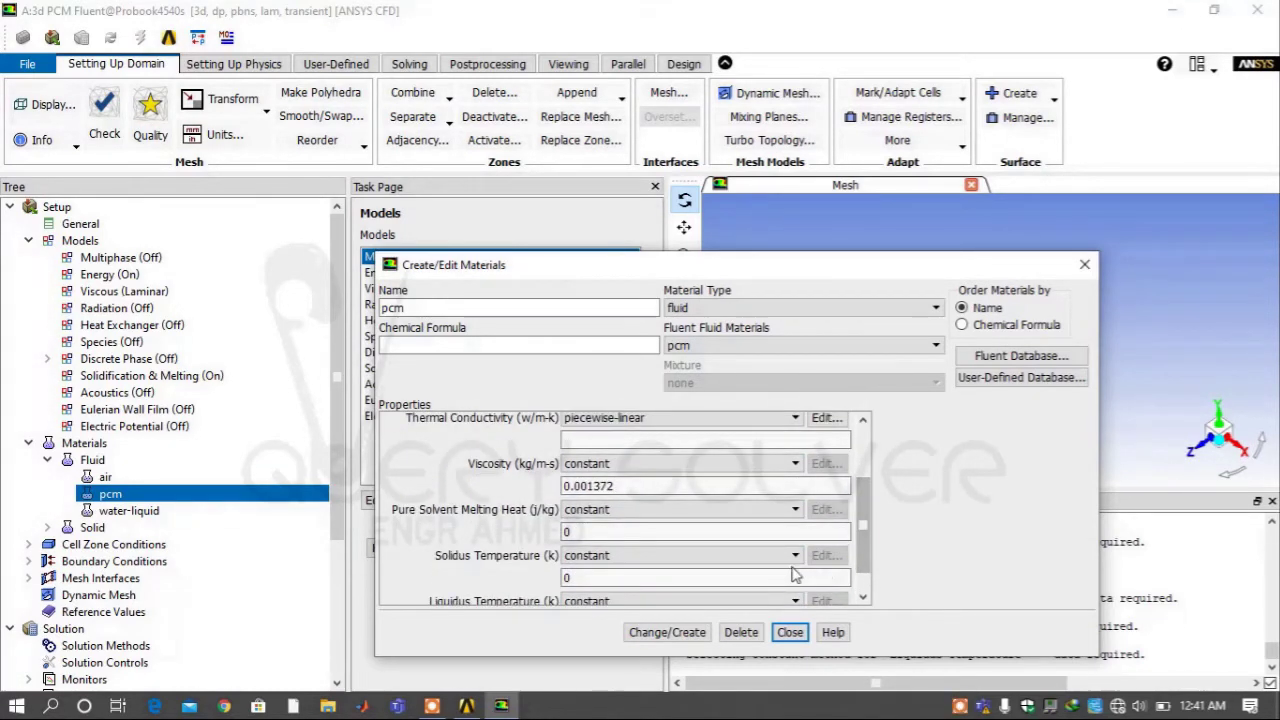
pyautogui.doubleClick(757, 531)
pyautogui.write('1')
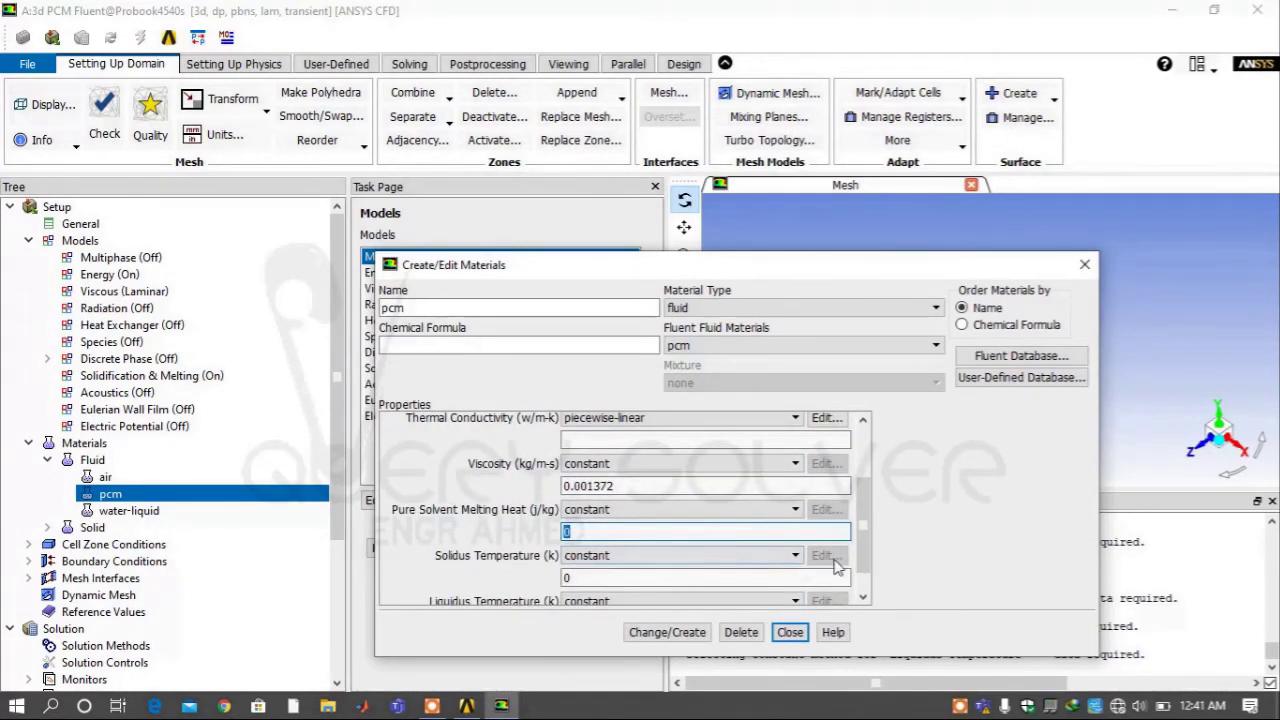
pyautogui.write('61000')
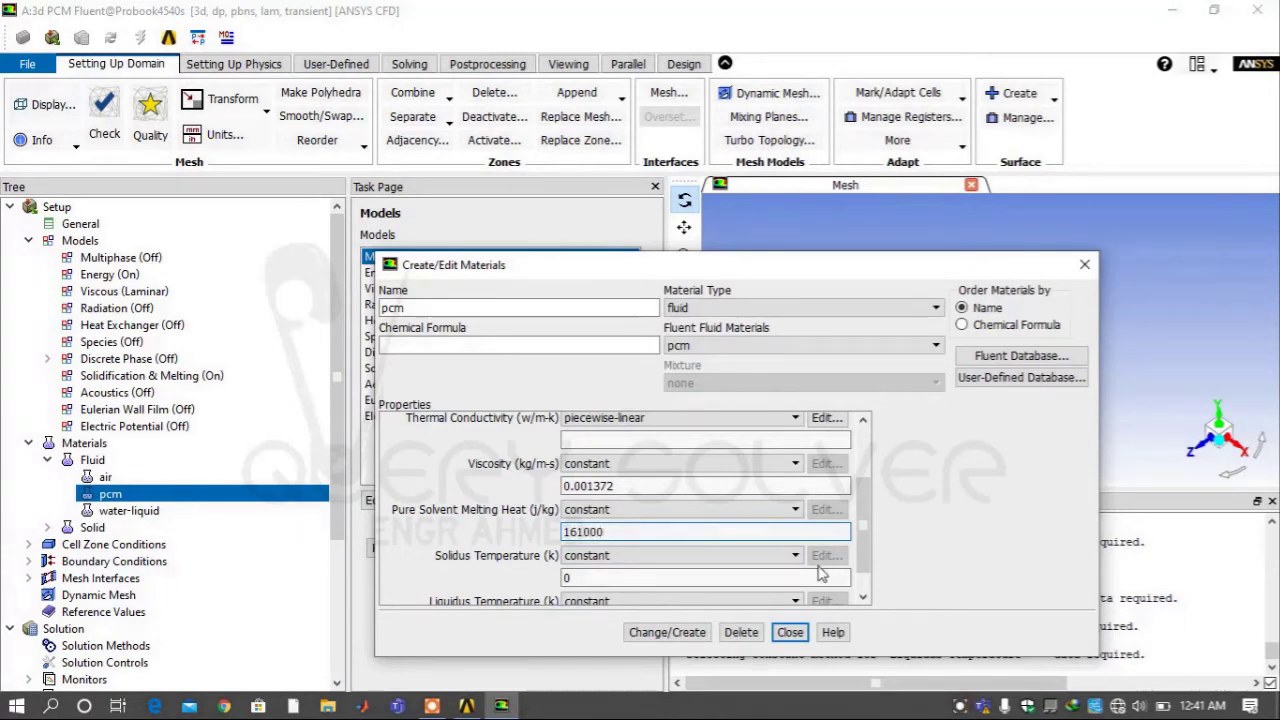
# Set the pcm material's solidus temperature to 494 K and liquidus temperature to 511 K, and apply the material changes.
pyautogui.click(767, 577)
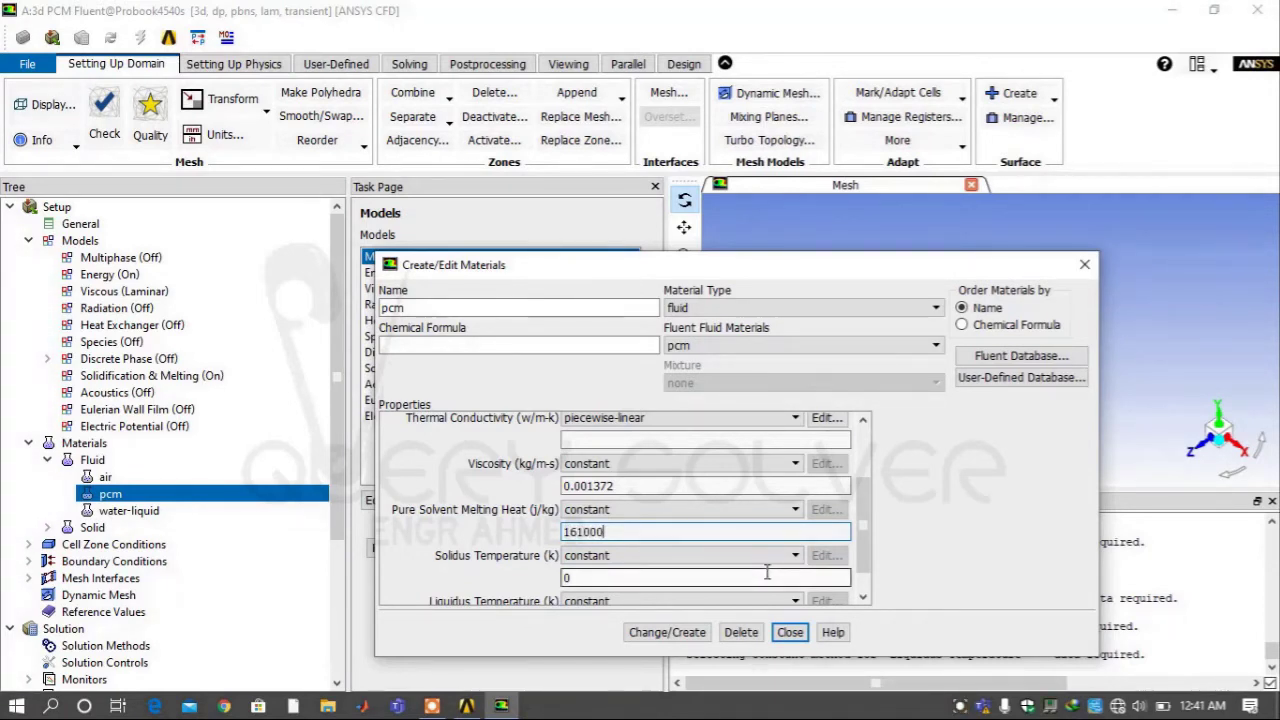
pyautogui.press('BackSpace')
pyautogui.write('494')
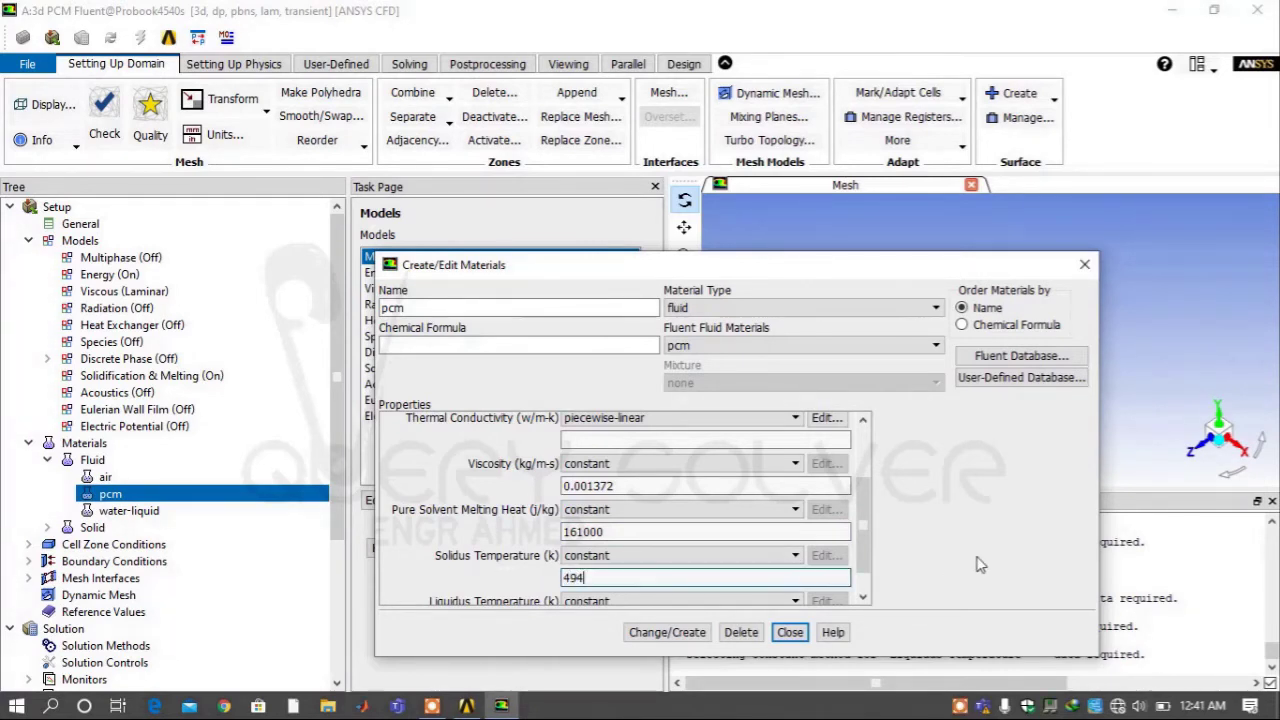
pyautogui.scroll(-1, 866, 591)
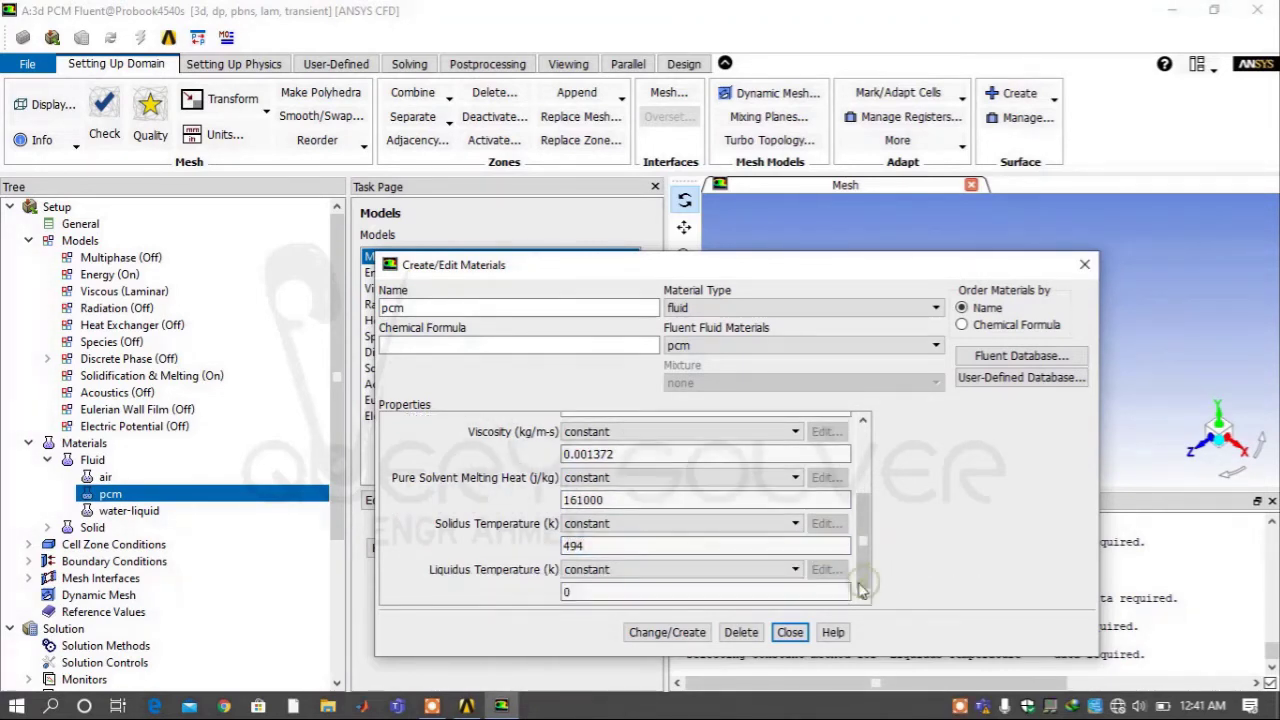
pyautogui.click(705, 592)
pyautogui.press('BackSpace')
pyautogui.write('511')
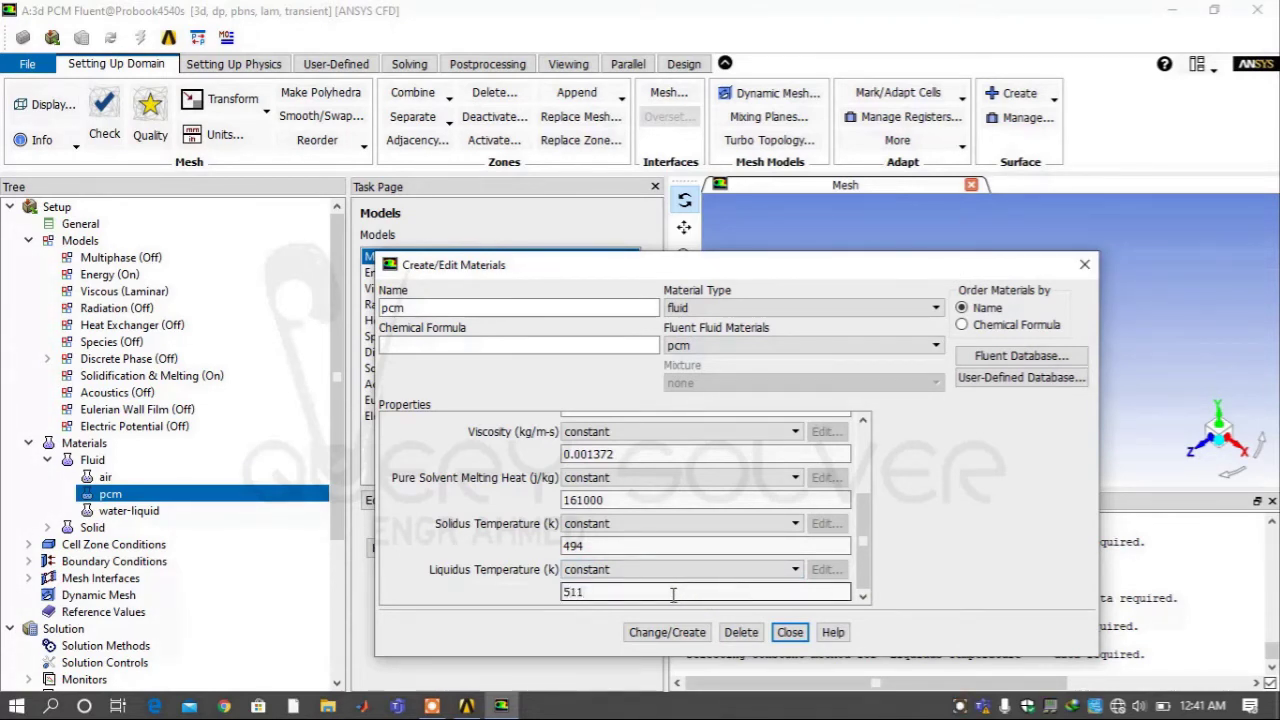
pyautogui.click(686, 638)
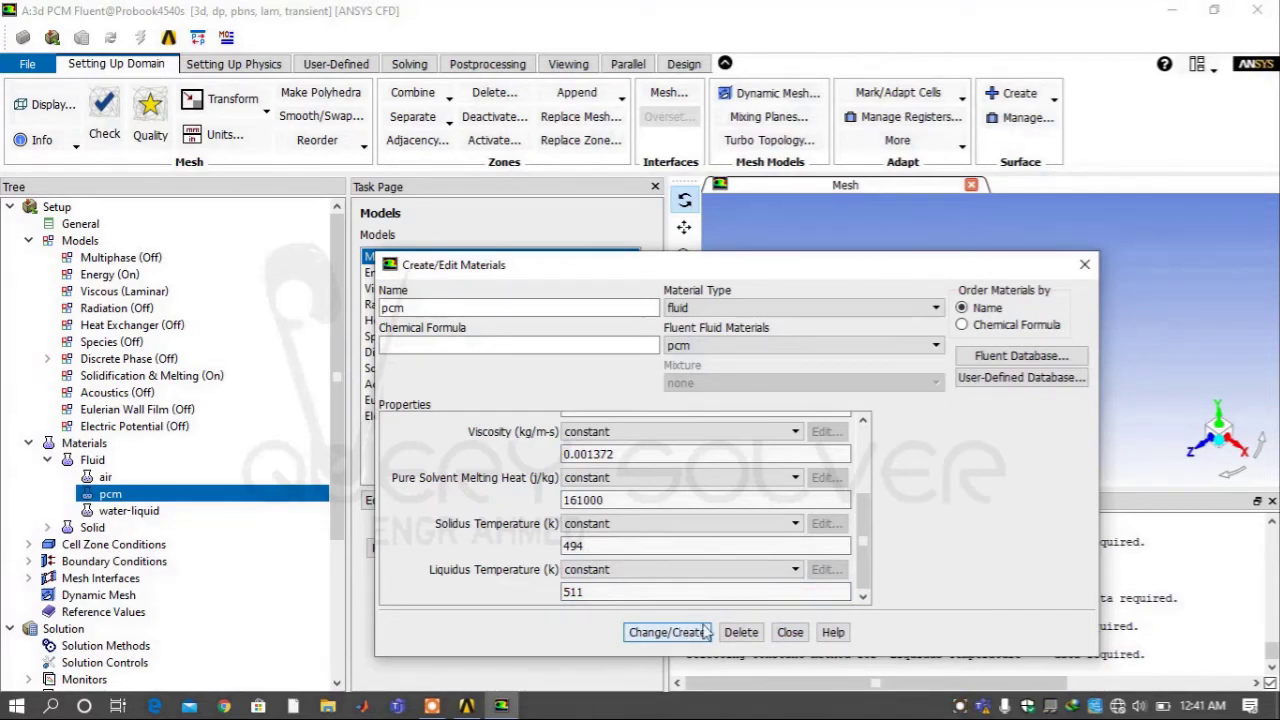
pyautogui.click(790, 633)
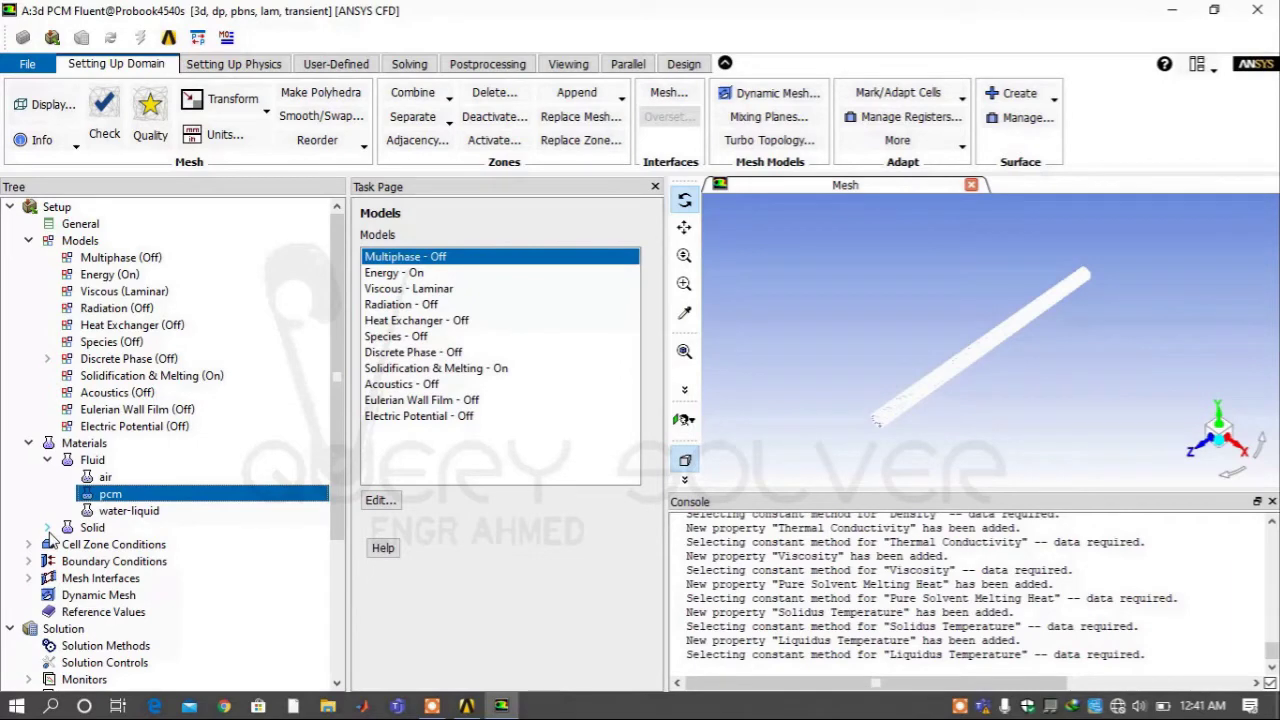
# Copy copper (cu) from the solid materials of the Fluent database into the case.
pyautogui.click(47, 528)
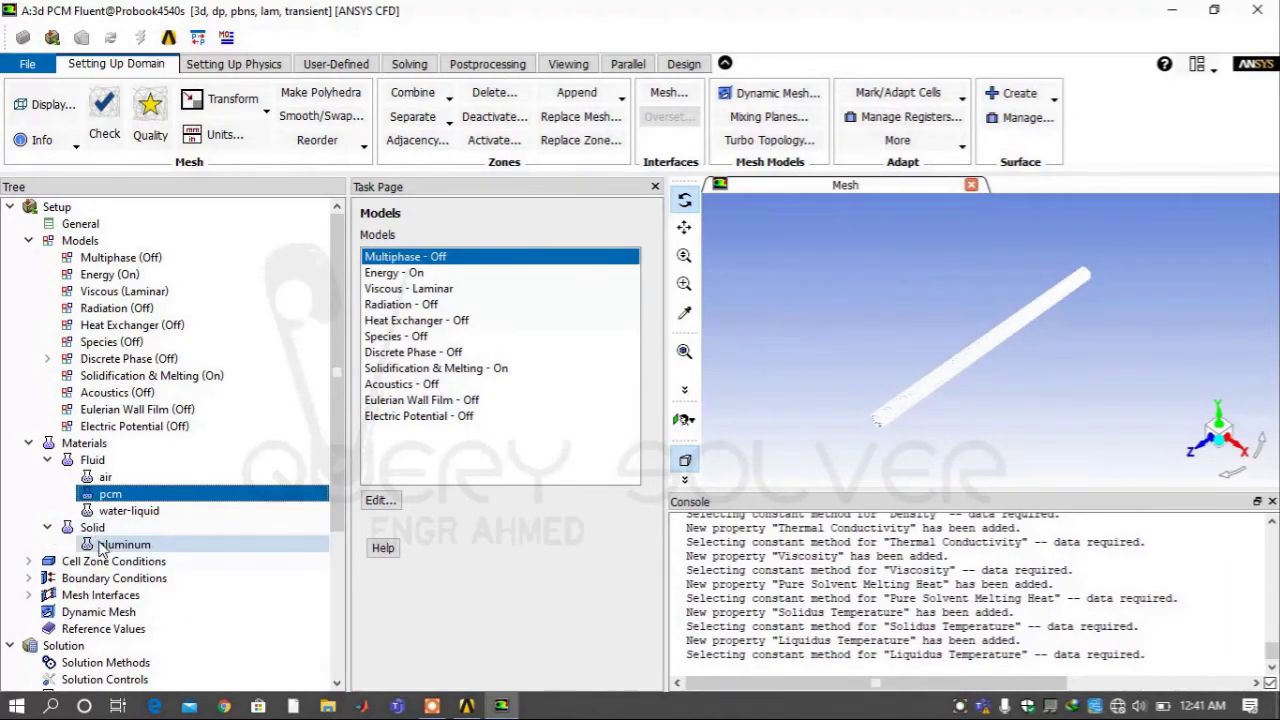
pyautogui.doubleClick(115, 544)
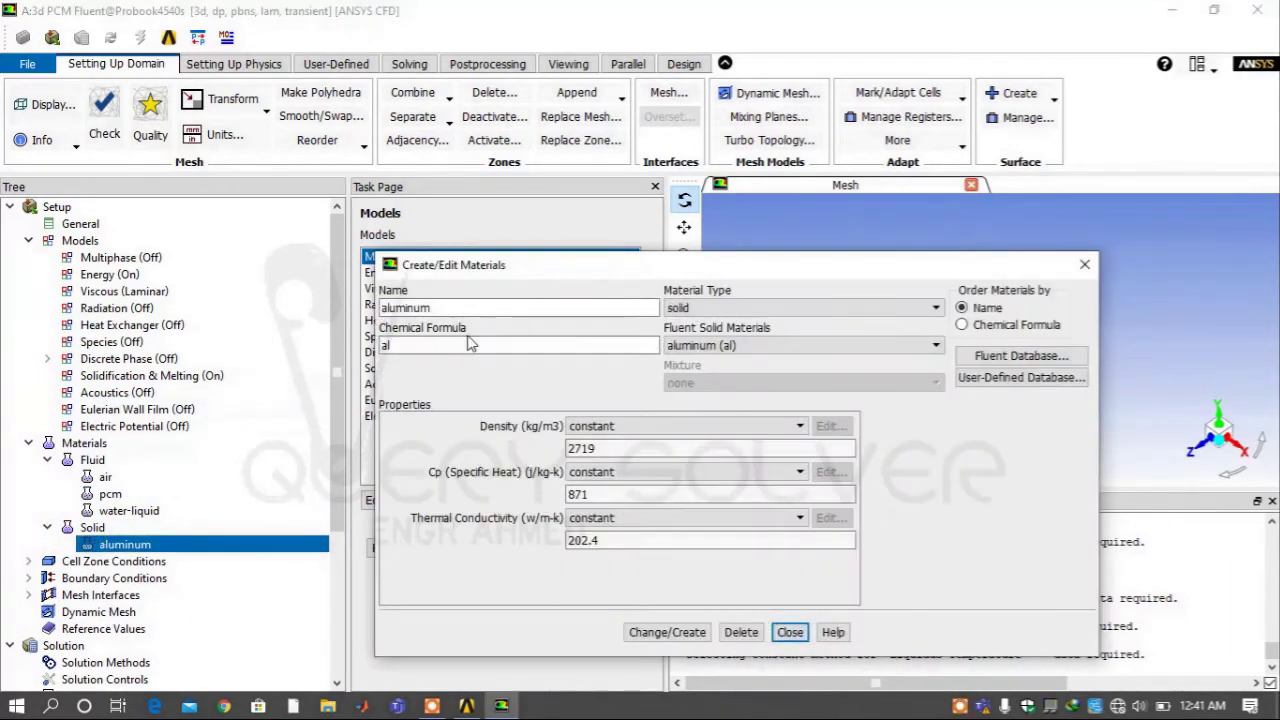
pyautogui.click(1020, 356)
pyautogui.click(898, 317)
pyautogui.click(878, 342)
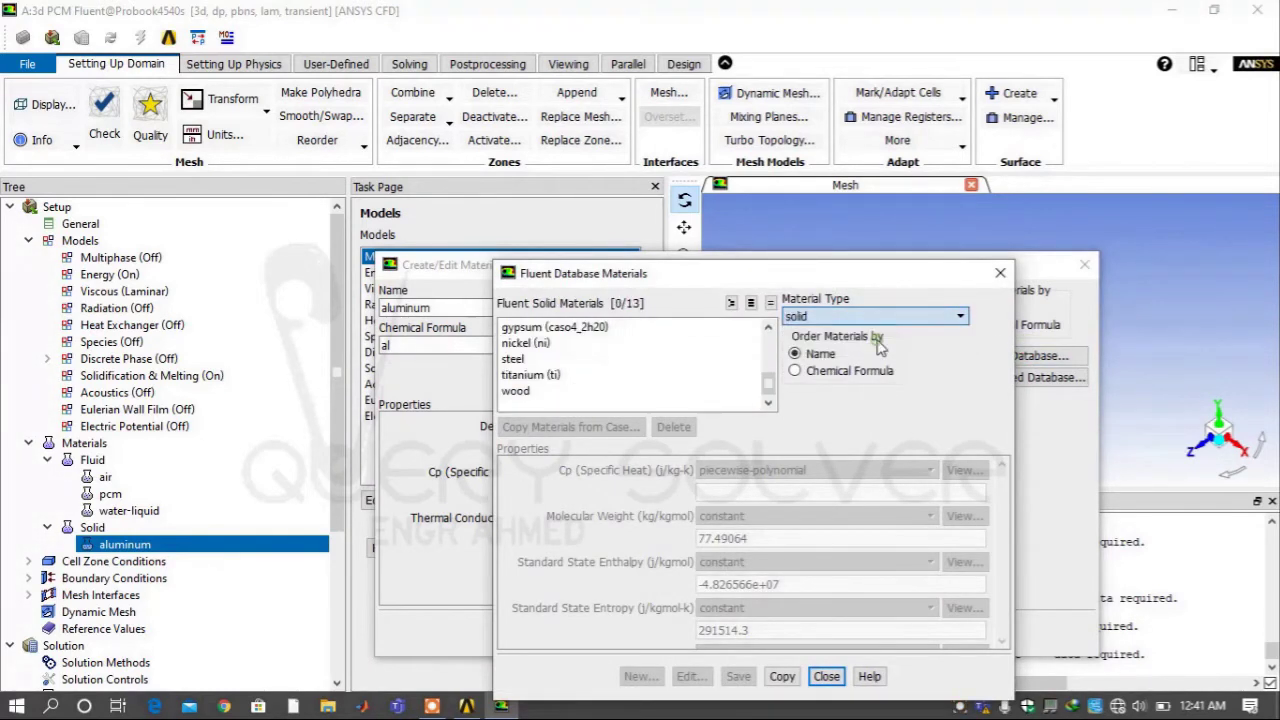
pyautogui.click(688, 345)
pyautogui.scroll(2, 688, 352)
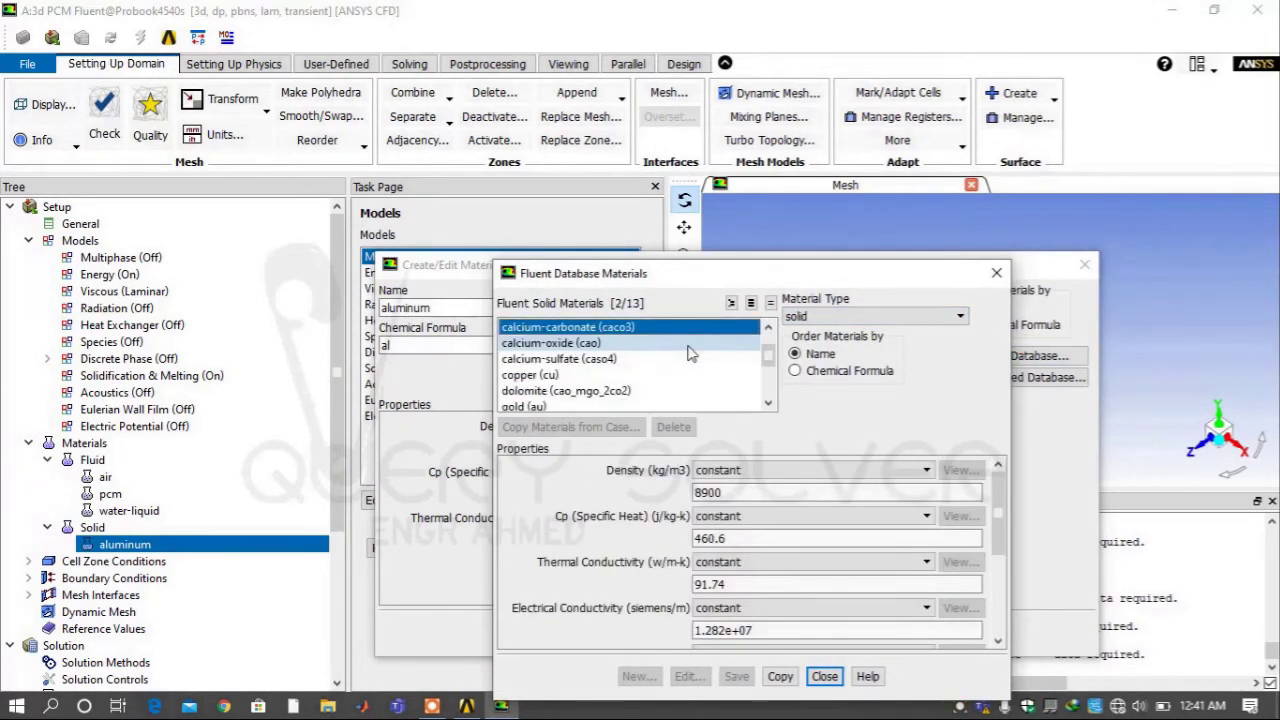
pyautogui.moveTo(771, 370); pyautogui.dragTo(771, 398)
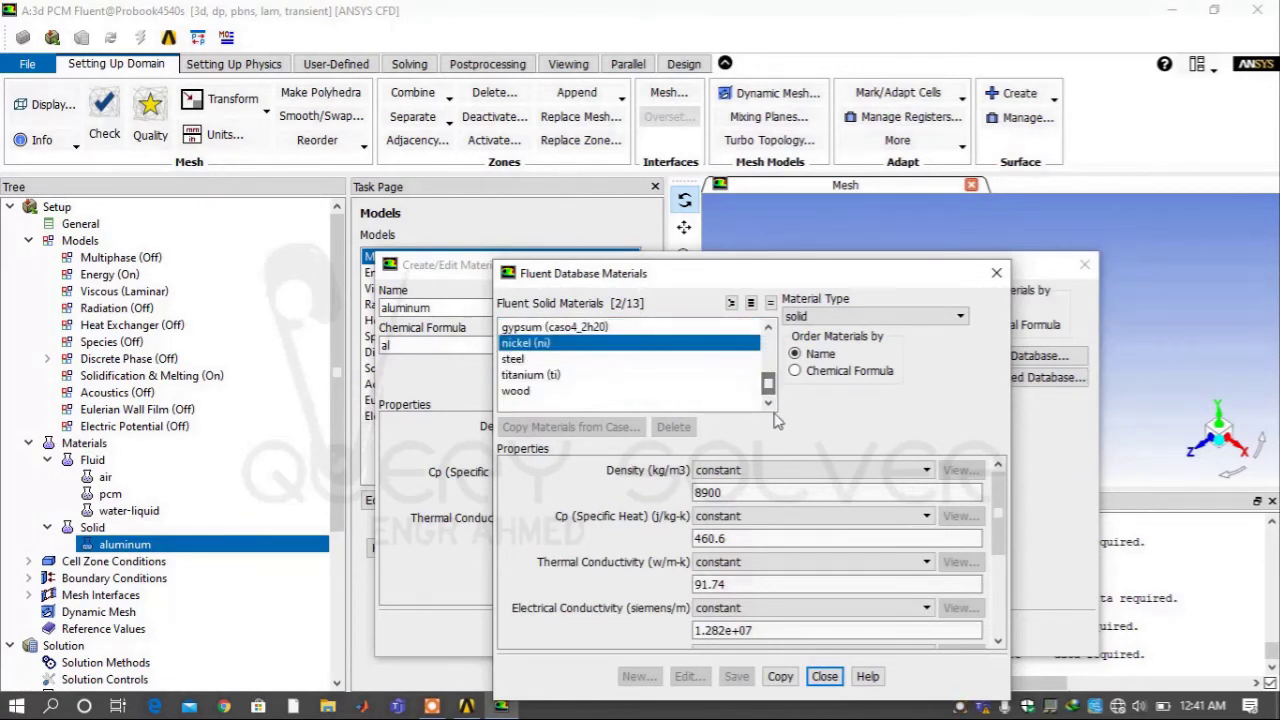
pyautogui.click(693, 343)
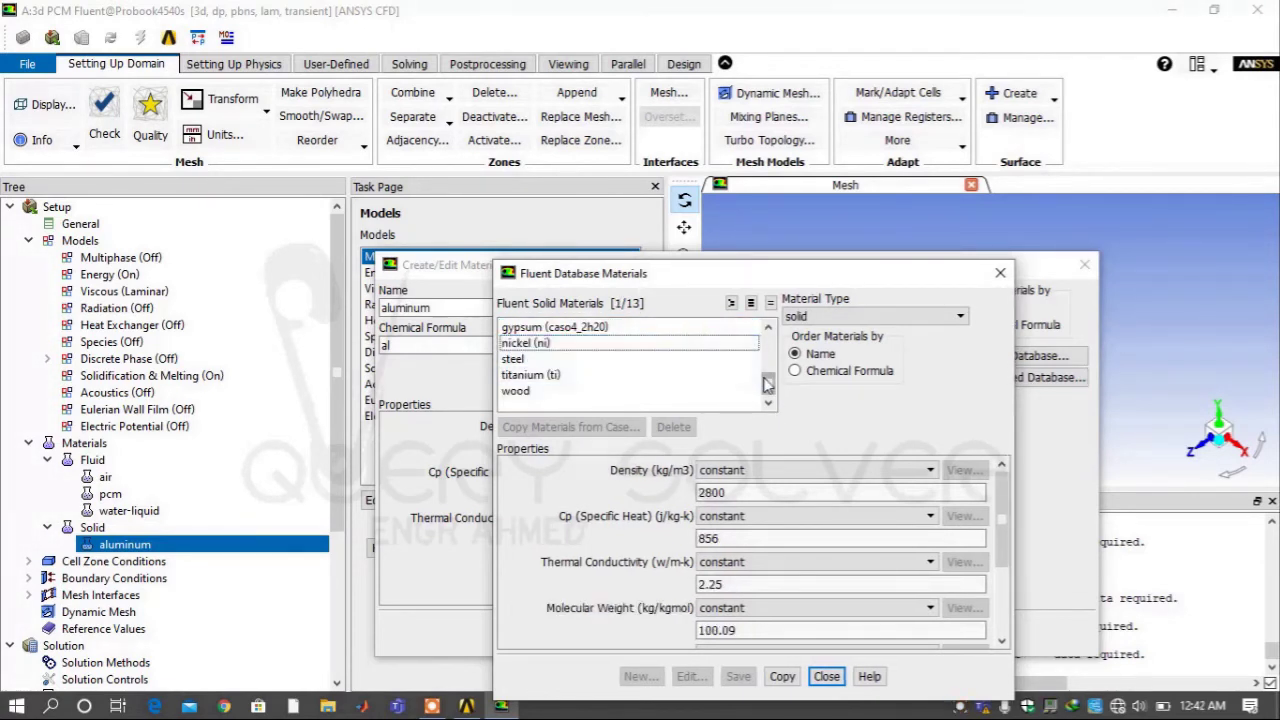
pyautogui.moveTo(767, 383); pyautogui.dragTo(768, 366)
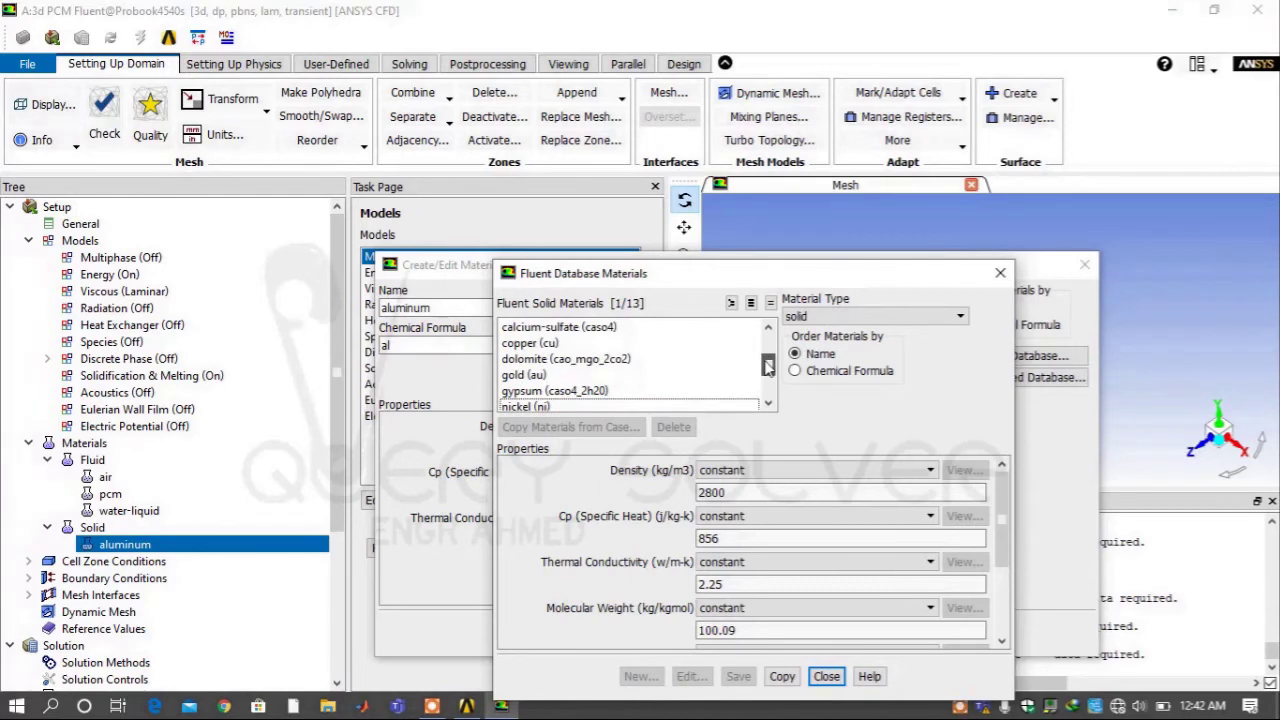
pyautogui.click(560, 343)
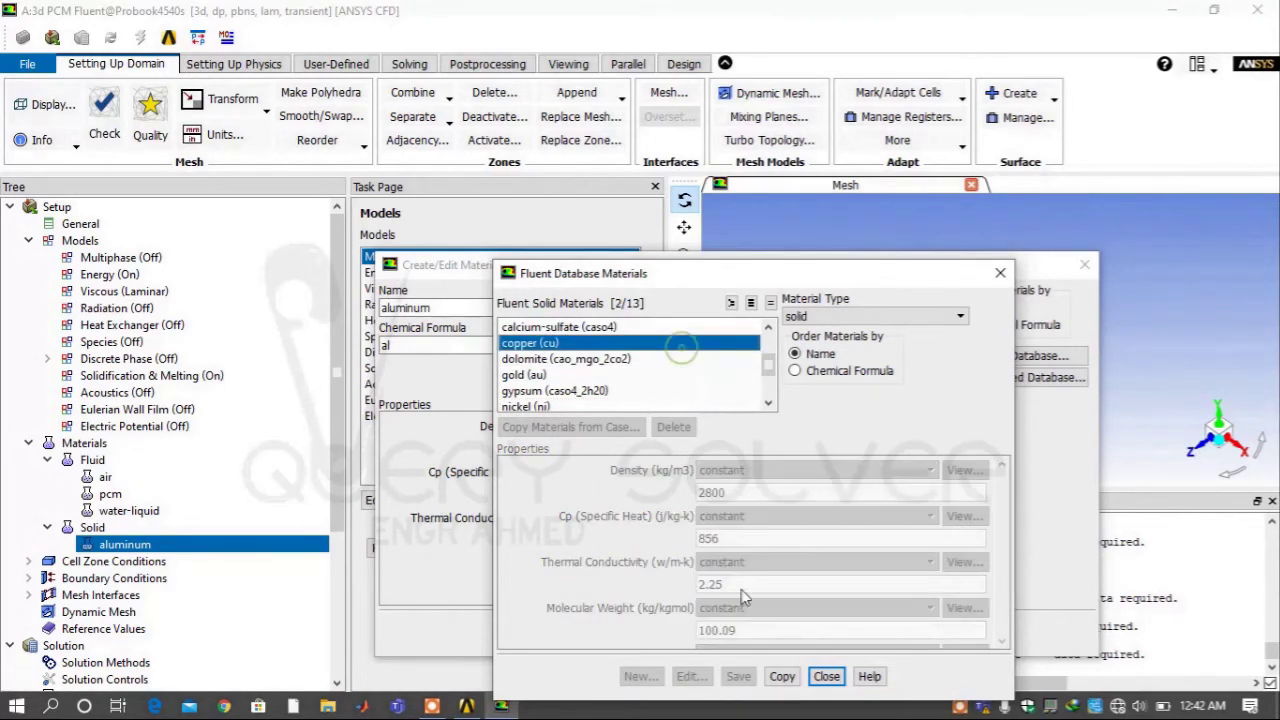
pyautogui.click(782, 677)
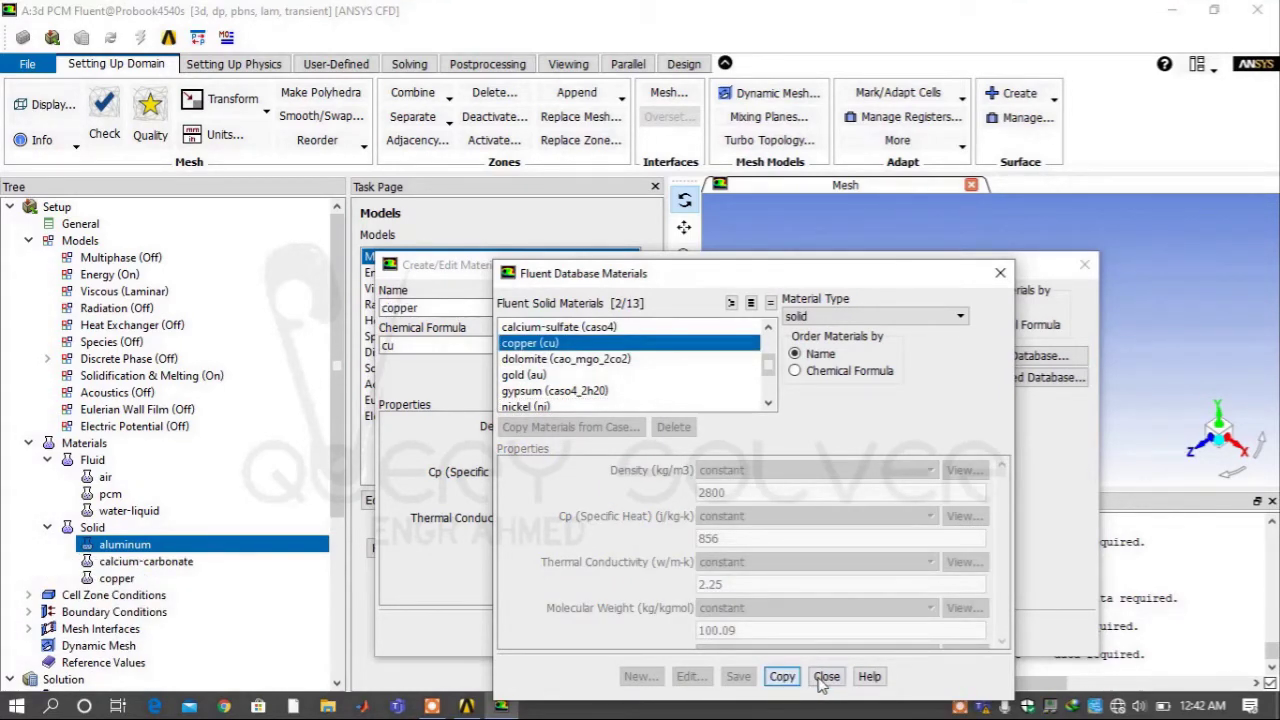
pyautogui.click(826, 677)
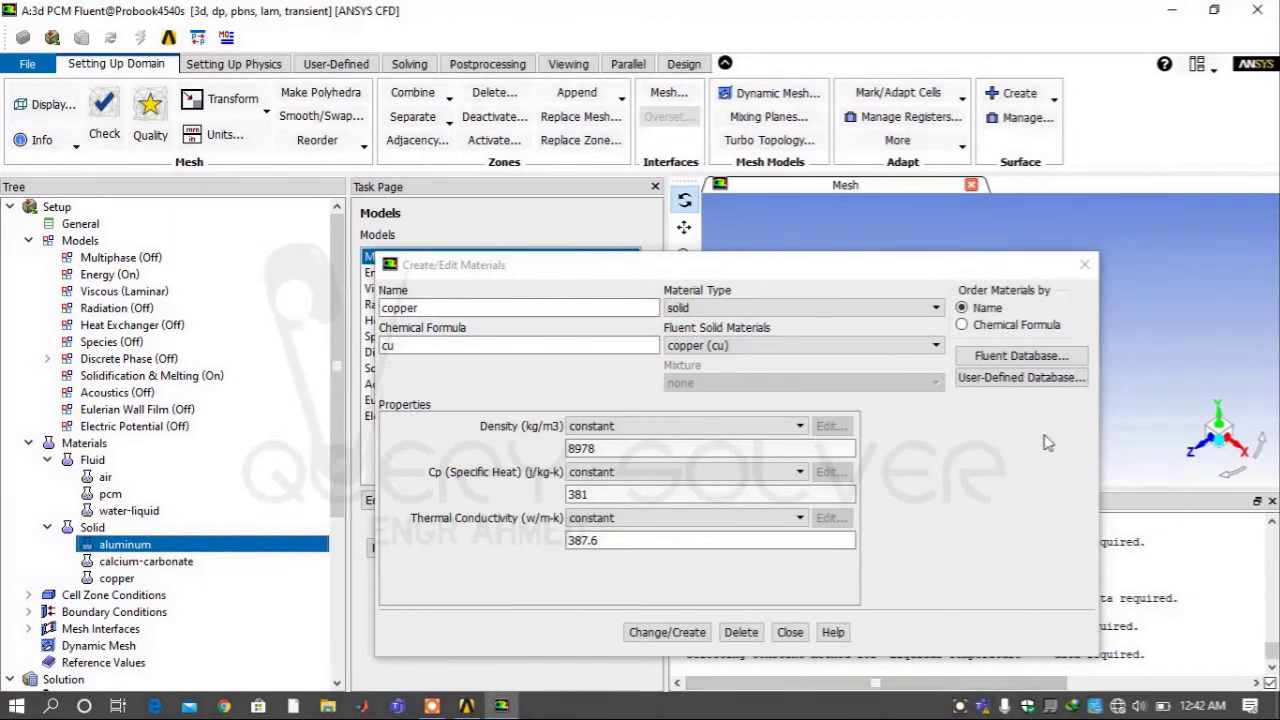
# Delete calcium-carbonate from the solid materials and try to delete aluminum as well.
pyautogui.click(146, 561)
pyautogui.rightClick(152, 563)
pyautogui.click(175, 618)
pyautogui.click(140, 545)
pyautogui.rightClick(145, 548)
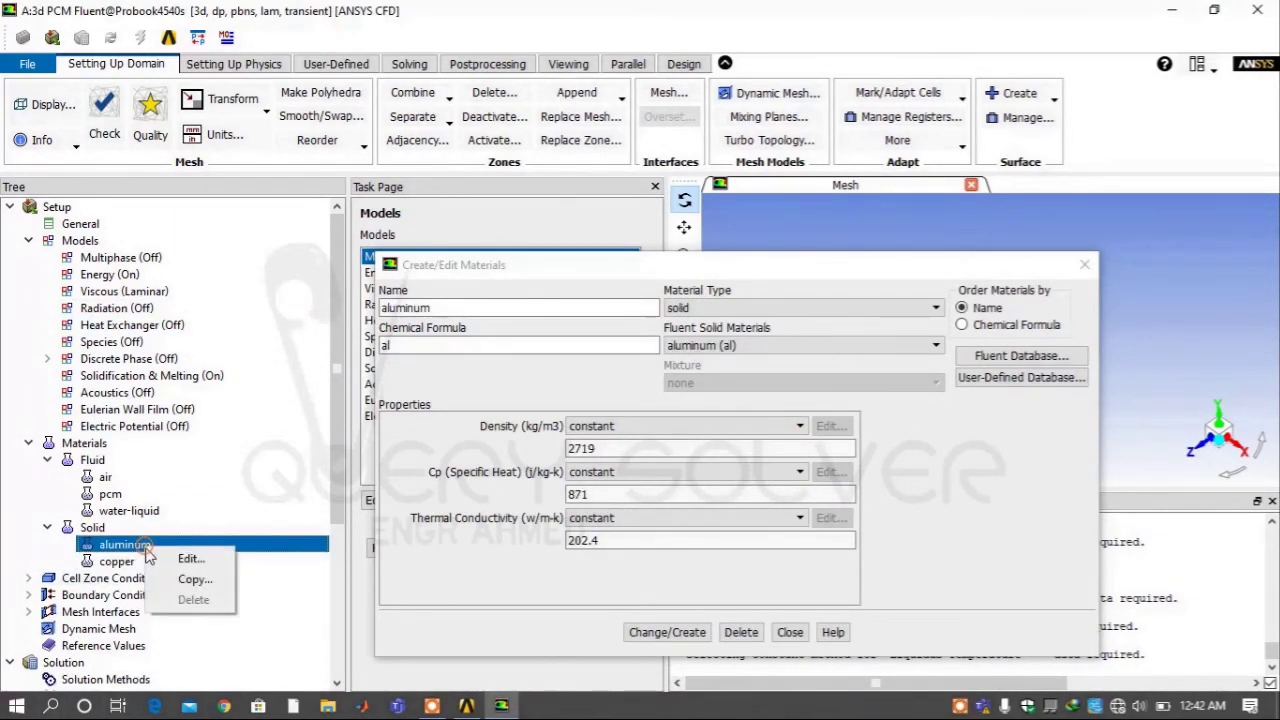
# Assign water-liquid as the material of the fluid cell zone and close the material editor.
pyautogui.click(30, 578)
pyautogui.click(85, 595)
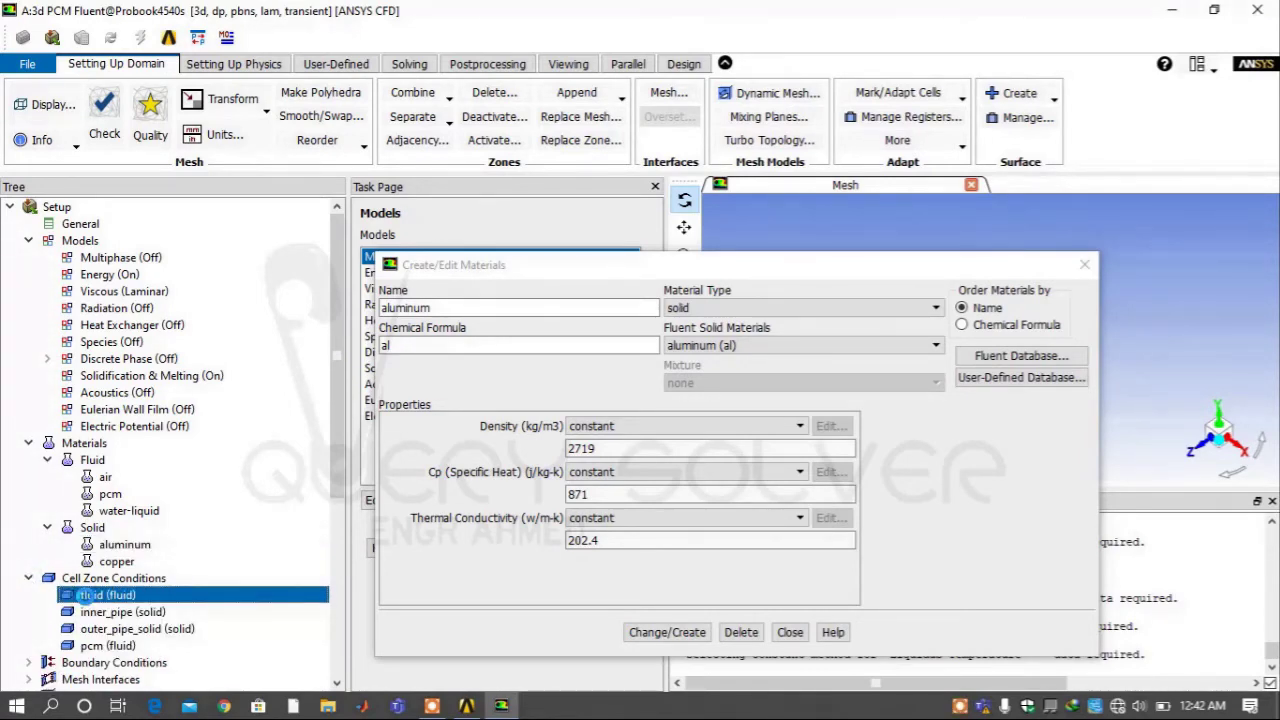
pyautogui.doubleClick(85, 595)
pyautogui.click(514, 231)
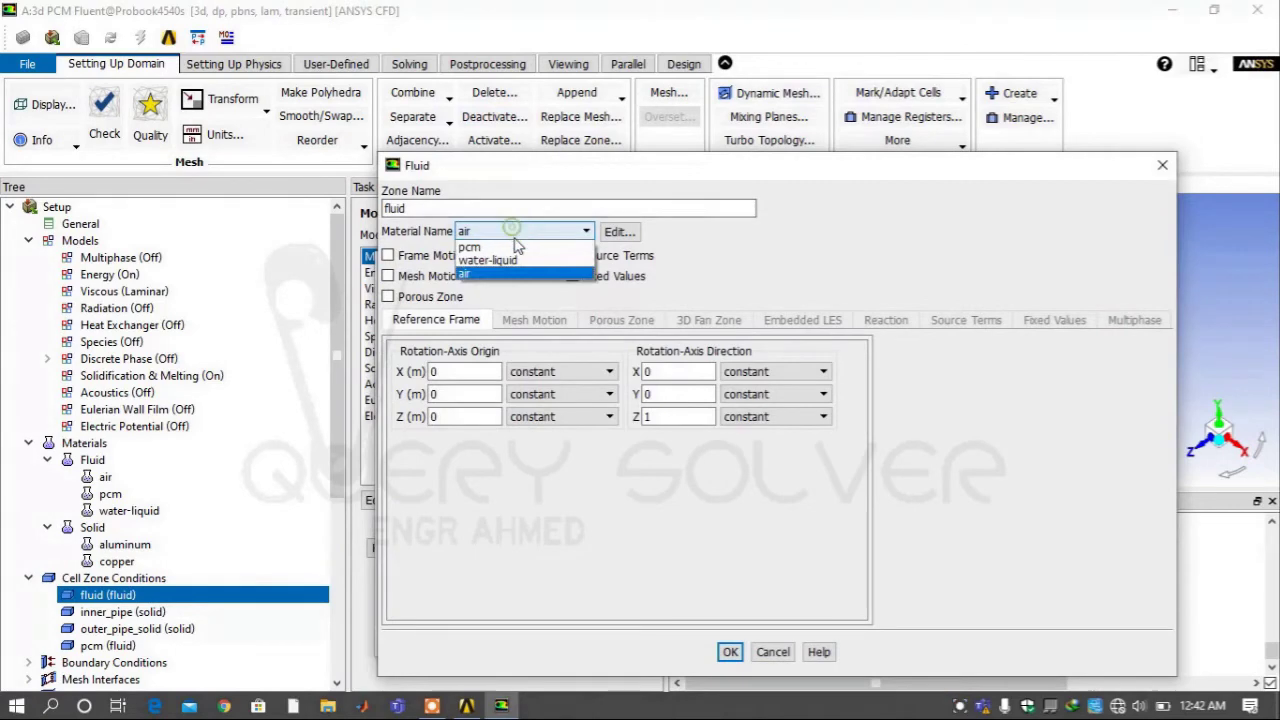
pyautogui.click(520, 260)
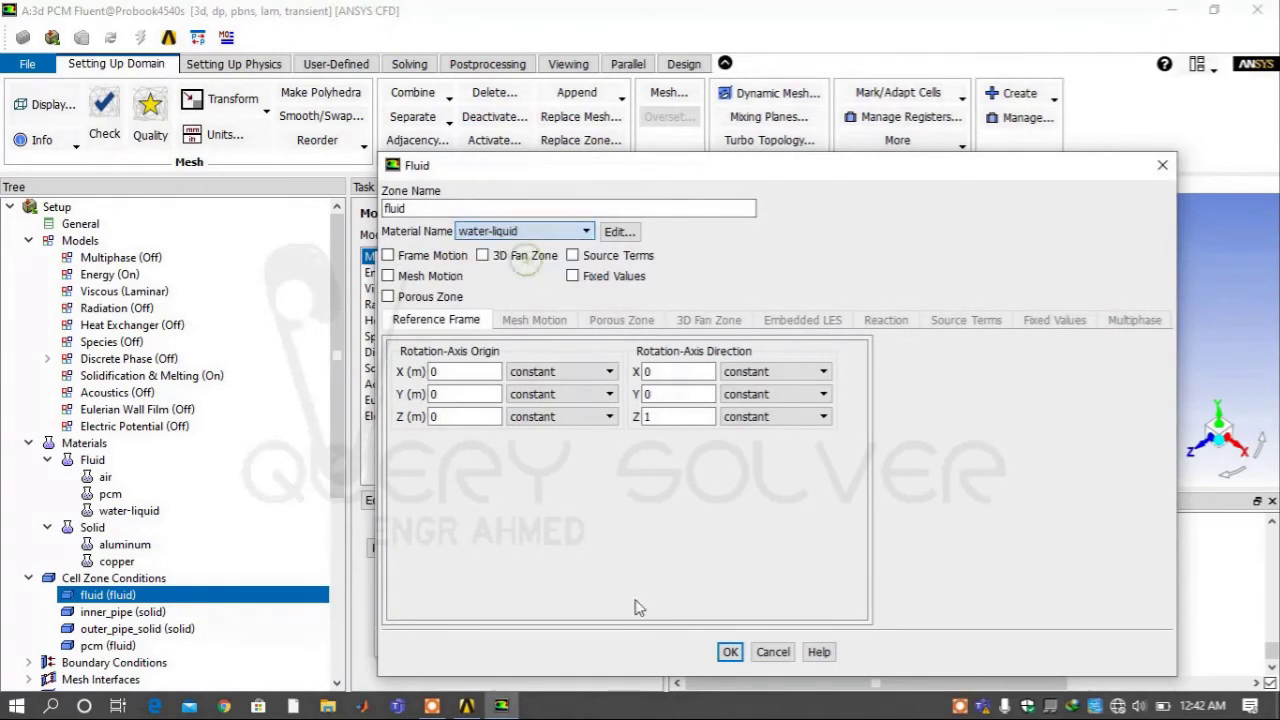
pyautogui.click(730, 652)
pyautogui.click(788, 634)
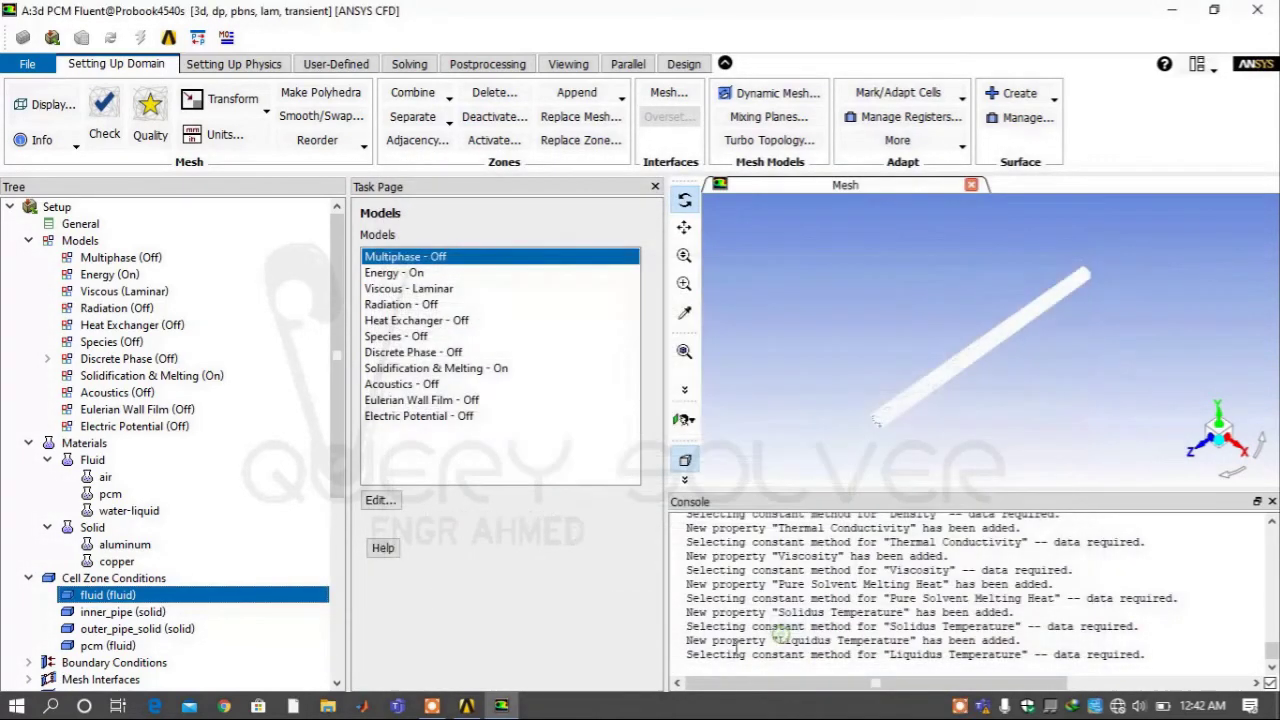
# Assign copper as the material of the inner_pipe solid cell zone.
pyautogui.click(240, 612)
pyautogui.doubleClick(240, 612)
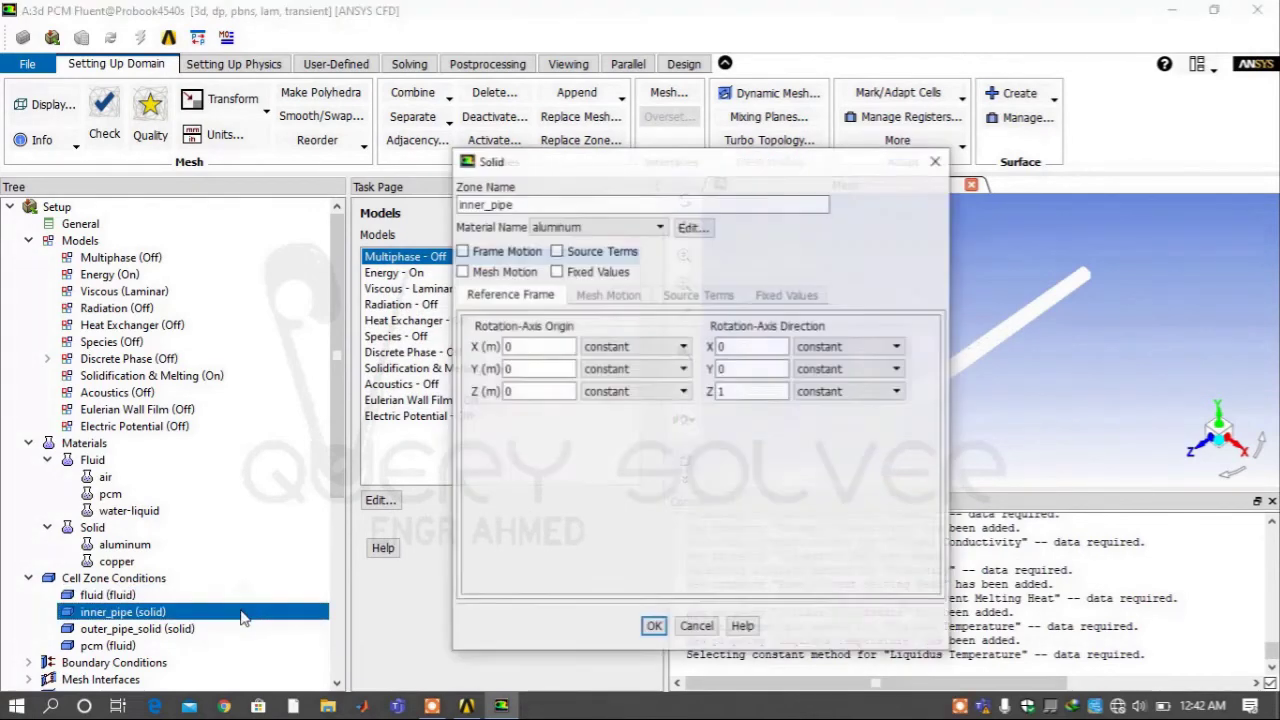
pyautogui.click(595, 229)
pyautogui.click(597, 256)
pyautogui.click(600, 228)
pyautogui.click(585, 243)
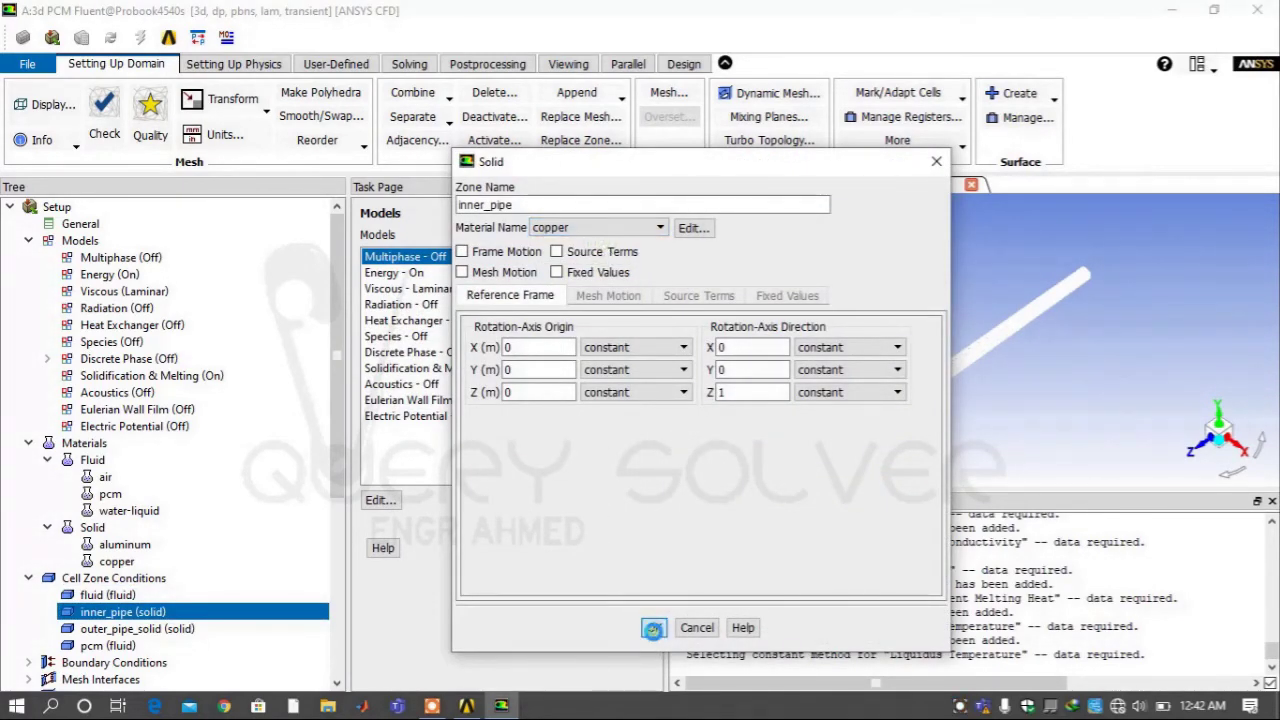
pyautogui.click(654, 626)
# Assign copper as the material of the outer_pipe_solid cell zone.
pyautogui.doubleClick(216, 630)
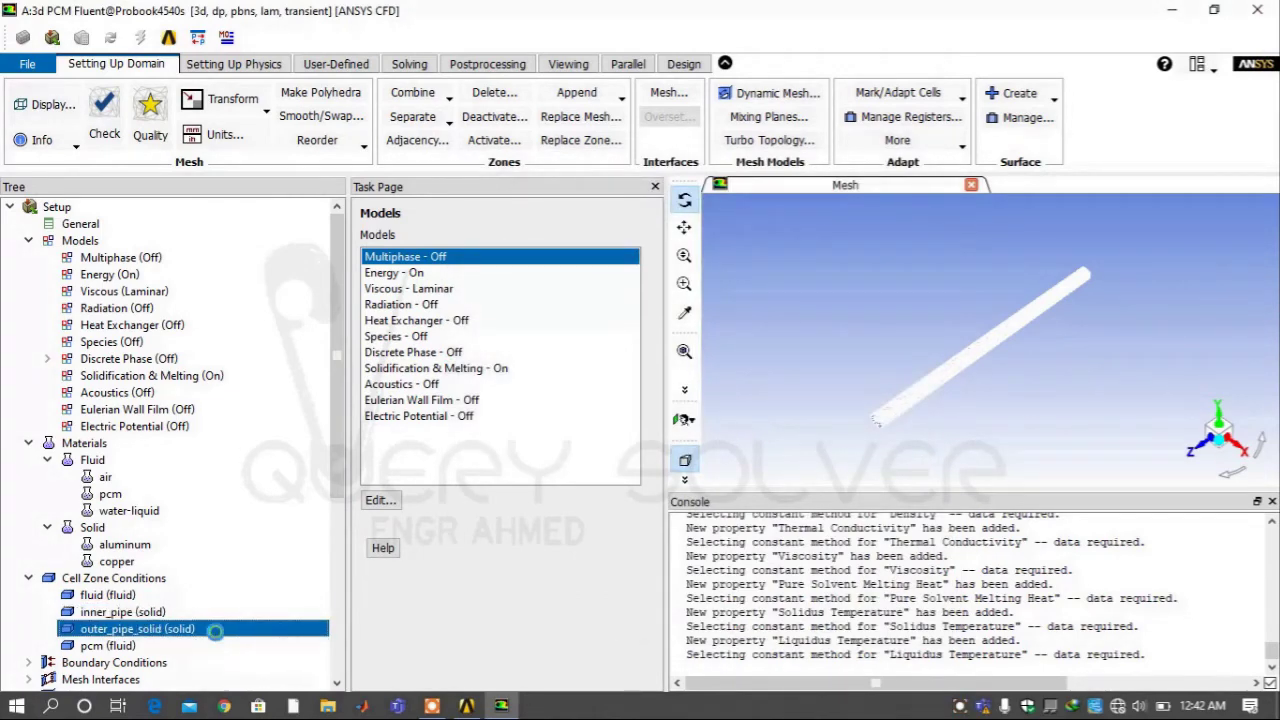
pyautogui.click(578, 228)
pyautogui.click(576, 245)
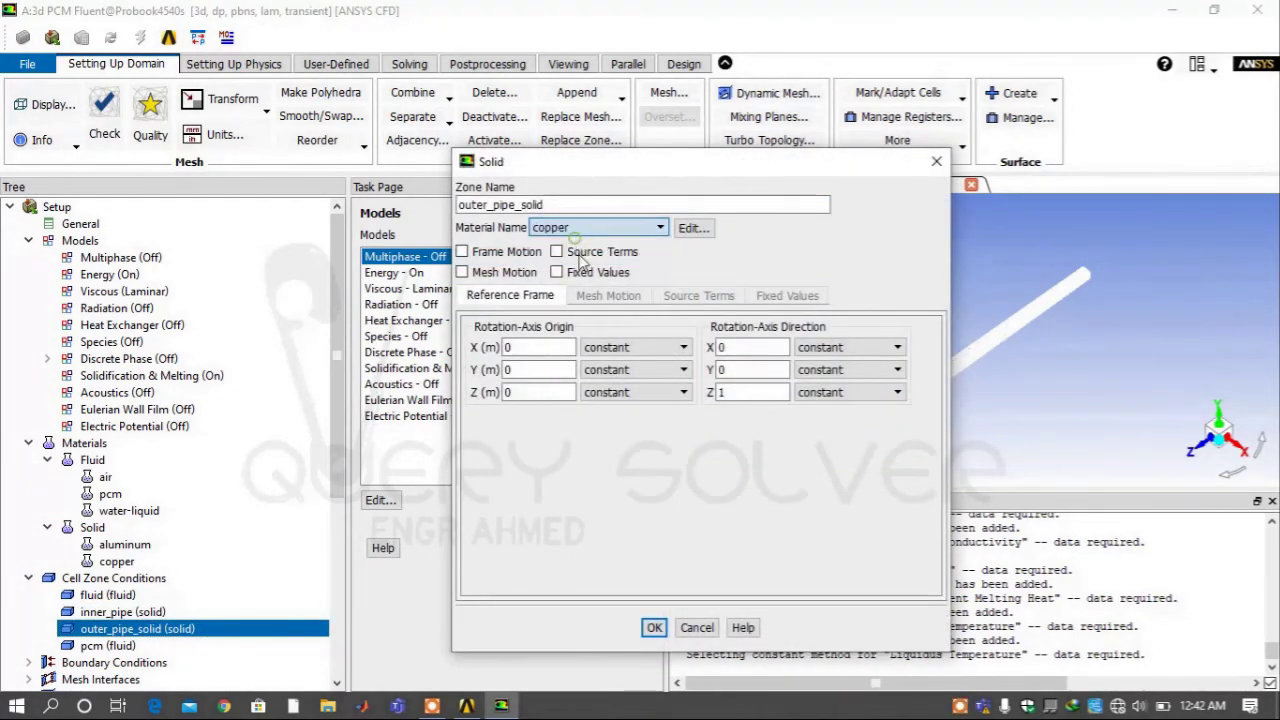
pyautogui.click(654, 627)
# Assign the pcm material to the pcm fluid cell zone.
pyautogui.click(266, 646)
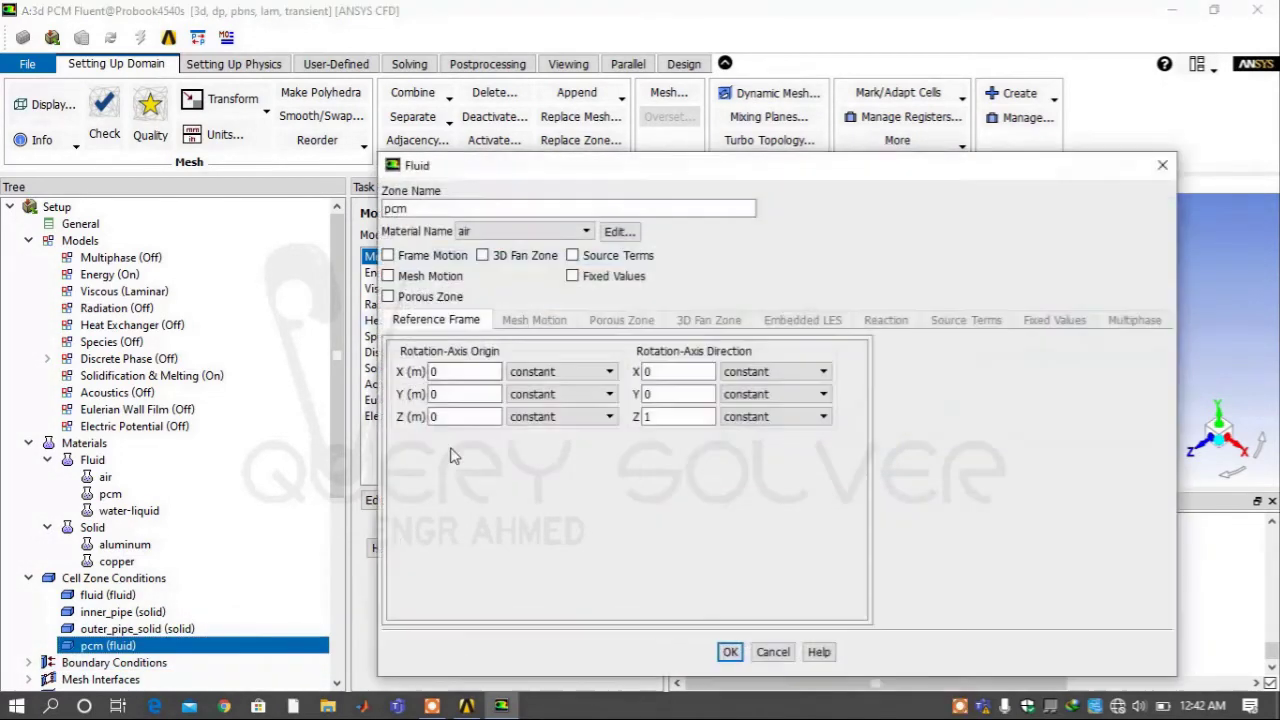
pyautogui.click(512, 231)
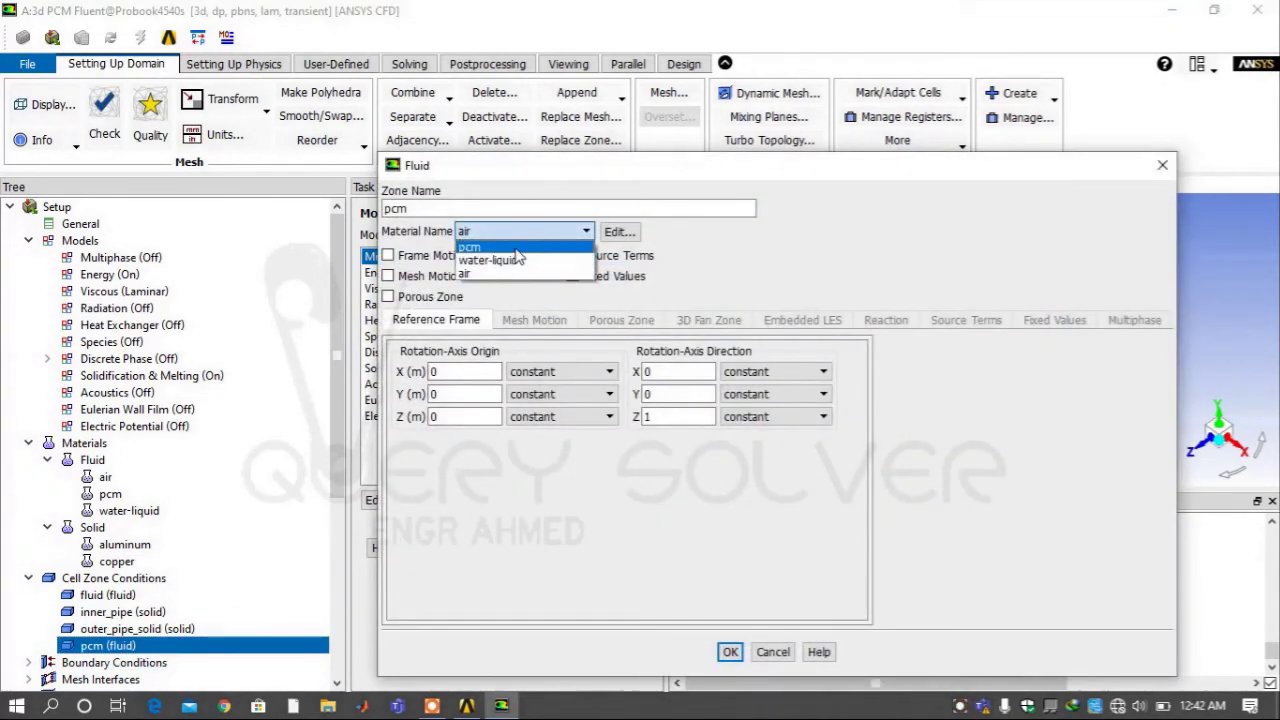
pyautogui.click(510, 245)
pyautogui.click(730, 651)
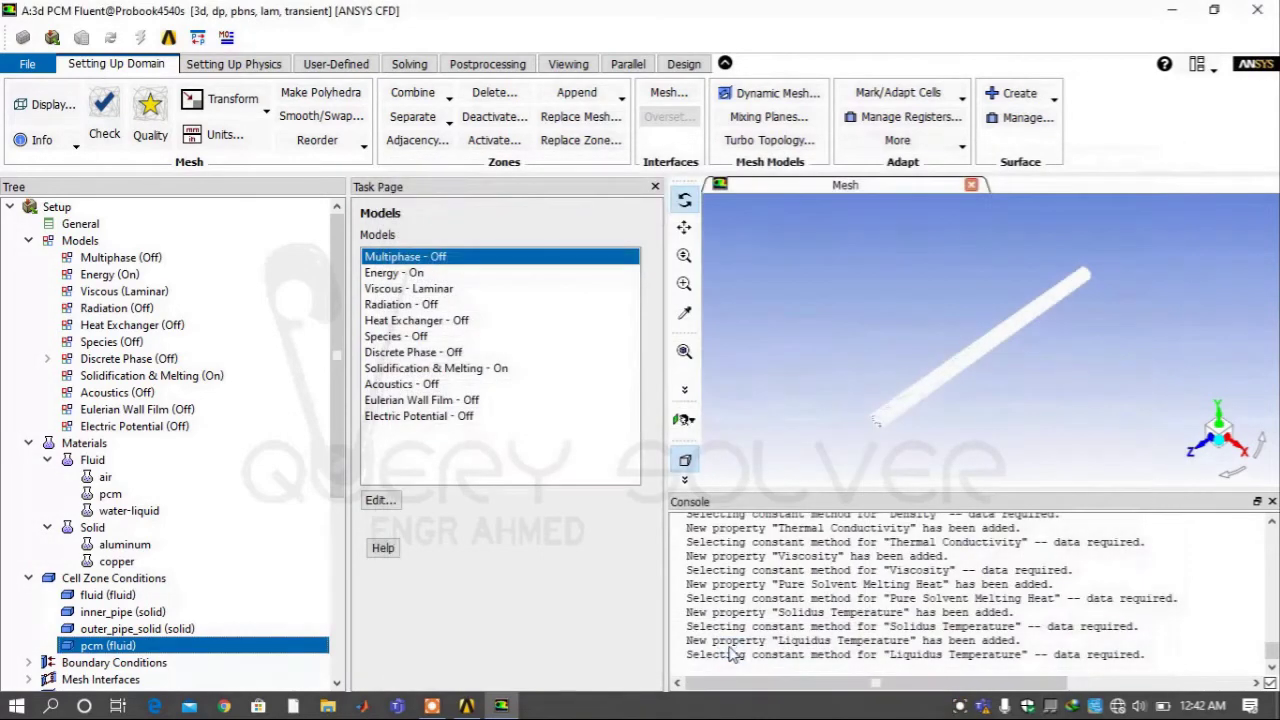
# Examine the boundary condition zones, including the contact regions, listed for the model.
pyautogui.click(176, 548)
pyautogui.rightClick(178, 550)
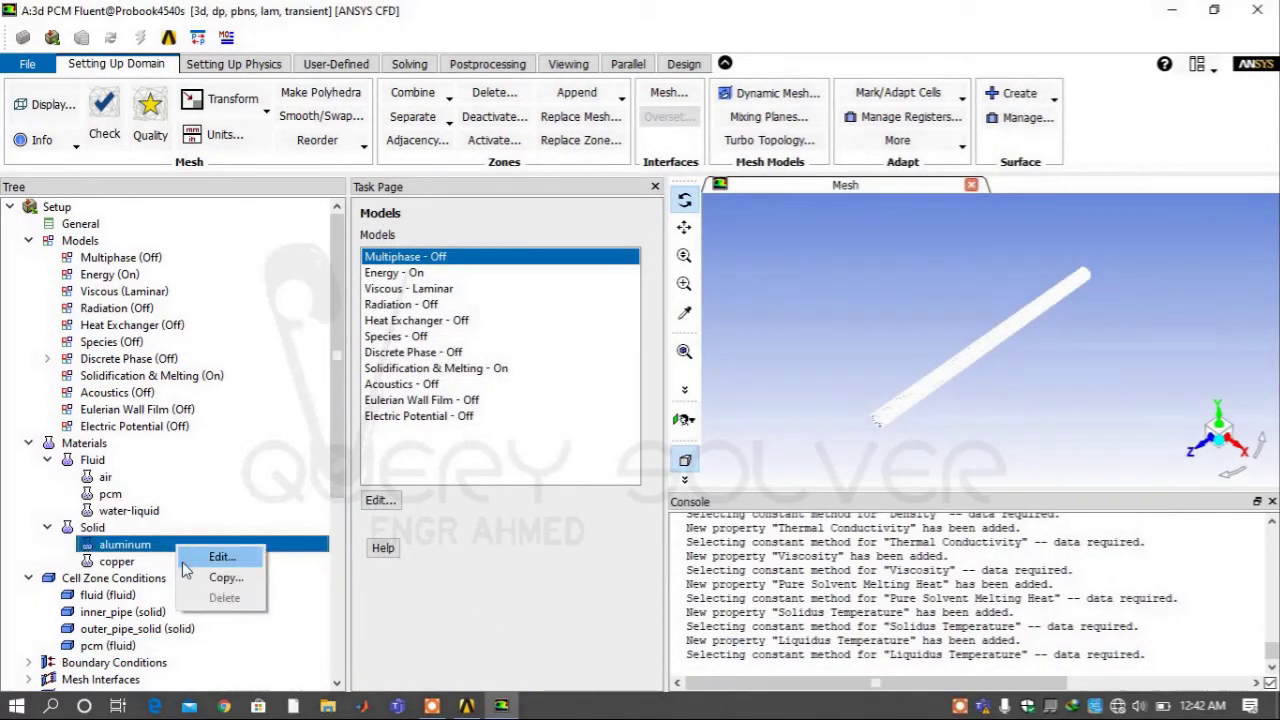
pyautogui.click(29, 662)
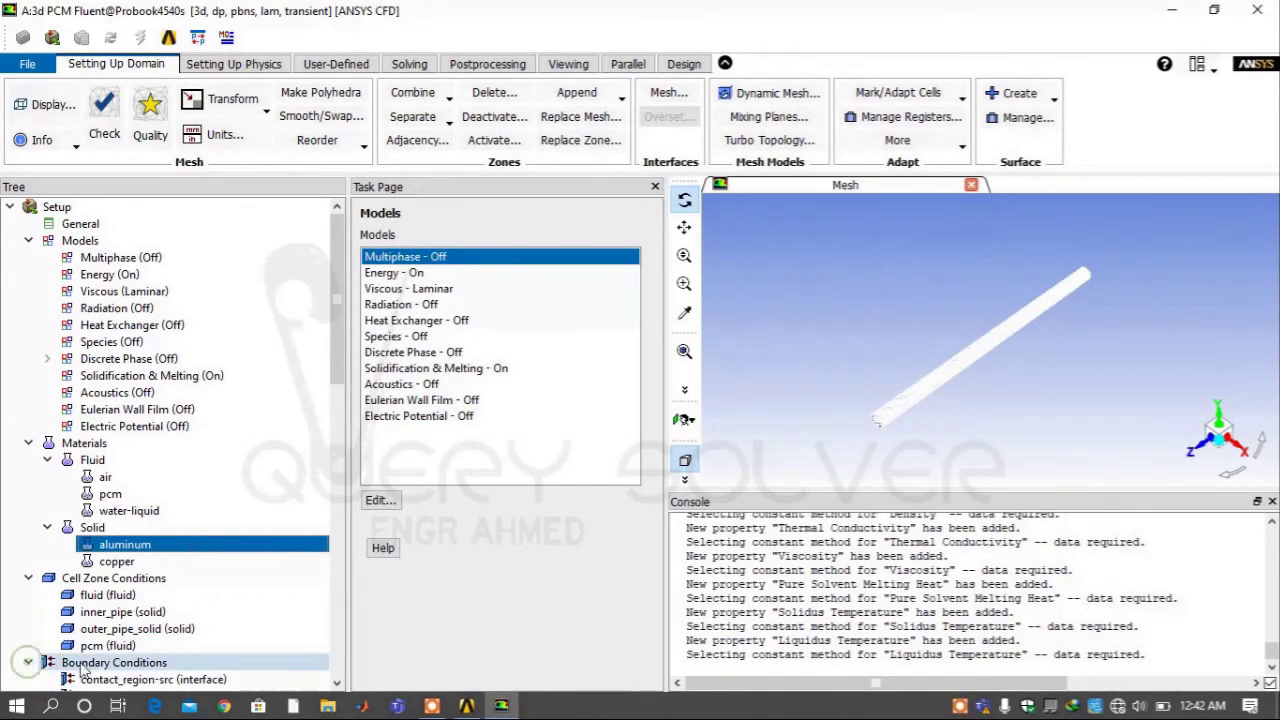
pyautogui.scroll(-5, 128, 624)
pyautogui.scroll(-1, 128, 624)
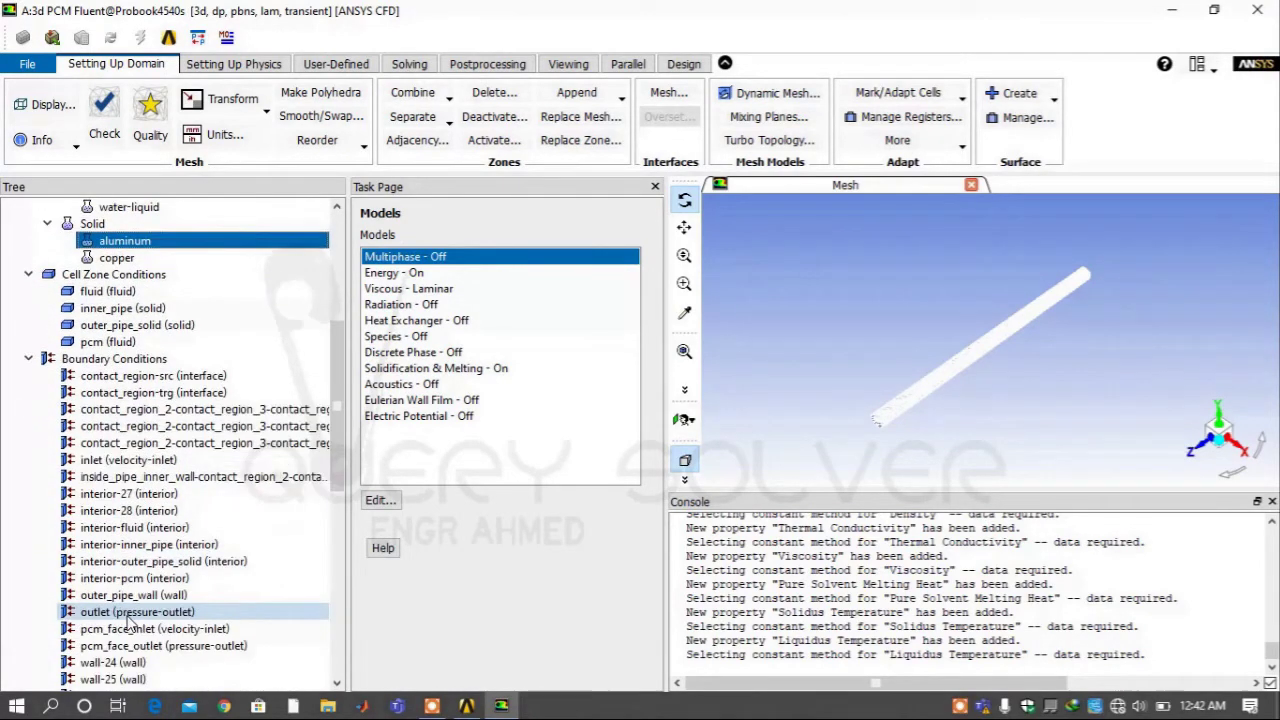
pyautogui.scroll(-1, 128, 624)
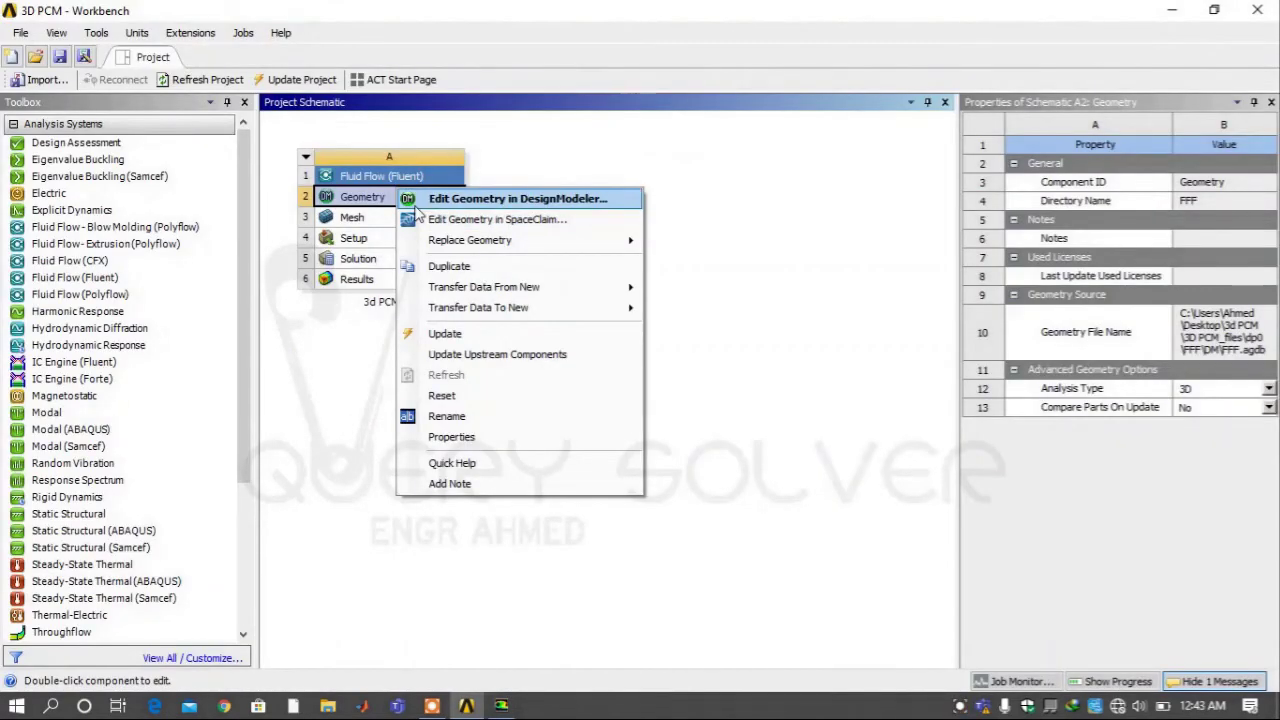
# Switch to DesignModeler and combine the outer pipe, fluid, inner pipe and PCM bodies into one new part.
pyautogui.click(425, 198)
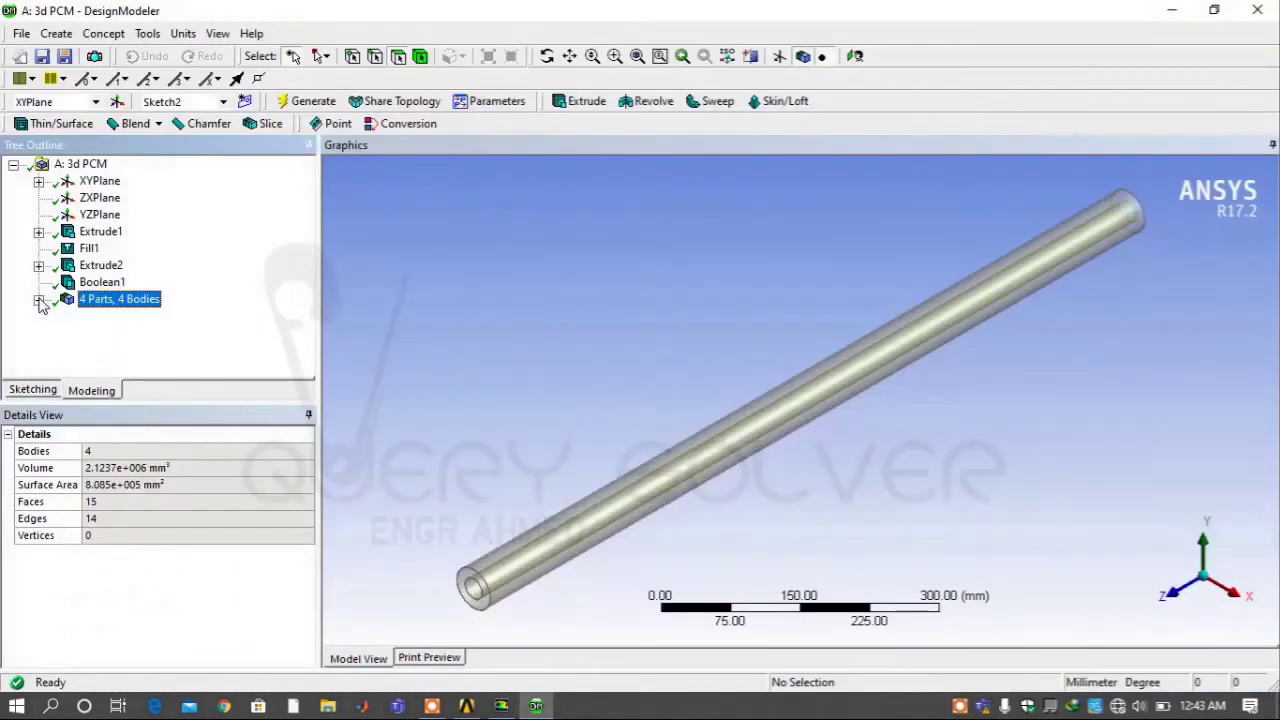
pyautogui.click(38, 299)
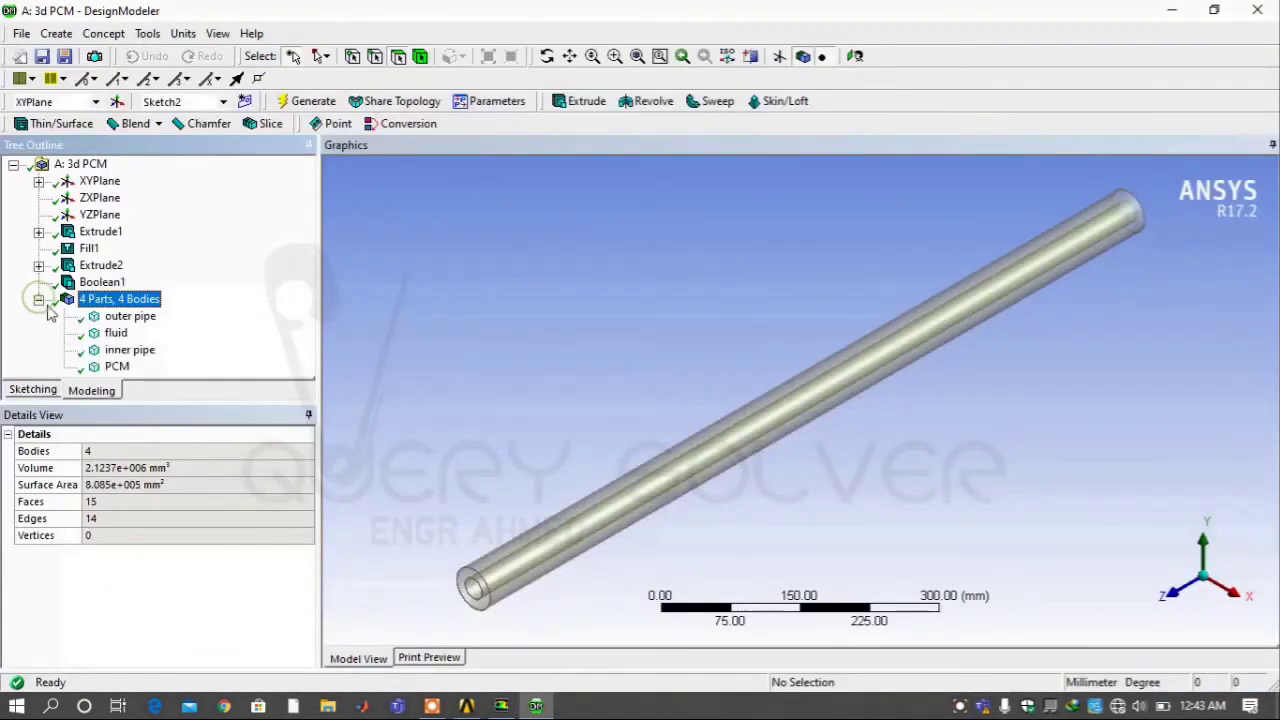
pyautogui.click(131, 316)
pyautogui.keyDown('ctrl'); pyautogui.click(117, 333); pyautogui.keyUp('ctrl')
pyautogui.keyDown('ctrl'); pyautogui.click(126, 350); pyautogui.keyUp('ctrl')
pyautogui.keyDown('ctrl'); pyautogui.click(117, 366); pyautogui.keyUp('ctrl')
pyautogui.rightClick(123, 353)
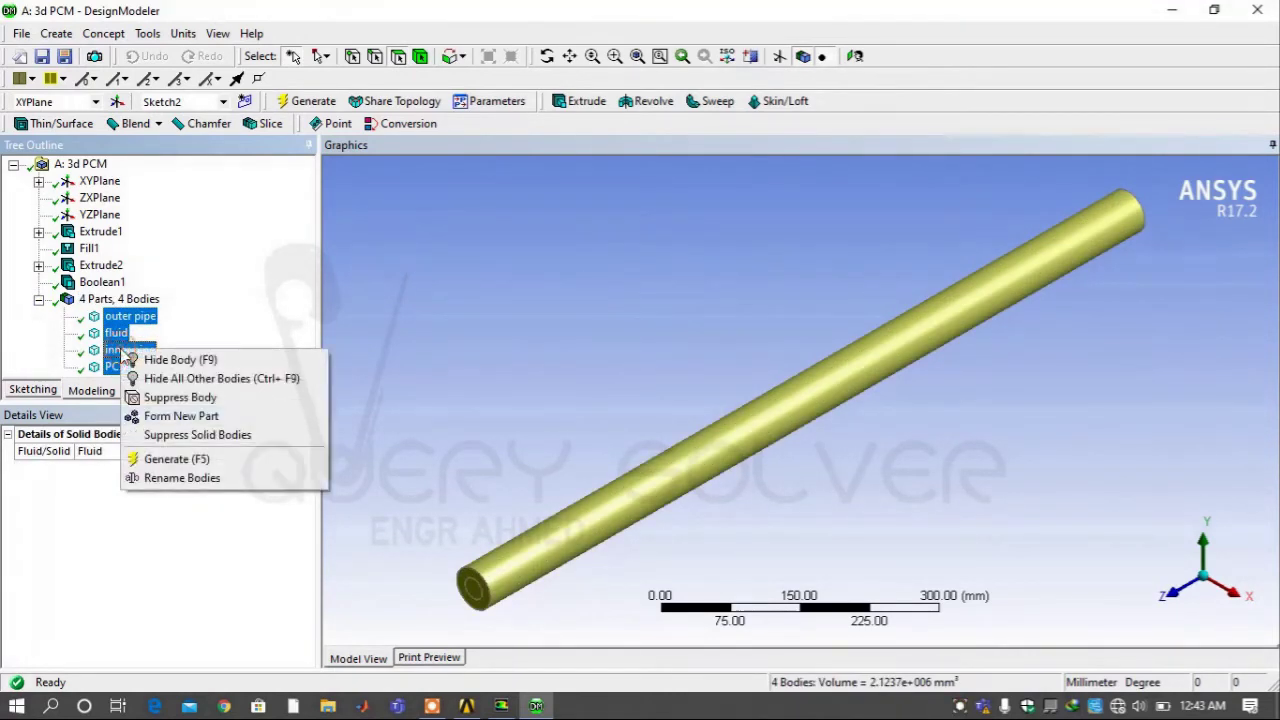
pyautogui.click(158, 418)
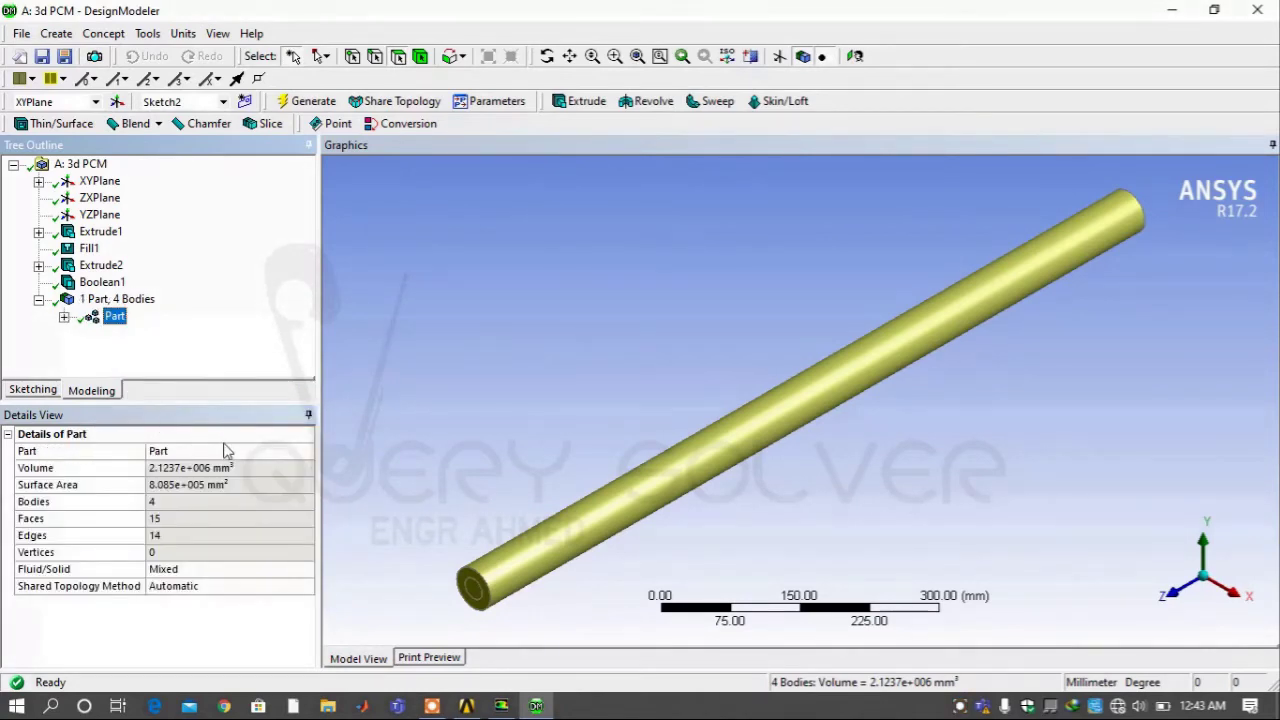
pyautogui.click(63, 317)
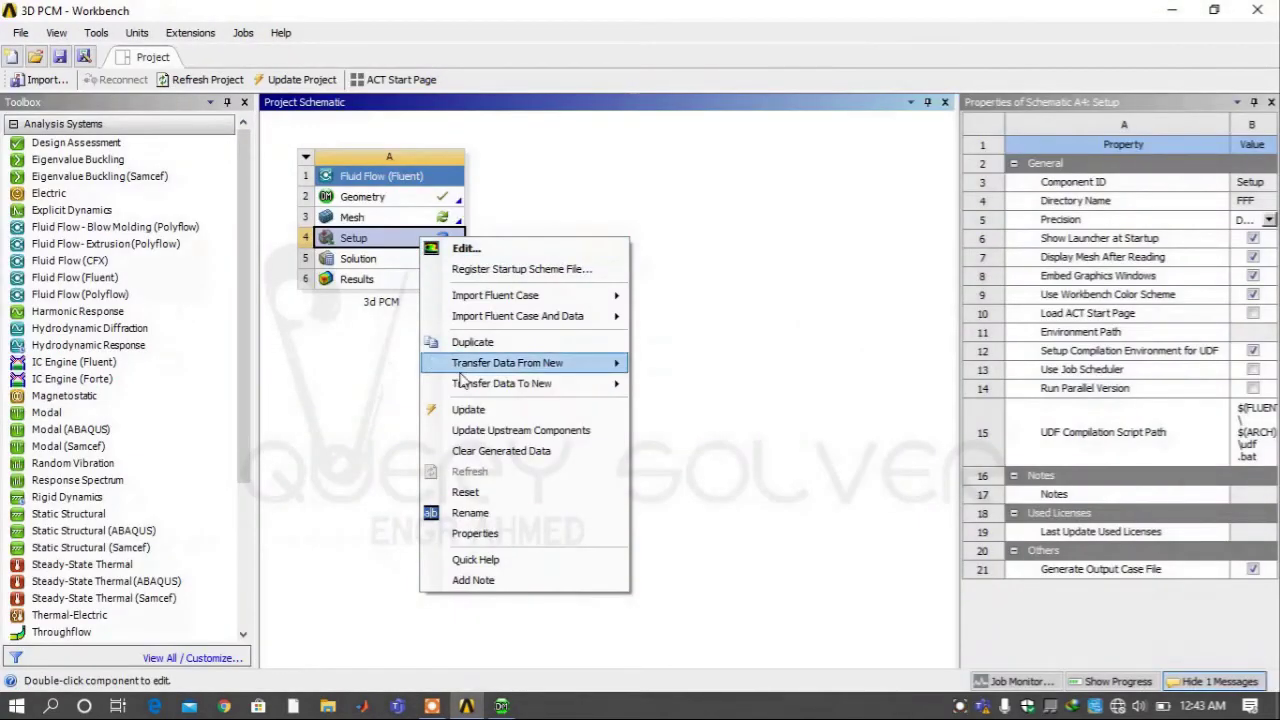
# Switch to Workbench, update the Setup of the Fluid Flow system and reopen it in Fluent.
pyautogui.click(477, 414)
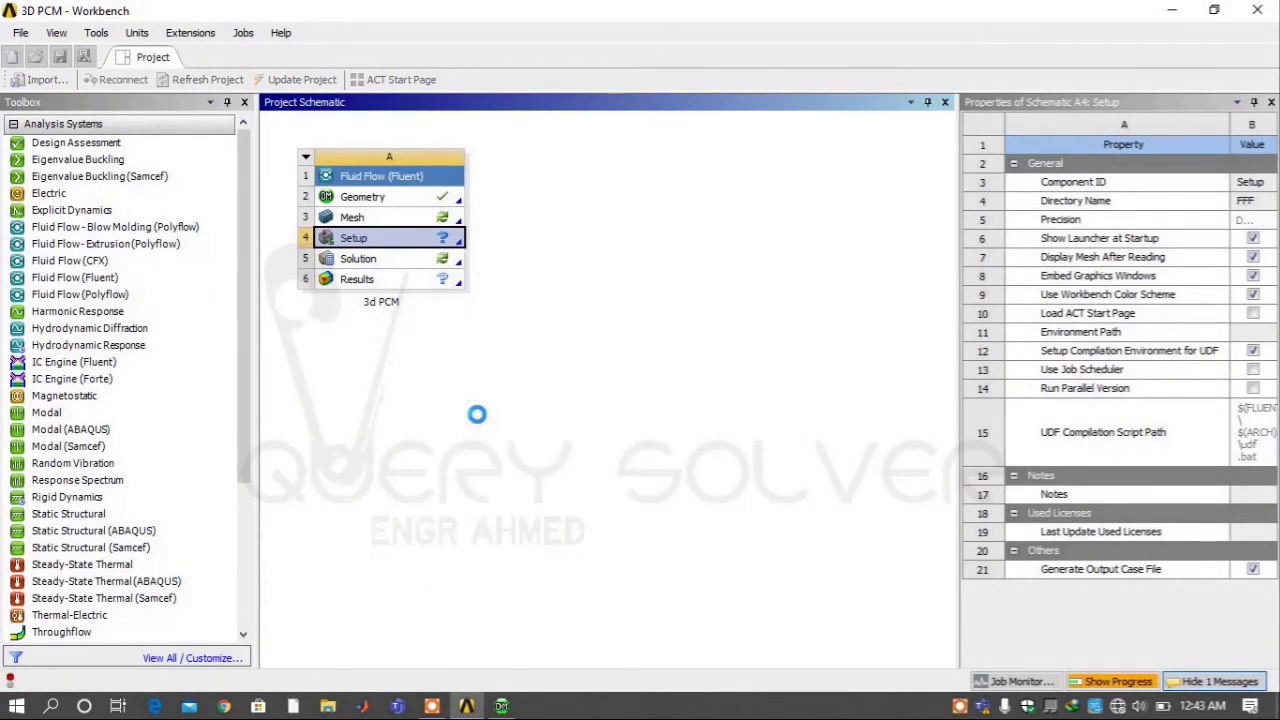
pyautogui.rightClick(432, 240)
pyautogui.click(460, 243)
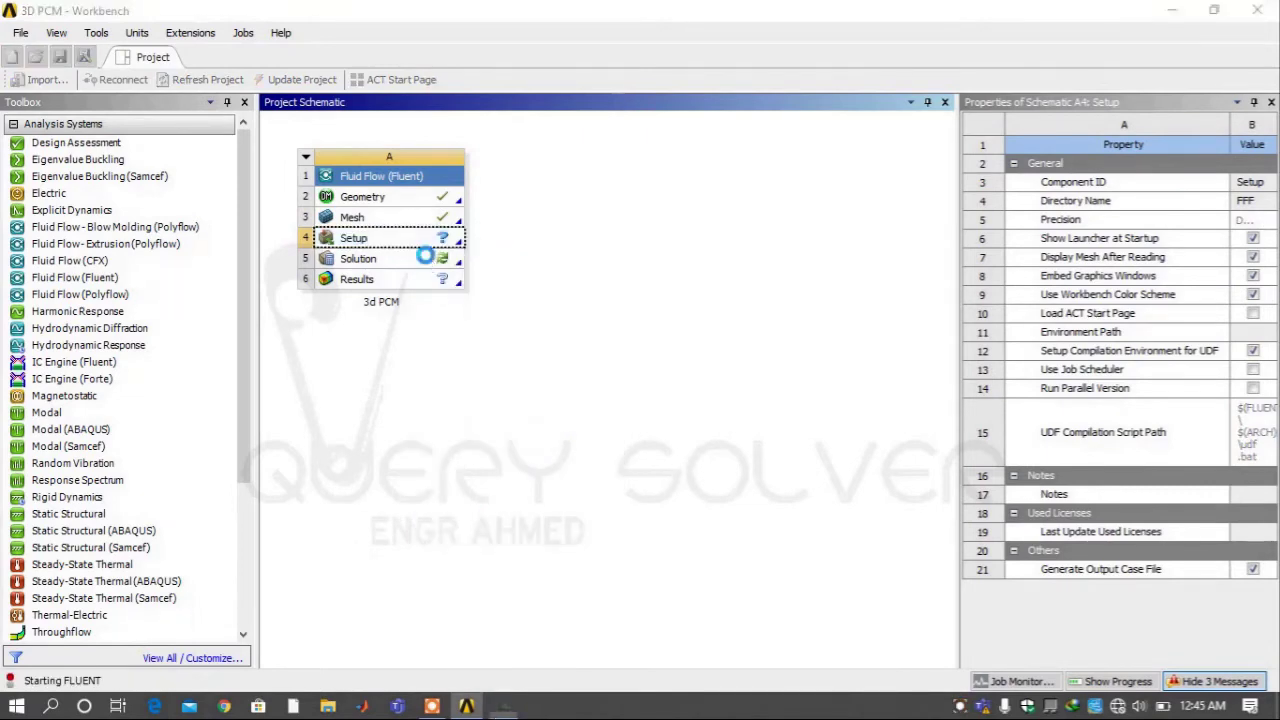
pyautogui.click(458, 541)
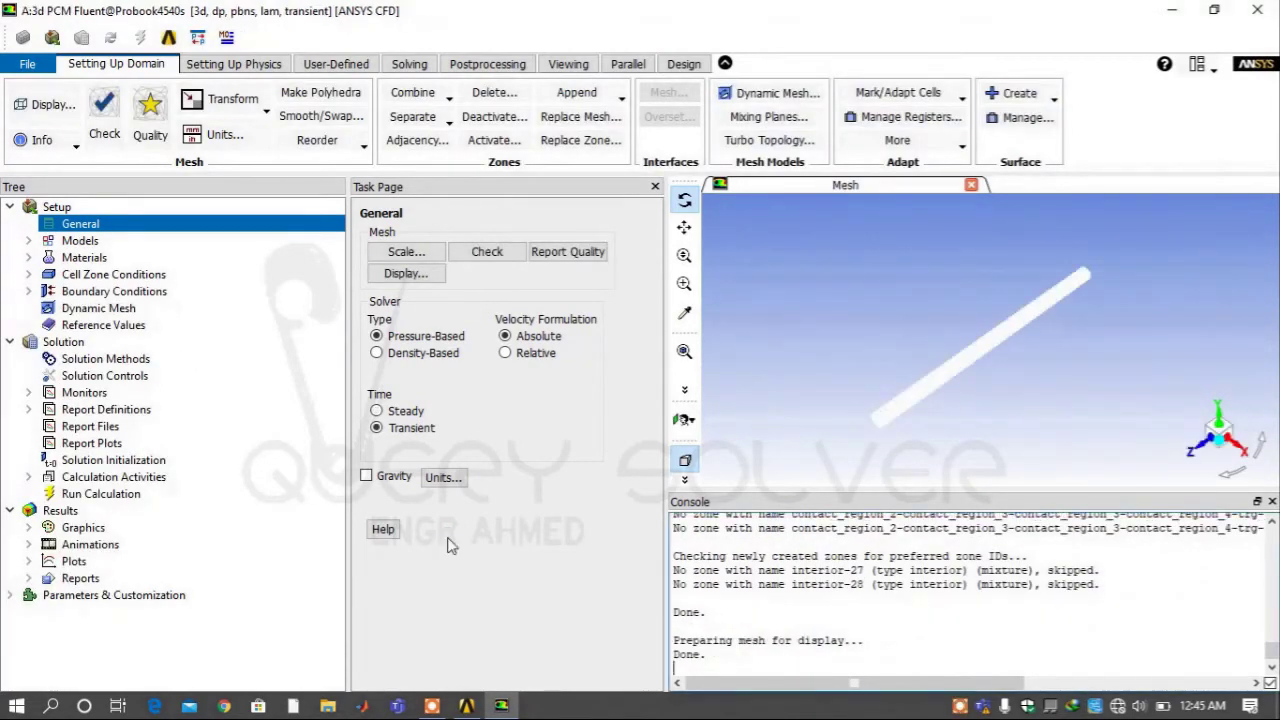
# Change the type of the inlet boundary to mass-flow-inlet.
pyautogui.click(28, 291)
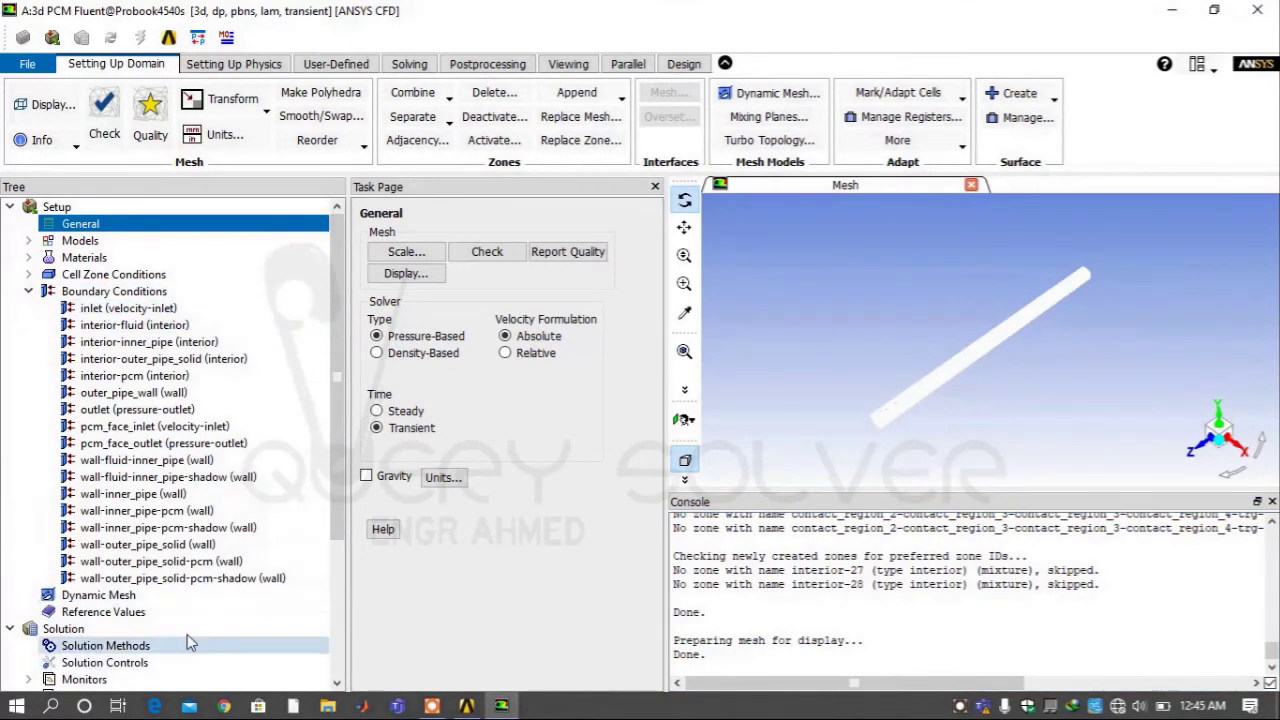
pyautogui.click(148, 310)
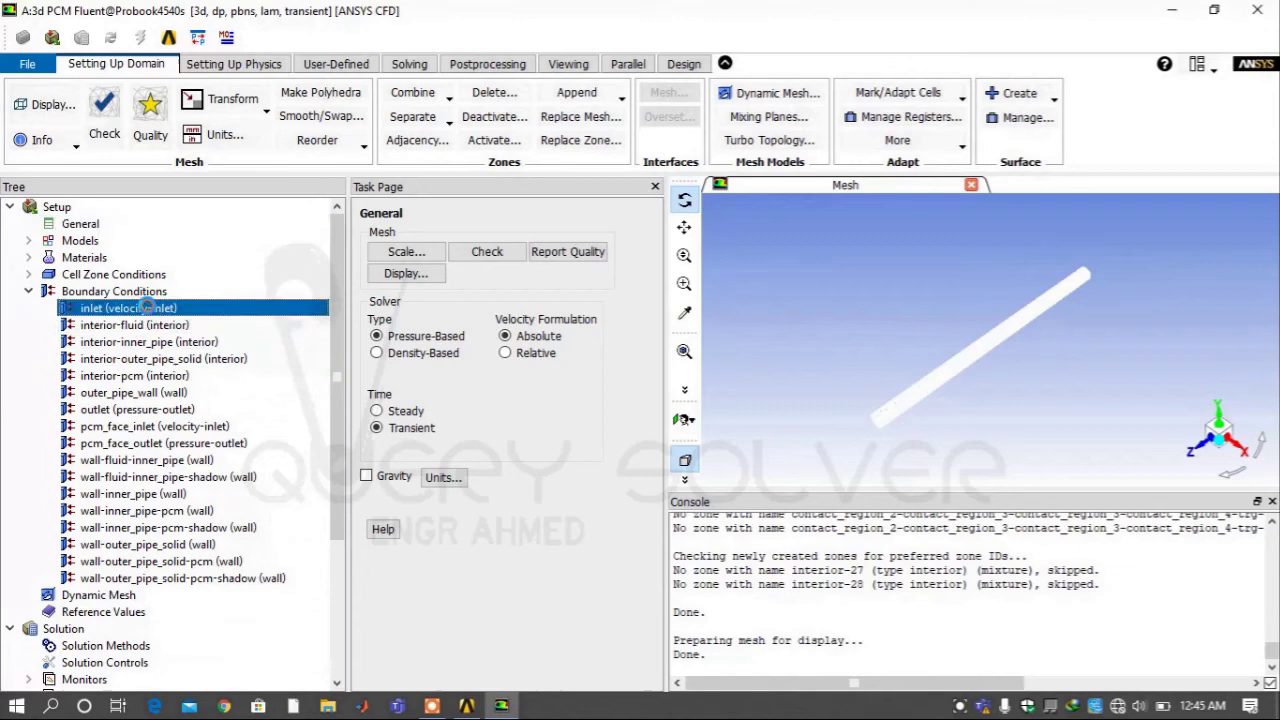
pyautogui.rightClick(148, 308)
pyautogui.moveTo(195, 347)
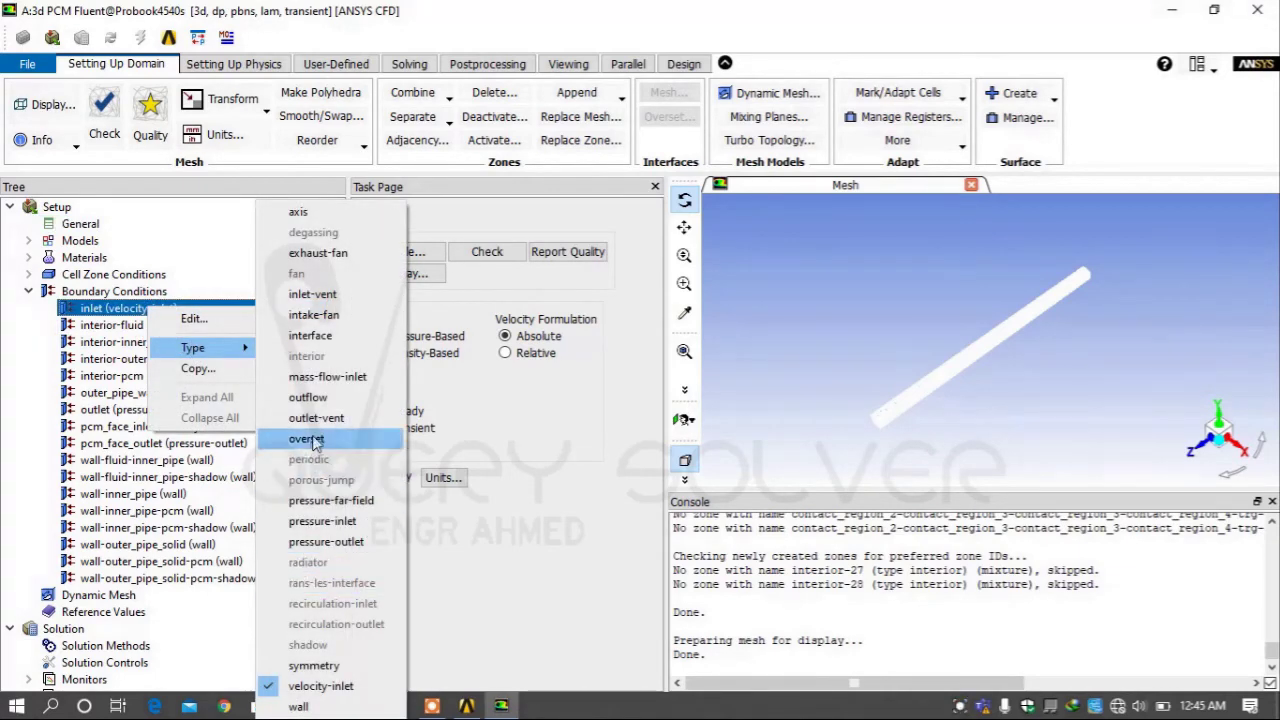
pyautogui.click(318, 377)
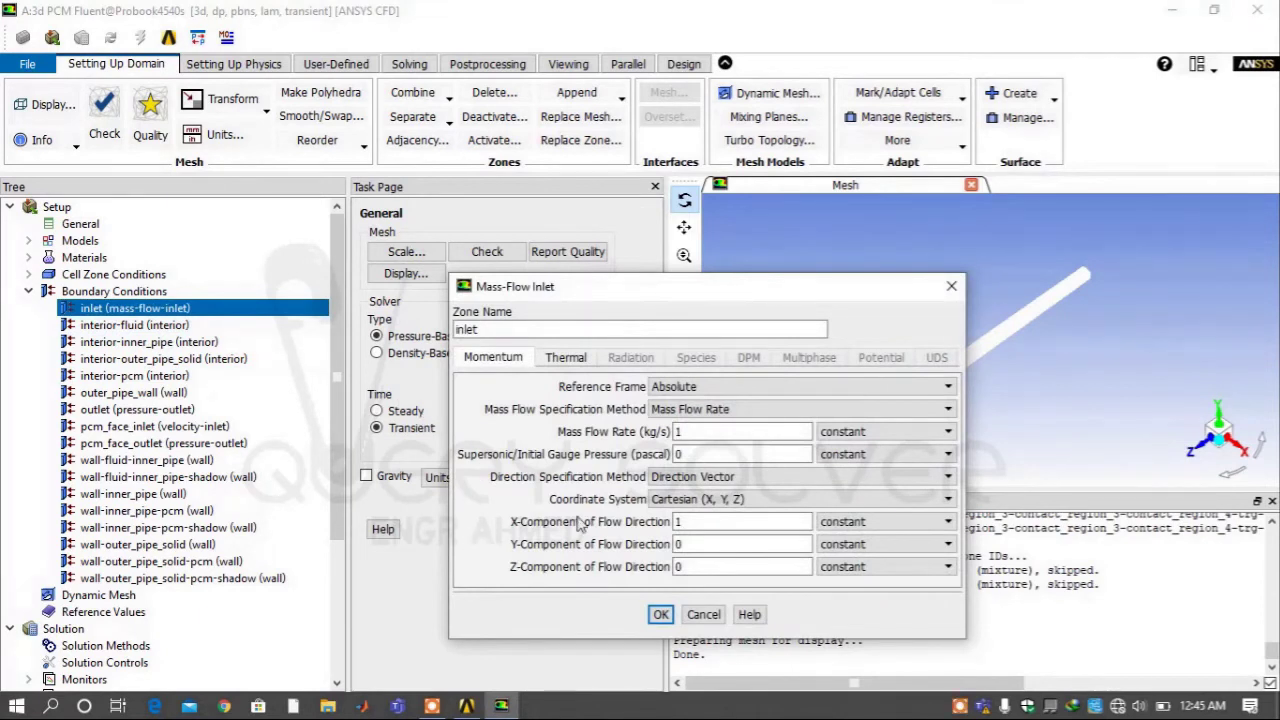
# Set the inlet's direction specification method to Normal to Boundary and apply its mass flow and thermal settings.
pyautogui.click(840, 476)
pyautogui.click(818, 490)
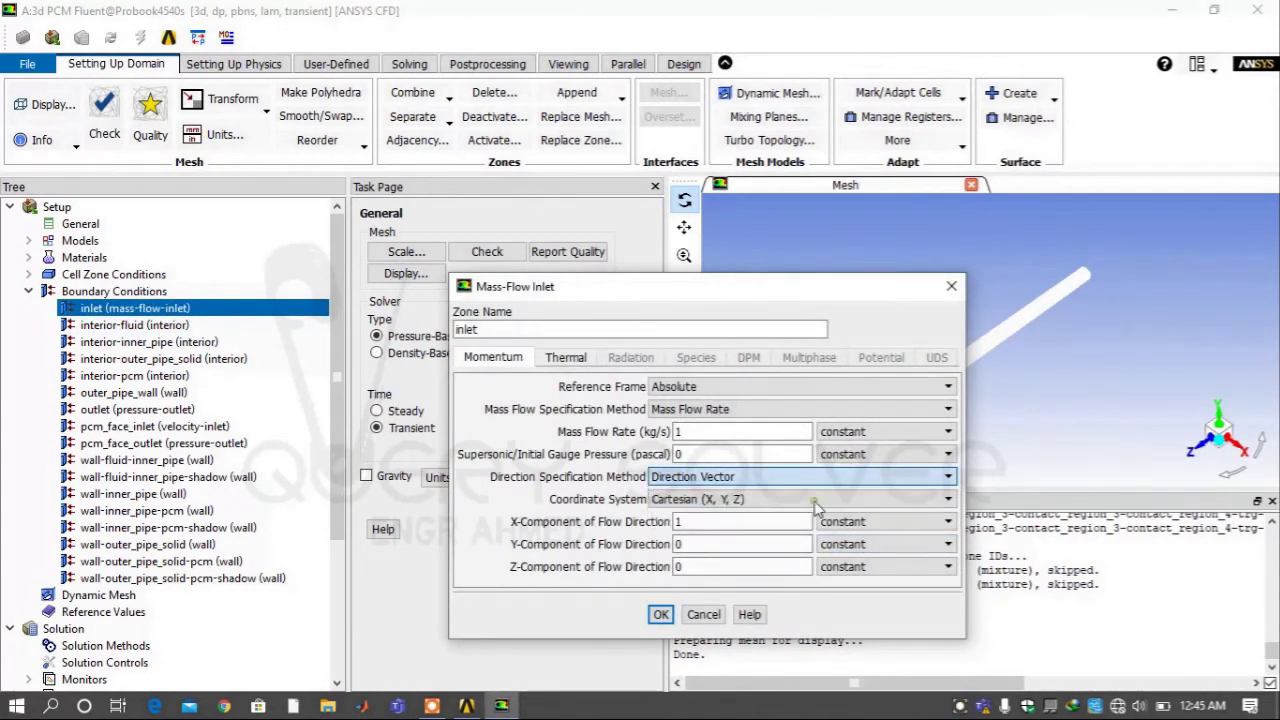
pyautogui.click(764, 432)
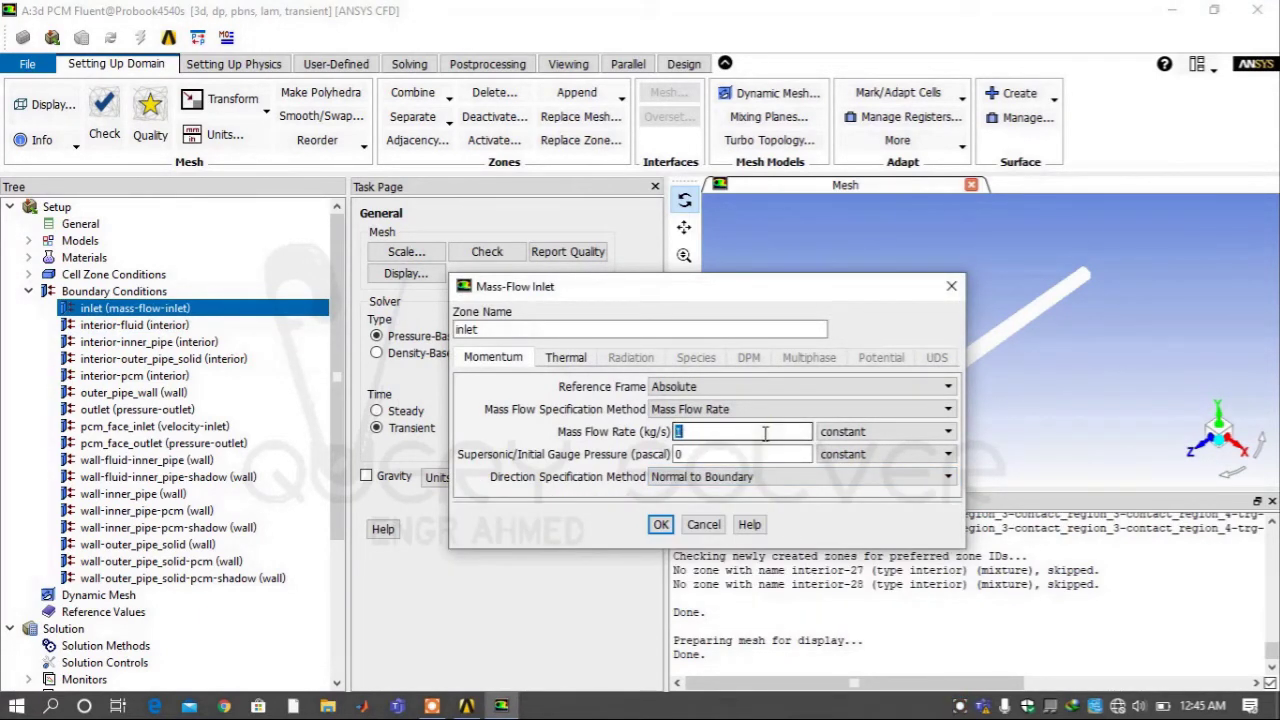
pyautogui.click(584, 360)
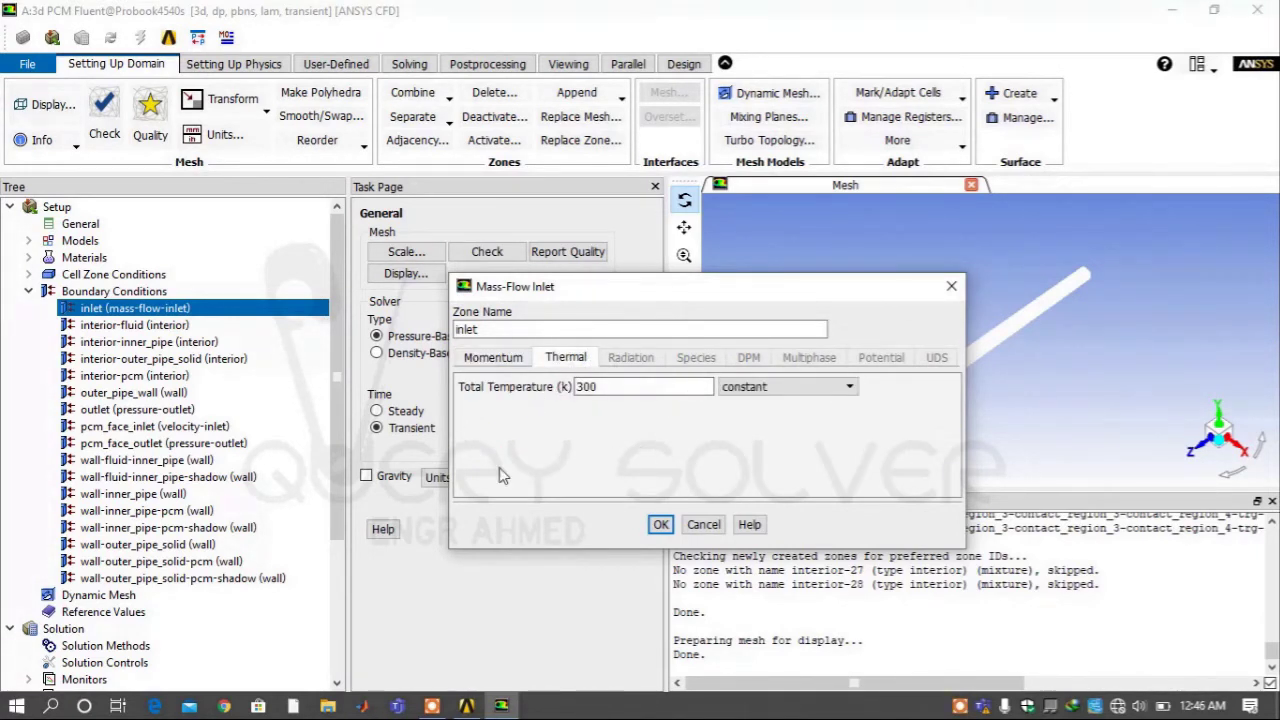
pyautogui.click(659, 524)
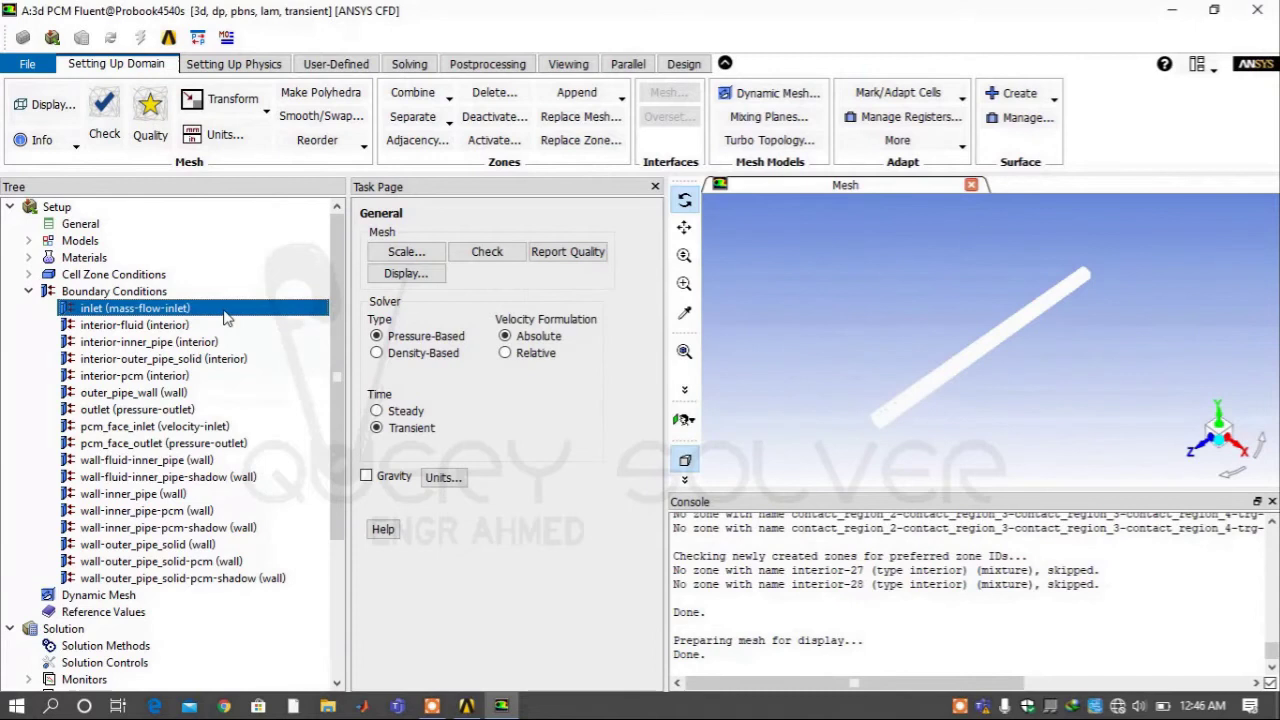
# Give outer_pipe_wall a Temperature thermal condition of 511 K with shell conduction enabled.
pyautogui.click(213, 396)
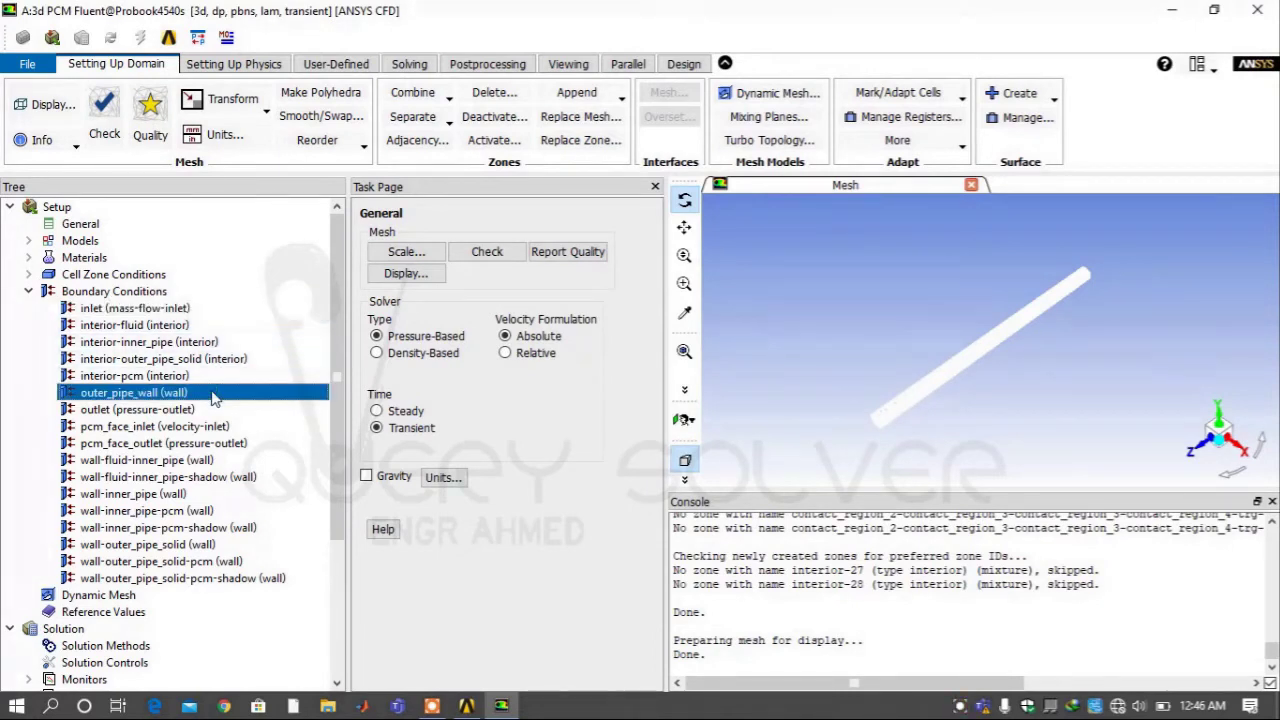
pyautogui.rightClick(213, 396)
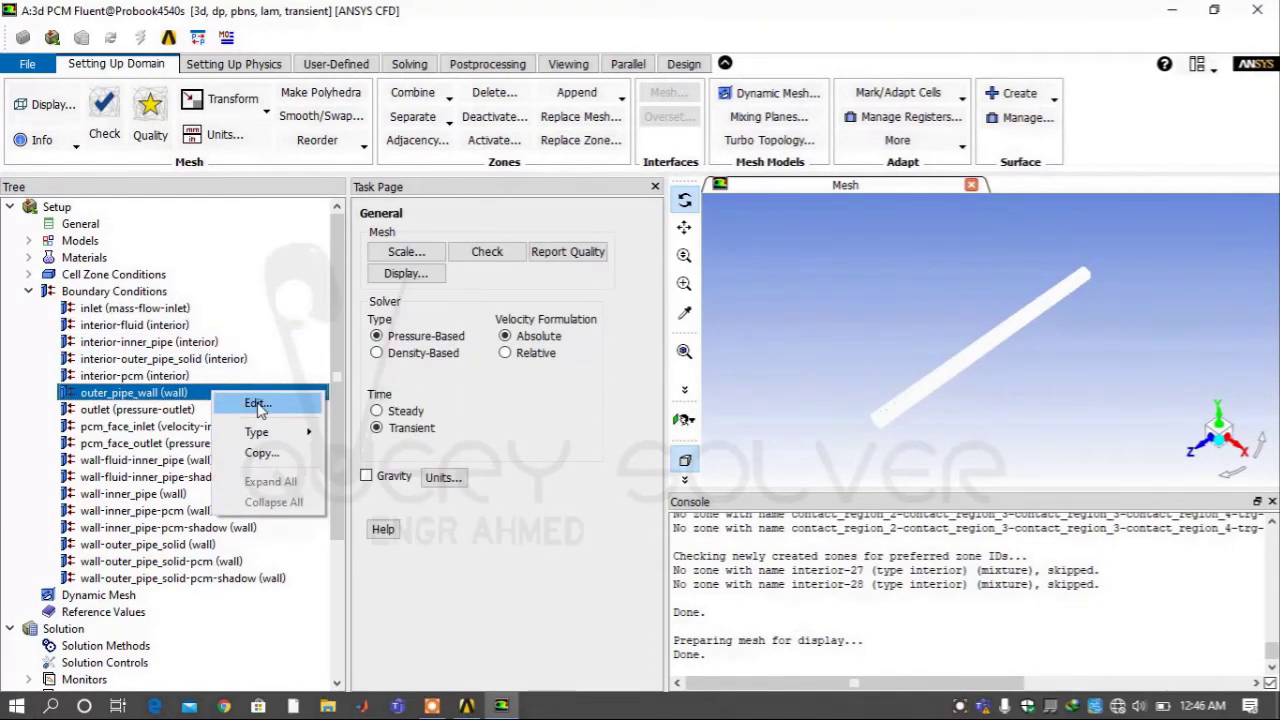
pyautogui.click(257, 404)
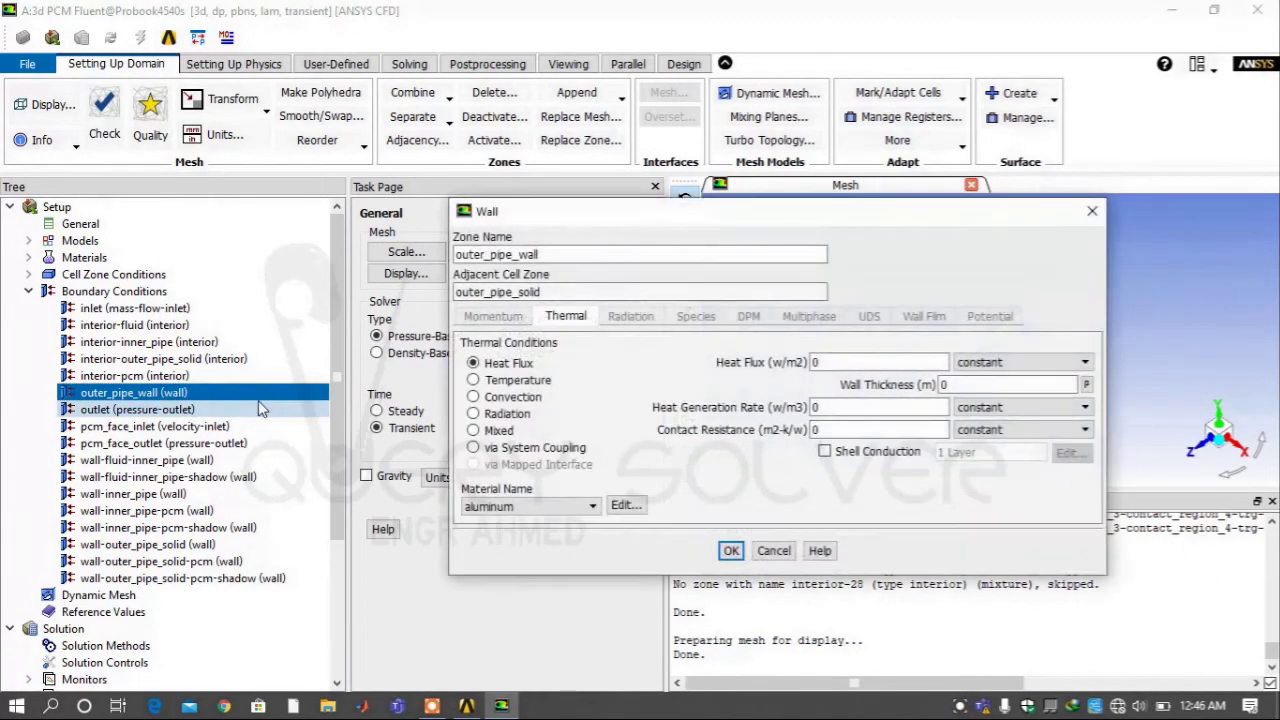
pyautogui.click(533, 449)
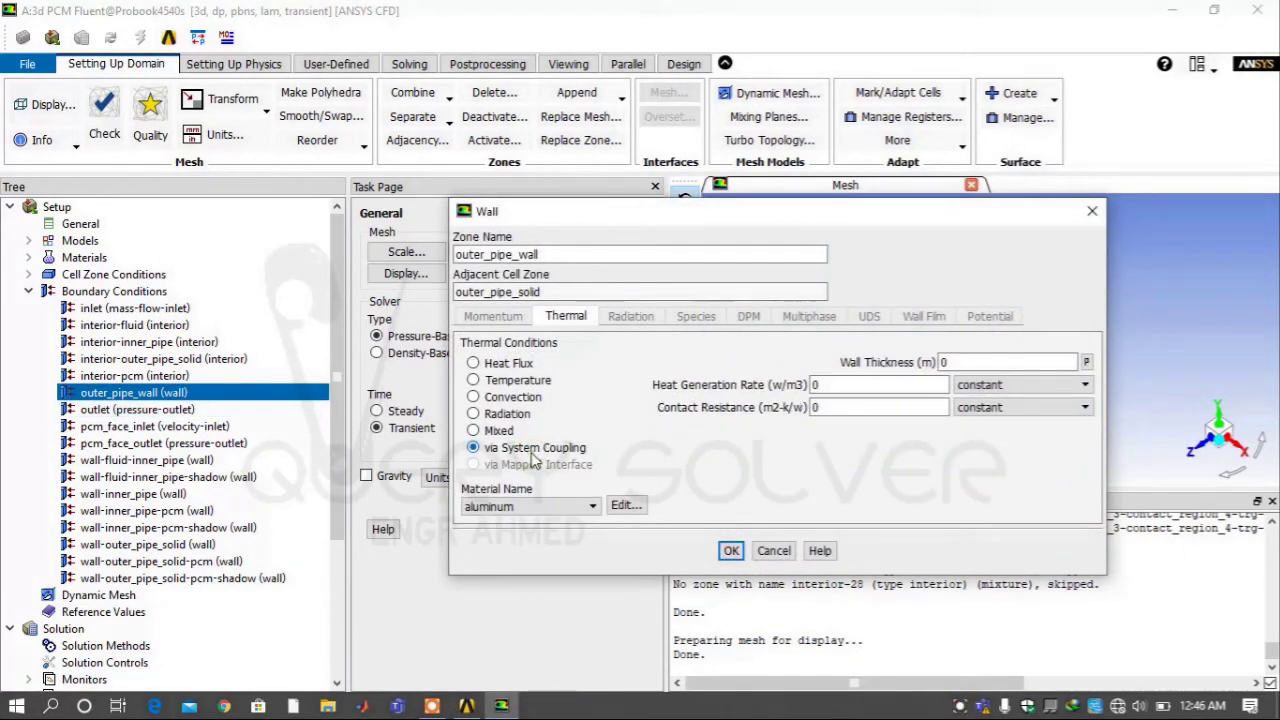
pyautogui.click(593, 508)
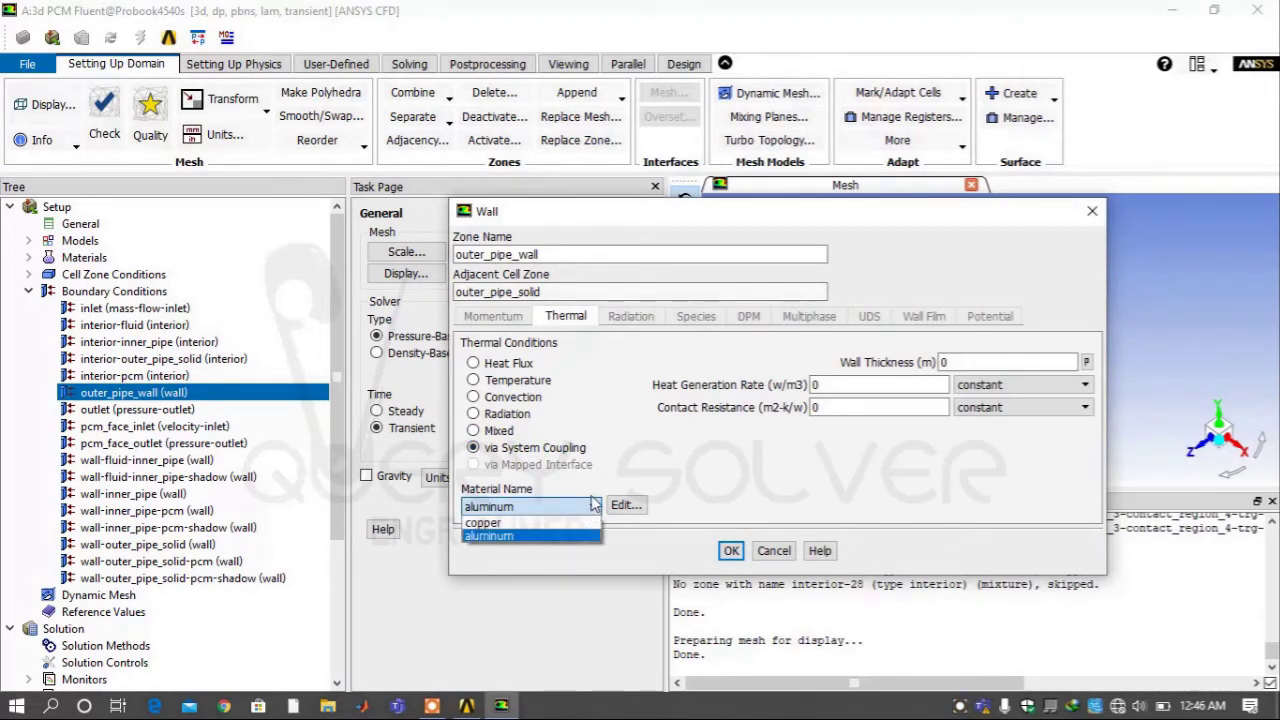
pyautogui.click(520, 385)
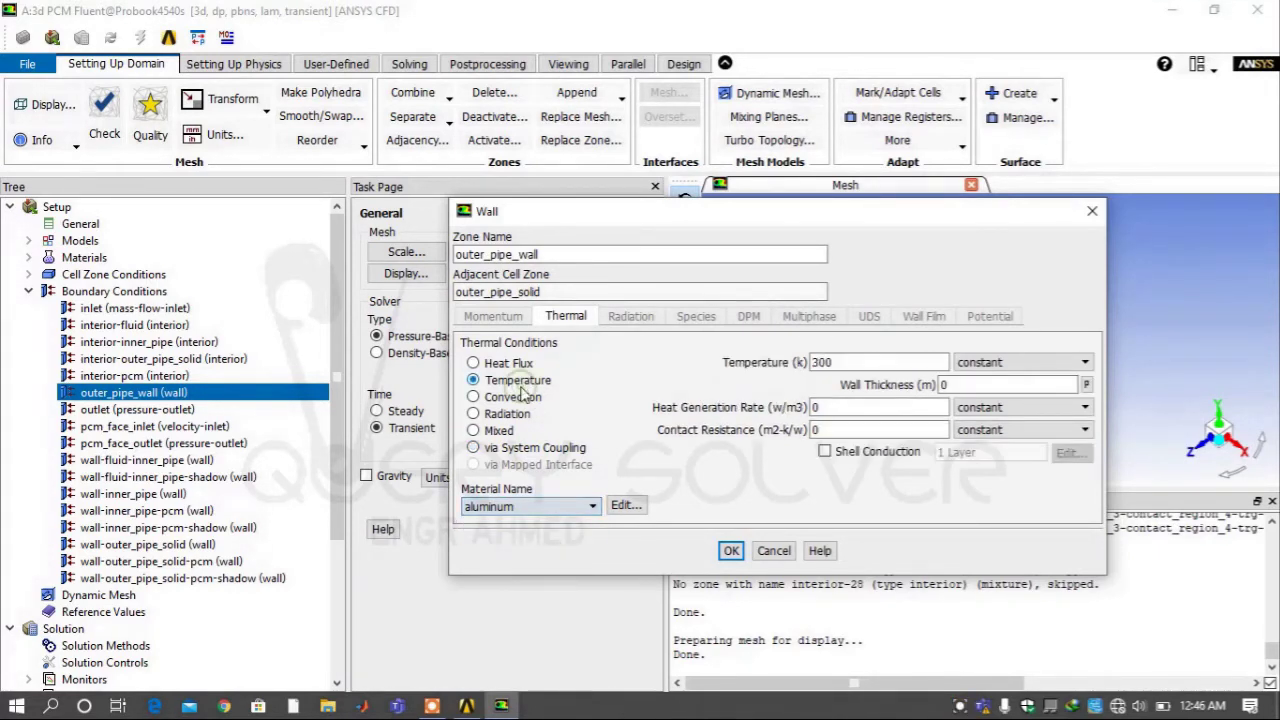
pyautogui.click(824, 452)
pyautogui.doubleClick(855, 362)
pyautogui.write('51')
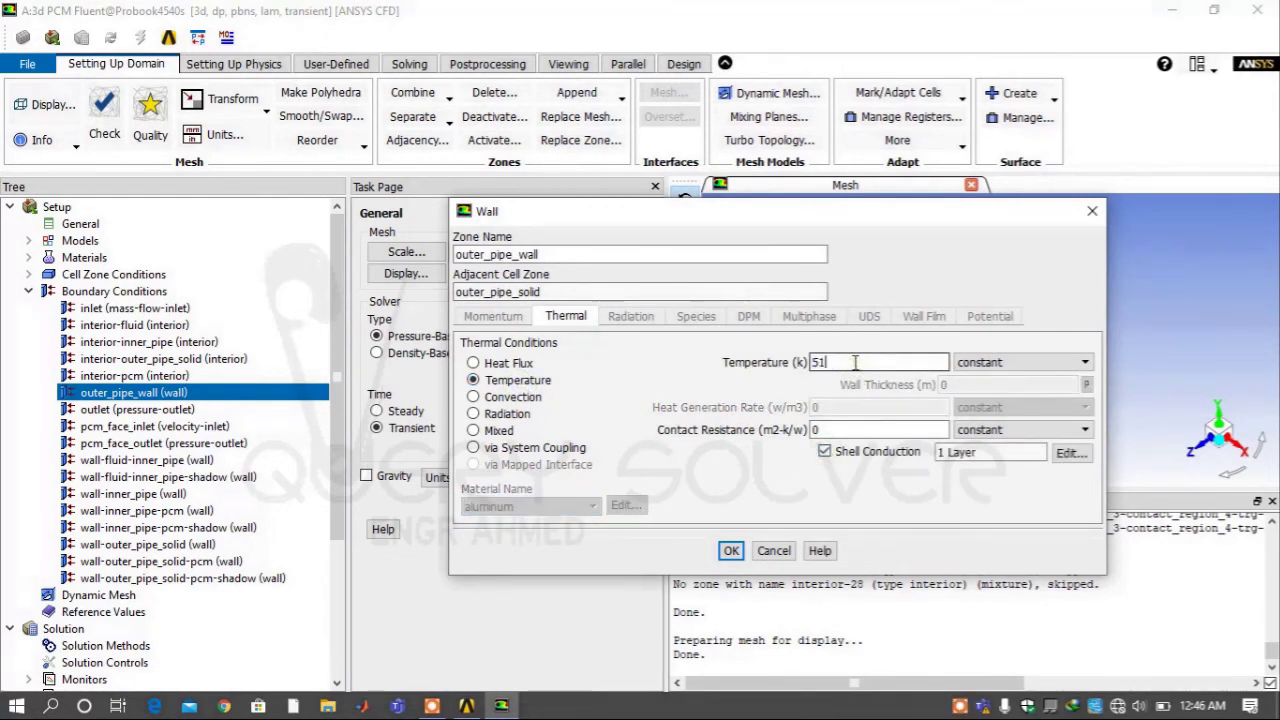
pyautogui.write('1')
# Define the outer_pipe_wall shell conduction layer as copper with a thickness of 0.001 m and apply the wall settings.
pyautogui.click(1063, 452)
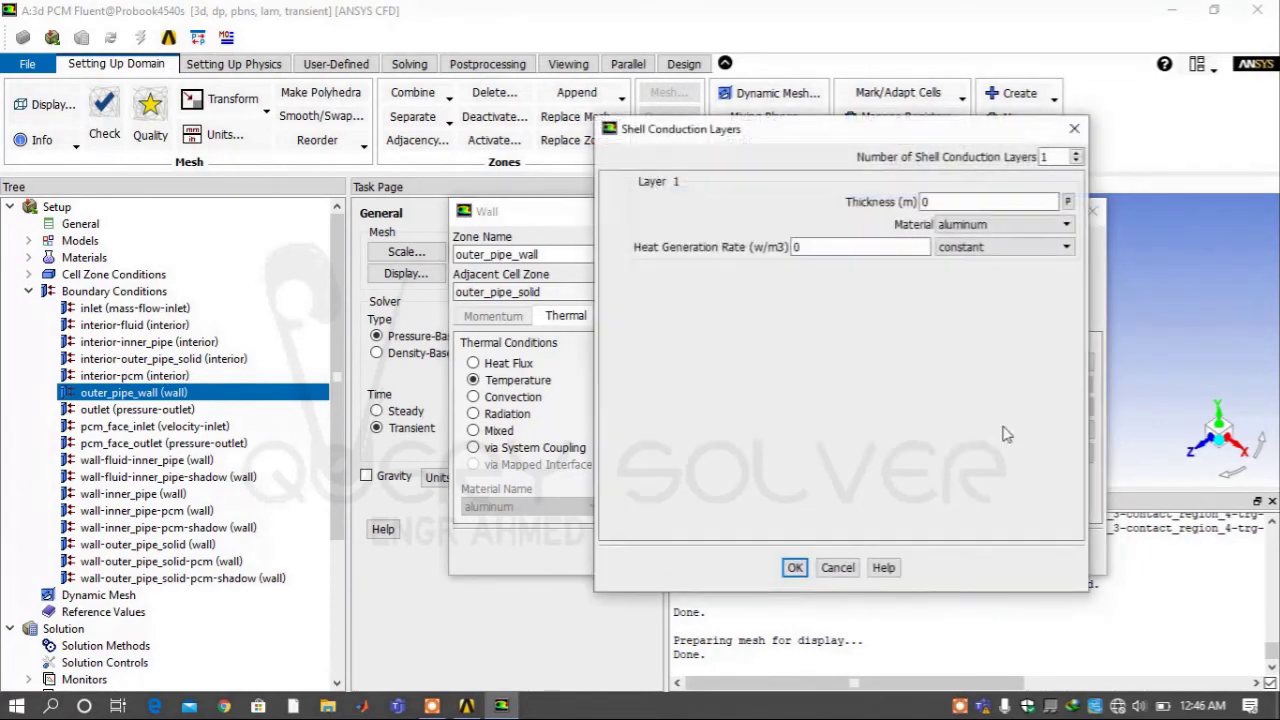
pyautogui.click(967, 203)
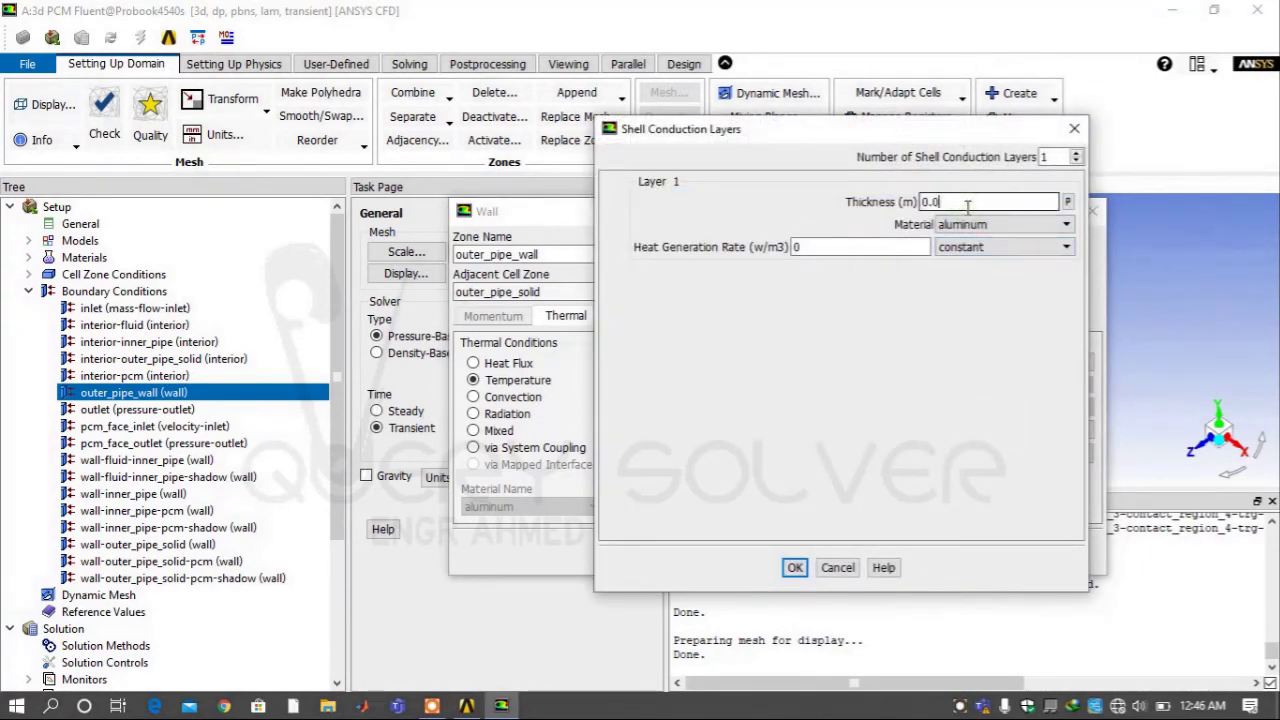
pyautogui.click(962, 225)
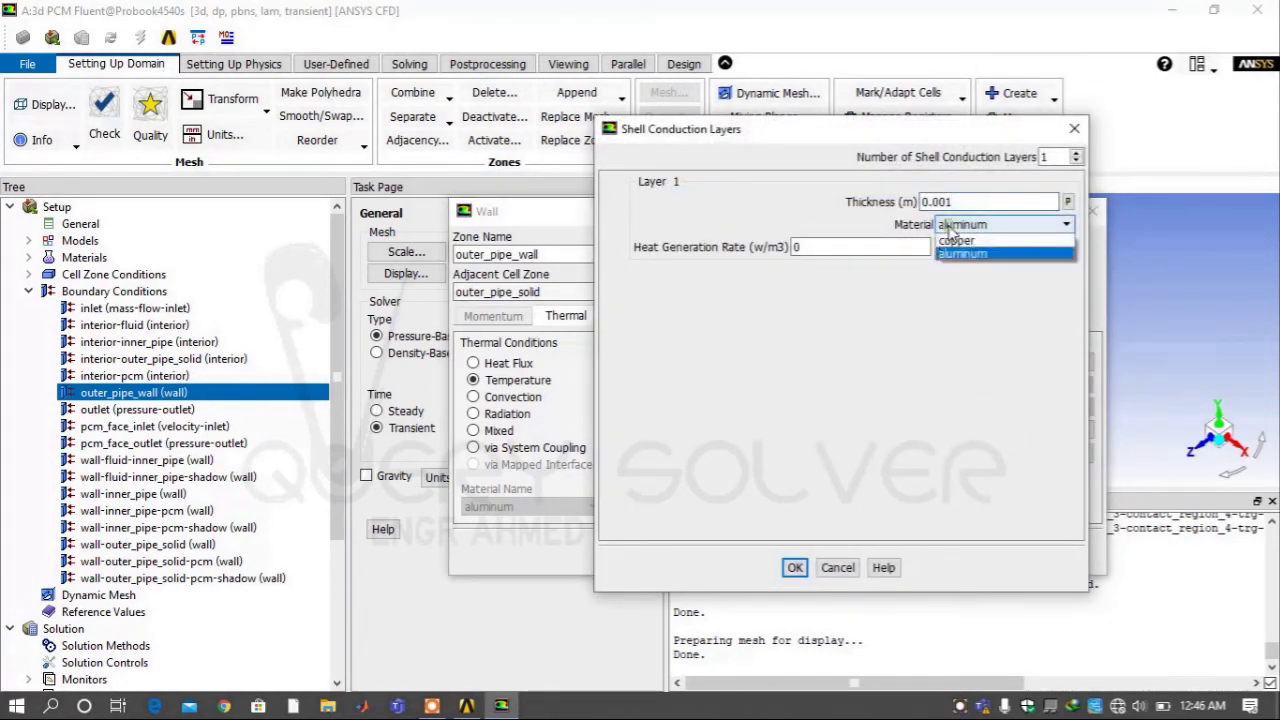
pyautogui.click(956, 242)
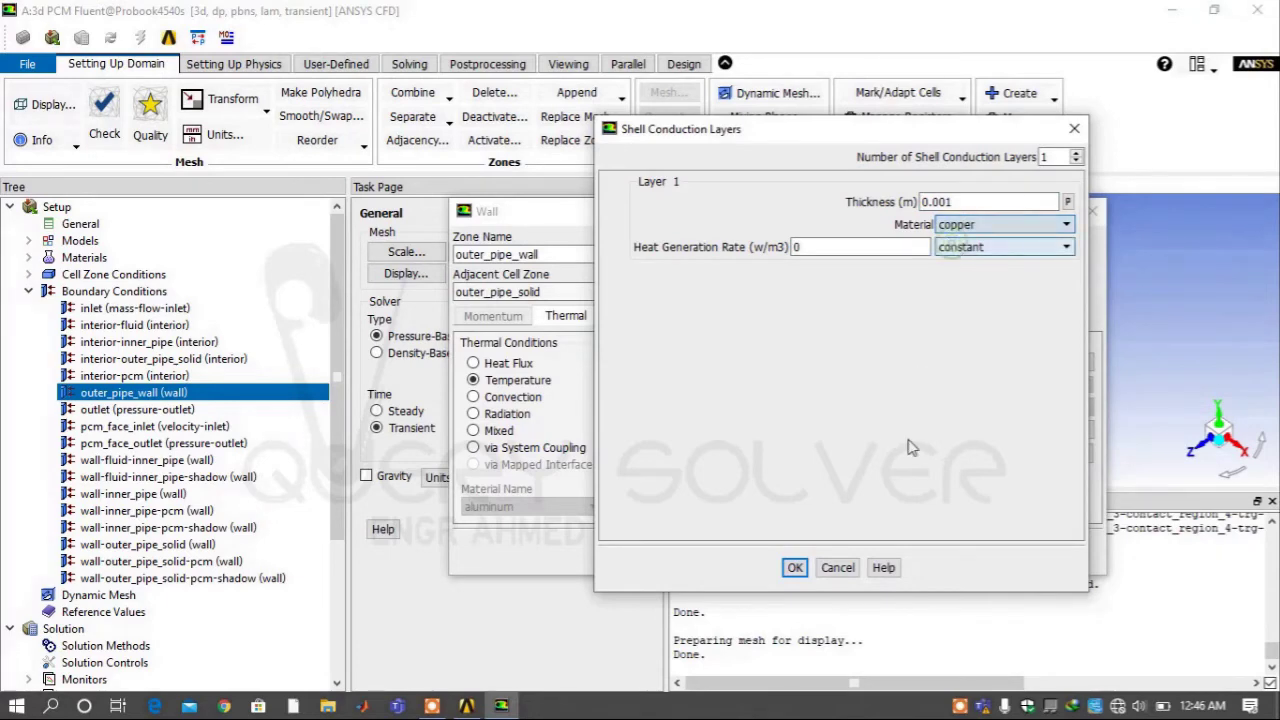
pyautogui.click(795, 567)
pyautogui.click(733, 551)
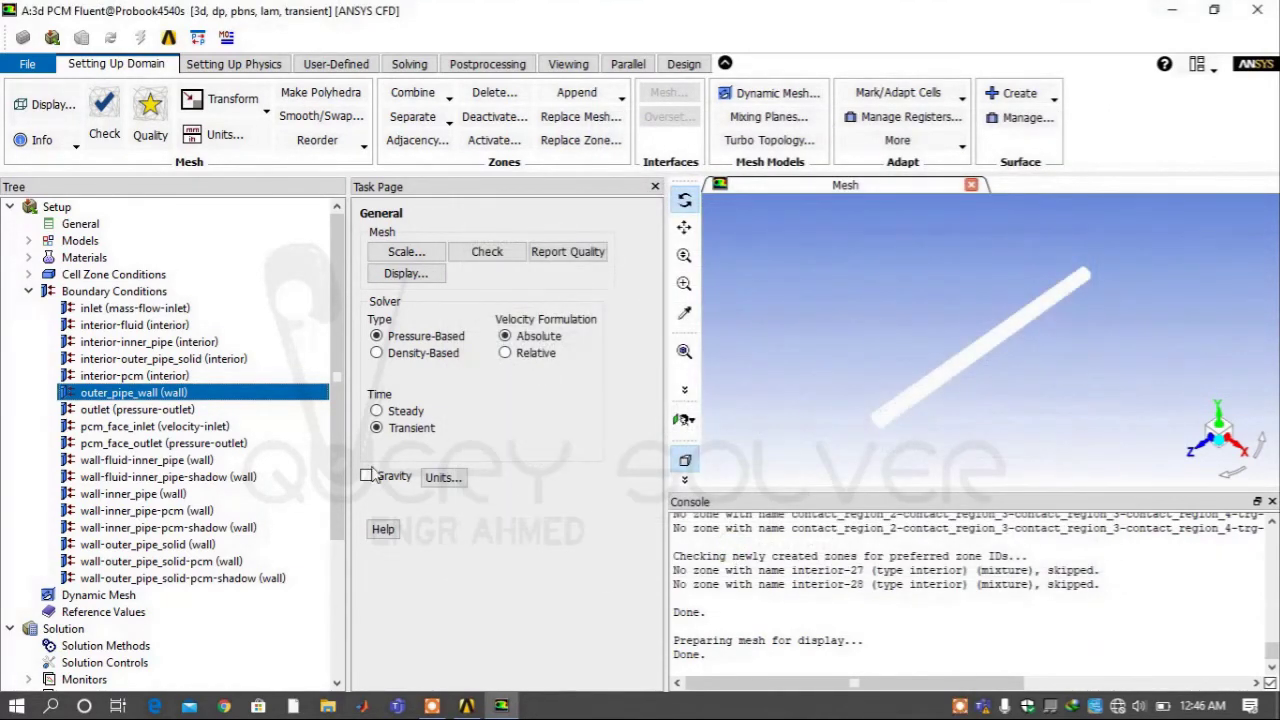
# Change the type of the outlet boundary to outflow.
pyautogui.click(220, 410)
pyautogui.rightClick(222, 412)
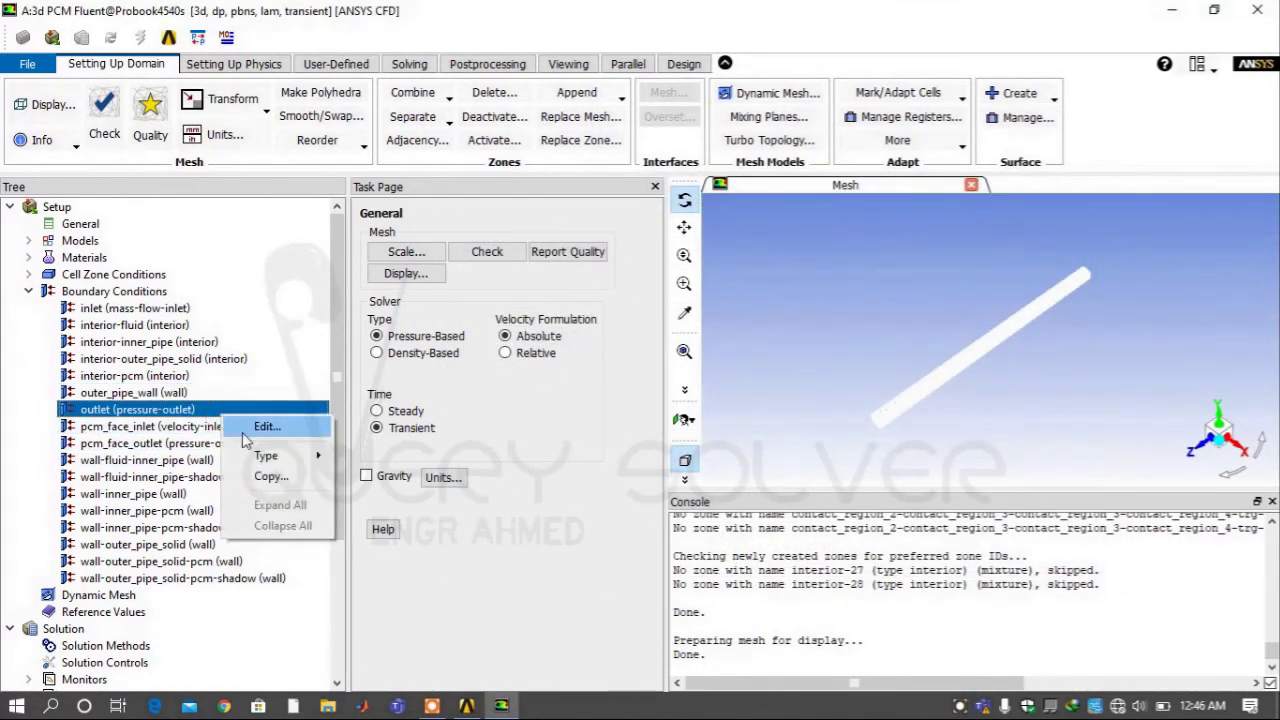
pyautogui.moveTo(275, 456)
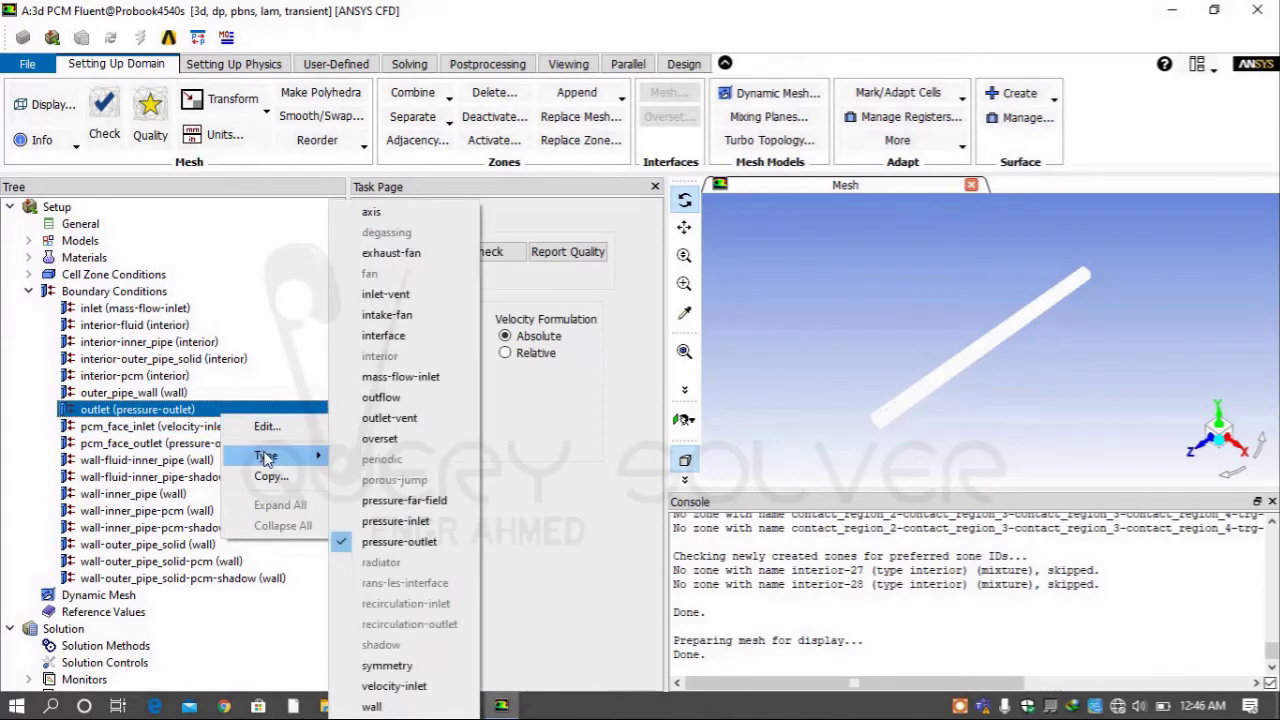
pyautogui.click(378, 397)
# Change the type of pcm_face_inlet to wall and set its thermal condition to via System Coupling.
pyautogui.click(246, 427)
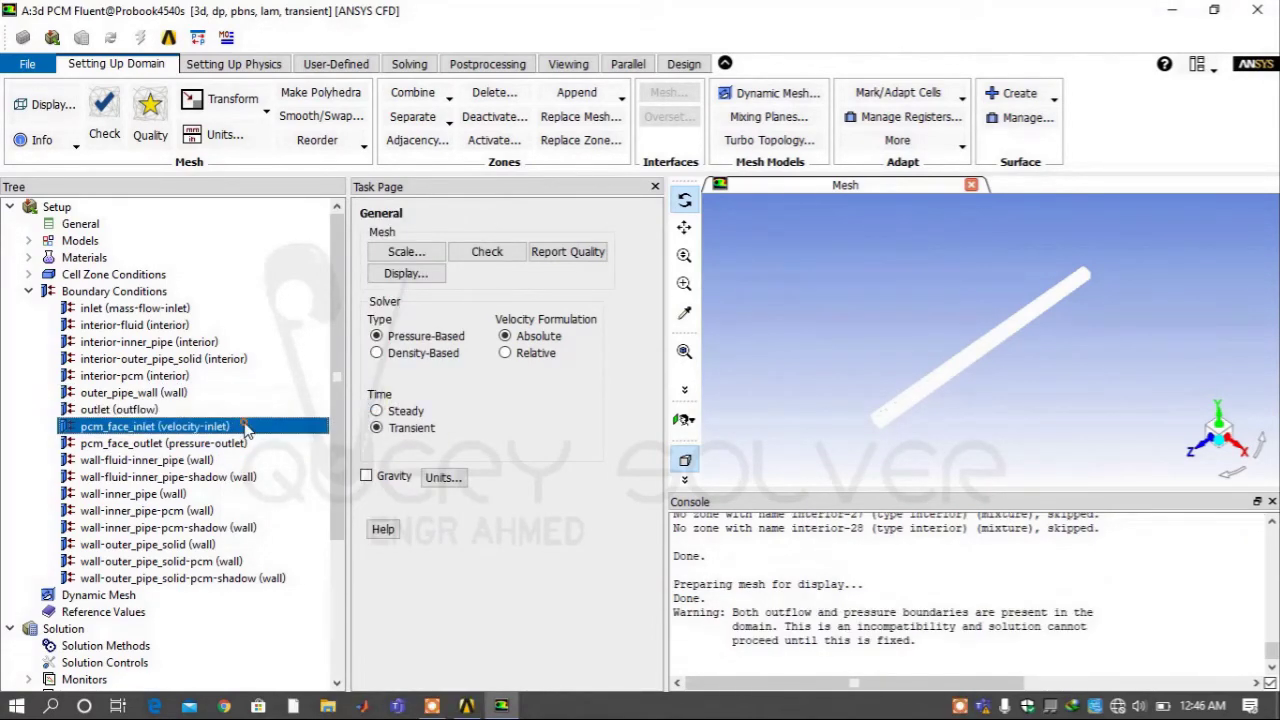
pyautogui.rightClick(246, 427)
pyautogui.moveTo(345, 476)
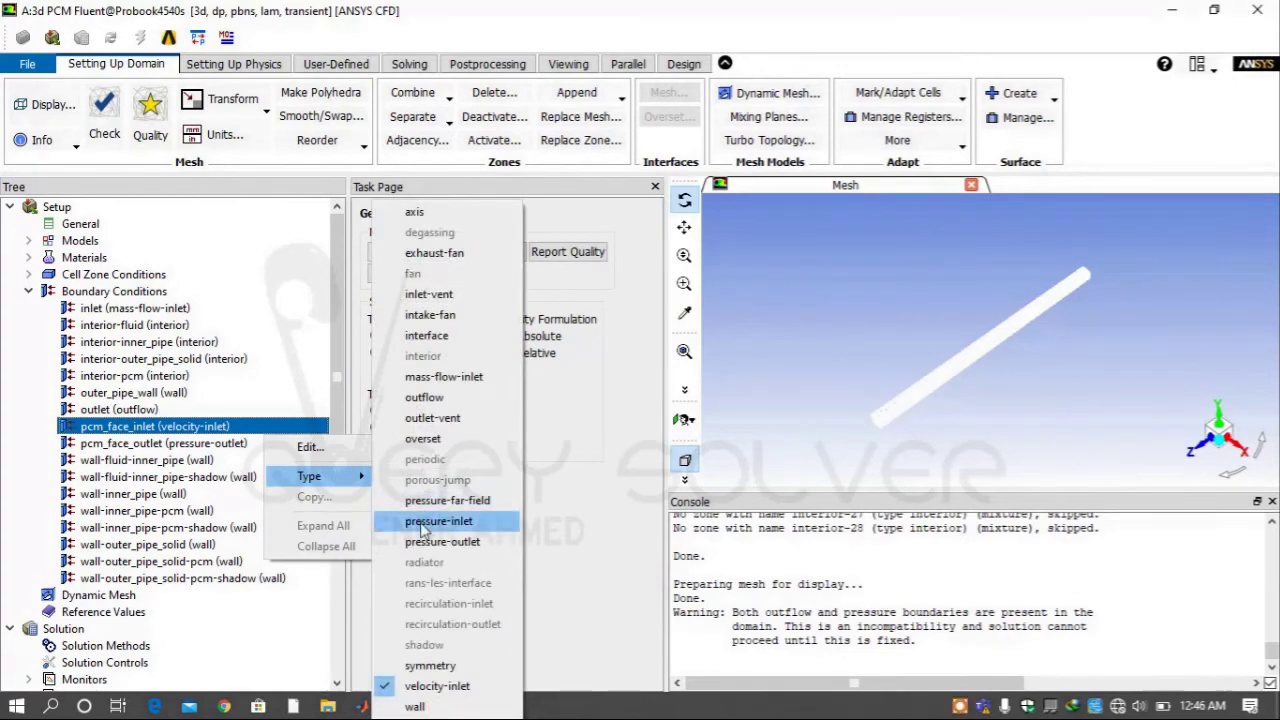
pyautogui.click(414, 706)
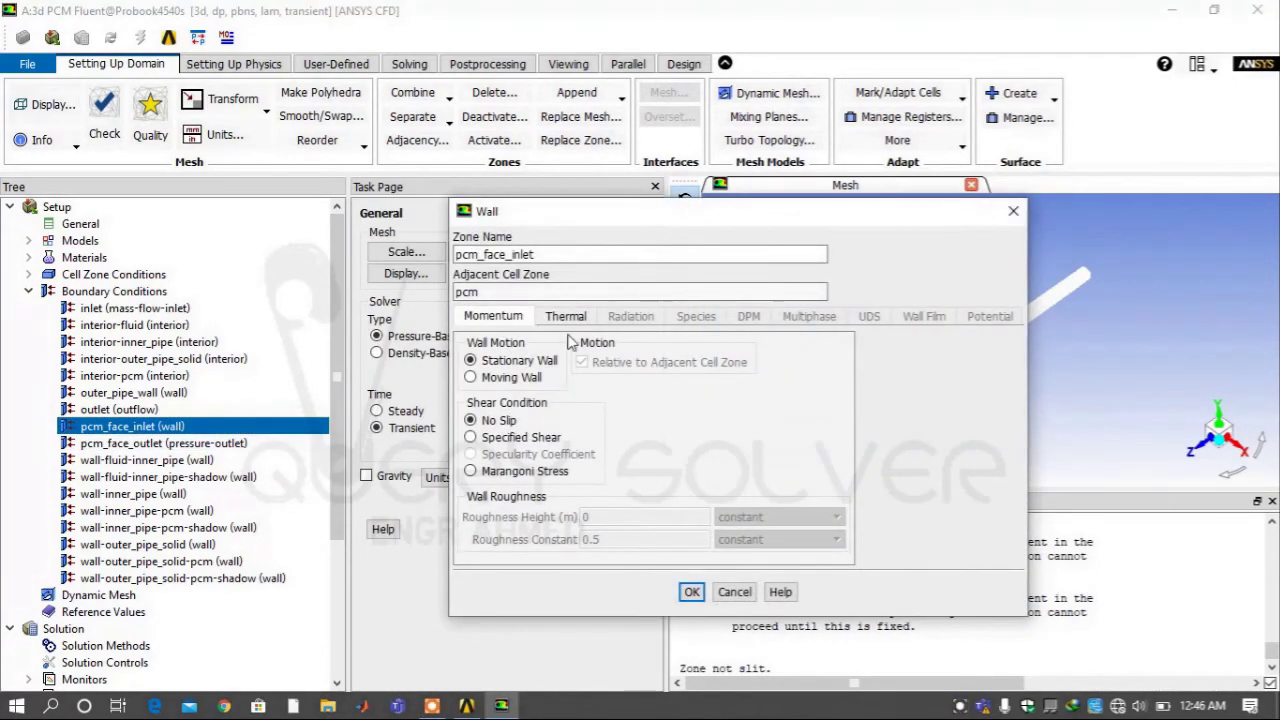
pyautogui.click(566, 318)
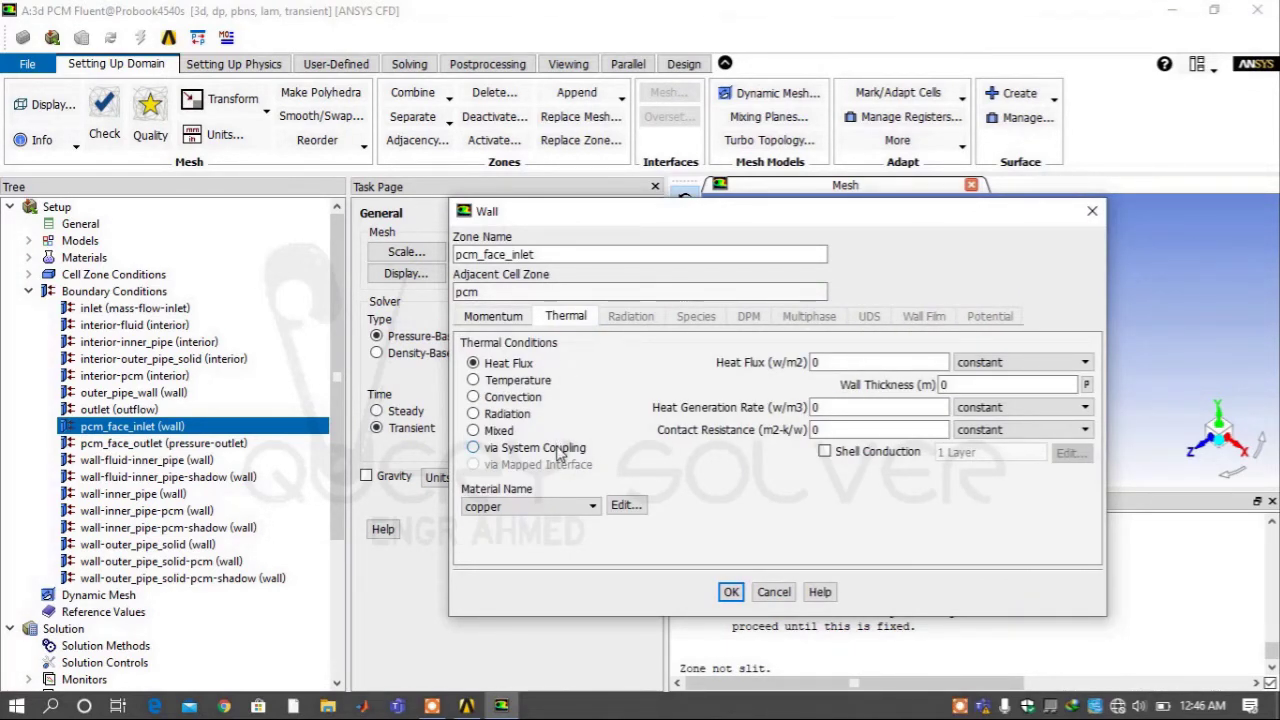
pyautogui.click(473, 448)
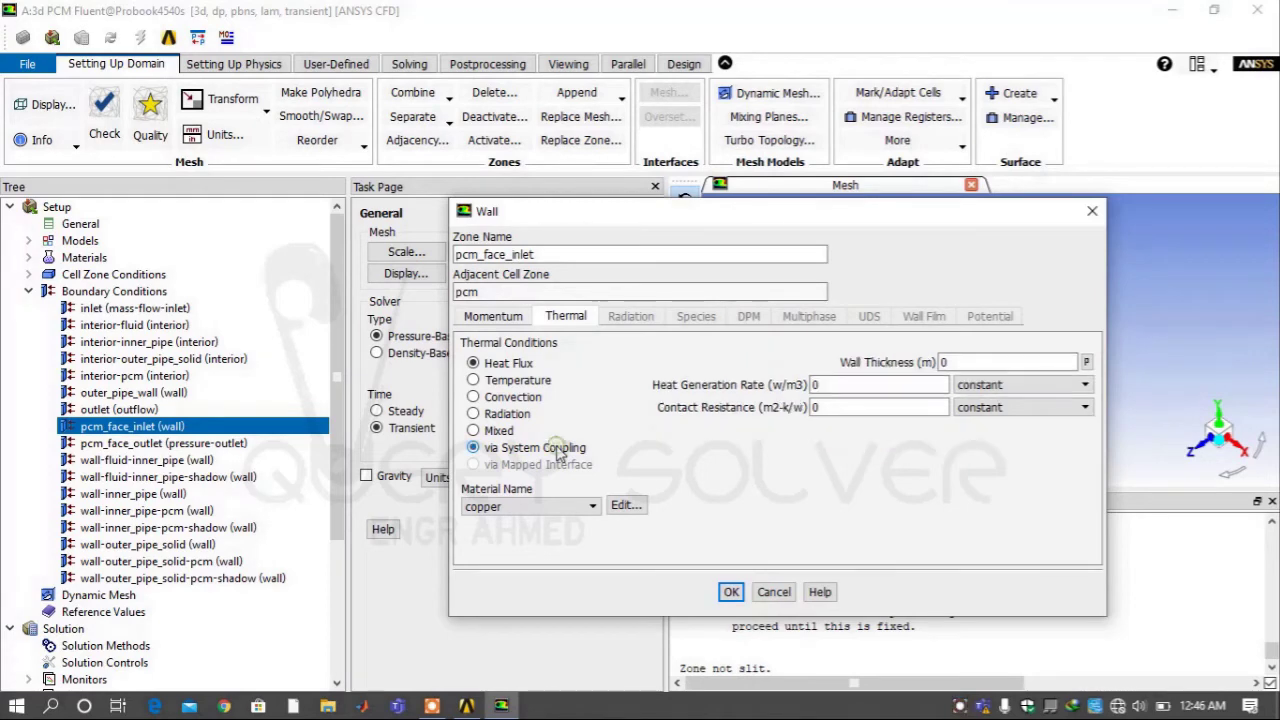
pyautogui.click(730, 592)
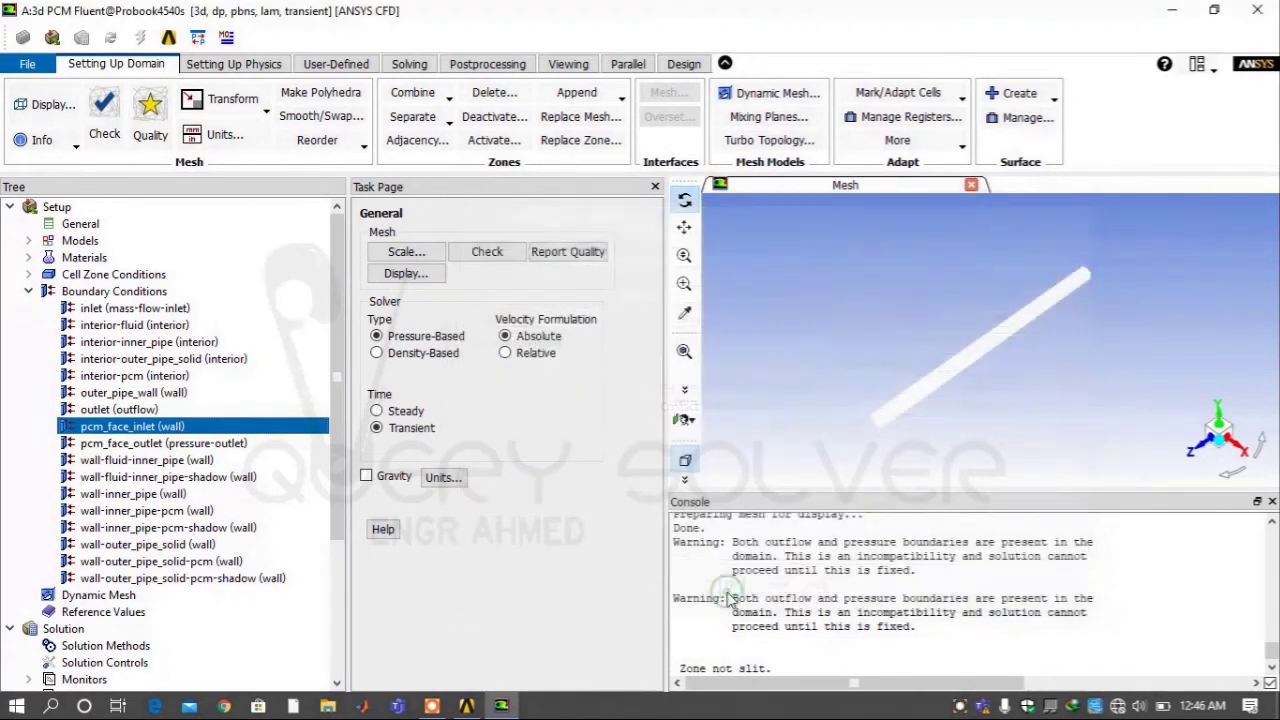
# Change the type of pcm_face_outlet to wall and set its thermal condition to via System Coupling.
pyautogui.rightClick(265, 455)
pyautogui.moveTo(309, 492)
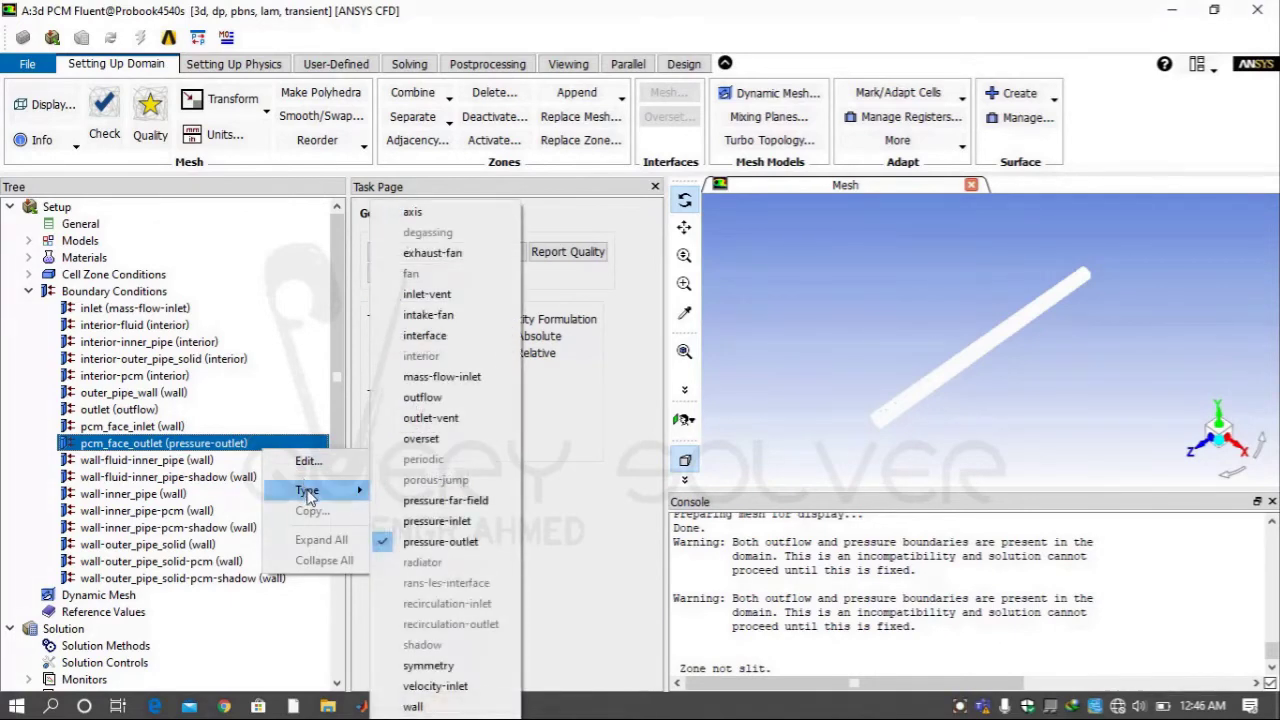
pyautogui.moveTo(372, 490)
pyautogui.click(428, 700)
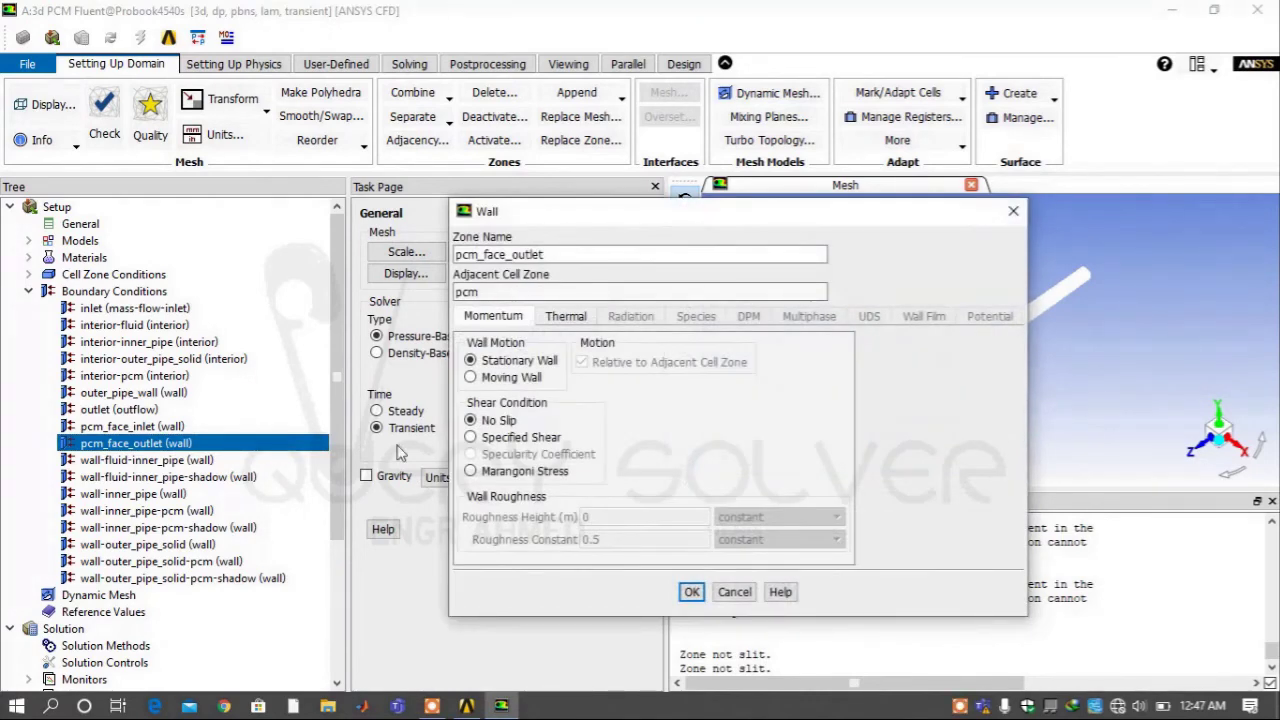
pyautogui.click(565, 318)
pyautogui.click(510, 447)
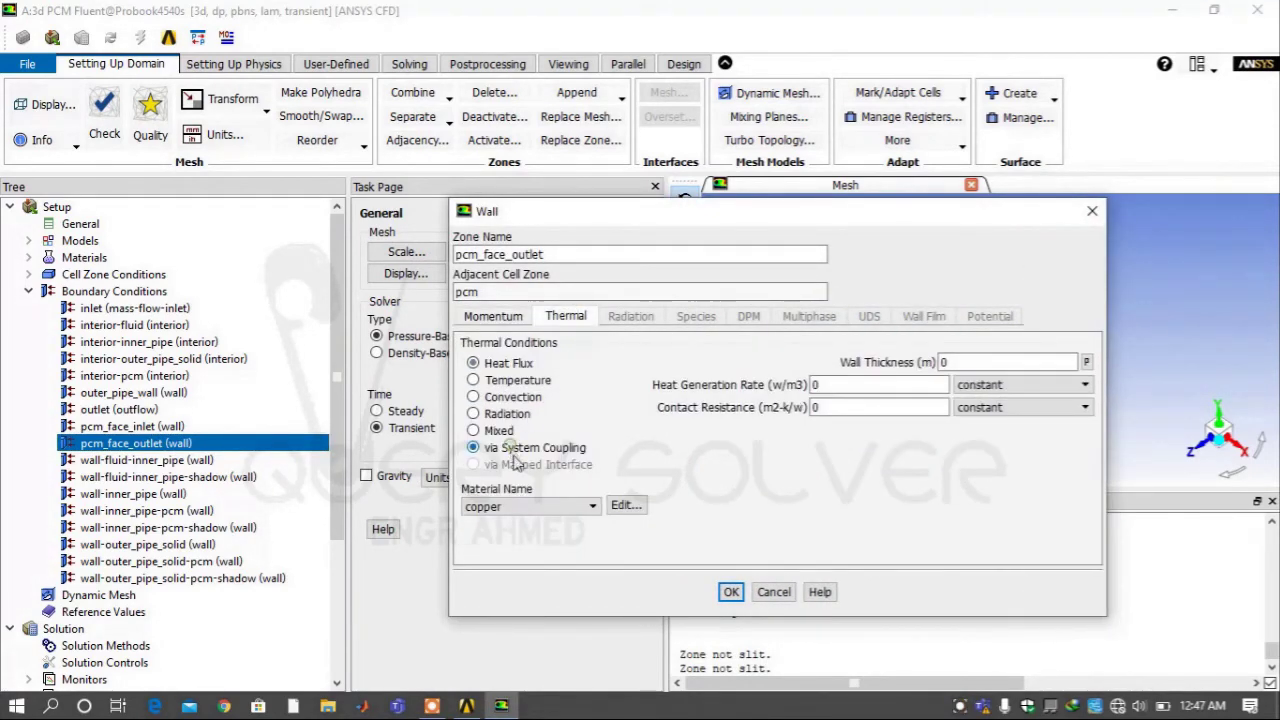
pyautogui.click(729, 592)
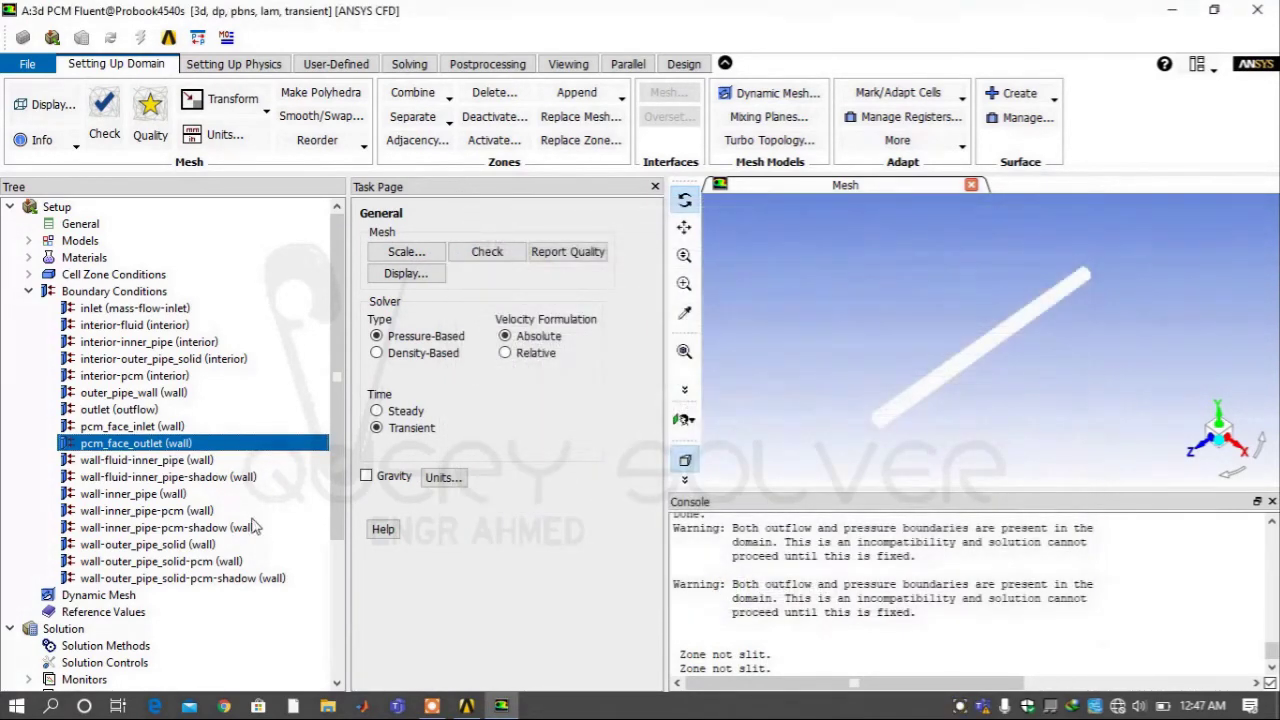
# Enable shell conduction on wall-fluid-inner_pipe with a layer thickness of 0.001 m and apply the wall settings.
pyautogui.click(180, 462)
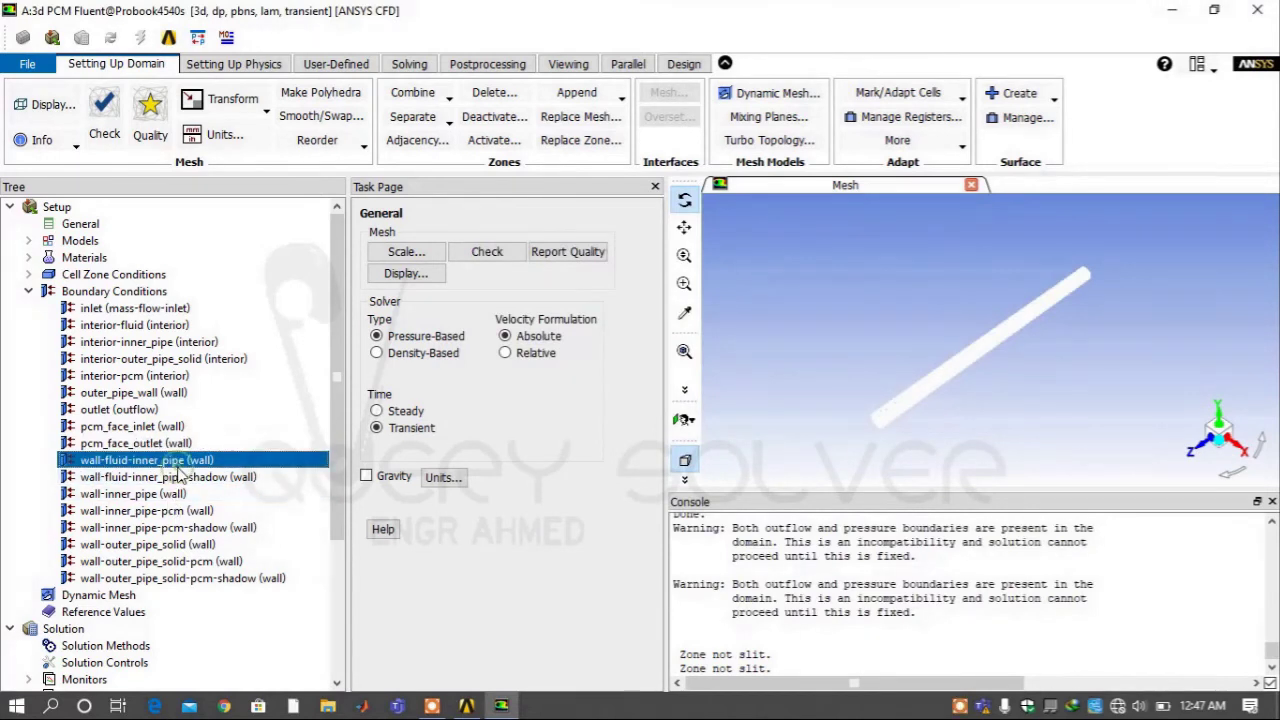
pyautogui.rightClick(180, 470)
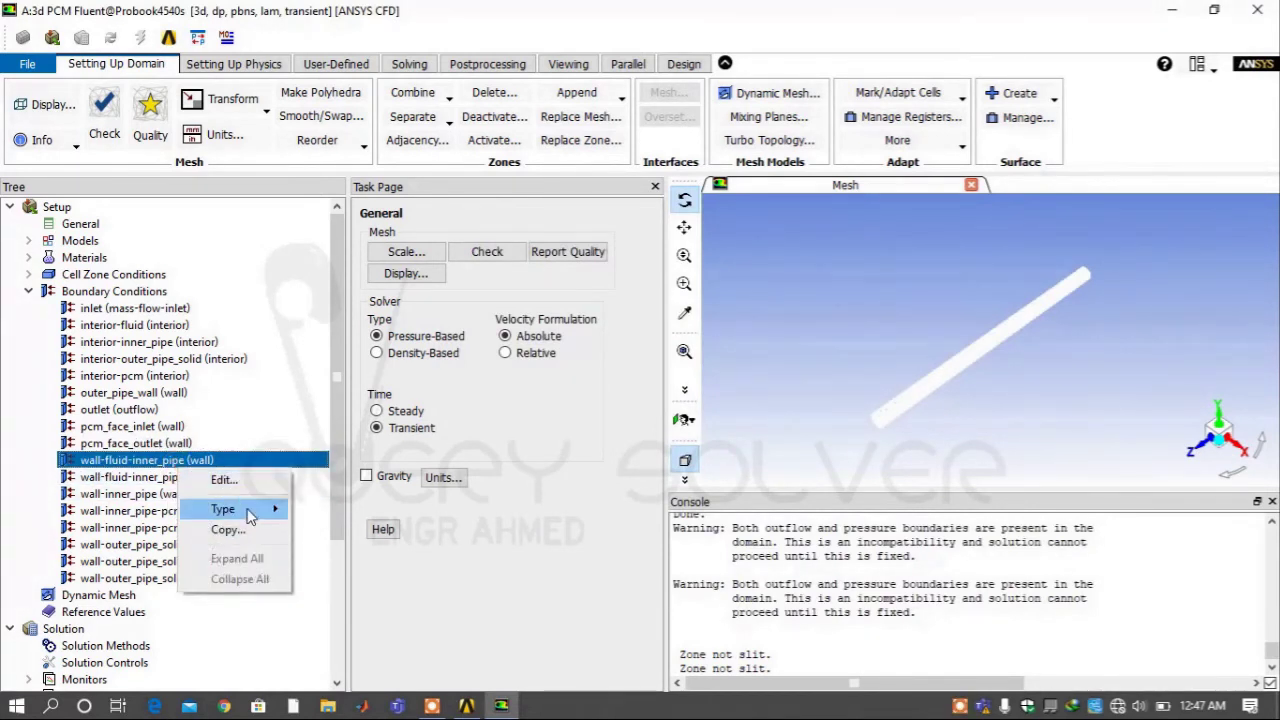
pyautogui.click(246, 480)
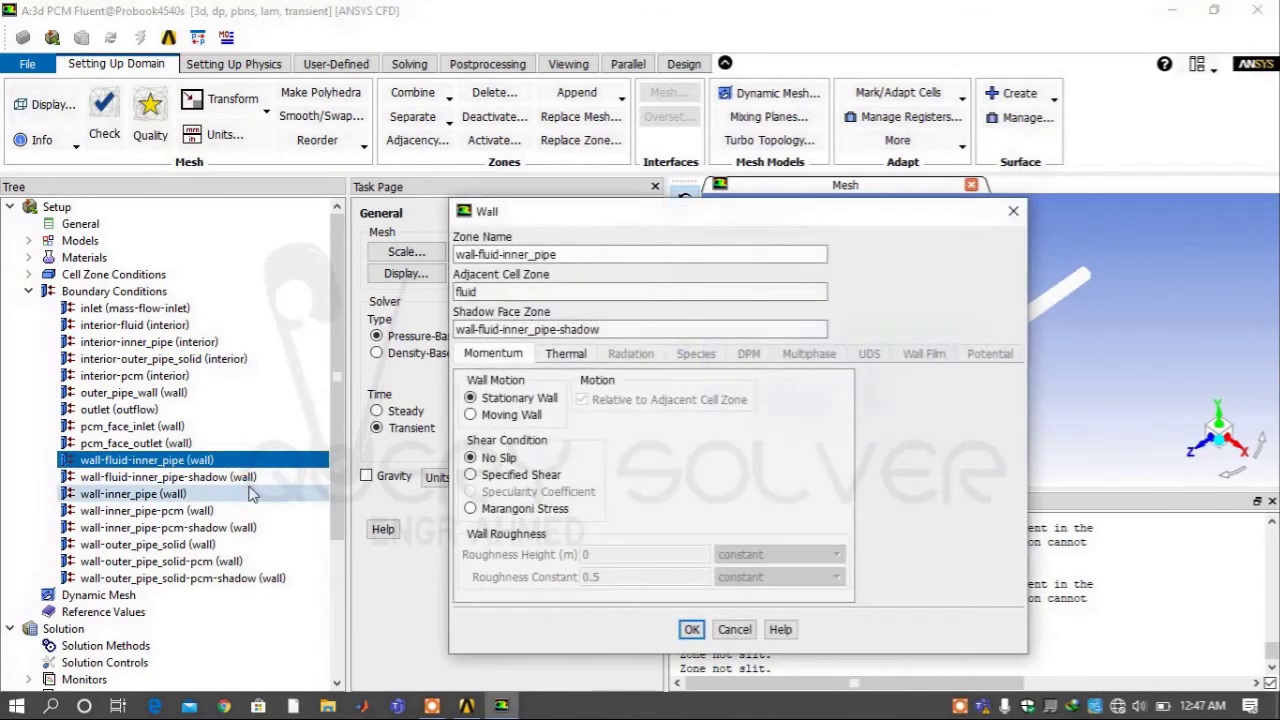
pyautogui.click(588, 353)
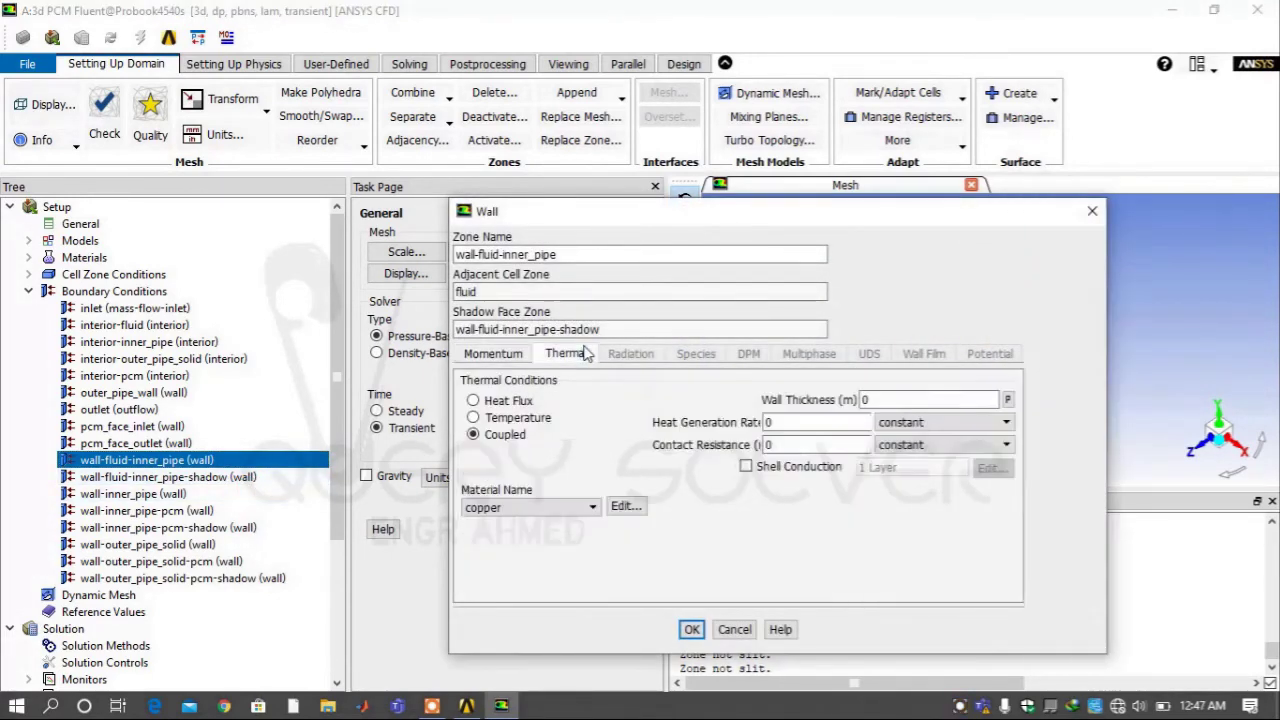
pyautogui.click(842, 470)
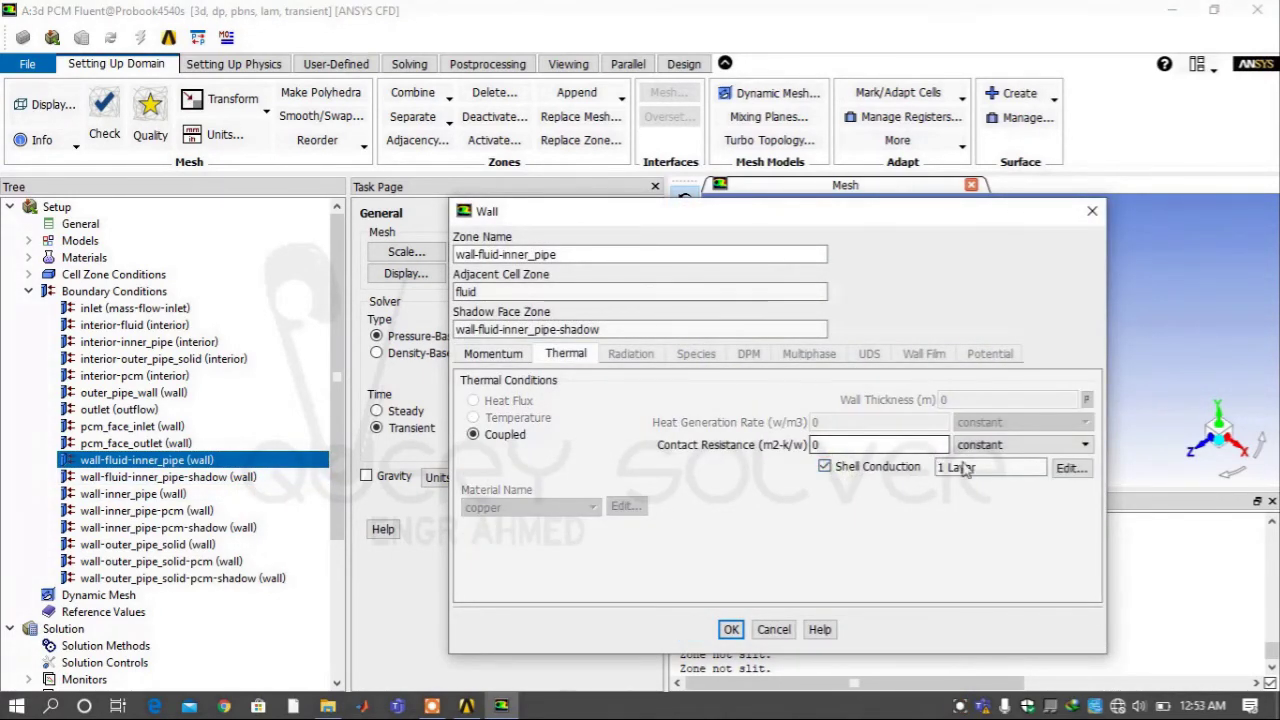
pyautogui.click(1068, 468)
pyautogui.click(965, 201)
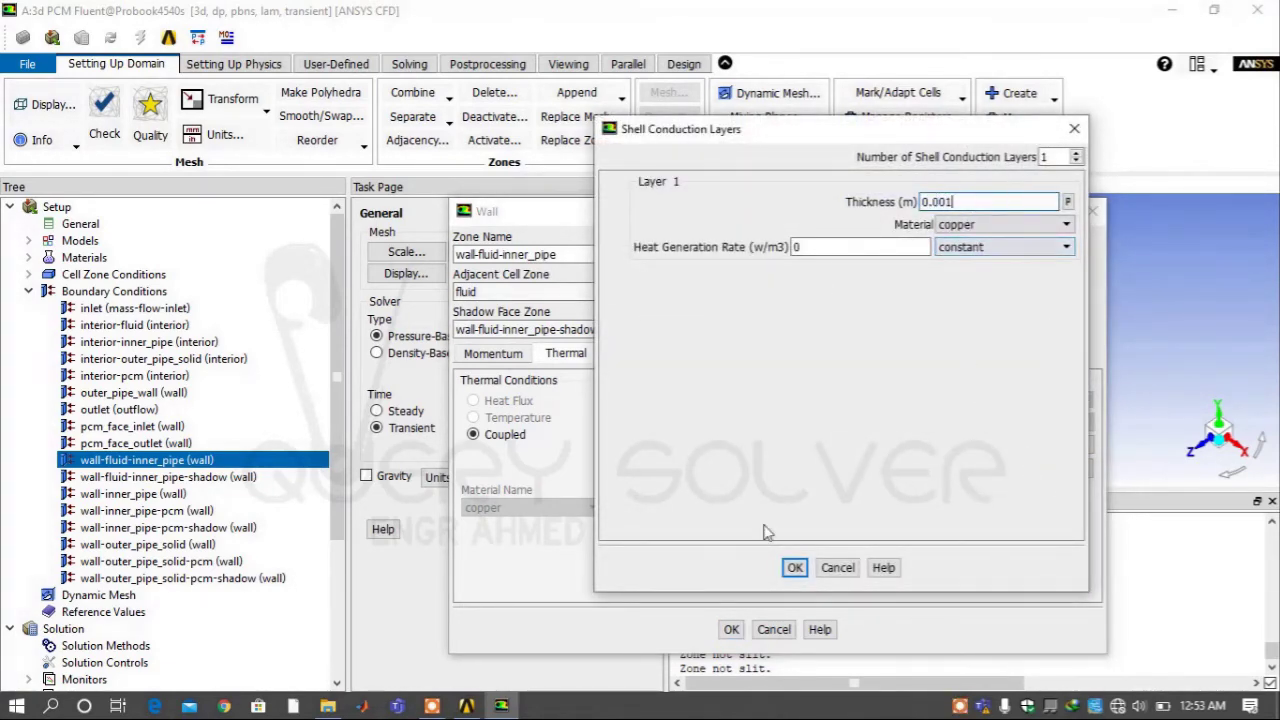
pyautogui.click(794, 567)
pyautogui.click(731, 629)
# Check the thickness and material of the shell conduction layer on wall-fluid-inner_pipe-shadow.
pyautogui.click(226, 479)
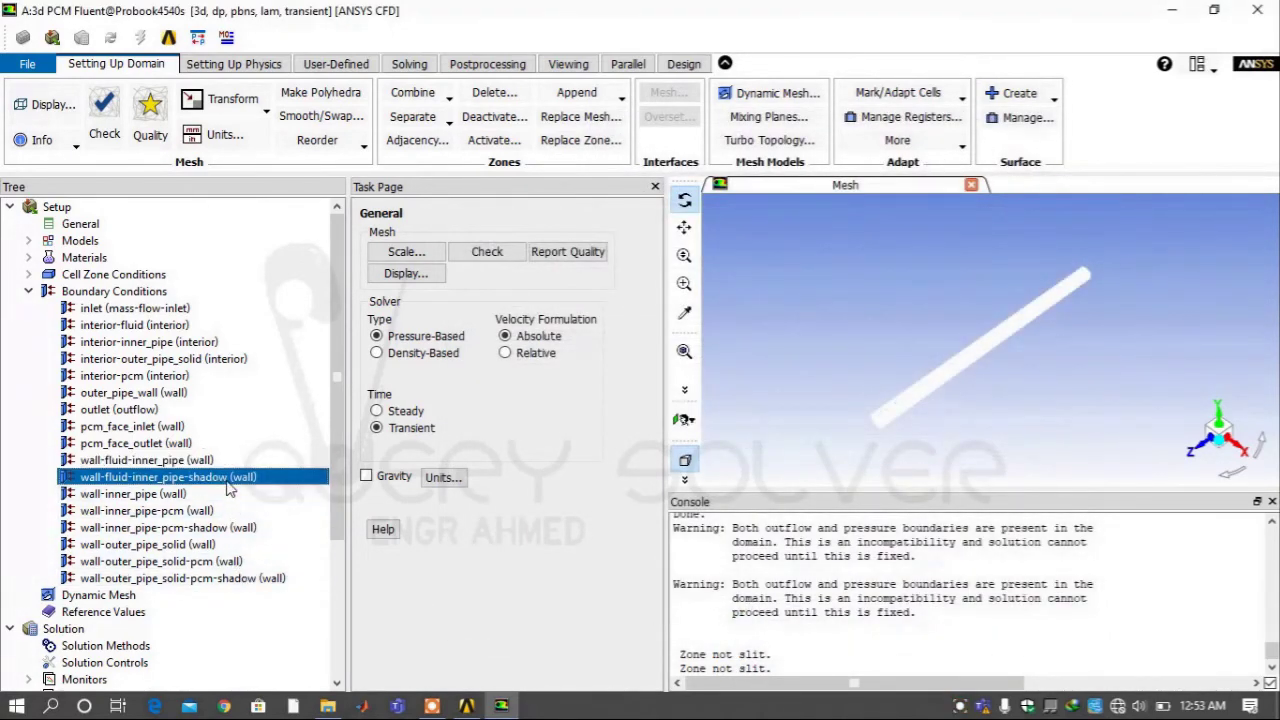
pyautogui.doubleClick(226, 477)
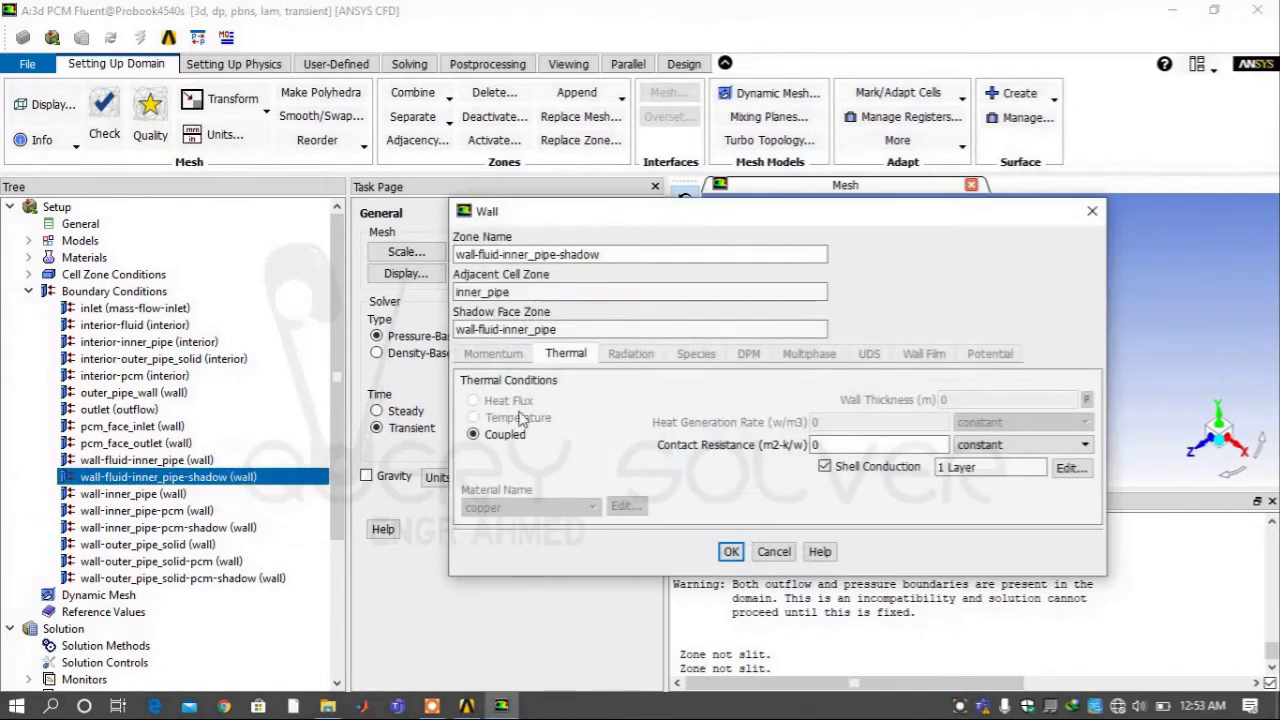
pyautogui.click(1069, 469)
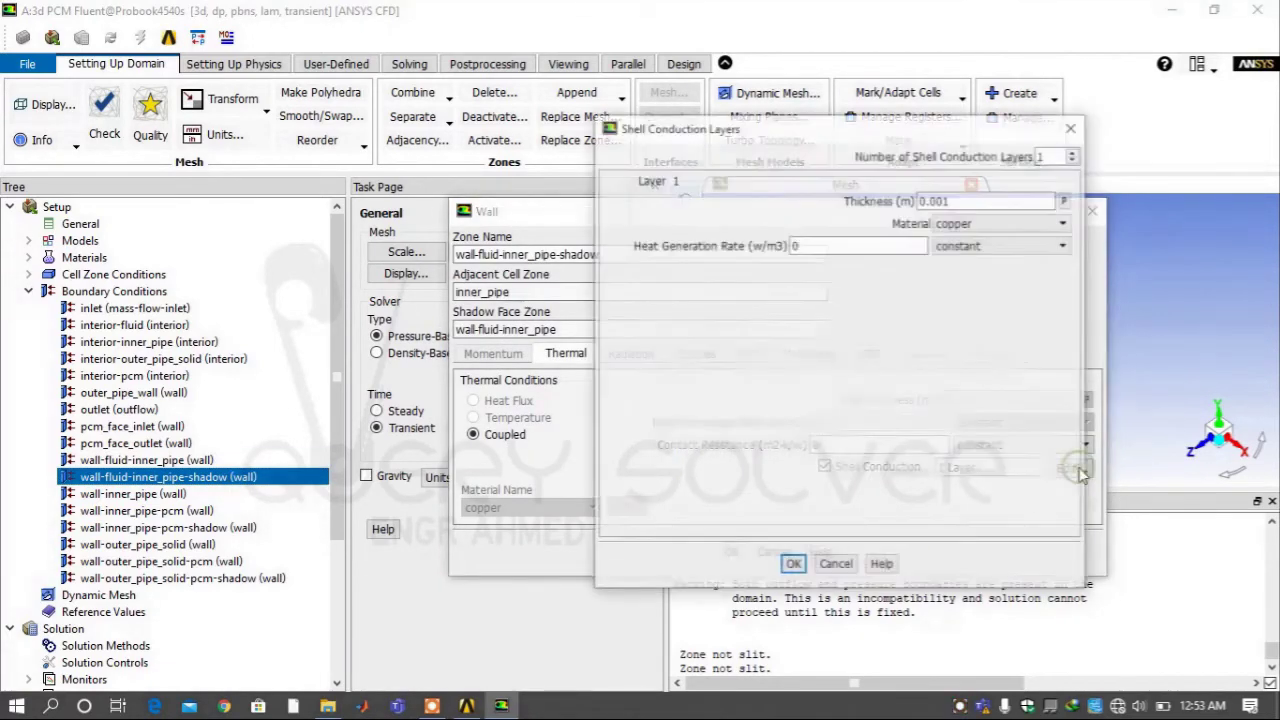
pyautogui.click(796, 567)
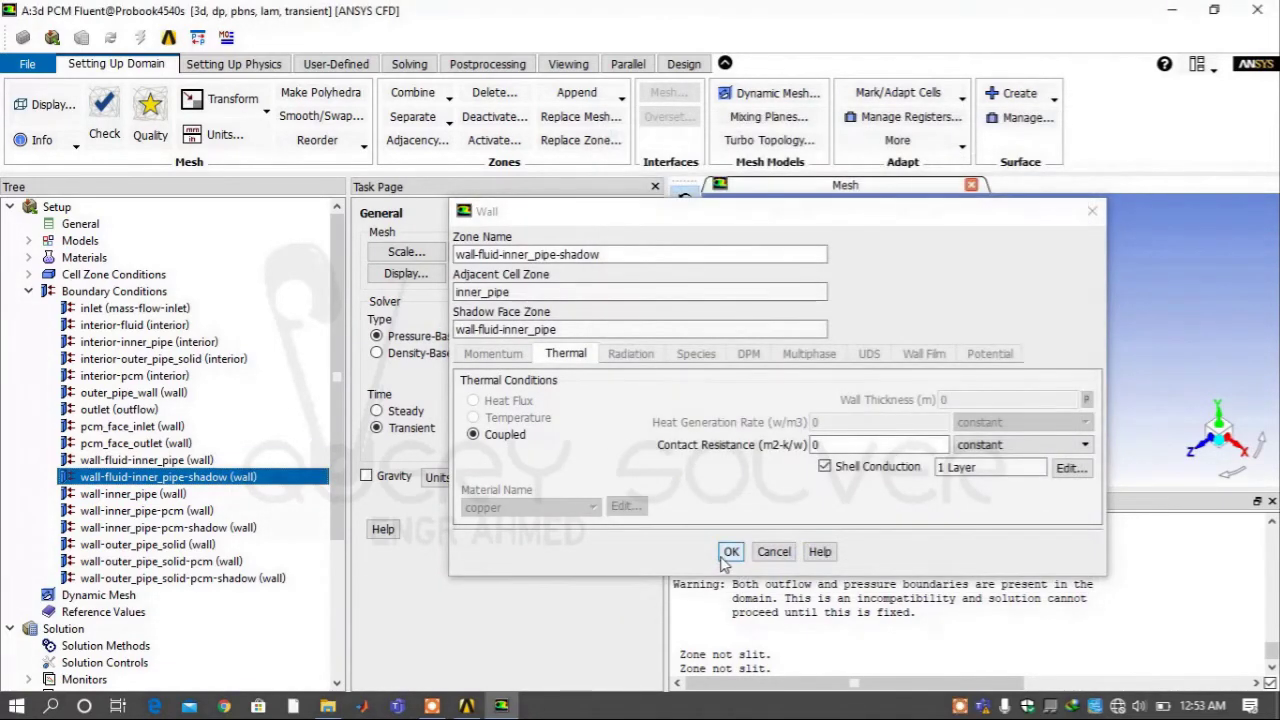
pyautogui.click(728, 560)
# Set the thermal condition of wall-inner_pipe to via System Coupling and apply the wall settings.
pyautogui.doubleClick(234, 494)
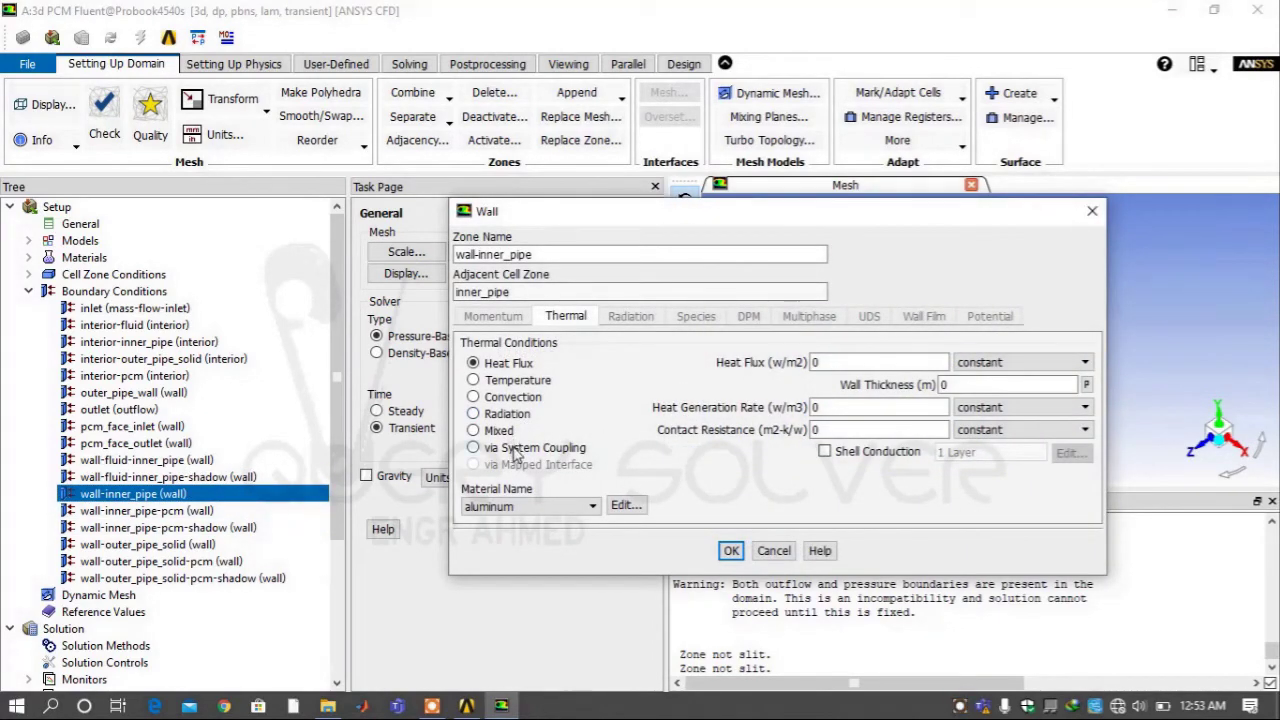
pyautogui.click(474, 448)
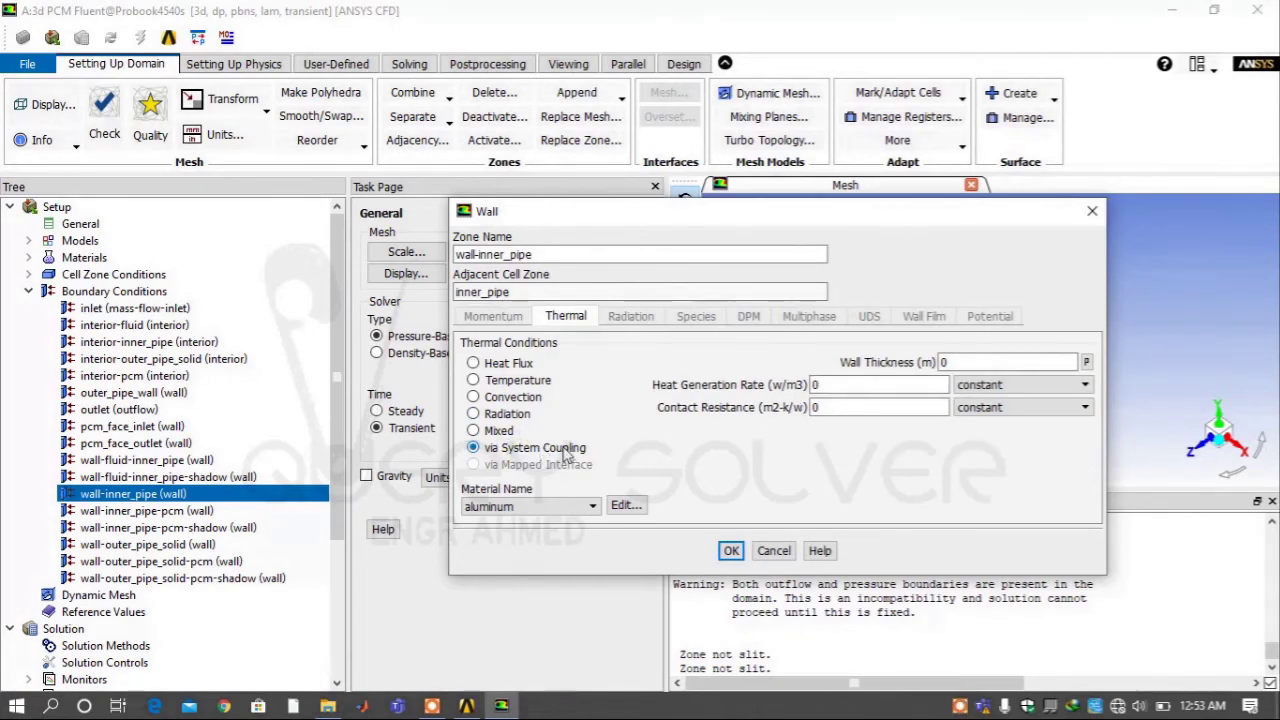
pyautogui.click(731, 551)
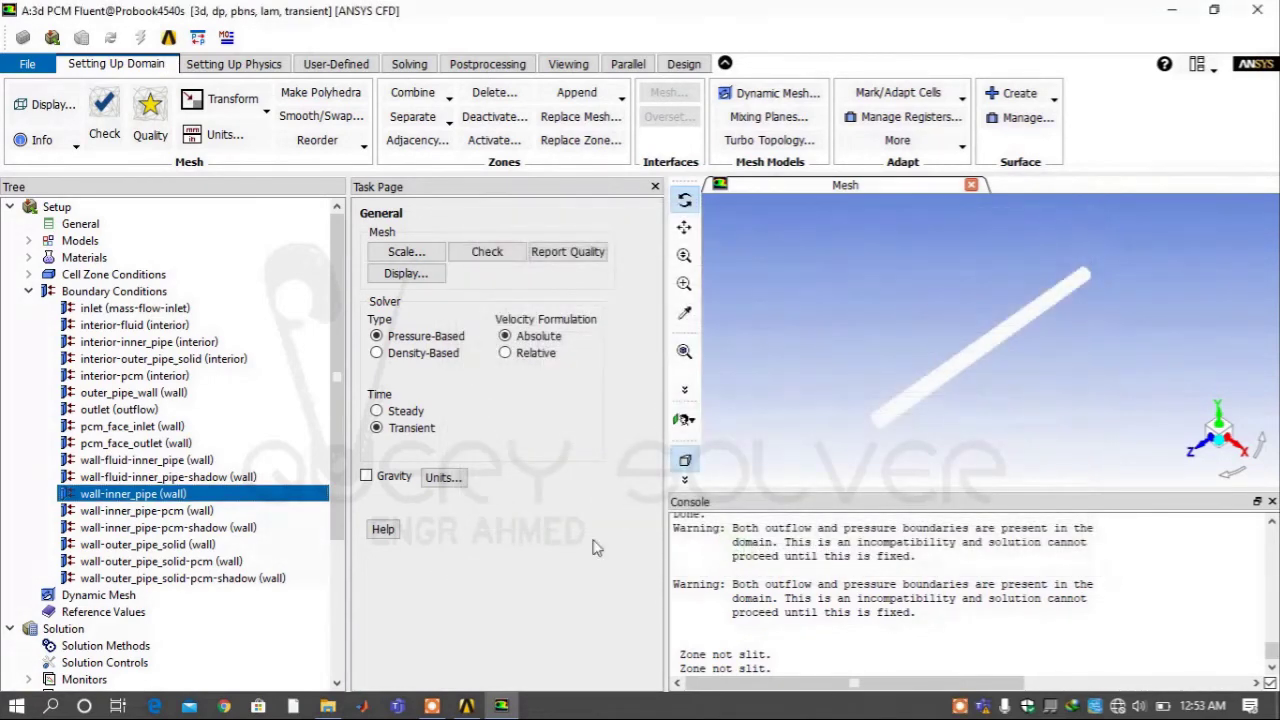
# Enable shell conduction on wall-inner_pipe-pcm with a layer thickness of 0.001 m and apply the wall settings.
pyautogui.click(232, 511)
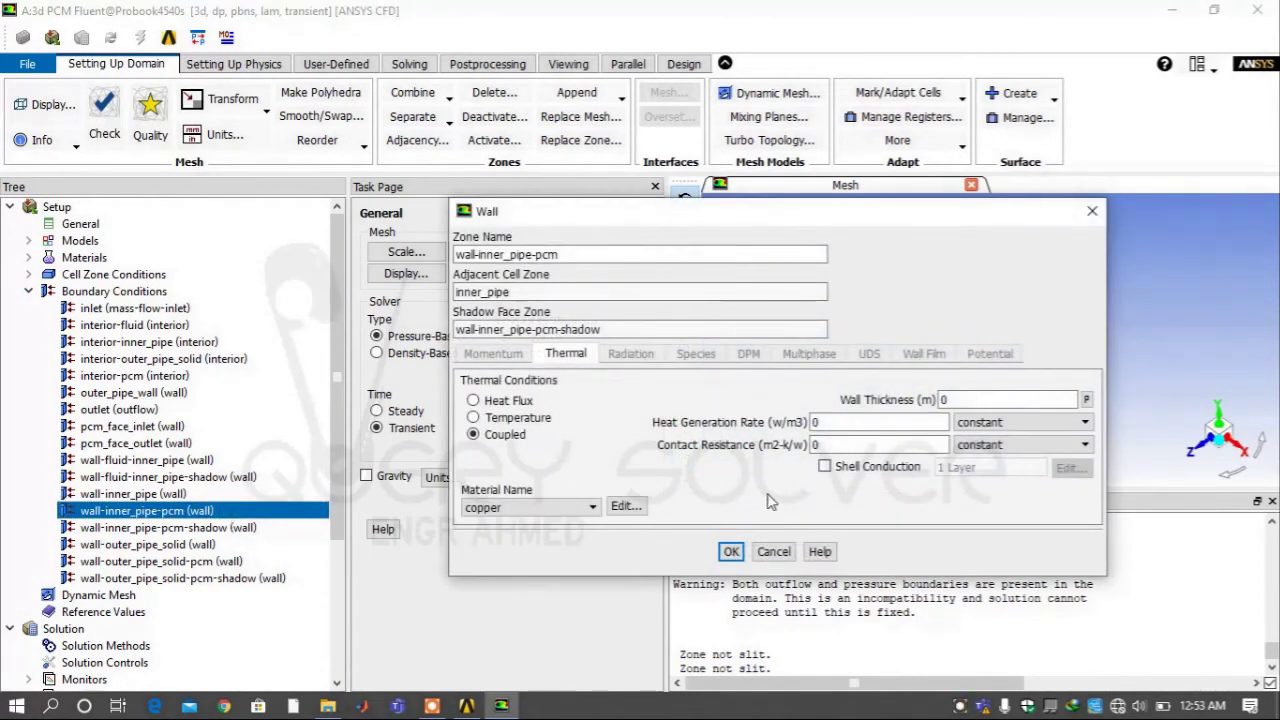
pyautogui.click(878, 467)
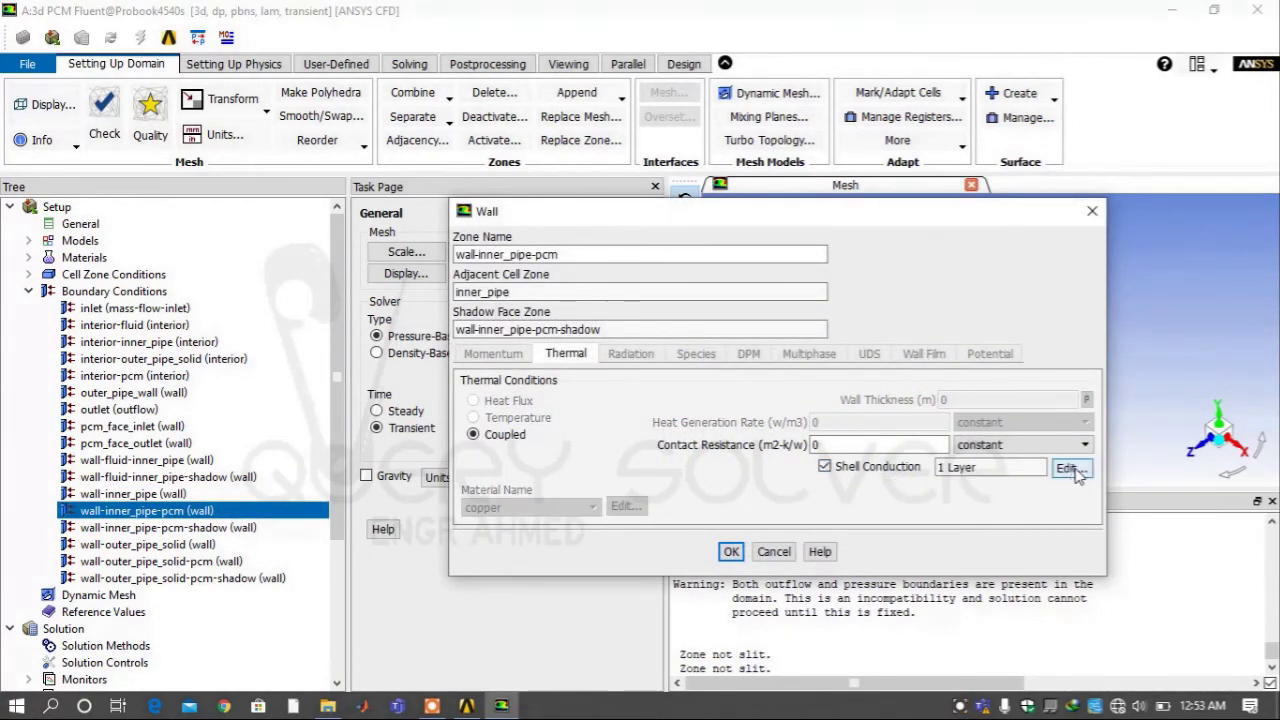
pyautogui.click(1070, 469)
pyautogui.click(978, 196)
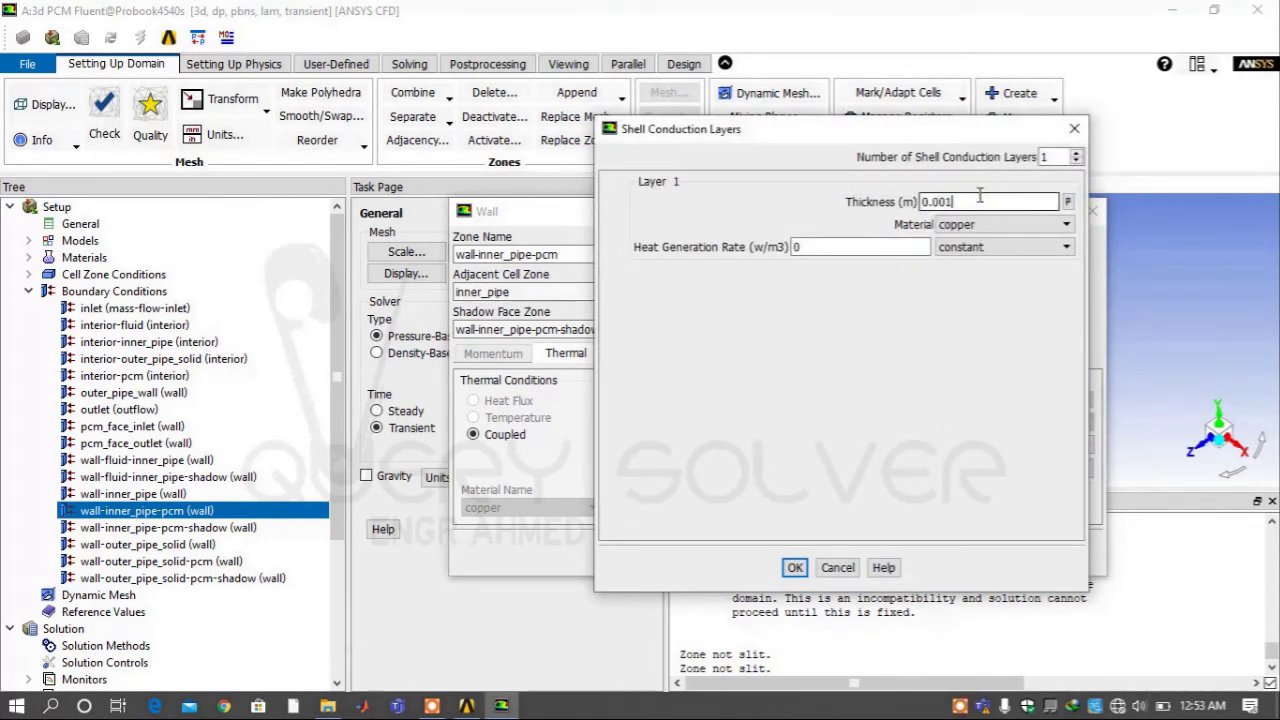
pyautogui.click(794, 567)
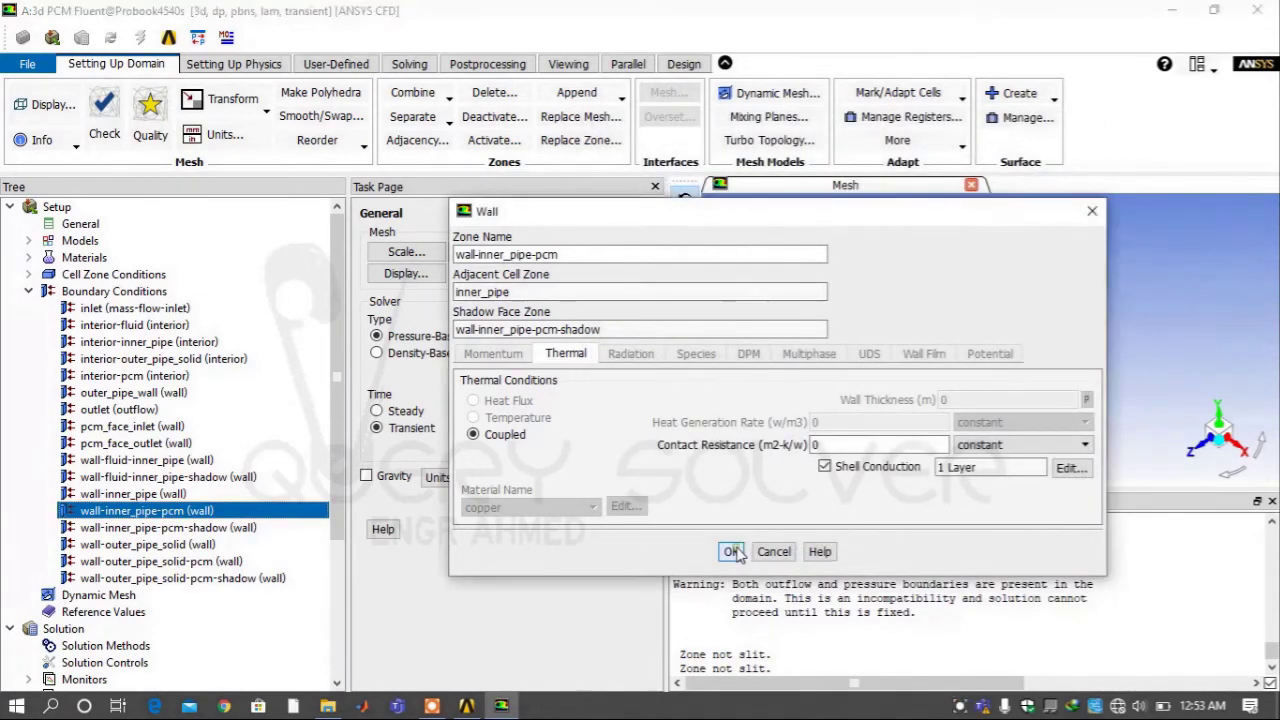
pyautogui.click(733, 552)
# Check the thickness and material of the shell conduction layer on wall-inner_pipe-pcm-shadow.
pyautogui.click(213, 528)
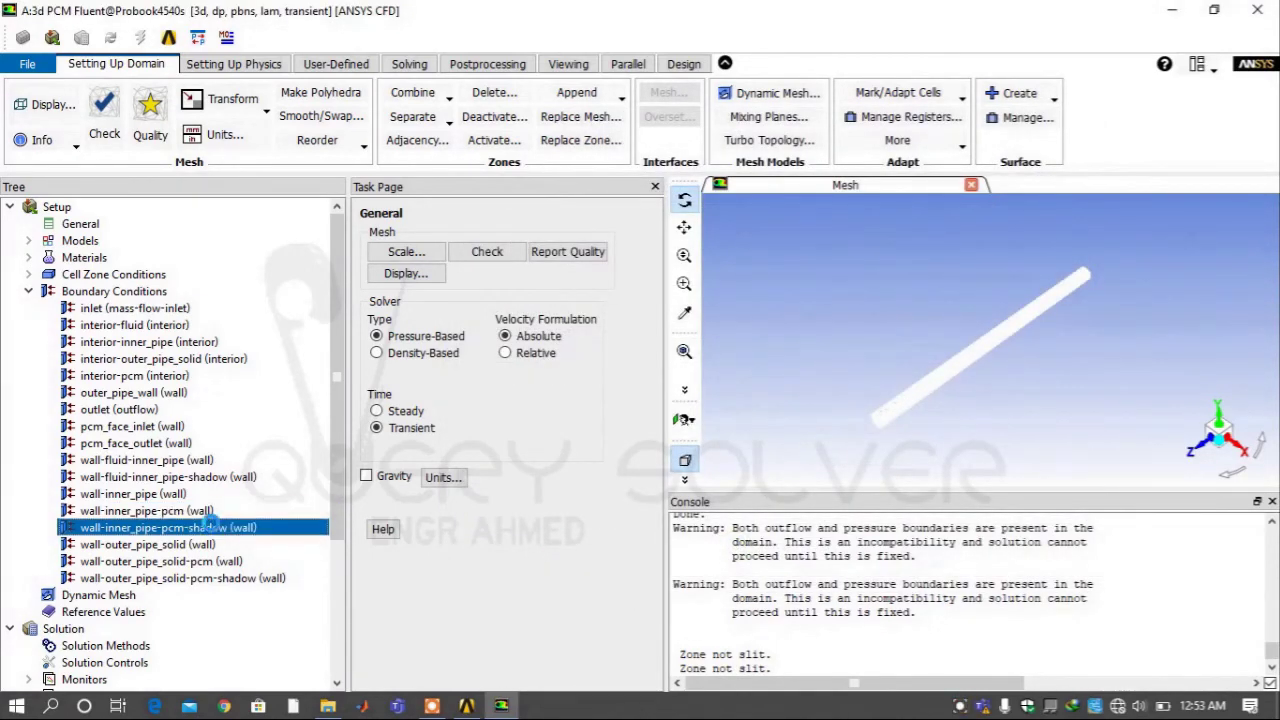
pyautogui.doubleClick(213, 528)
pyautogui.click(565, 355)
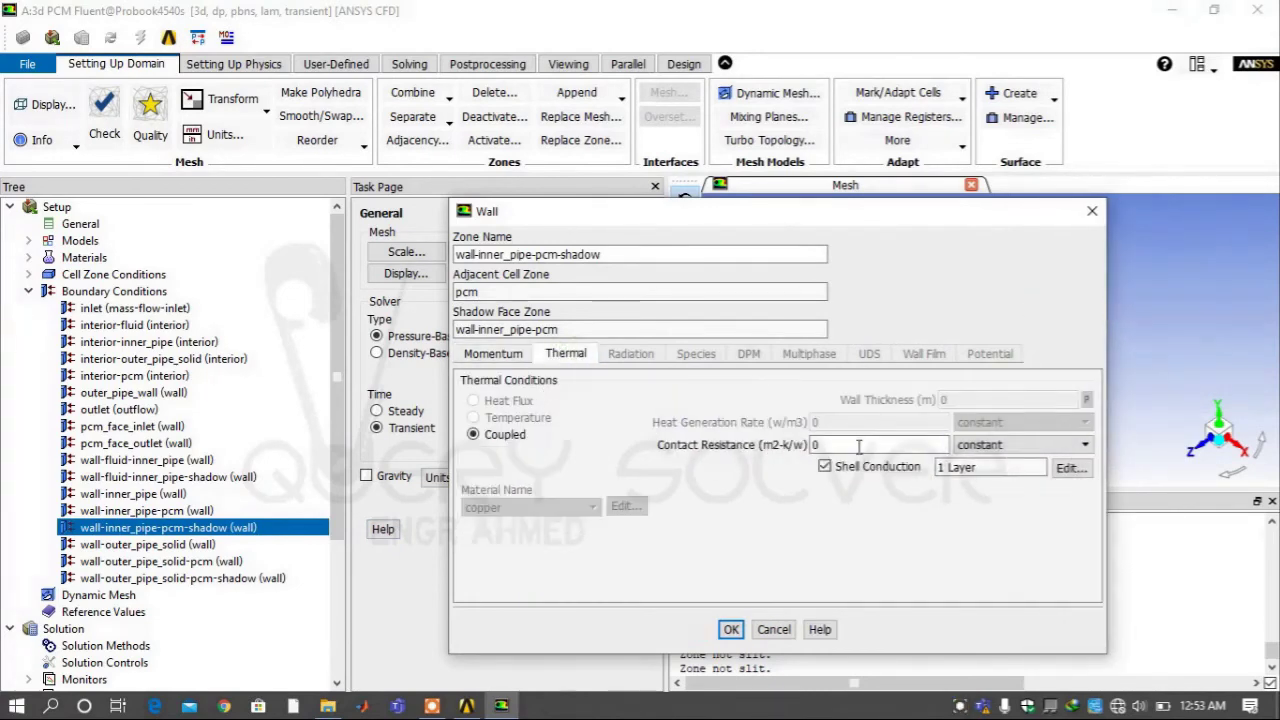
pyautogui.click(1069, 468)
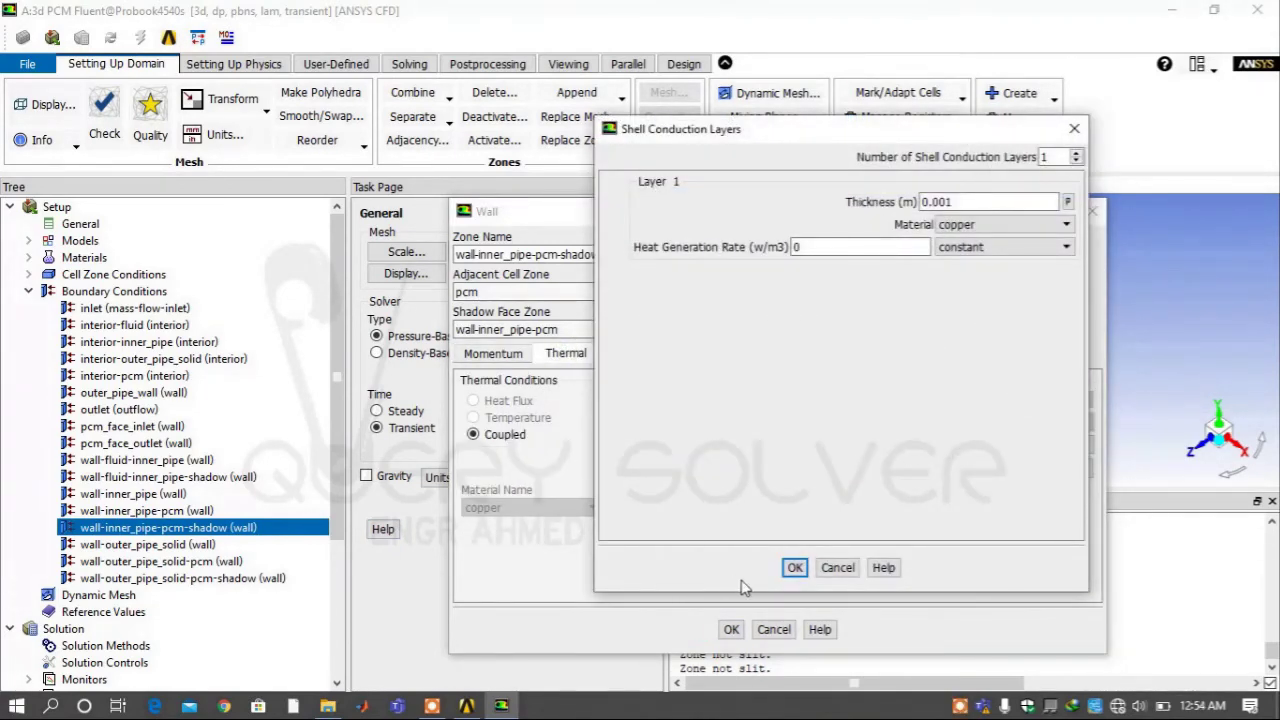
pyautogui.click(794, 567)
pyautogui.click(731, 629)
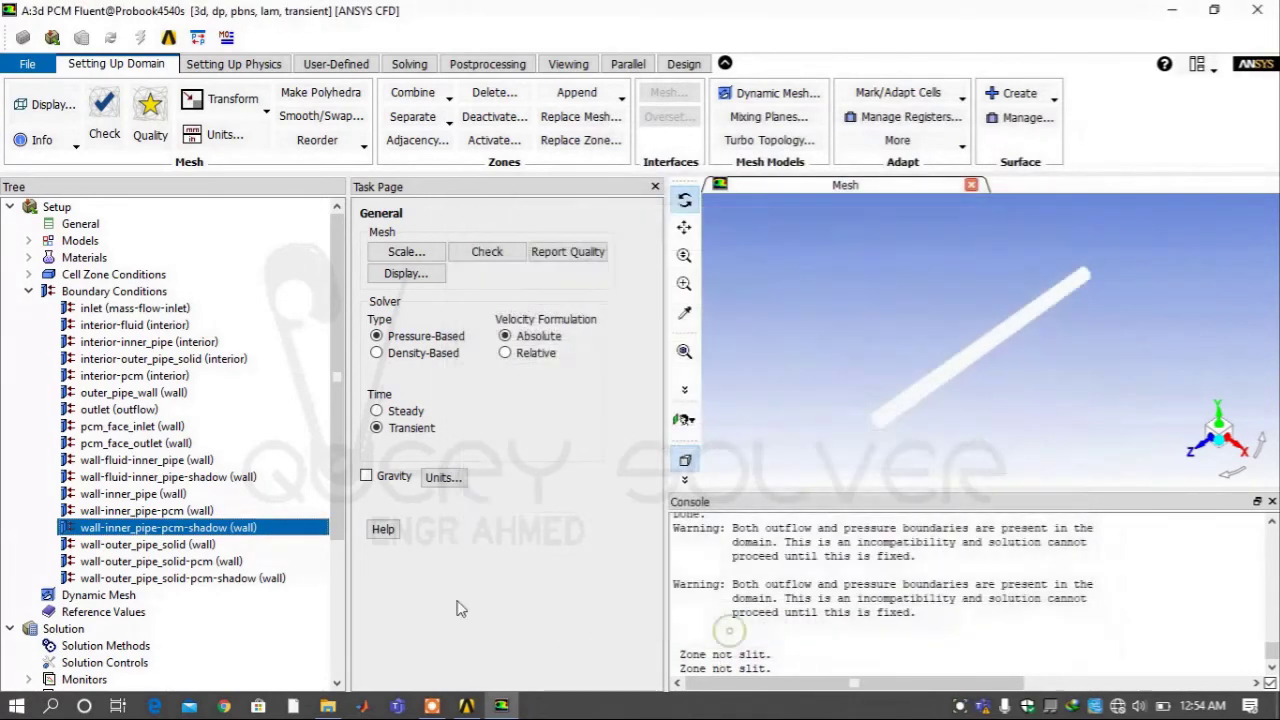
# Set wall-outer_pipe_solid to the via System Coupling thermal condition with copper as its material.
pyautogui.doubleClick(281, 546)
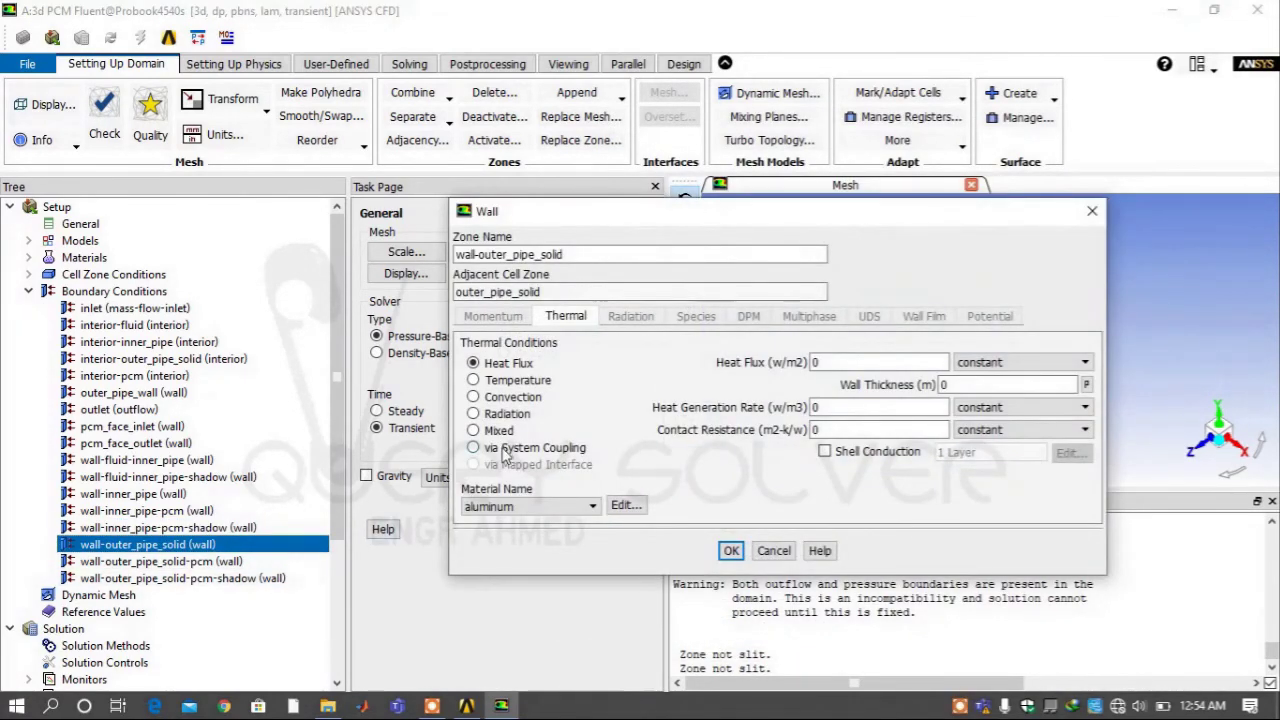
pyautogui.click(505, 449)
pyautogui.click(560, 507)
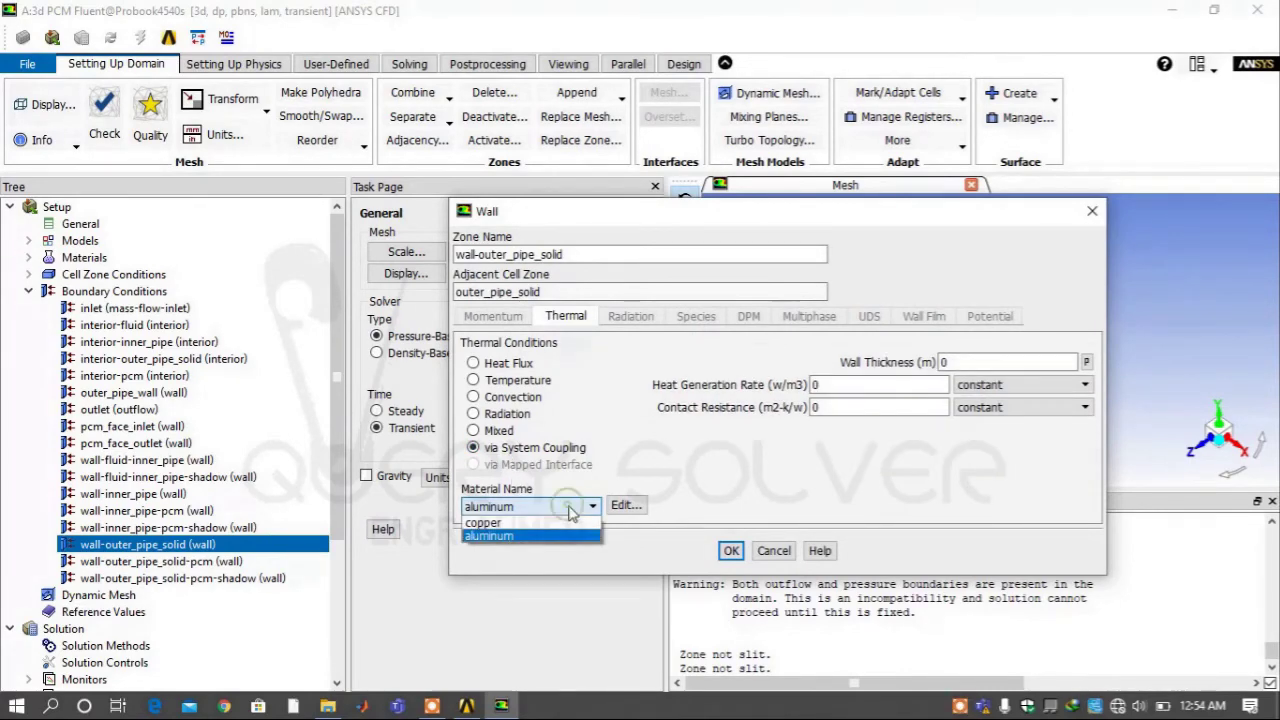
pyautogui.click(560, 523)
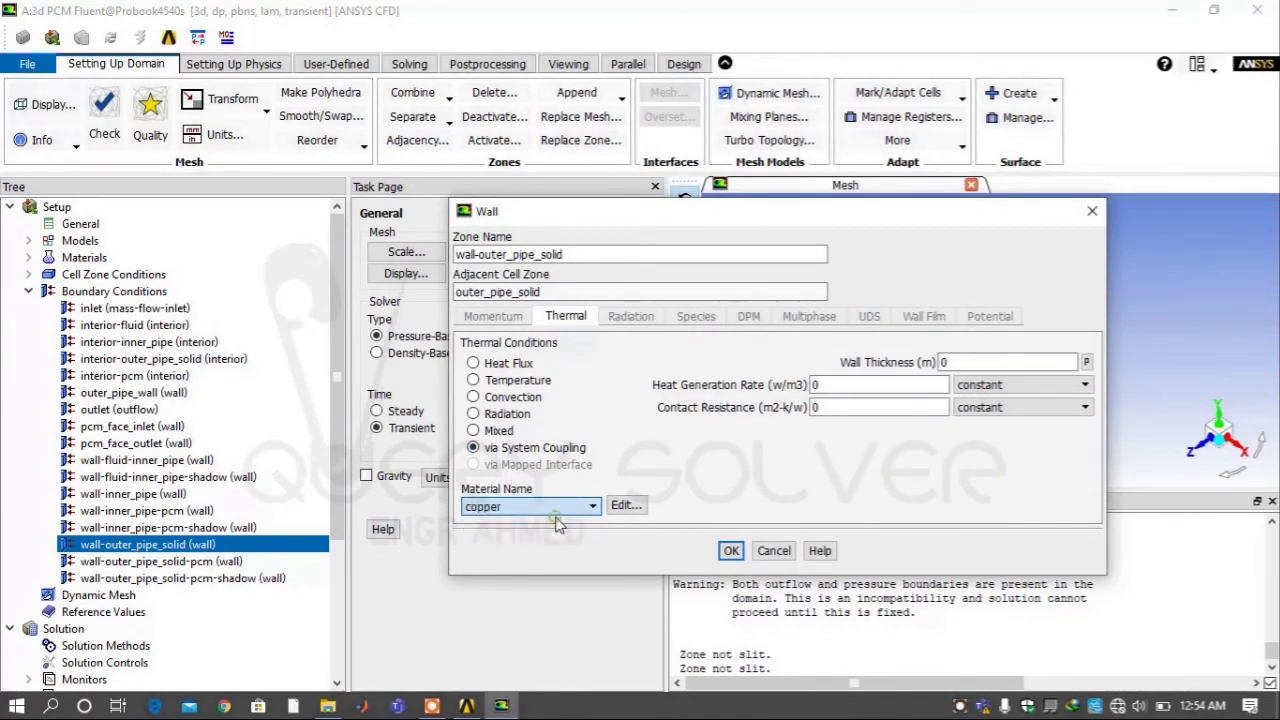
pyautogui.click(731, 551)
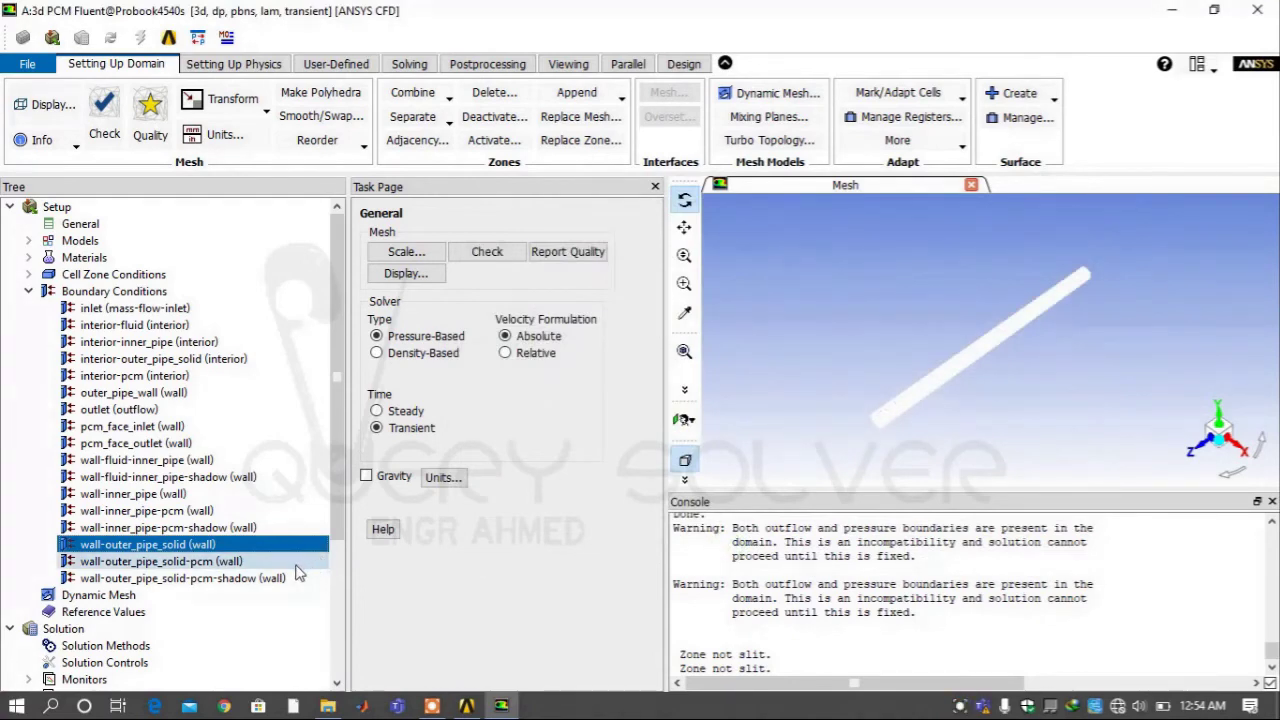
# Enable shell conduction on wall-outer_pipe_solid-pcm with a copper layer thickness of 0.001 m and apply the wall settings.
pyautogui.doubleClick(294, 563)
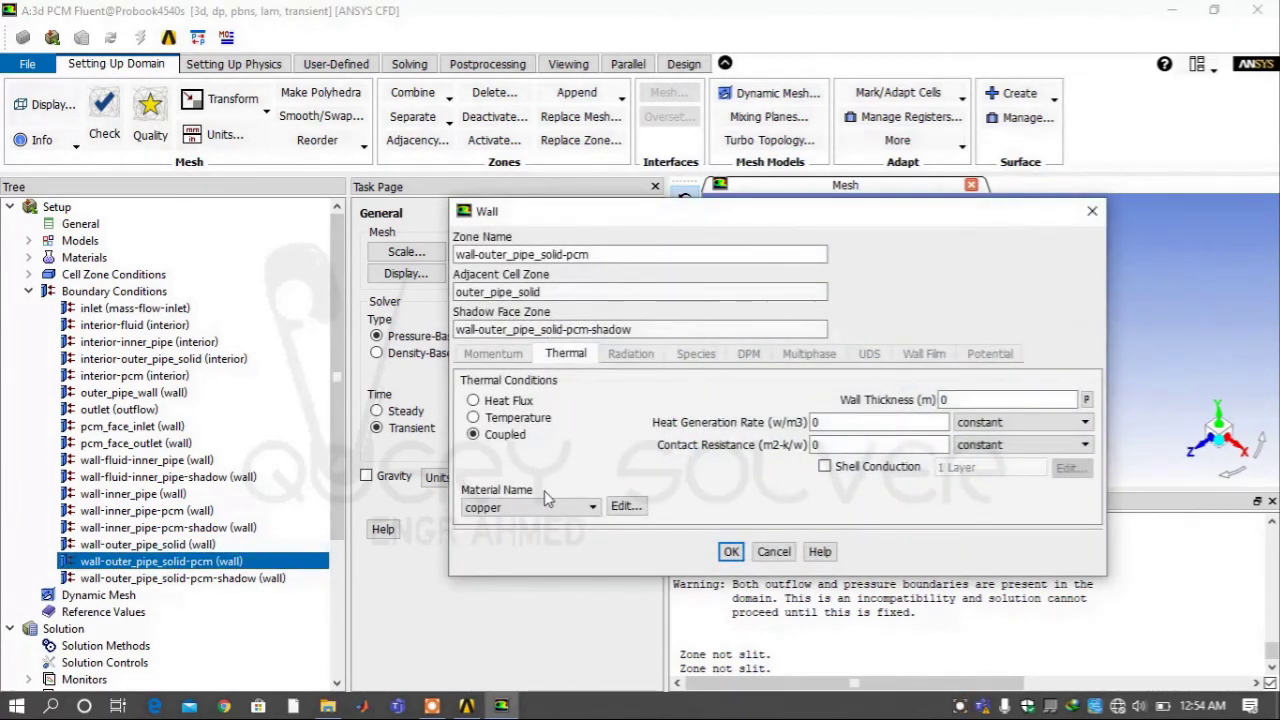
pyautogui.click(826, 466)
pyautogui.click(1070, 468)
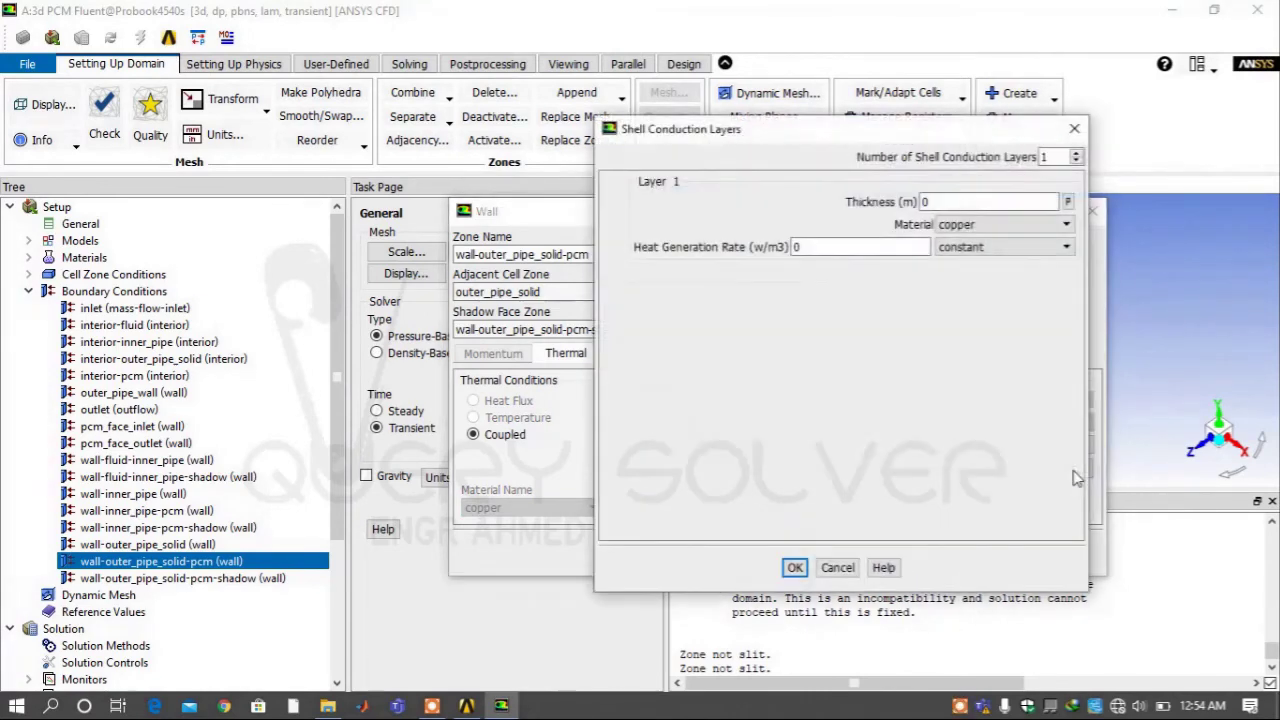
pyautogui.click(958, 200)
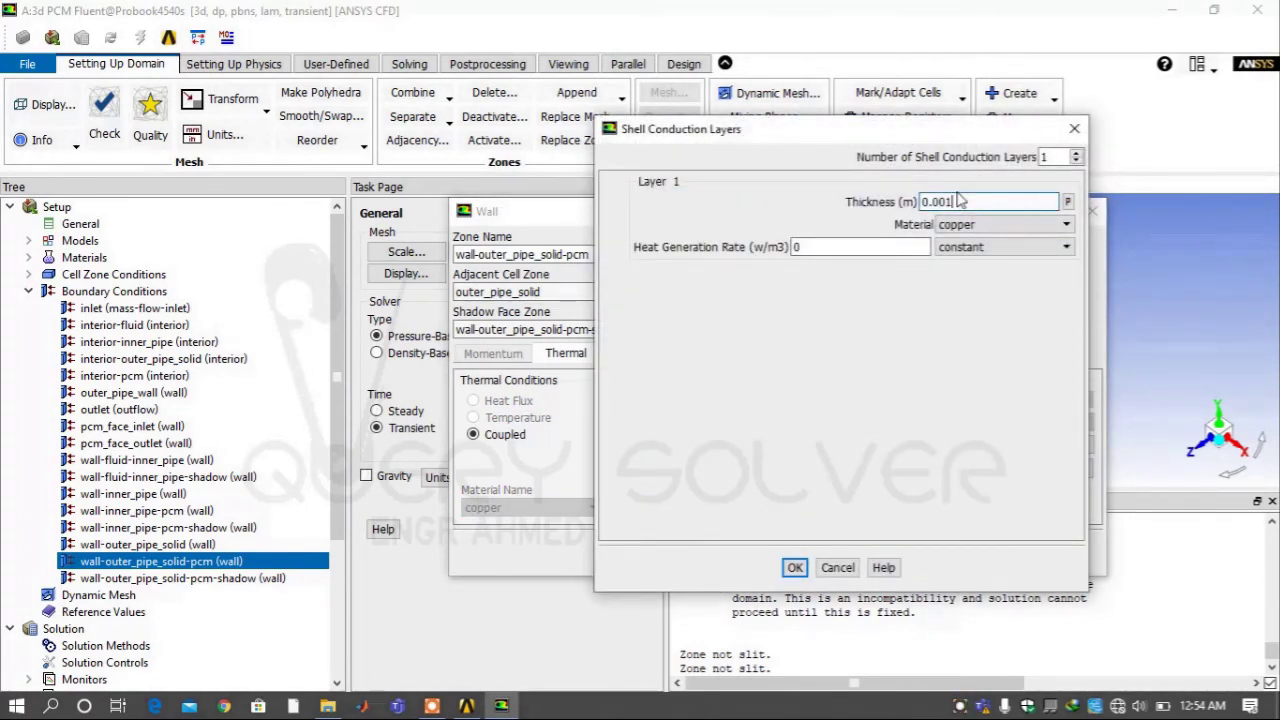
pyautogui.click(794, 567)
pyautogui.click(731, 552)
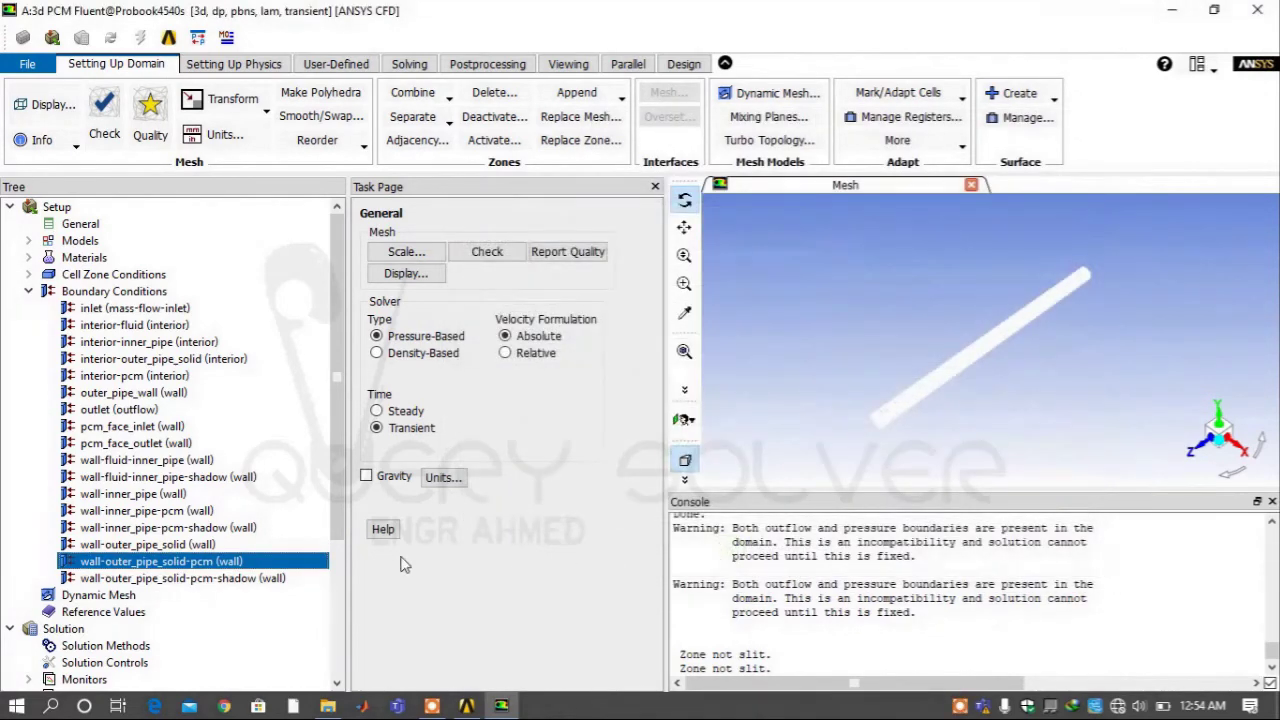
# Check the thickness and material of the shell conduction layer on wall-outer_pipe_solid-pcm-shadow.
pyautogui.click(268, 580)
pyautogui.doubleClick(268, 580)
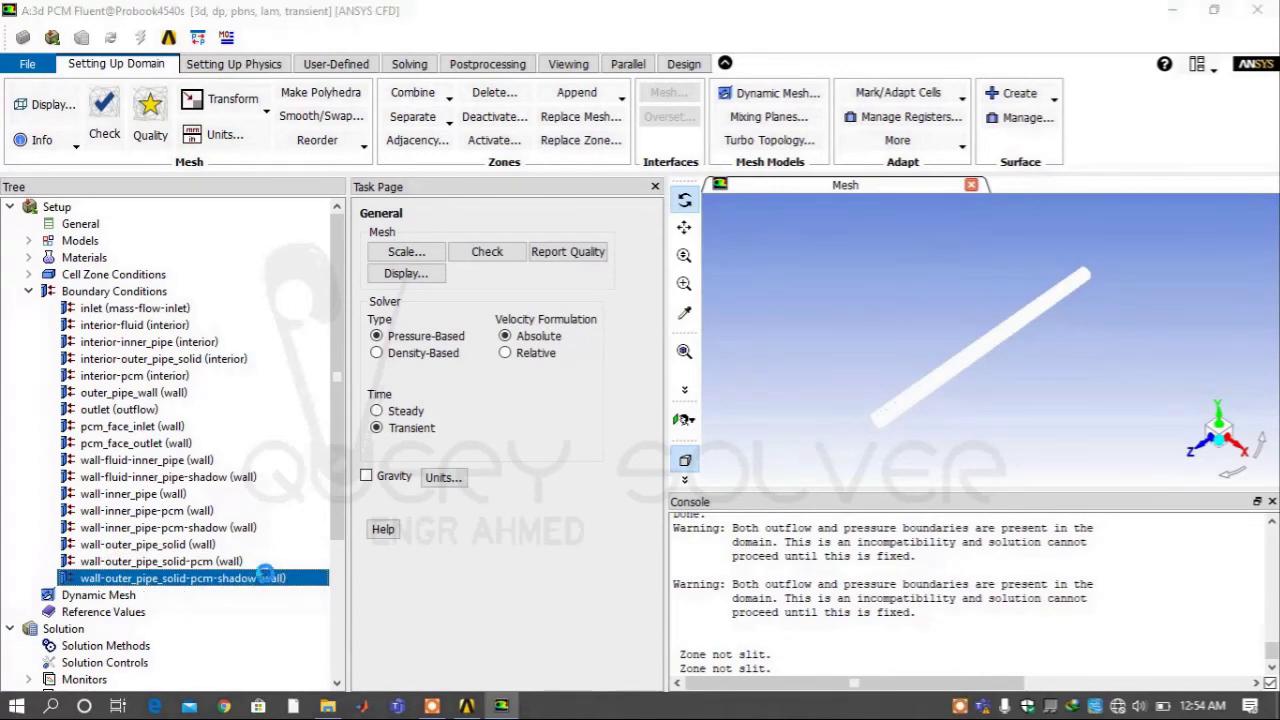
pyautogui.click(566, 353)
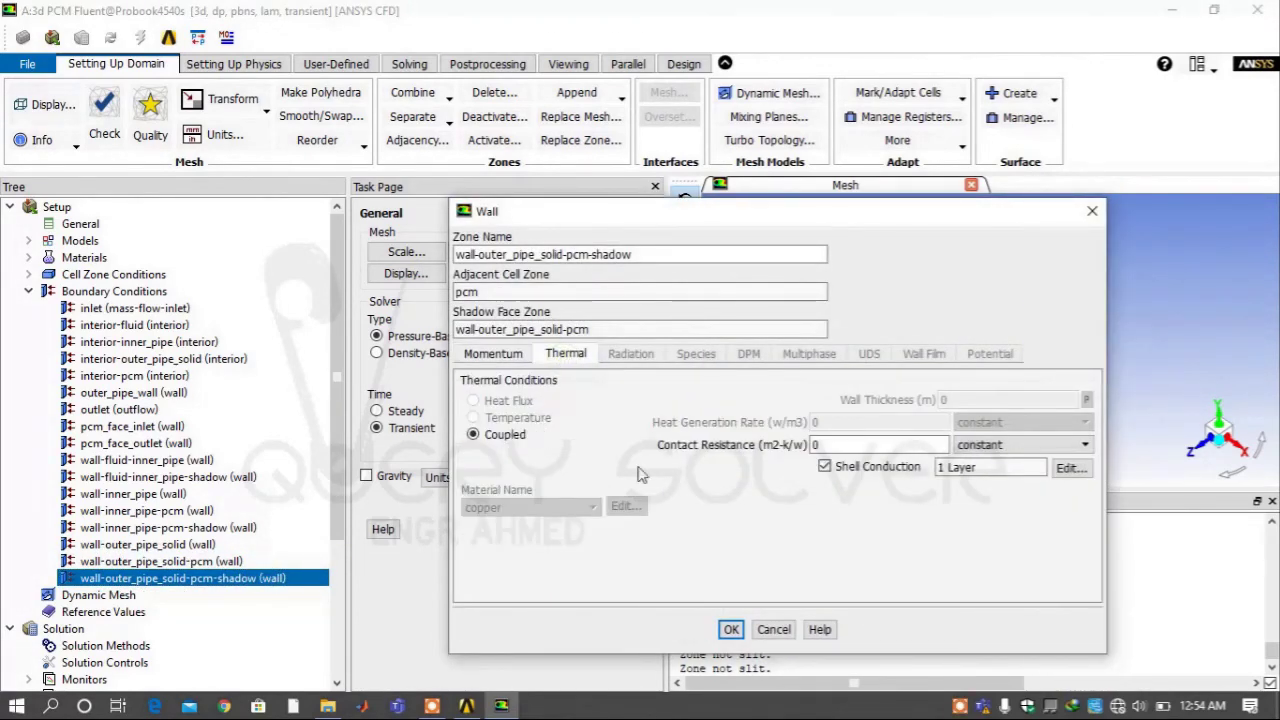
pyautogui.click(1069, 470)
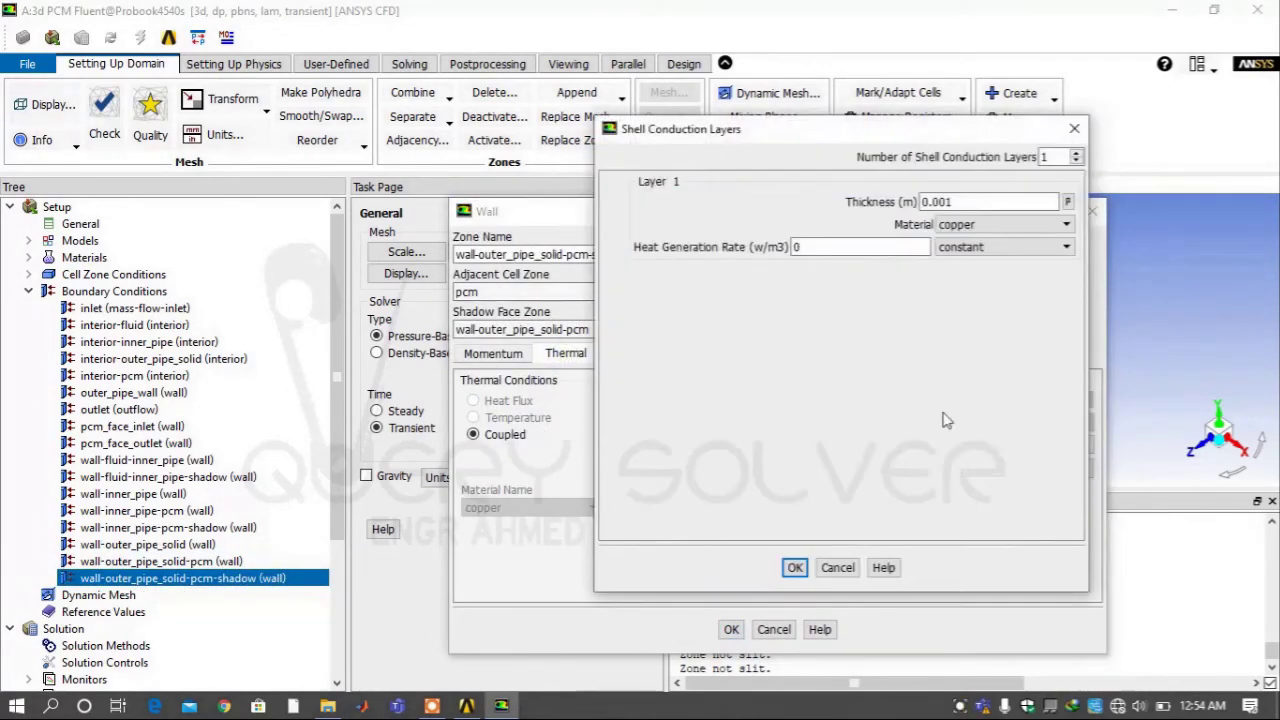
pyautogui.click(794, 567)
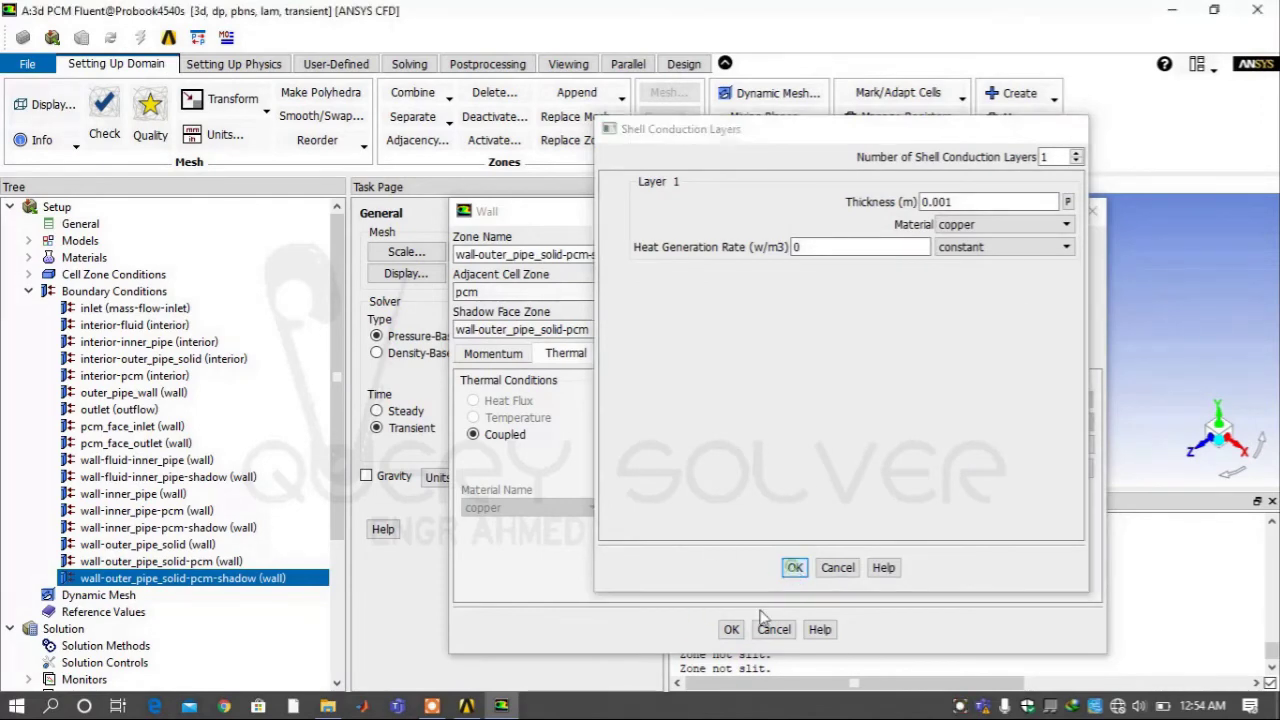
pyautogui.click(731, 629)
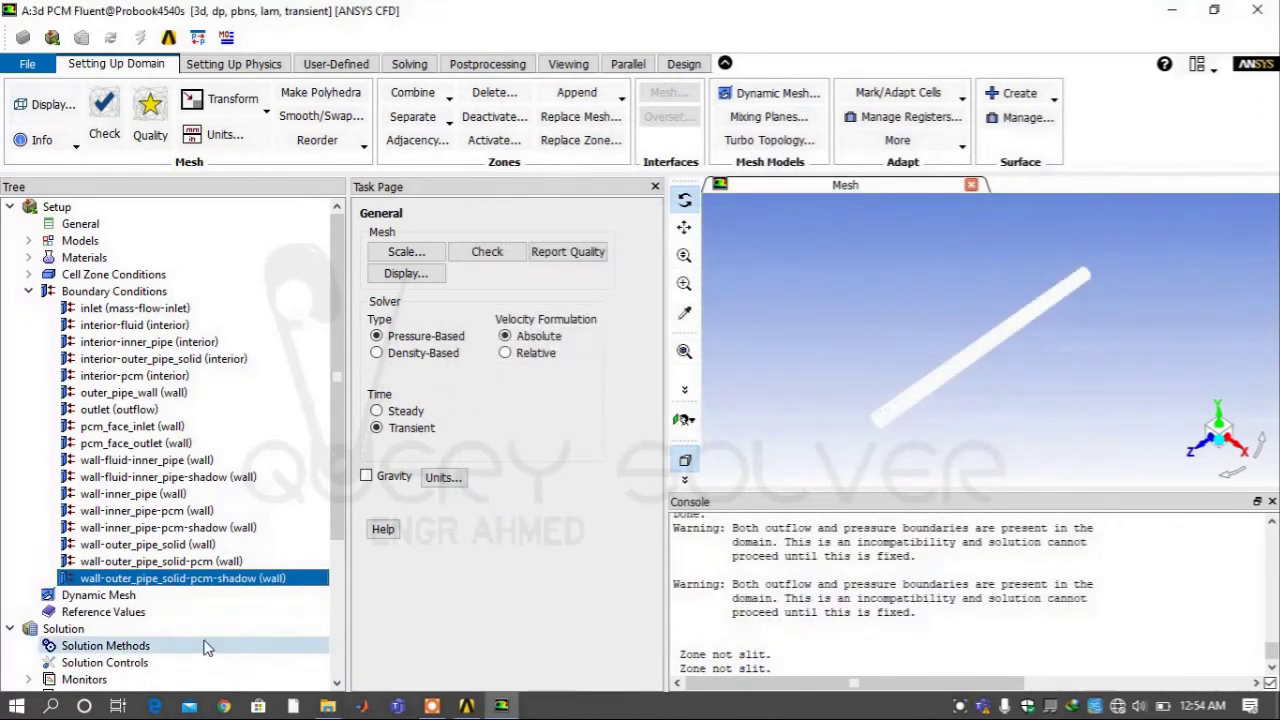
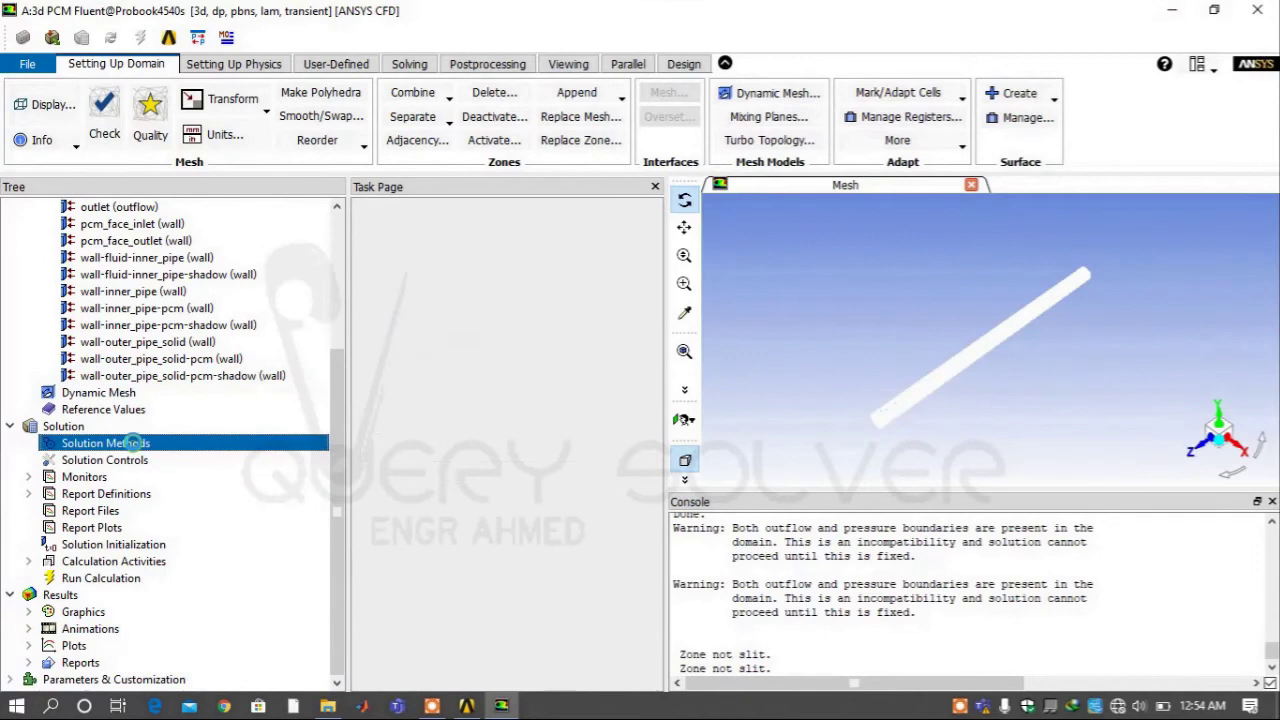
# Set the gradient spatial discretization in the solution methods to Green-Gauss Cell Based.
pyautogui.click(437, 329)
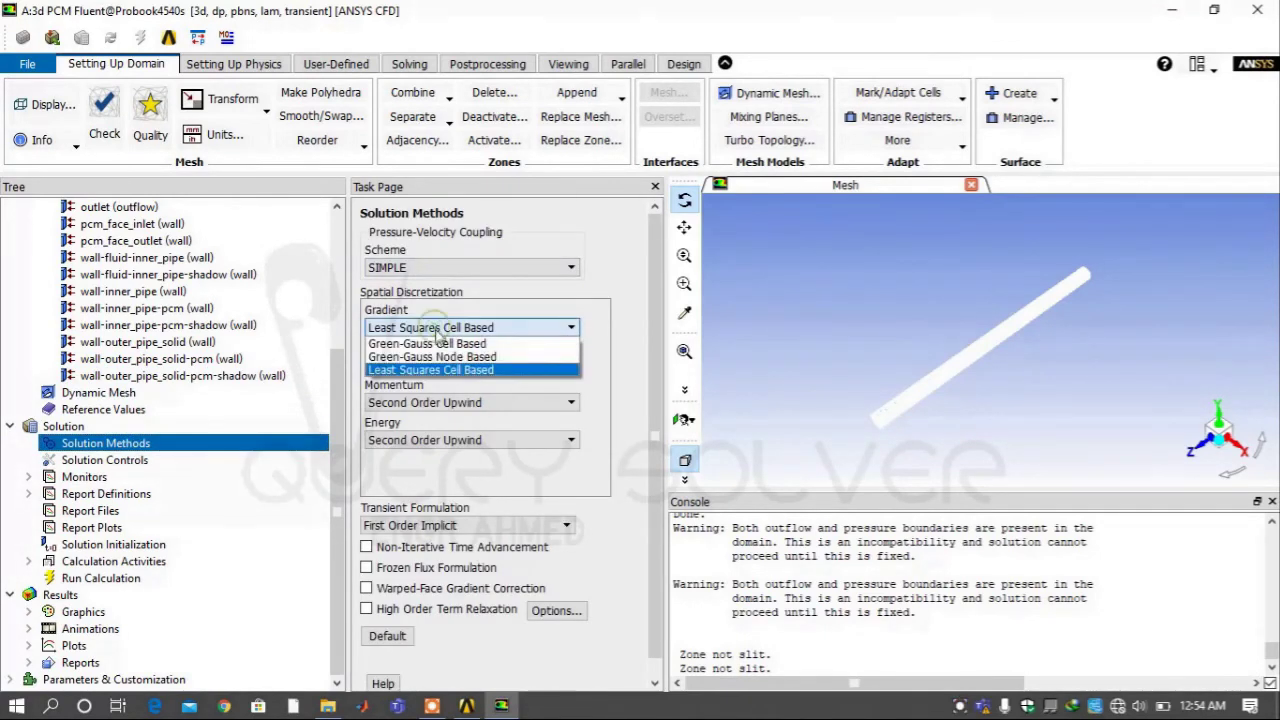
pyautogui.click(436, 343)
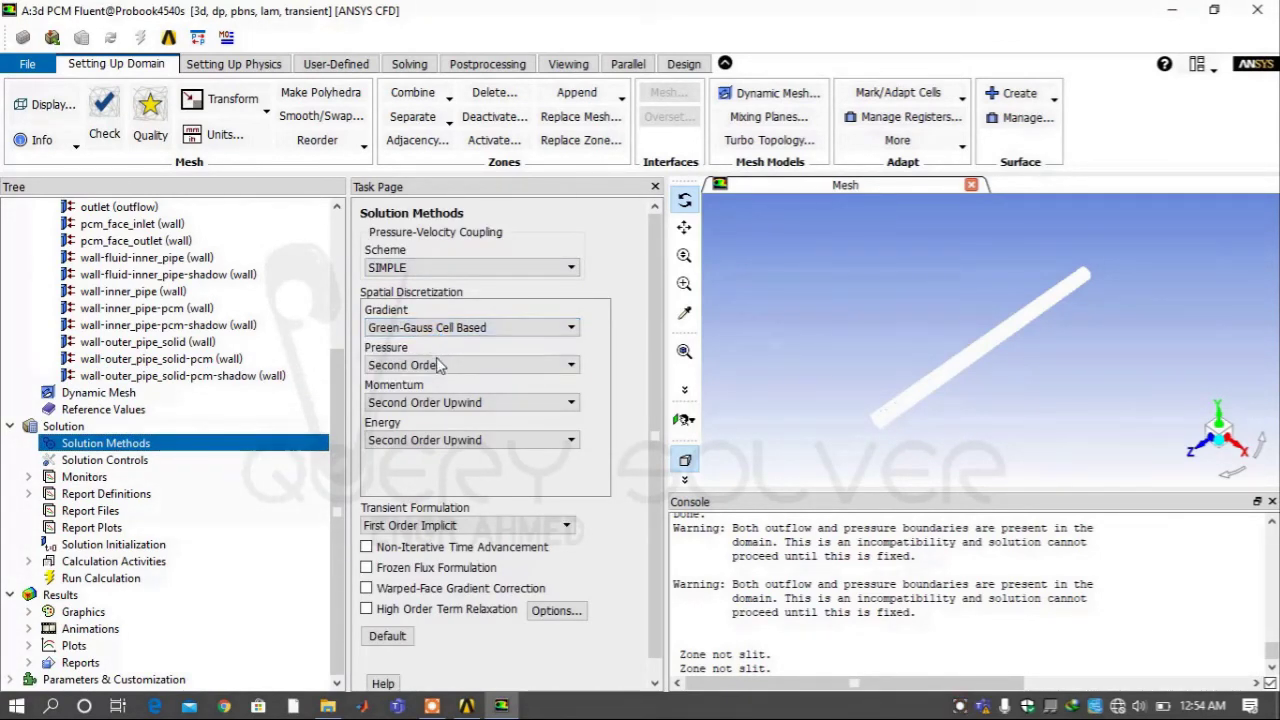
pyautogui.scroll(-1, 403, 640)
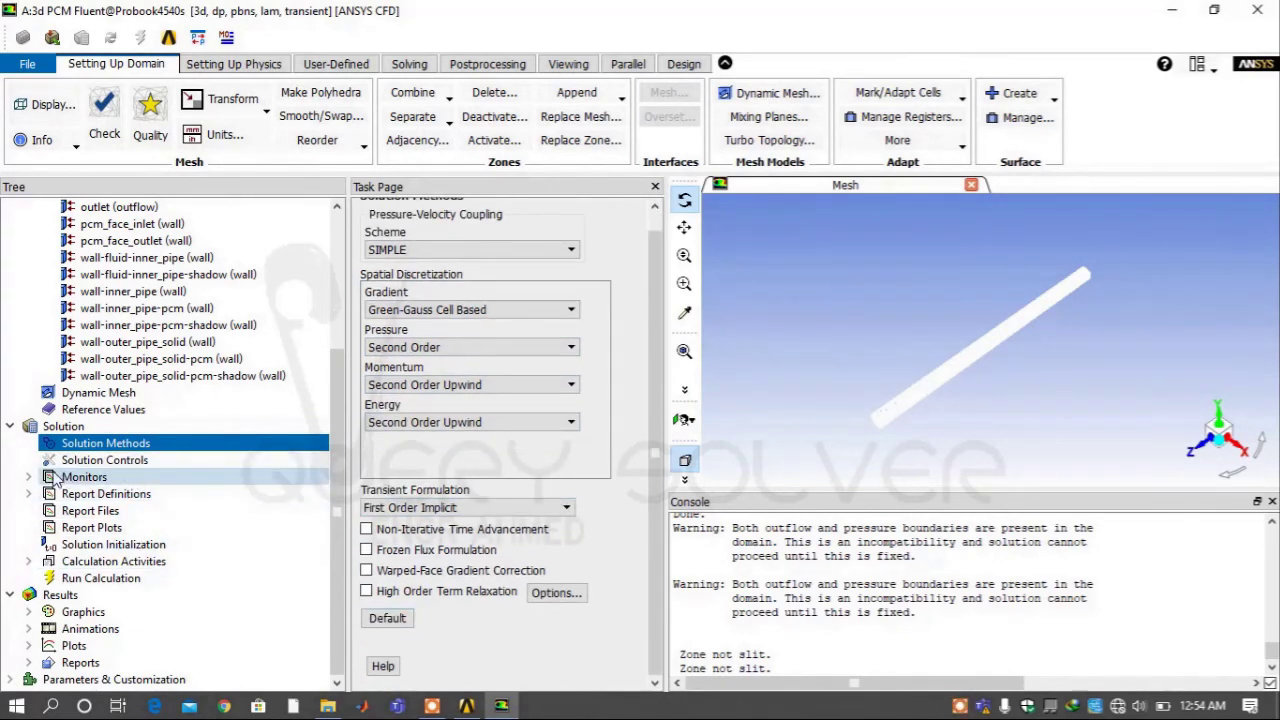
# Compute the initial values for the standard solution initialization from all-zones.
pyautogui.click(90, 548)
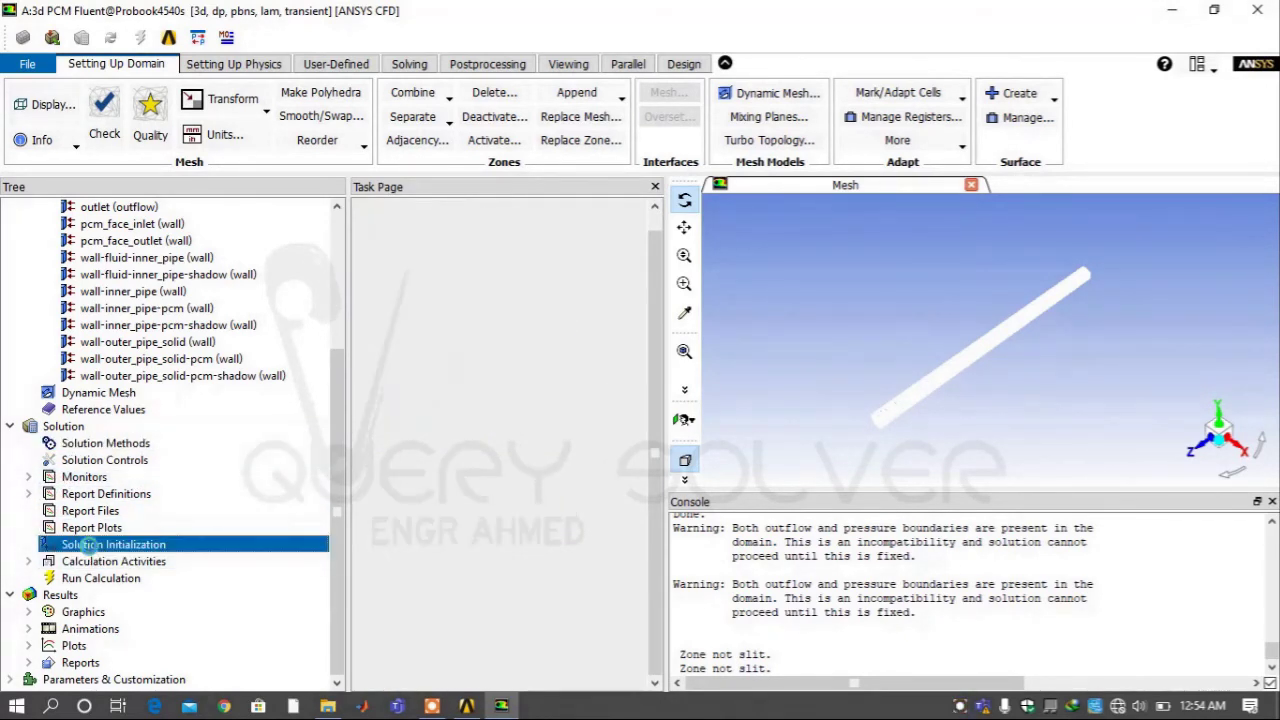
pyautogui.click(458, 309)
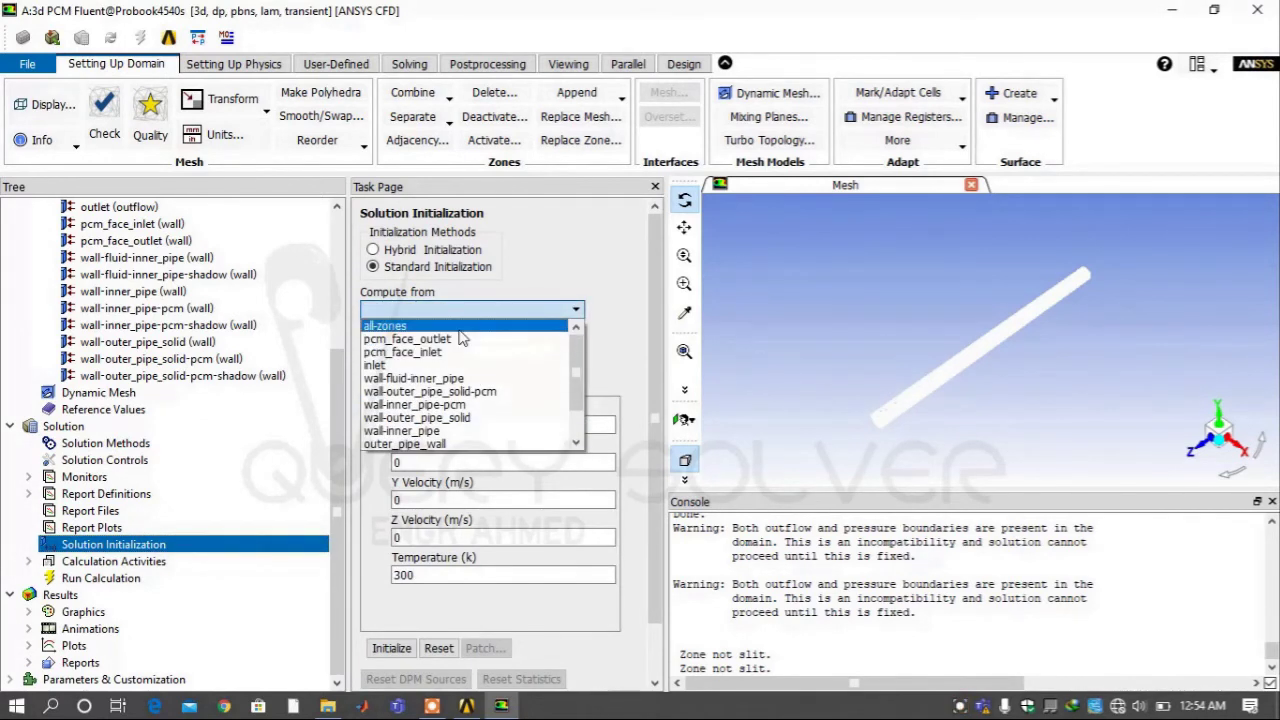
pyautogui.click(456, 326)
# Set the run calculation to 100 time steps with a maximum of 1 iteration per time step.
pyautogui.click(165, 579)
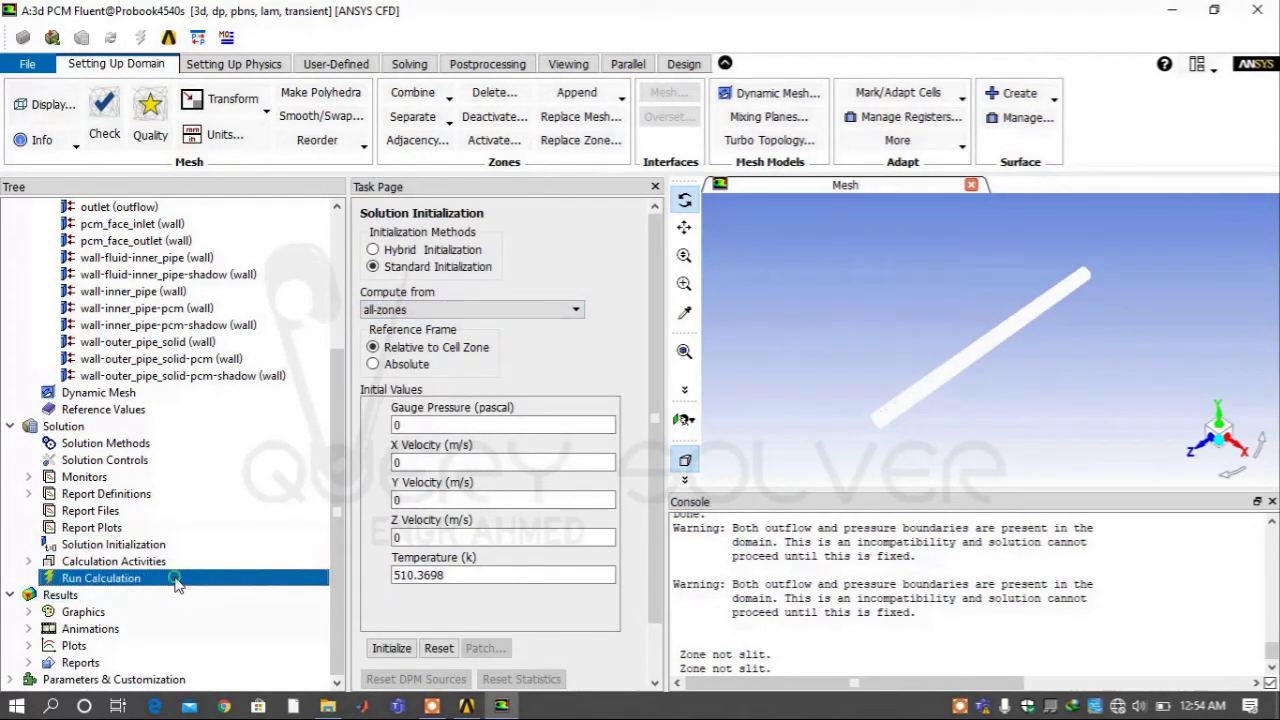
pyautogui.click(513, 312)
pyautogui.doubleClick(513, 311)
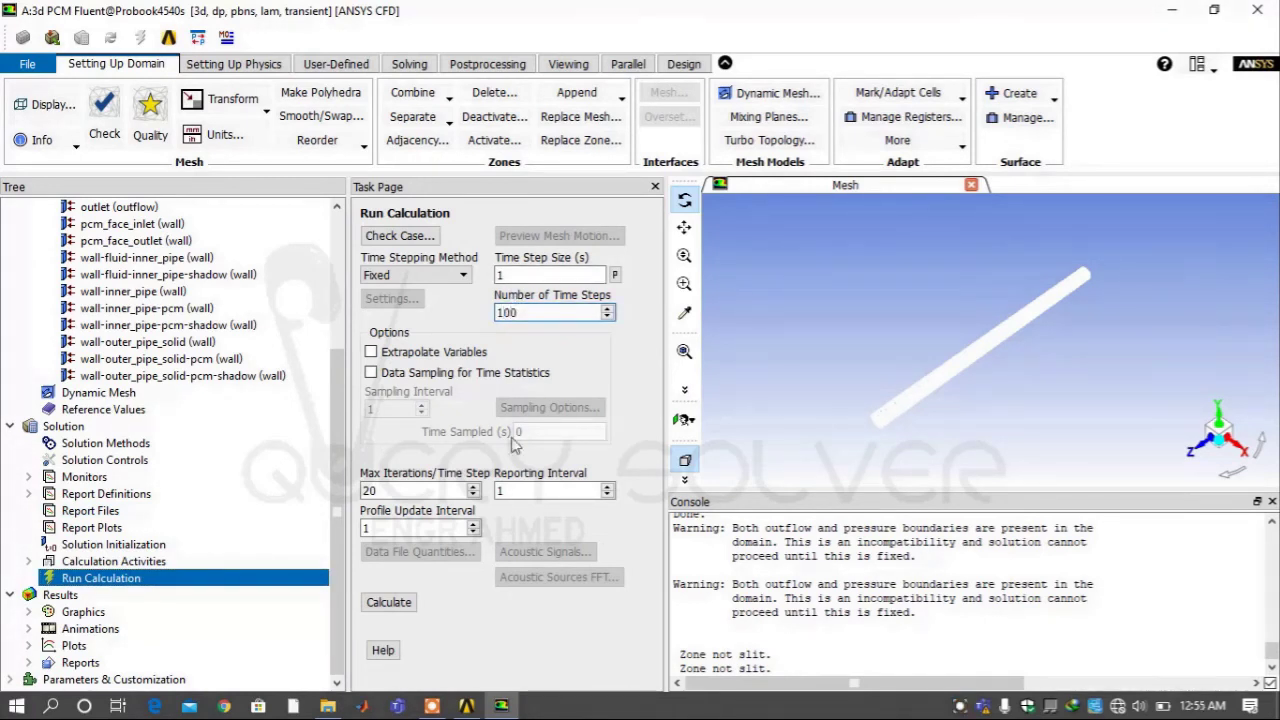
pyautogui.click(432, 488)
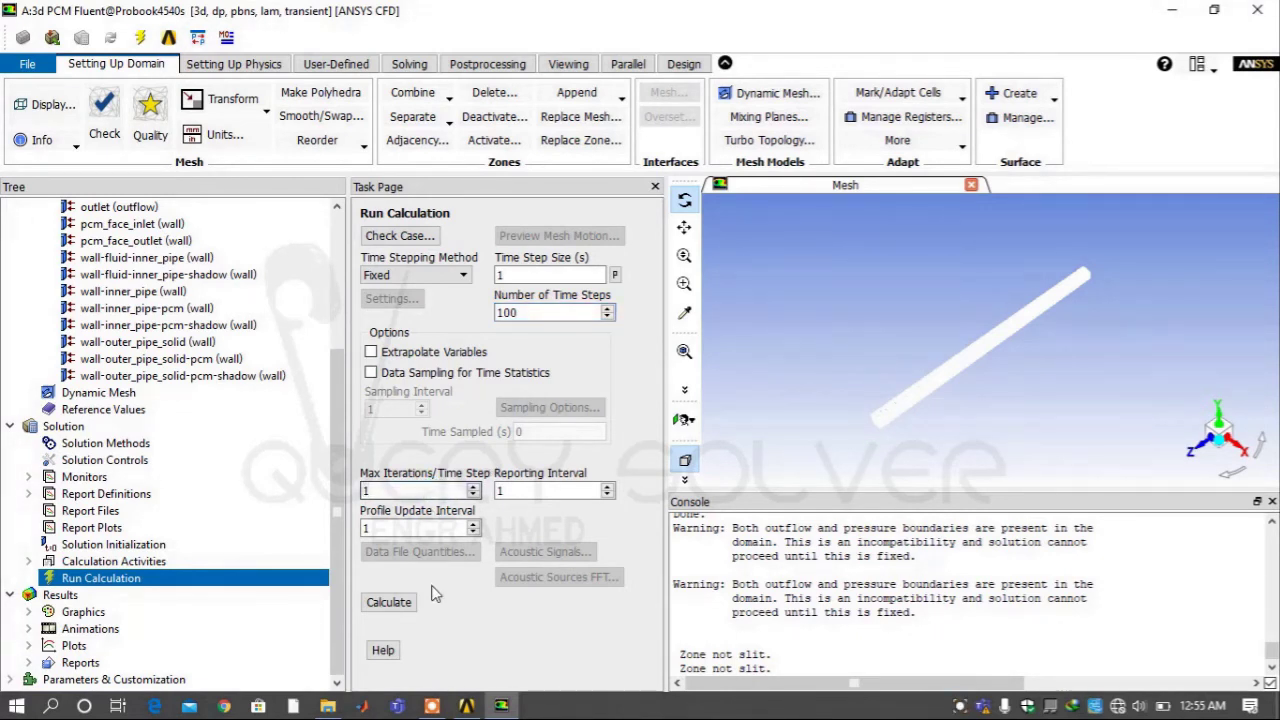
# Run the calculation, dismiss the completion message and review the last iterations in the console.
pyautogui.click(406, 604)
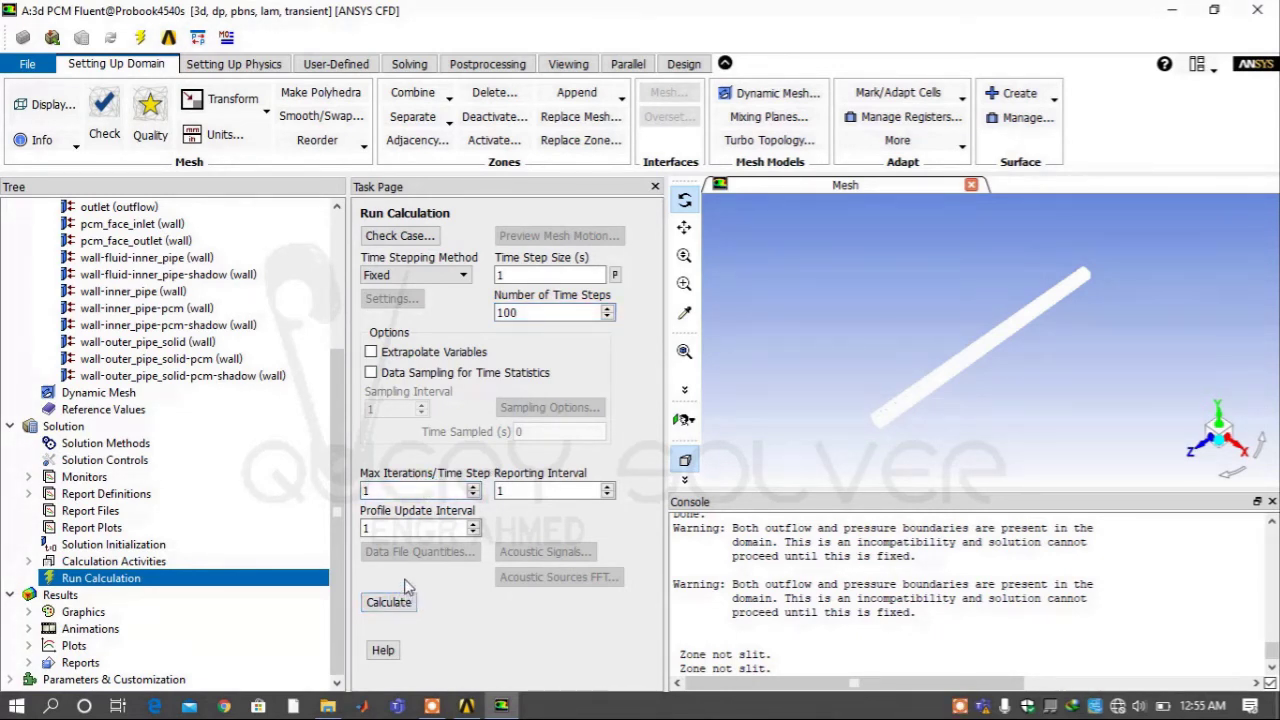
pyautogui.click(390, 603)
pyautogui.click(726, 379)
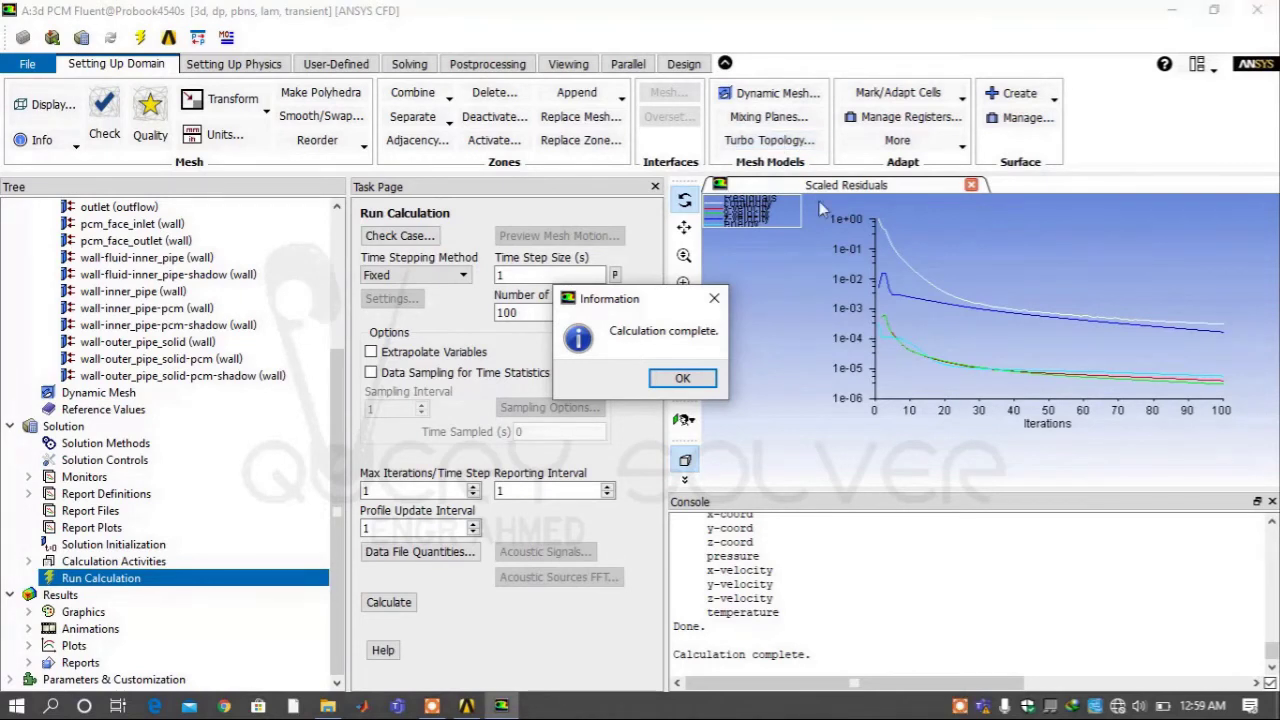
pyautogui.click(682, 378)
pyautogui.scroll(2, 823, 617)
pyautogui.scroll(2, 823, 617)
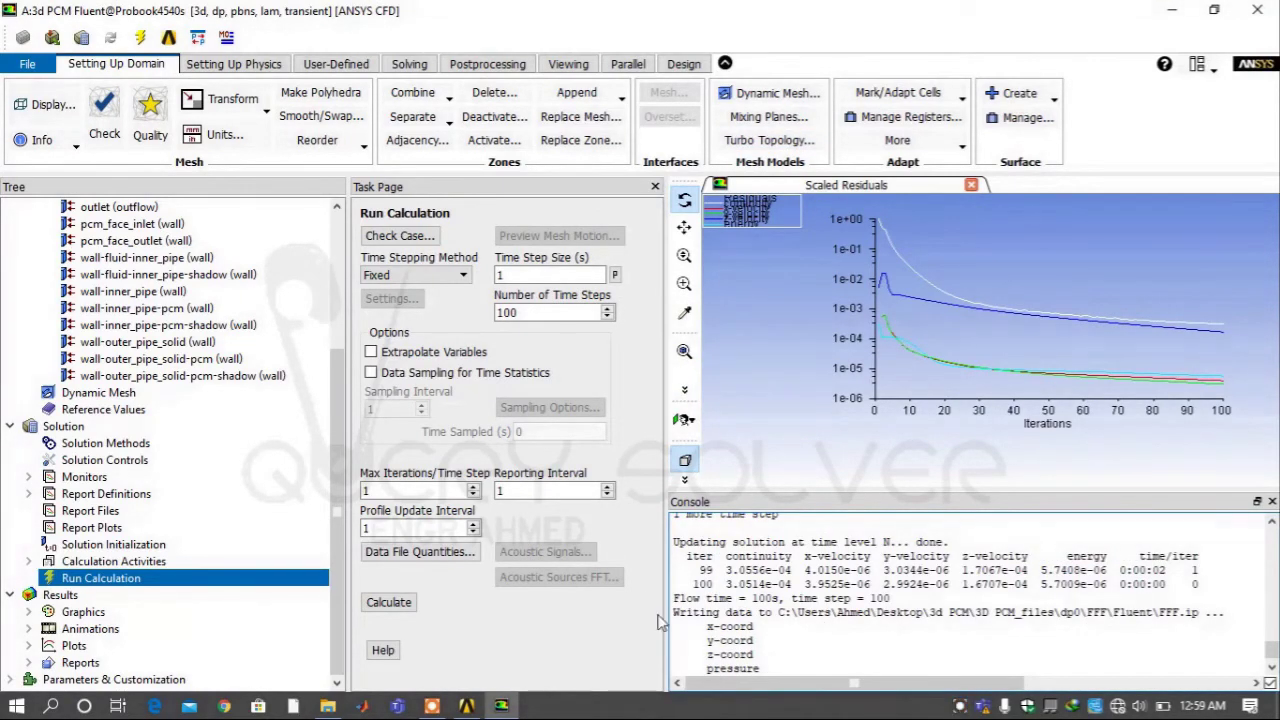
# Compute a mass-average volume integral of the Solidification/Melting liquid fraction for the pcm cell zone.
pyautogui.click(28, 662)
pyautogui.scroll(-1, 115, 630)
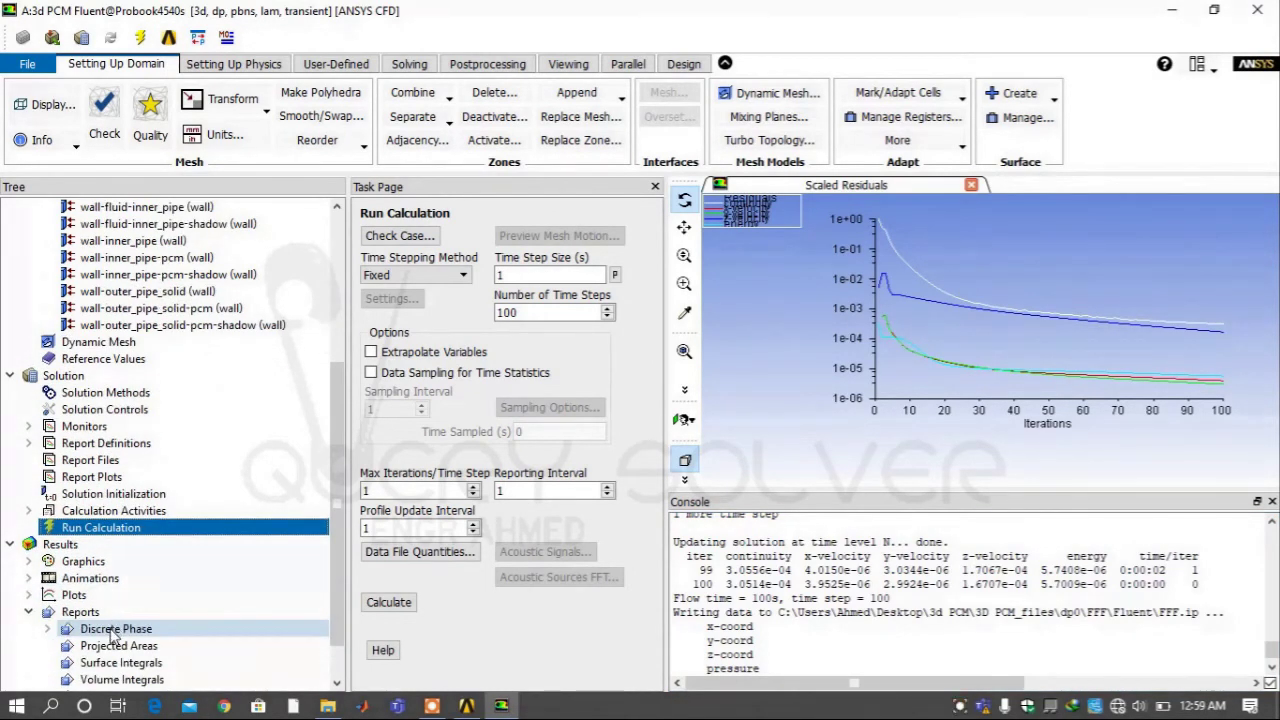
pyautogui.scroll(-1, 113, 636)
pyautogui.doubleClick(115, 629)
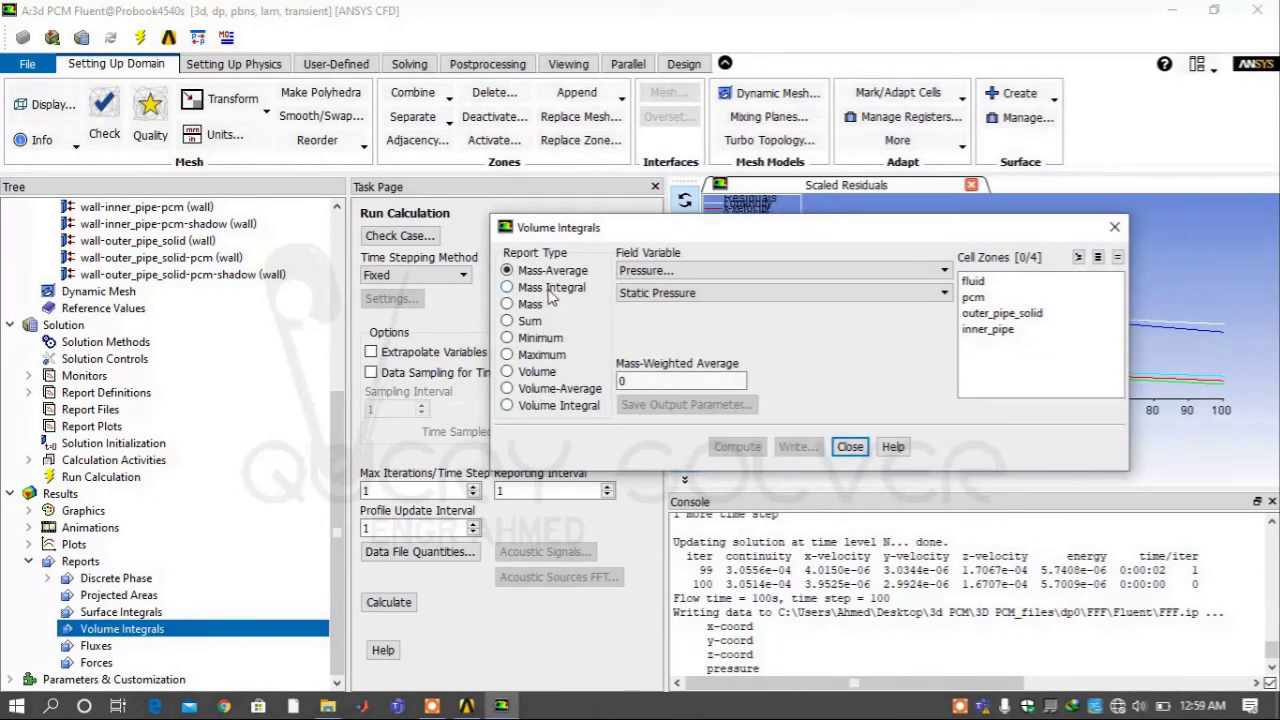
pyautogui.click(655, 271)
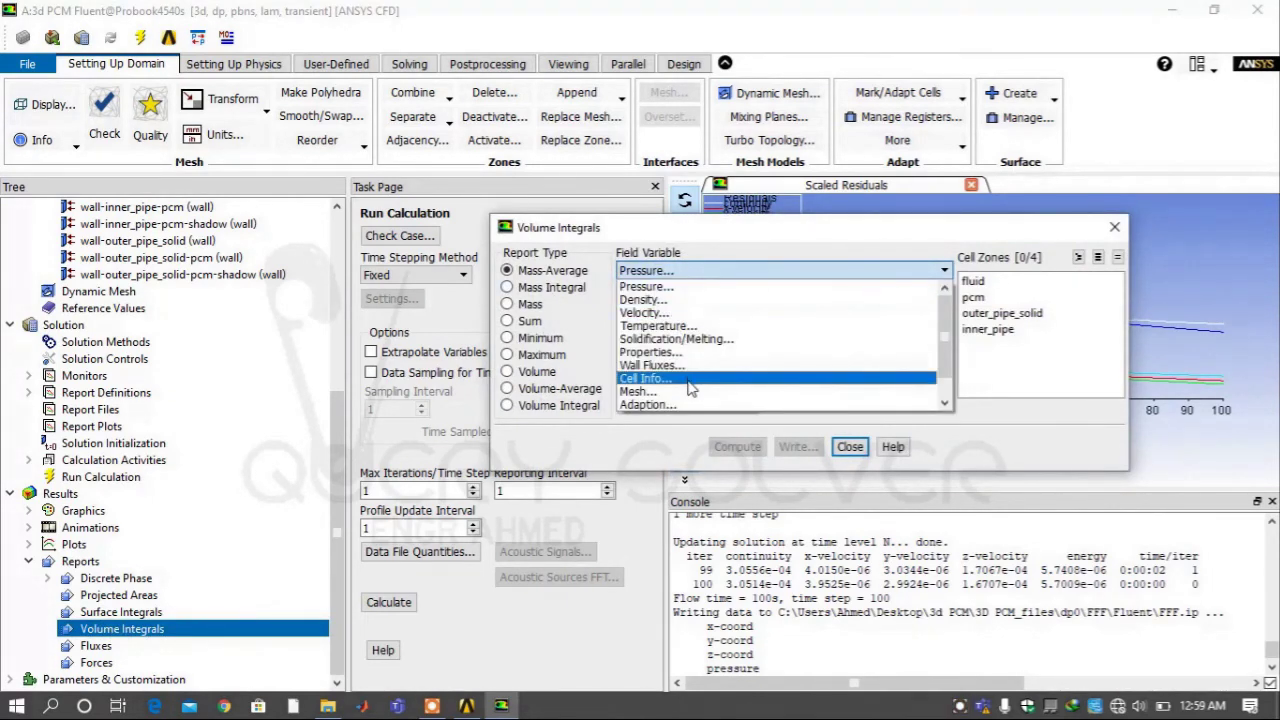
pyautogui.scroll(-1, 690, 388)
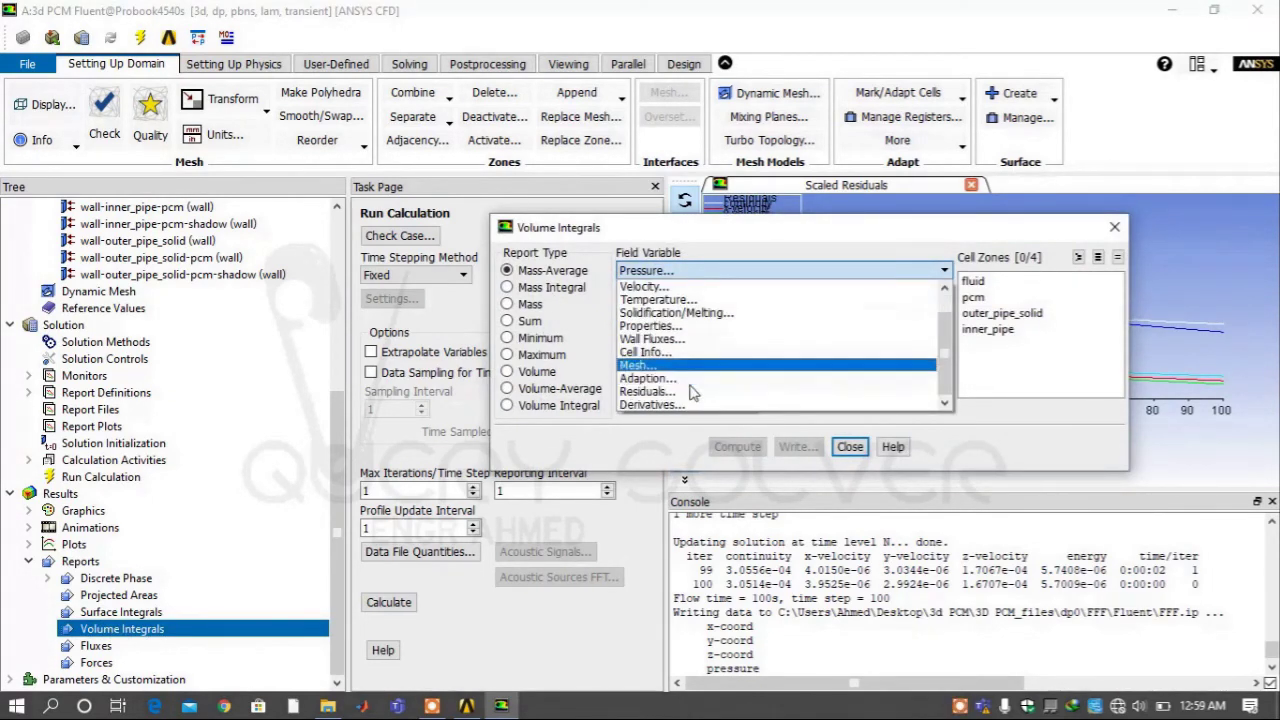
pyautogui.click(690, 312)
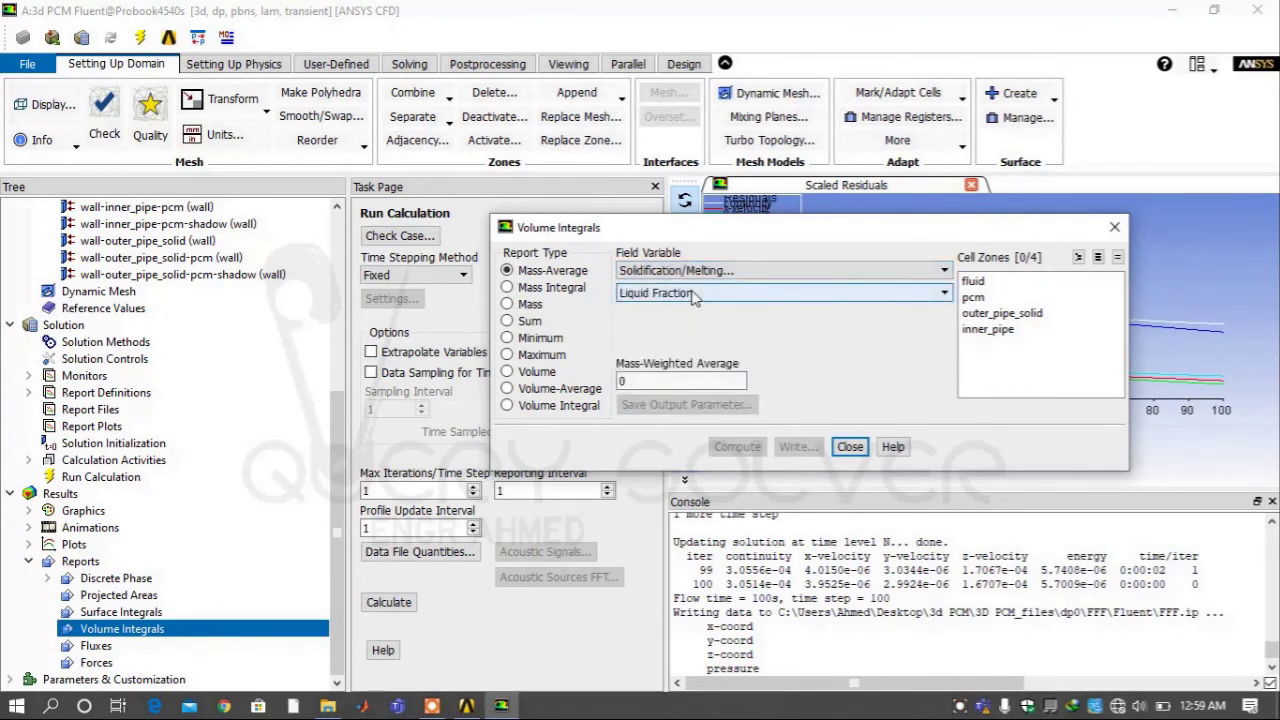
pyautogui.click(998, 298)
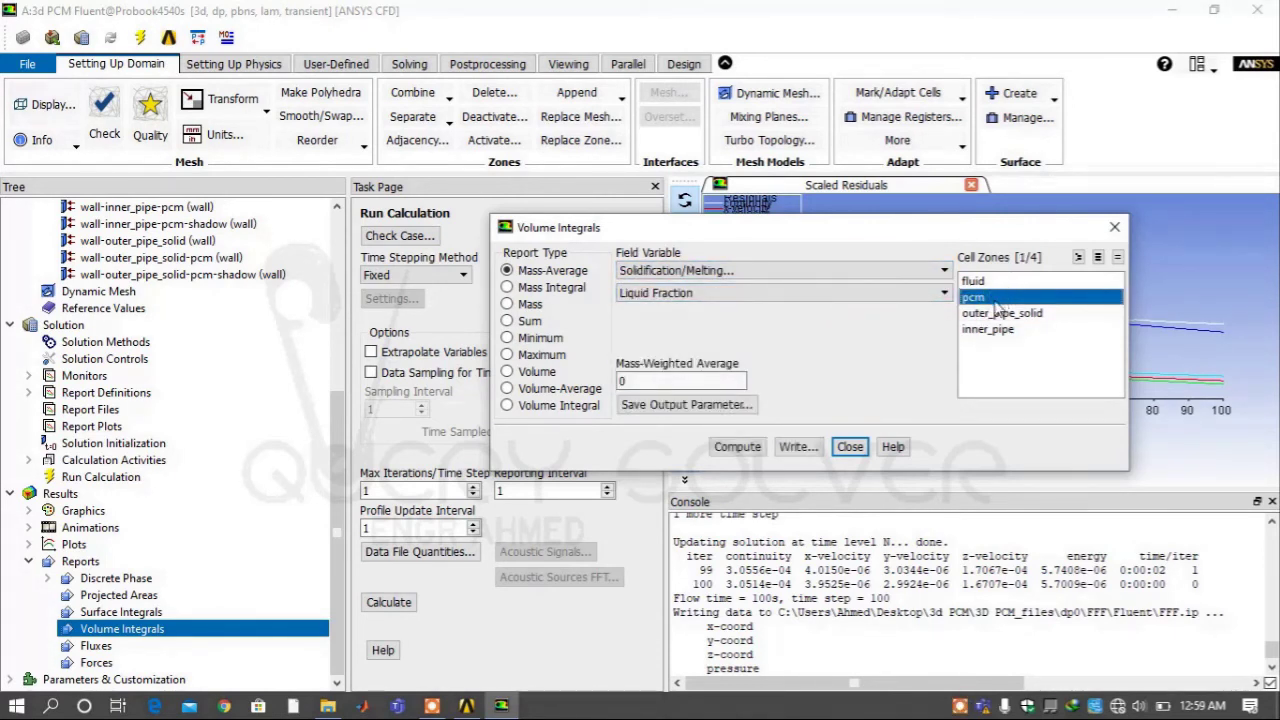
pyautogui.click(748, 447)
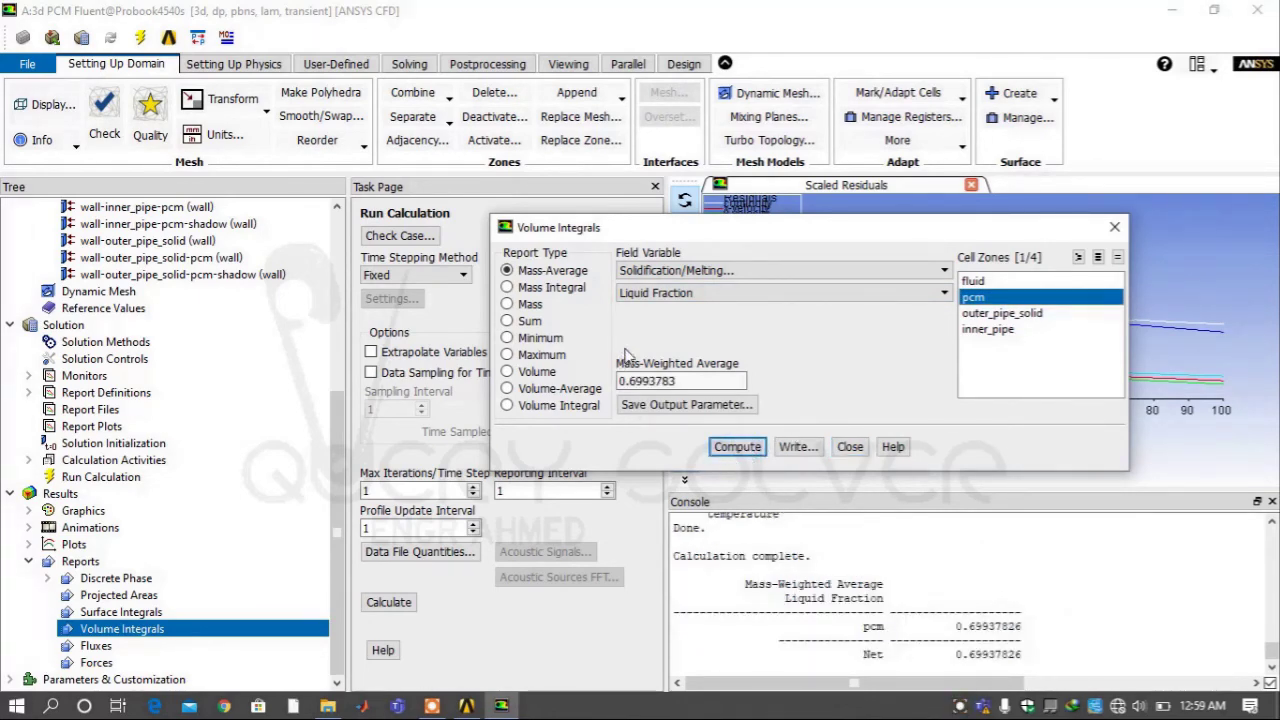
pyautogui.click(849, 446)
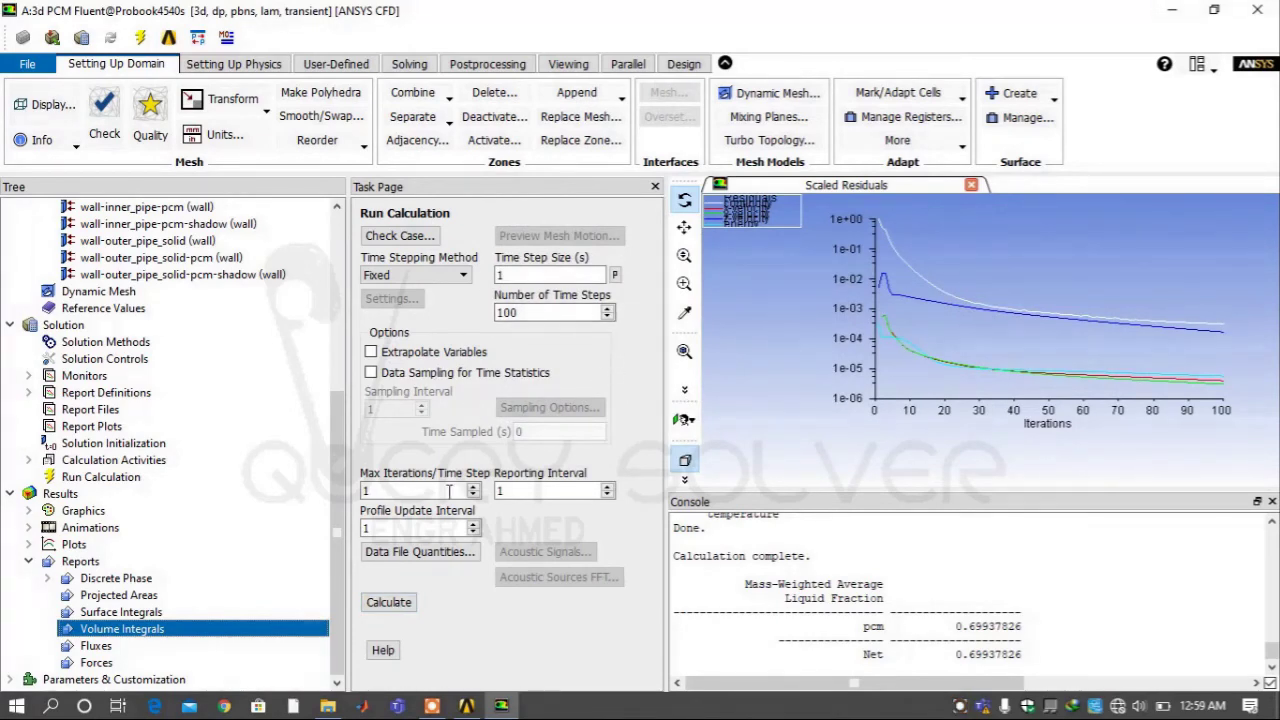
# Continue the calculation for another 100 time steps and review its final iterations in the console.
pyautogui.click(392, 601)
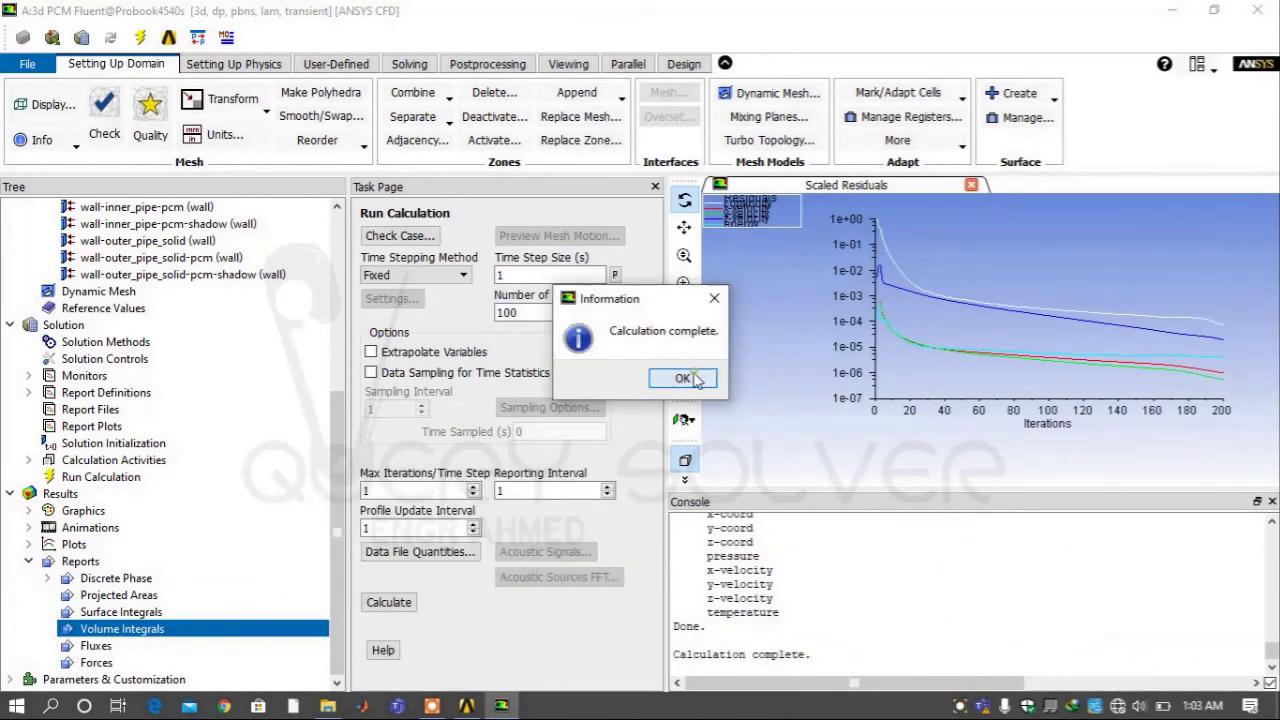
pyautogui.click(758, 374)
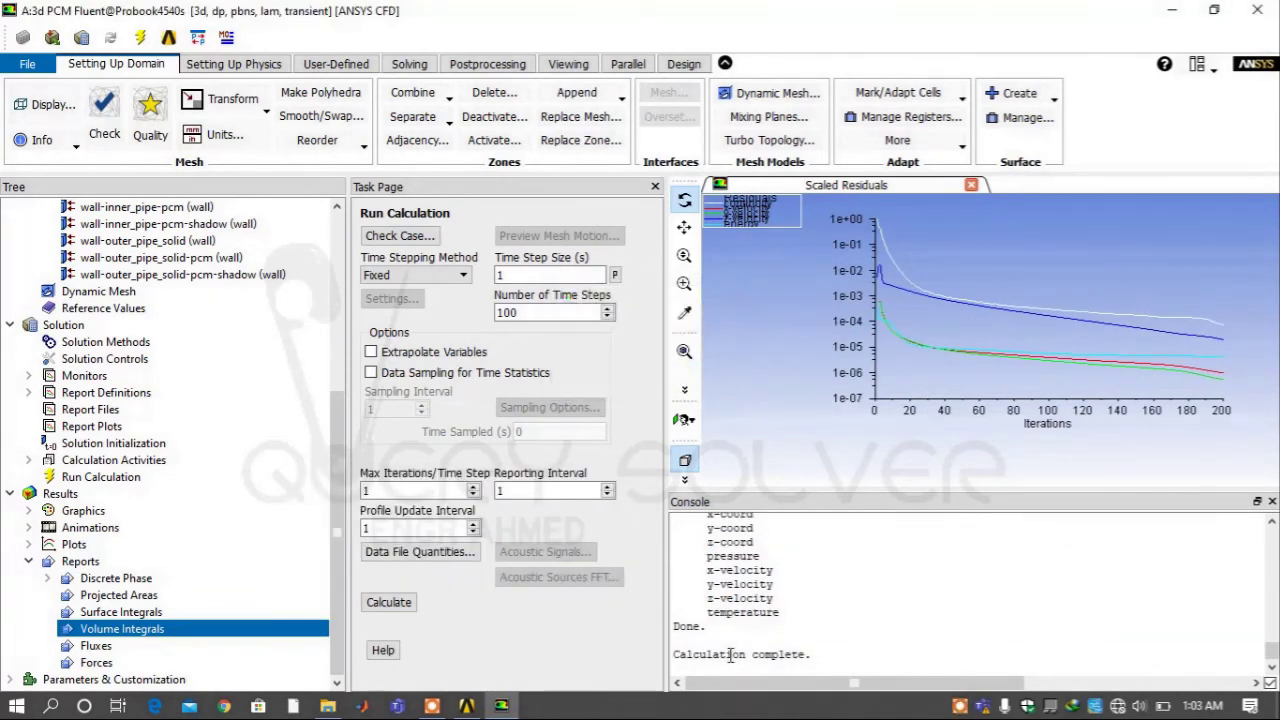
pyautogui.scroll(2, 738, 635)
pyautogui.scroll(2, 875, 596)
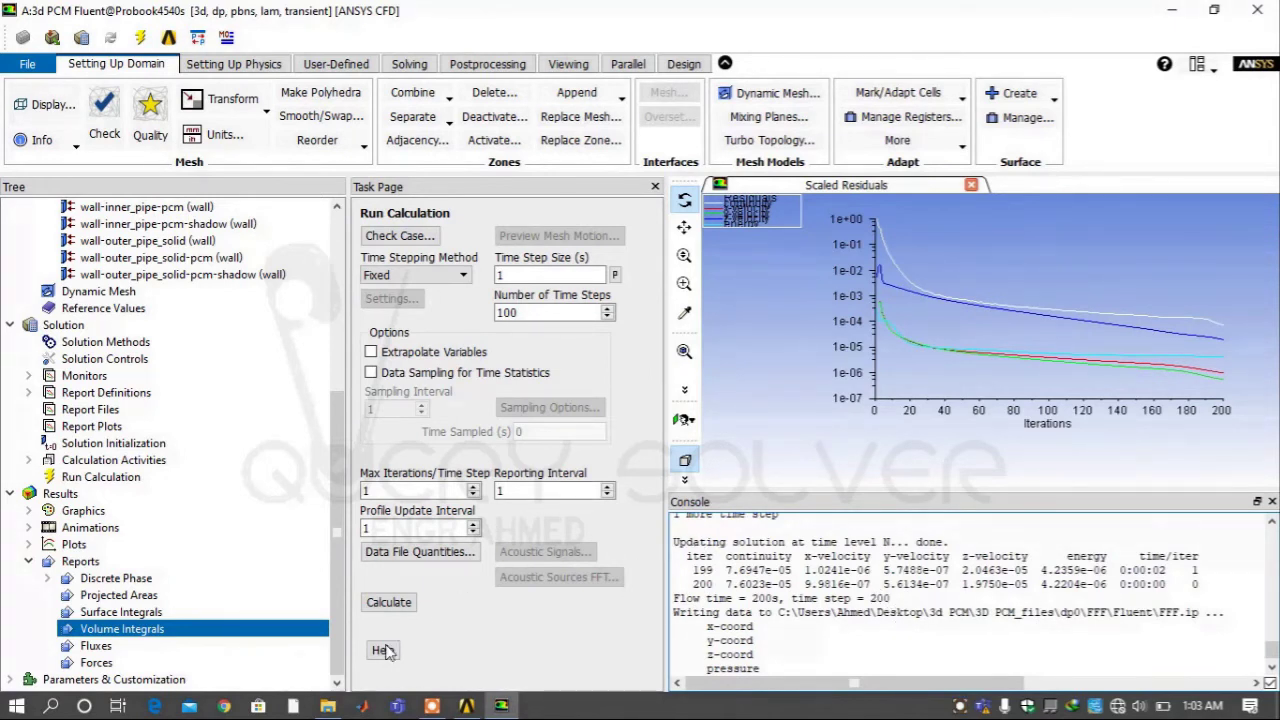
# Recompute the mass-average liquid fraction of the pcm cell zone for the continued solution.
pyautogui.doubleClick(245, 632)
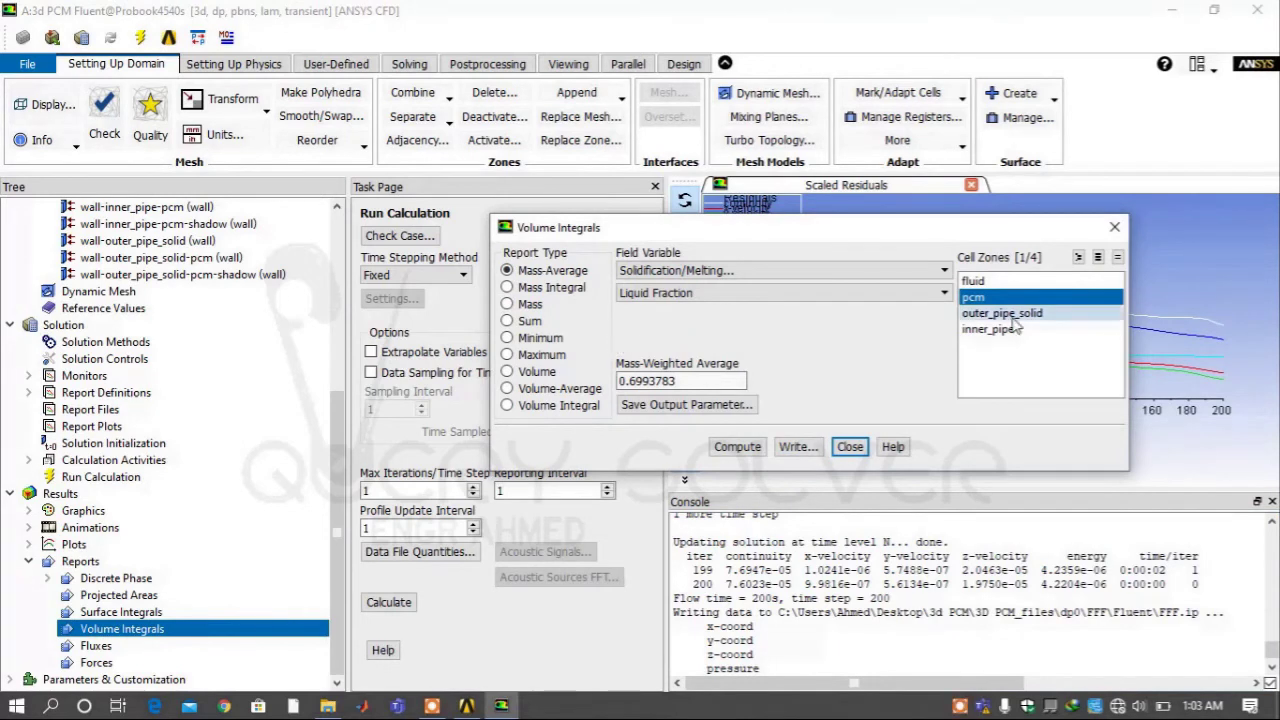
pyautogui.click(737, 447)
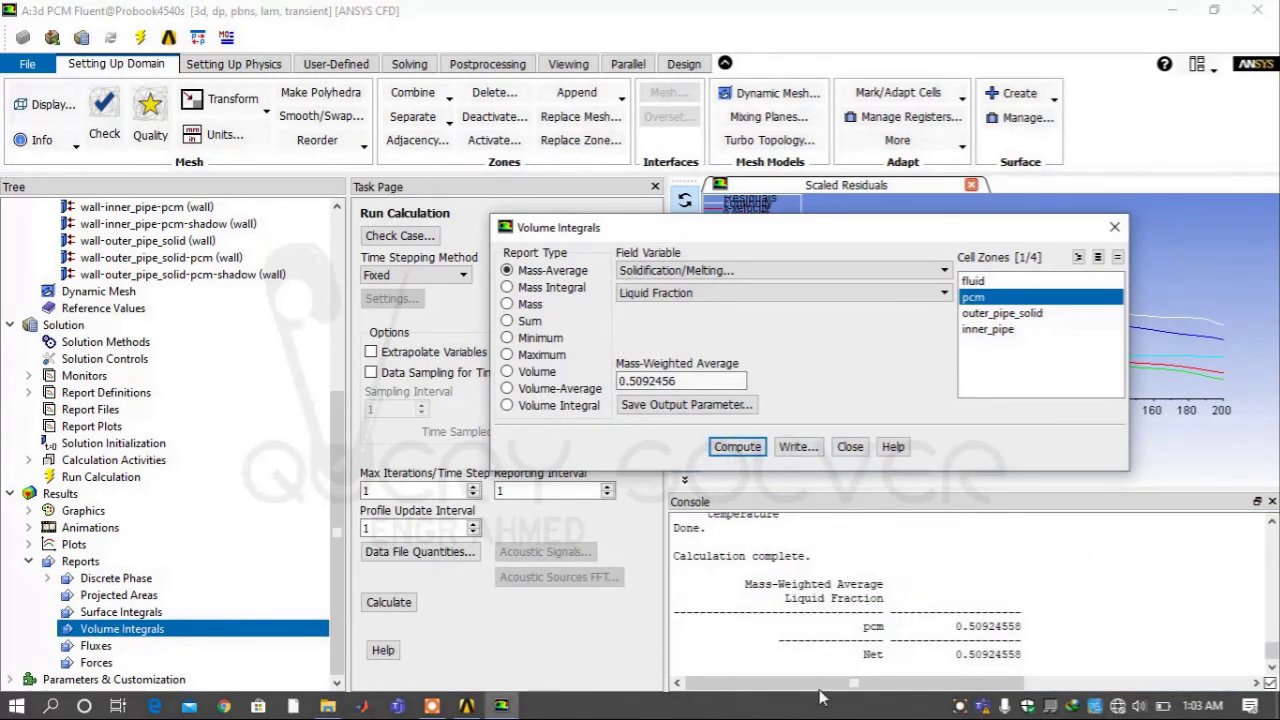
pyautogui.click(850, 447)
# Compute a Facet Average surface integral of static temperature for the inlet and outlet surfaces.
pyautogui.doubleClick(226, 616)
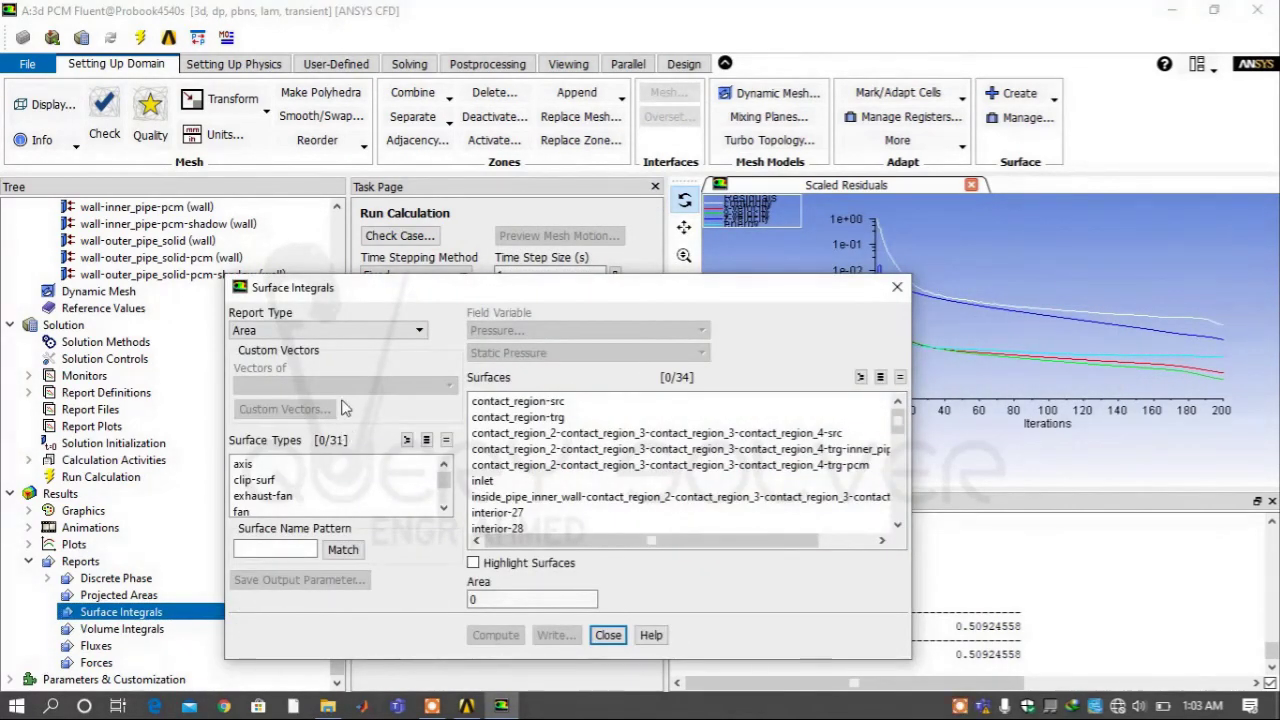
pyautogui.click(345, 330)
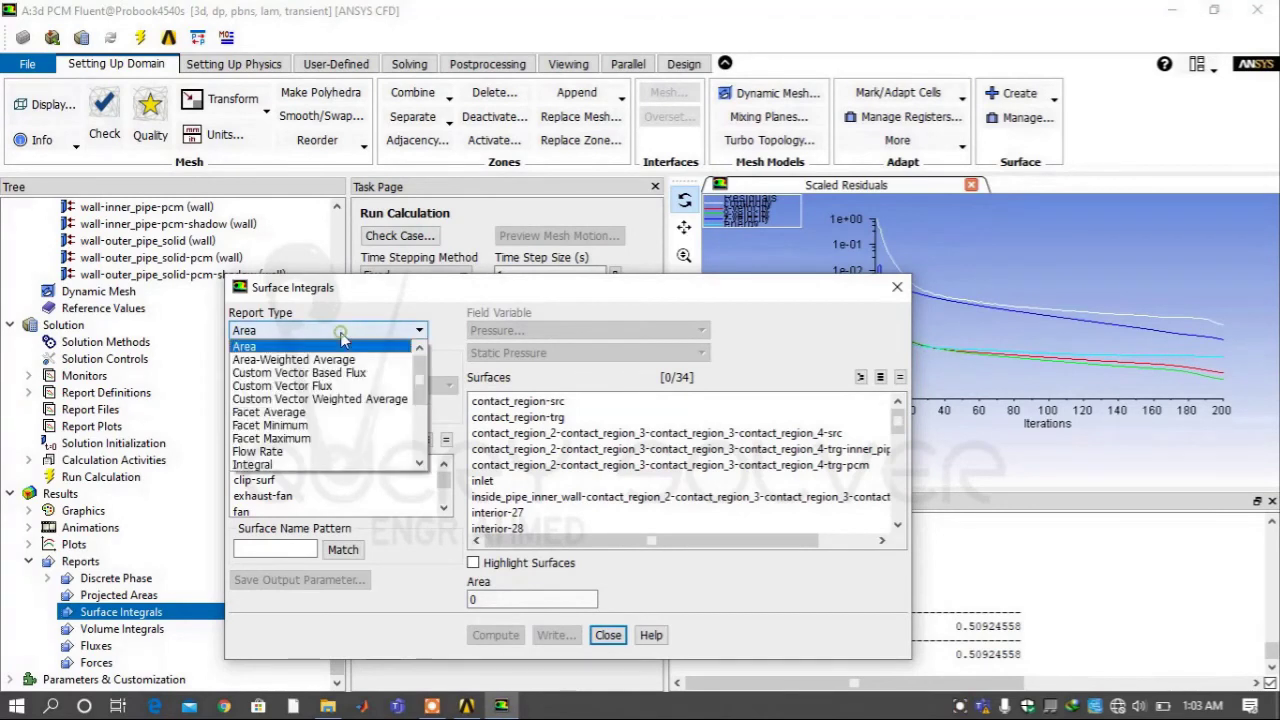
pyautogui.click(345, 411)
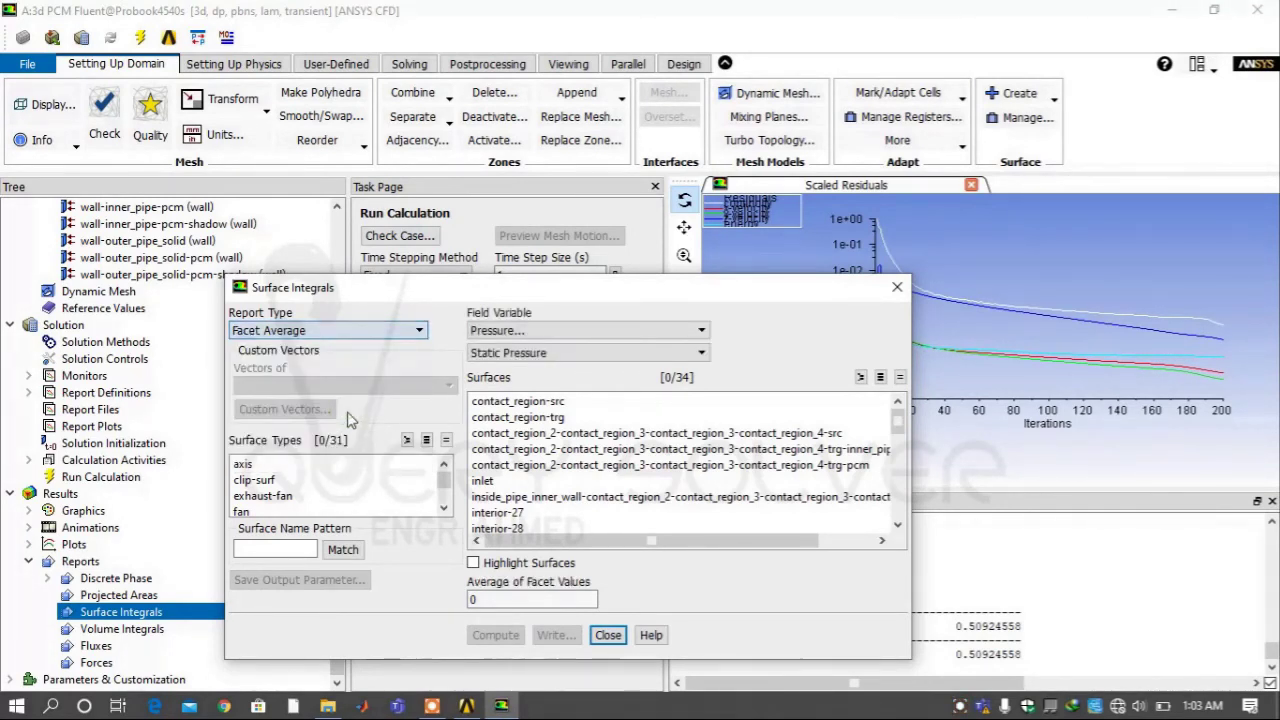
pyautogui.click(533, 333)
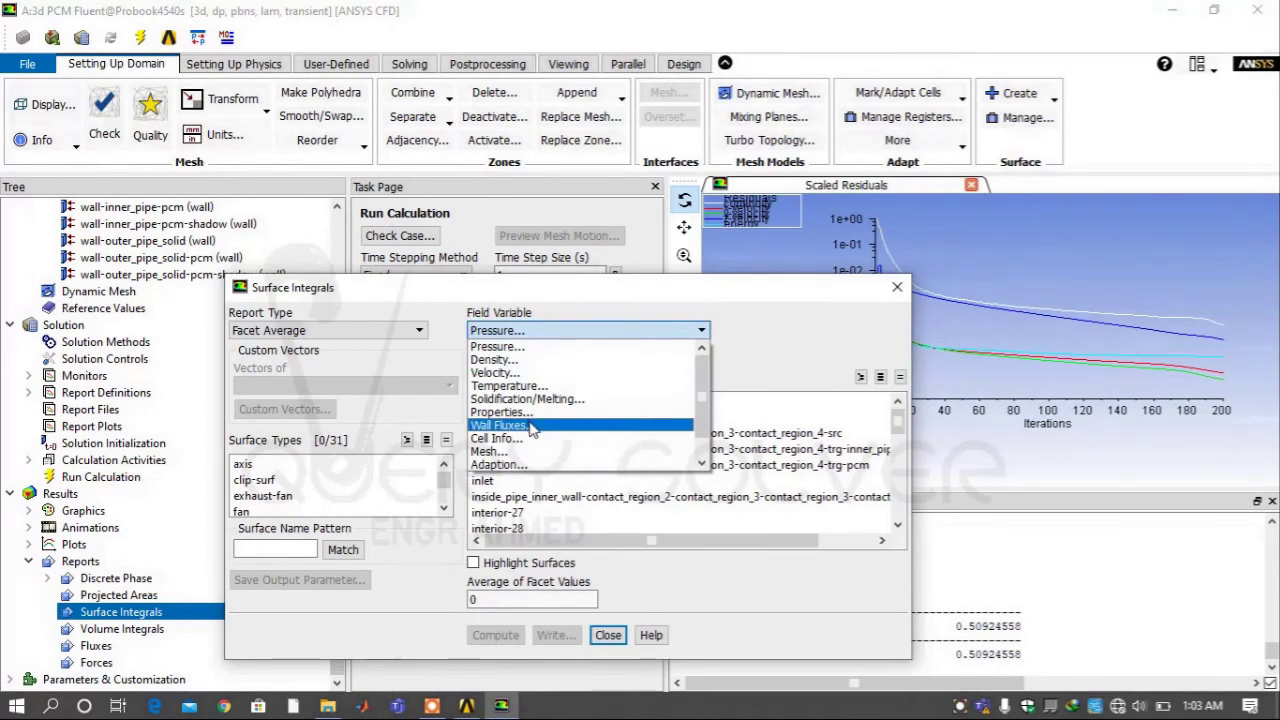
pyautogui.scroll(-1, 532, 428)
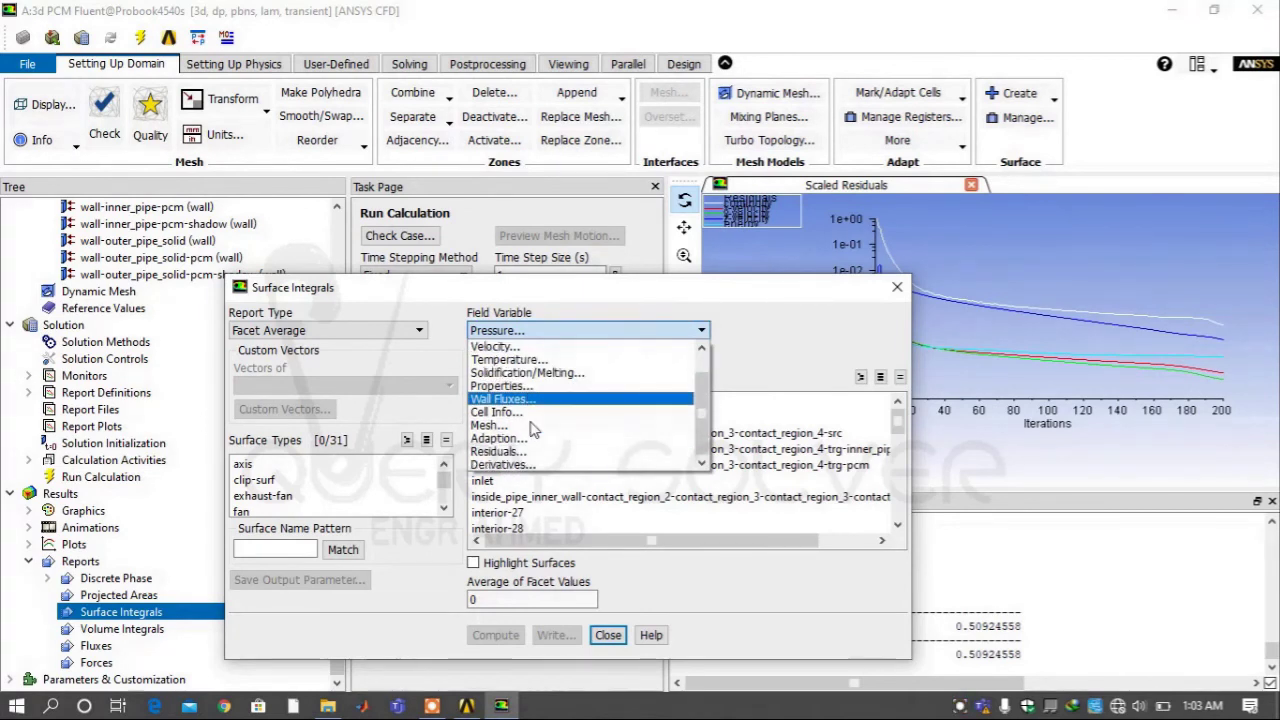
pyautogui.click(532, 361)
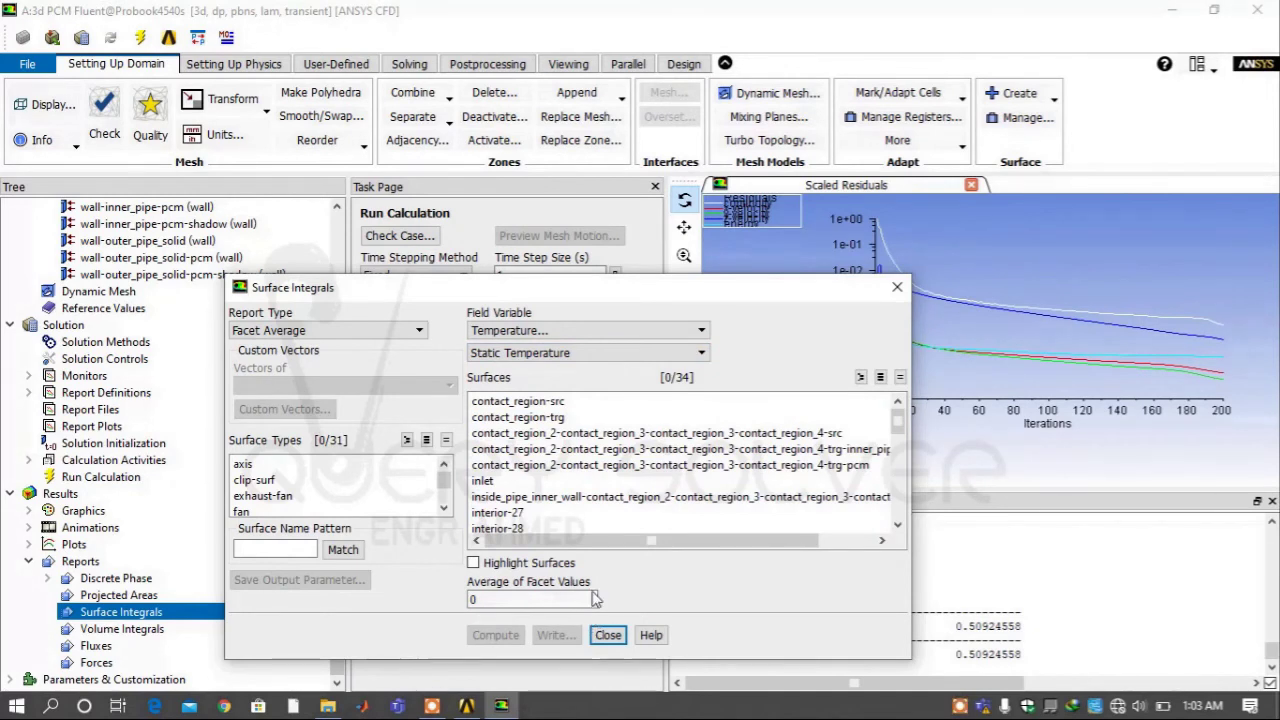
pyautogui.click(505, 481)
pyautogui.scroll(-4, 508, 484)
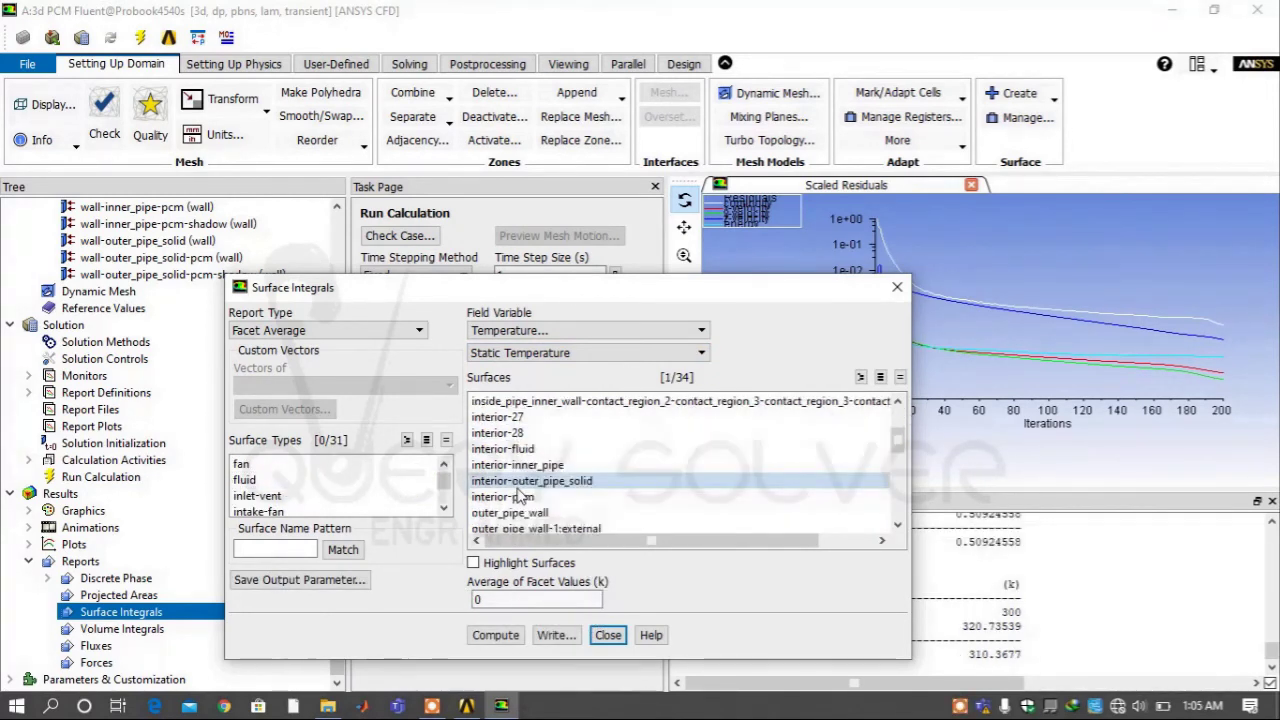
pyautogui.click(515, 497)
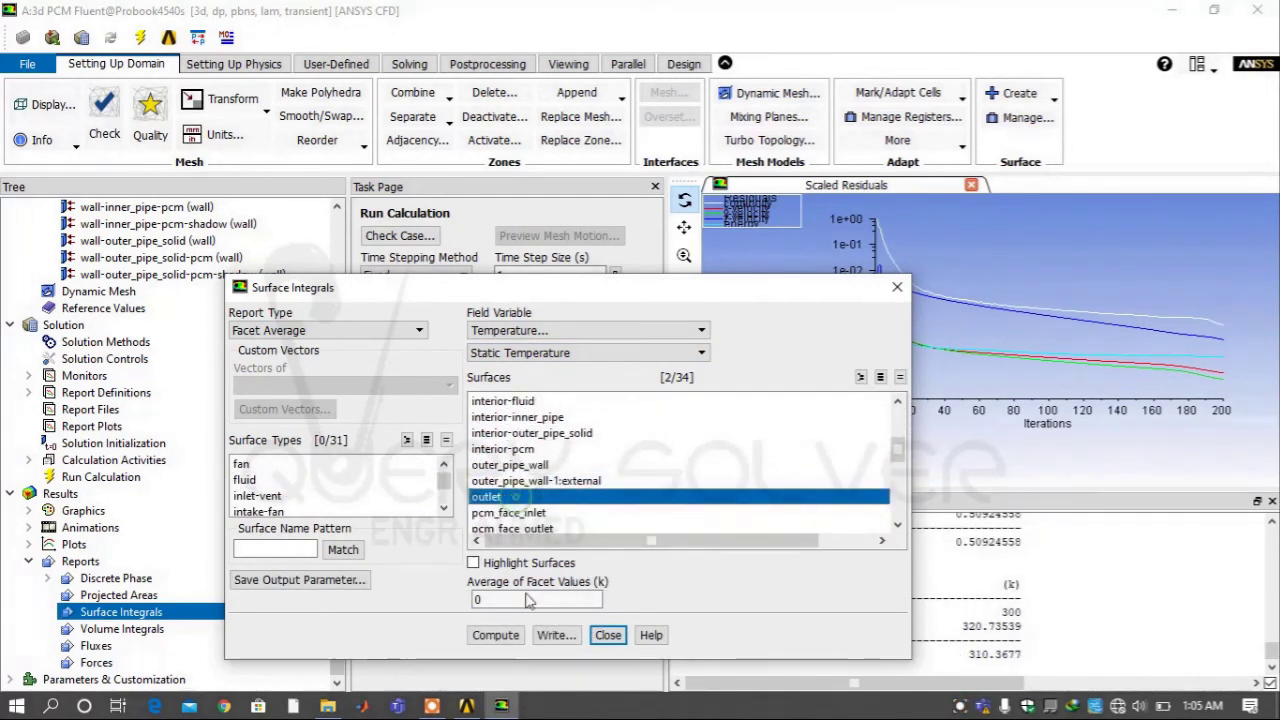
pyautogui.click(496, 635)
pyautogui.moveTo(581, 299); pyautogui.dragTo(695, 131)
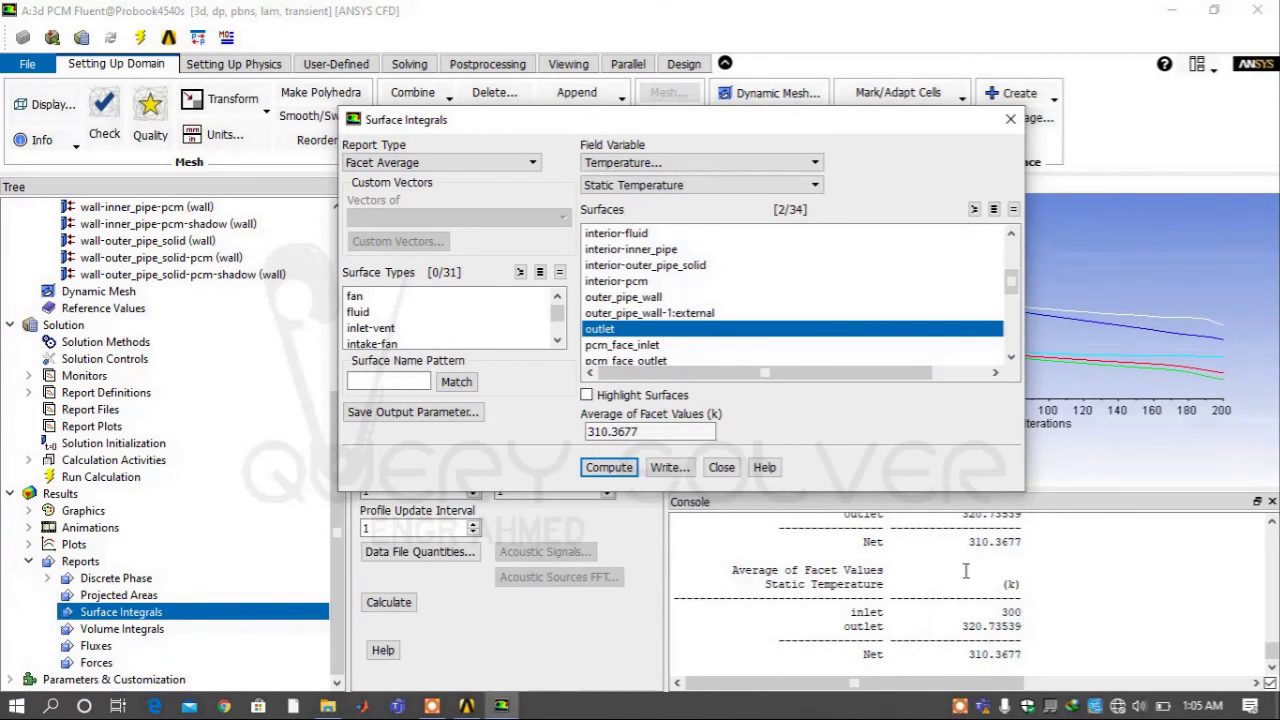
# Compute the facet-average static temperature on pcm_face_inlet and pcm_face_outlet only, and close the surface integrals report.
pyautogui.scroll(-2, 735, 300)
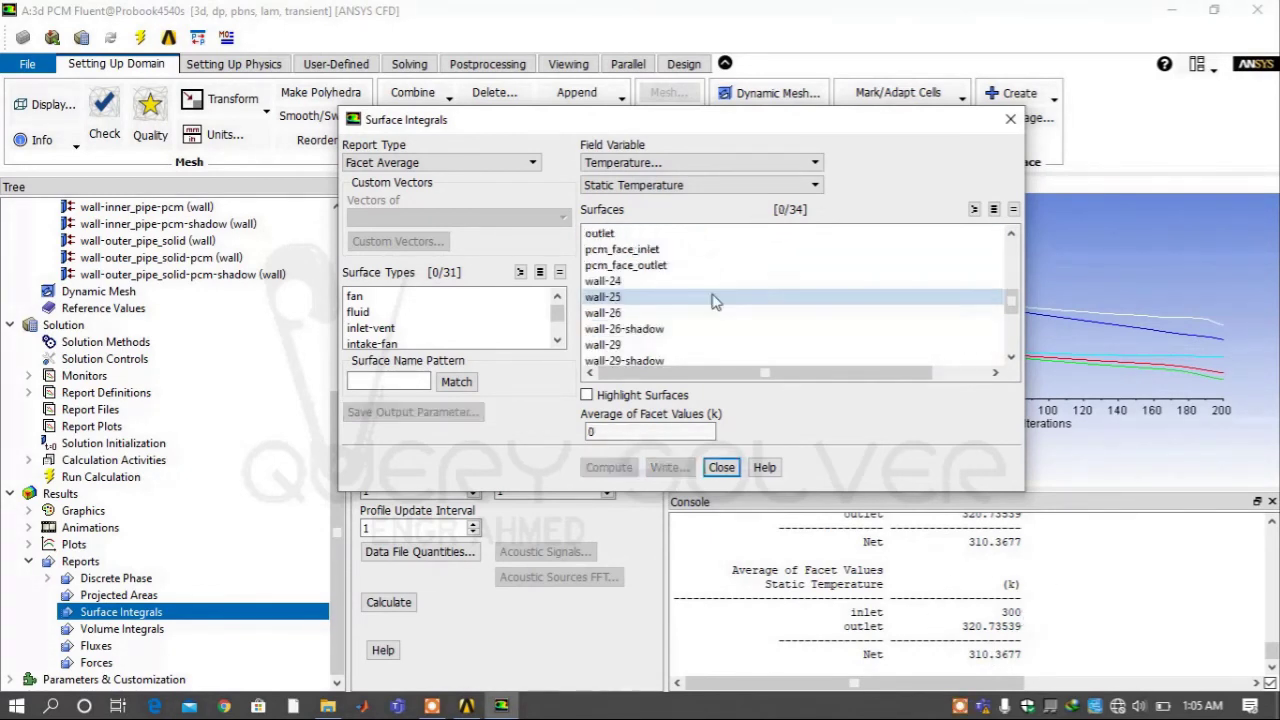
pyautogui.click(714, 249)
pyautogui.click(712, 265)
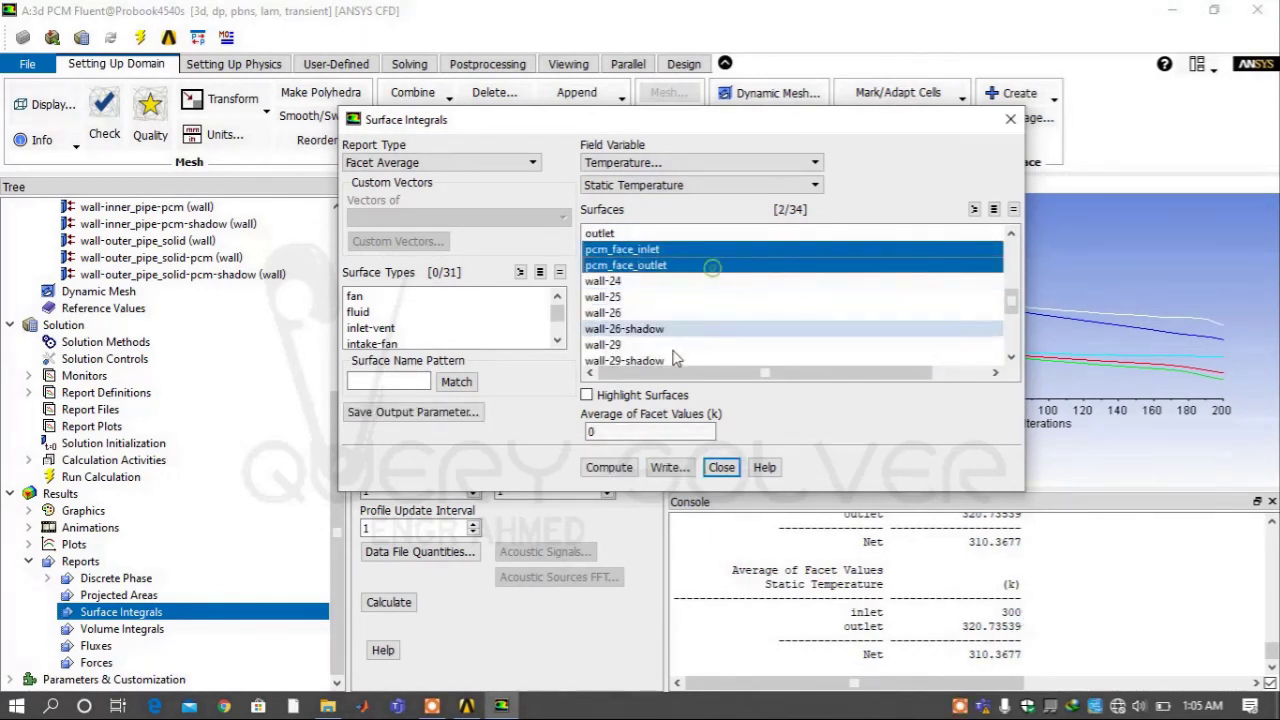
pyautogui.click(629, 462)
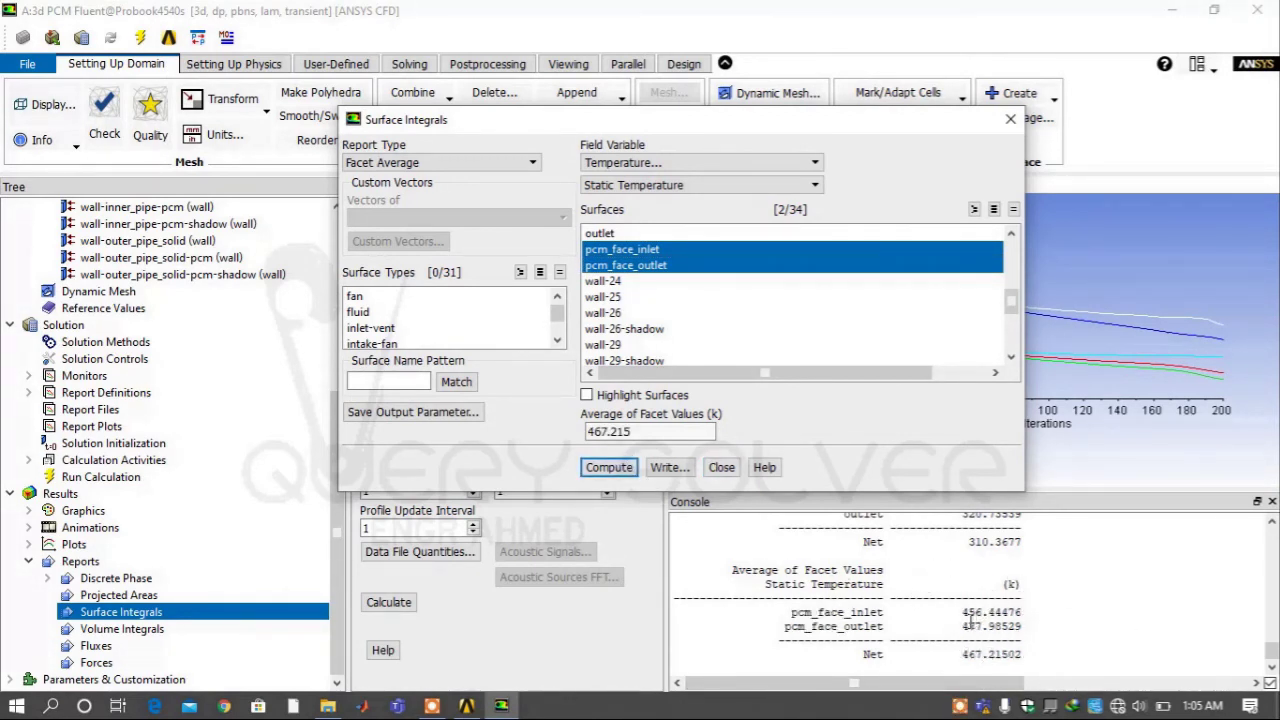
pyautogui.click(720, 467)
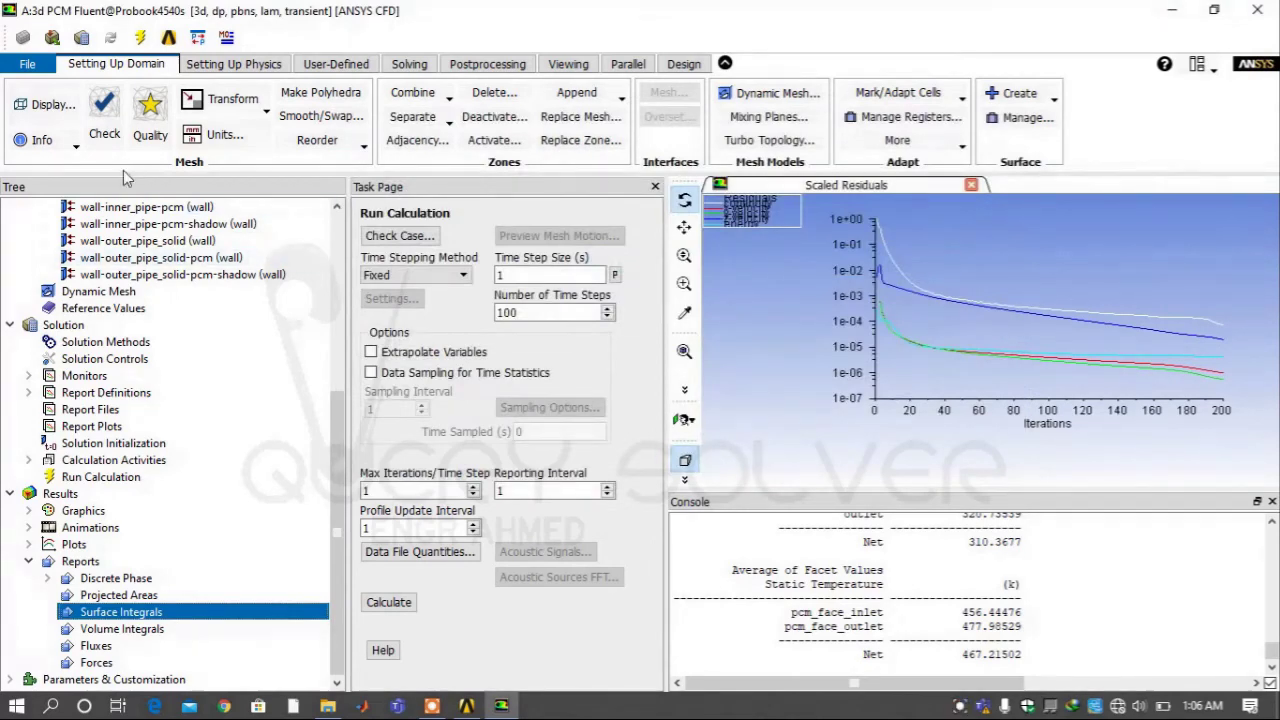
# Save the project and quit Fluent.
pyautogui.click(30, 64)
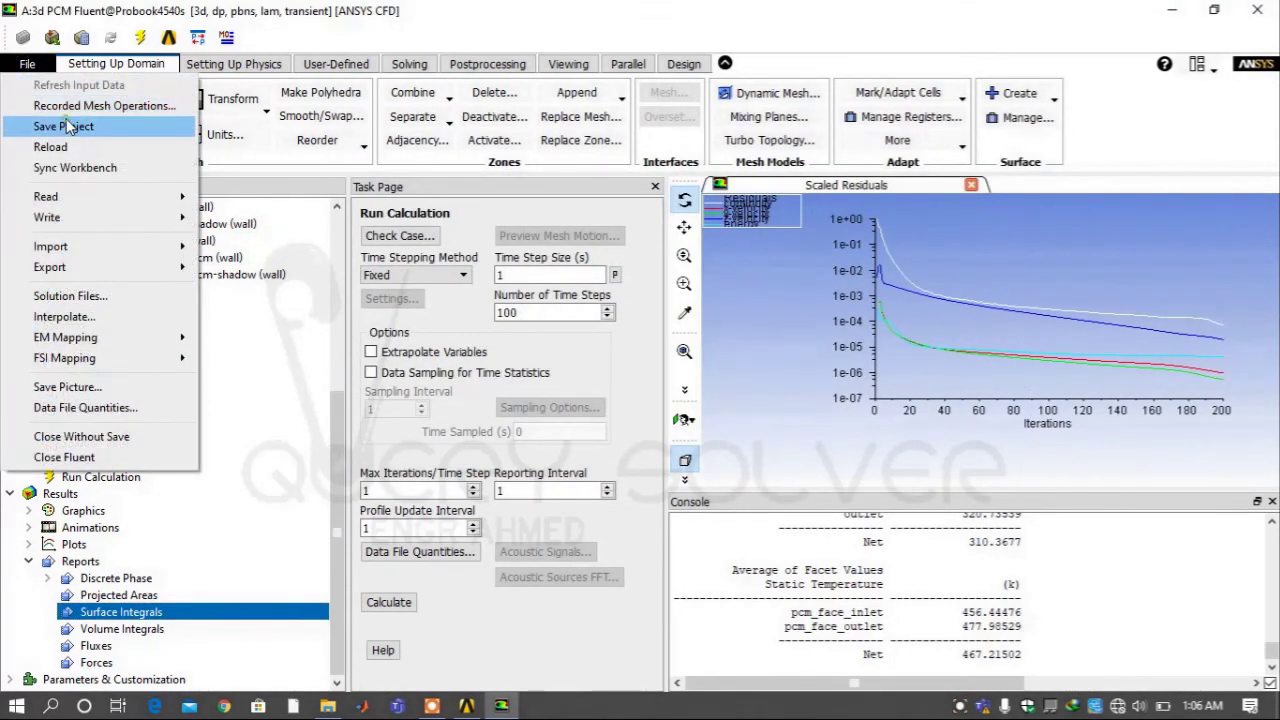
pyautogui.click(86, 127)
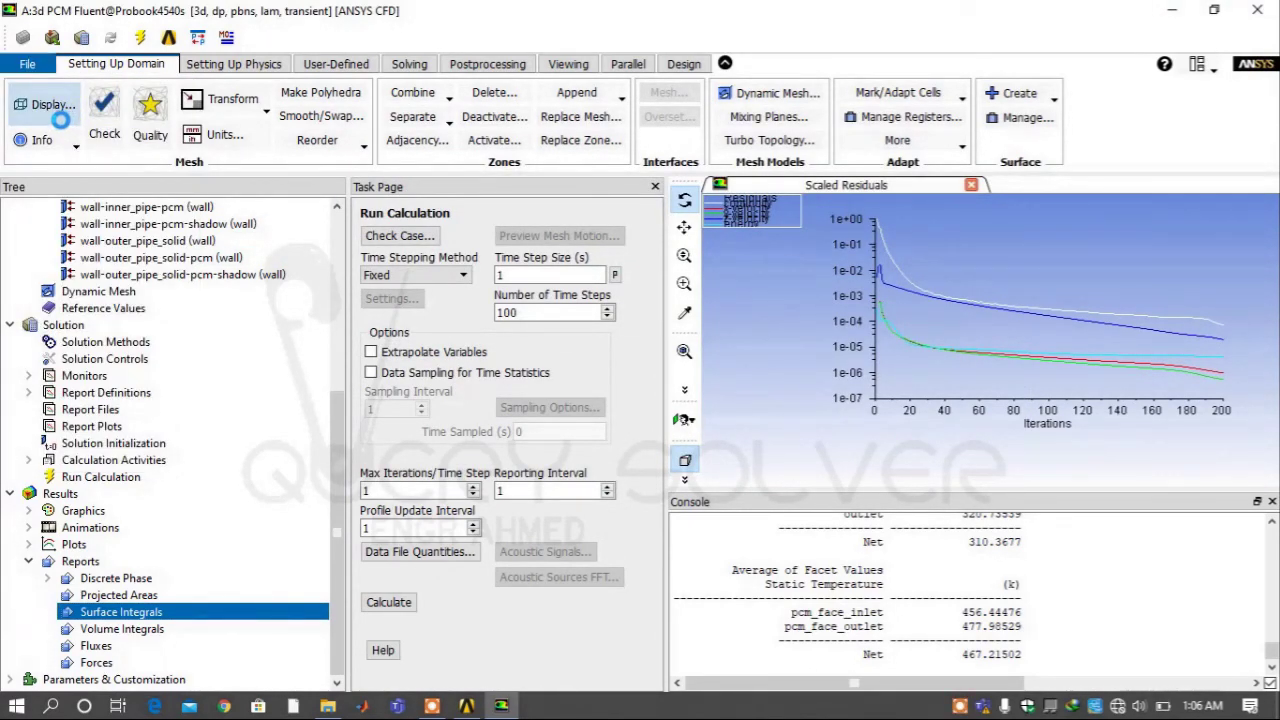
pyautogui.click(665, 380)
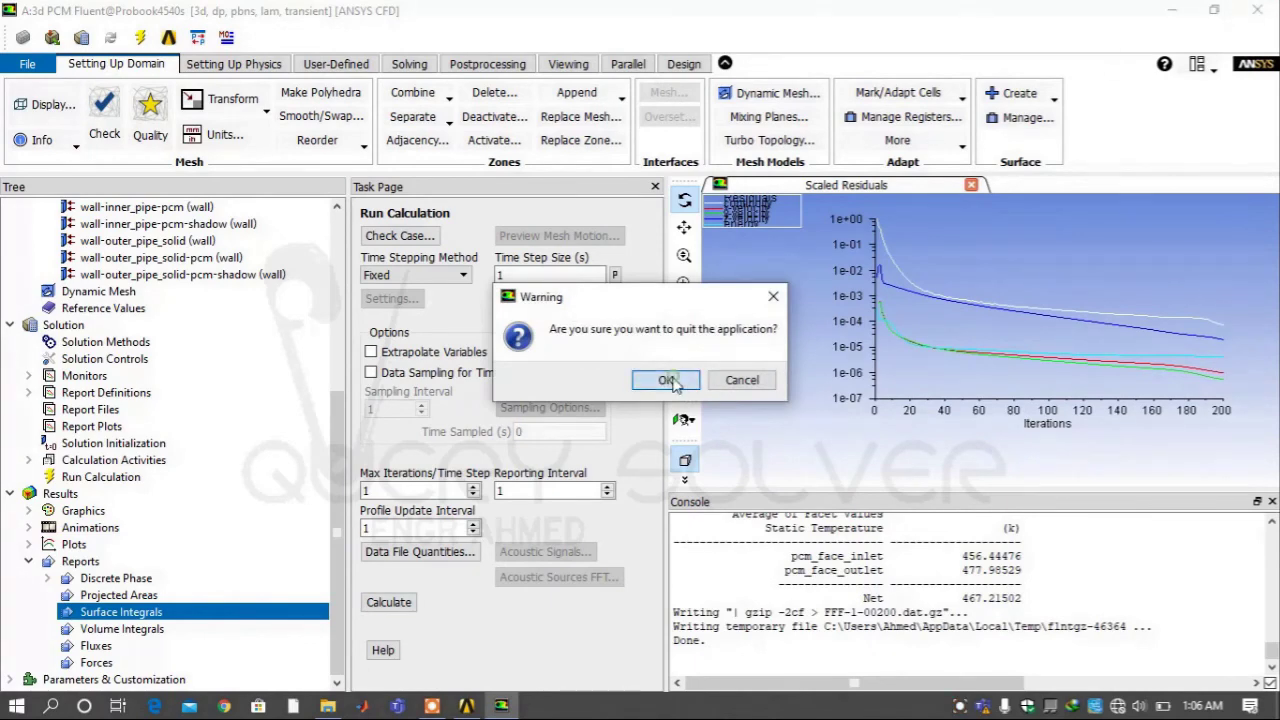
# Update the Results cell of the Fluid Flow (Fluent) system in Workbench and open it in CFD-Post.
pyautogui.rightClick(370, 281)
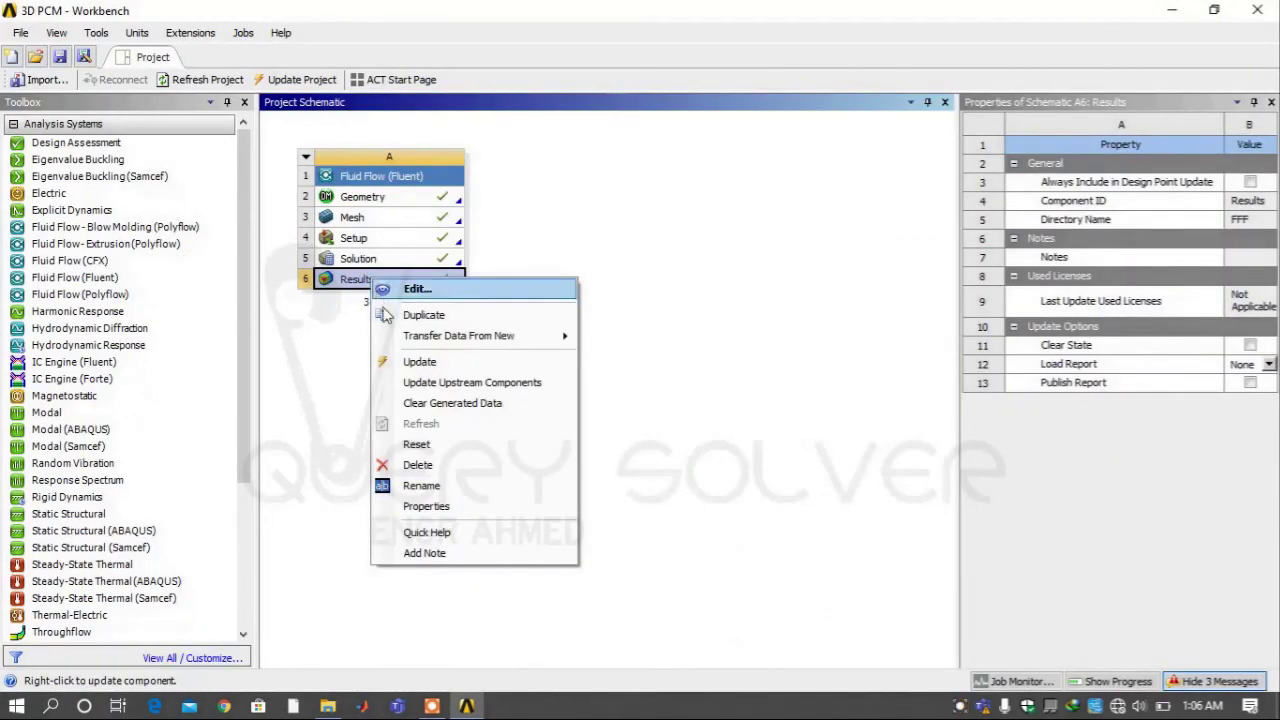
pyautogui.click(418, 362)
pyautogui.rightClick(408, 282)
pyautogui.click(414, 294)
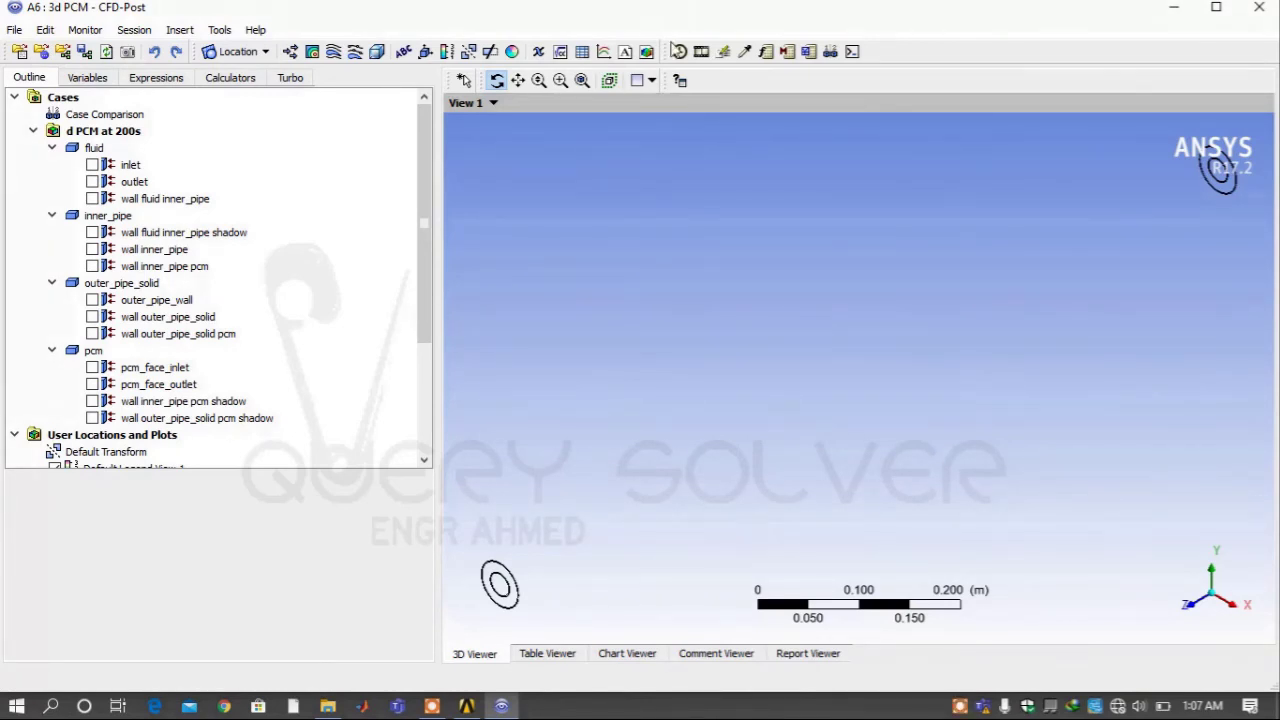
# Insert a plane named Plane 1 using the ZX Plane method at Y = 0.0 m across all domains.
pyautogui.click(266, 52)
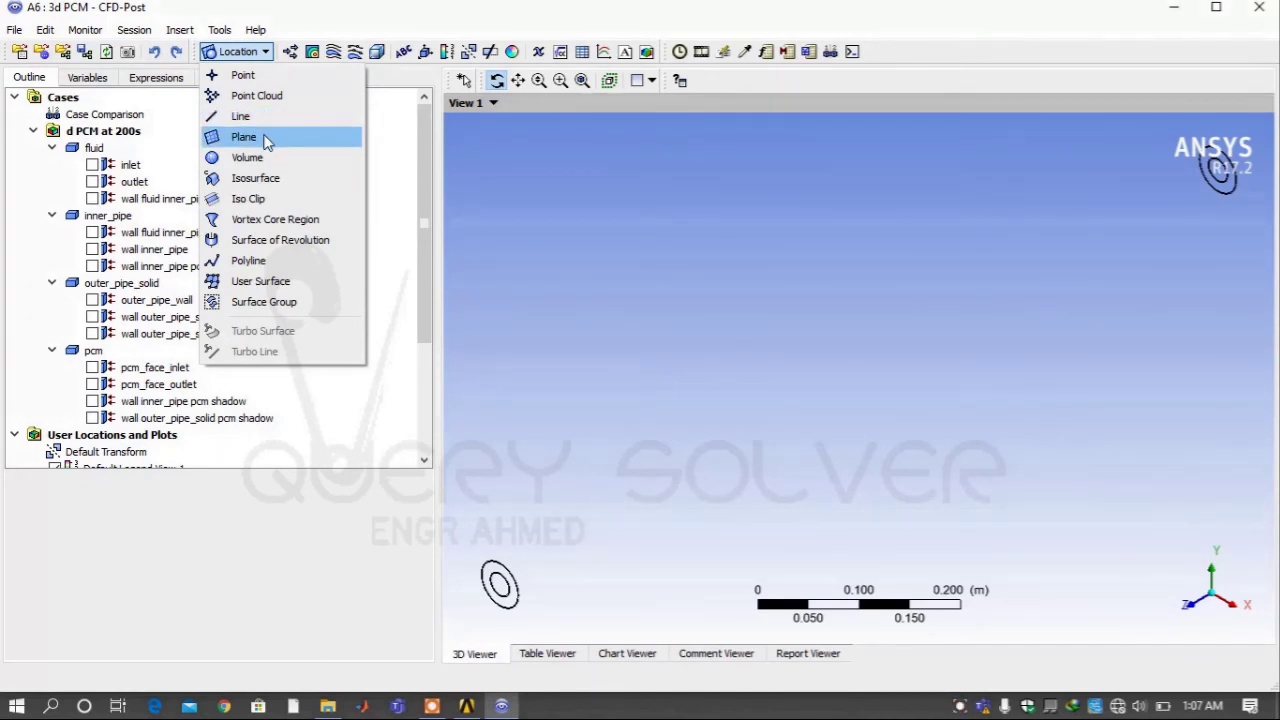
pyautogui.click(267, 138)
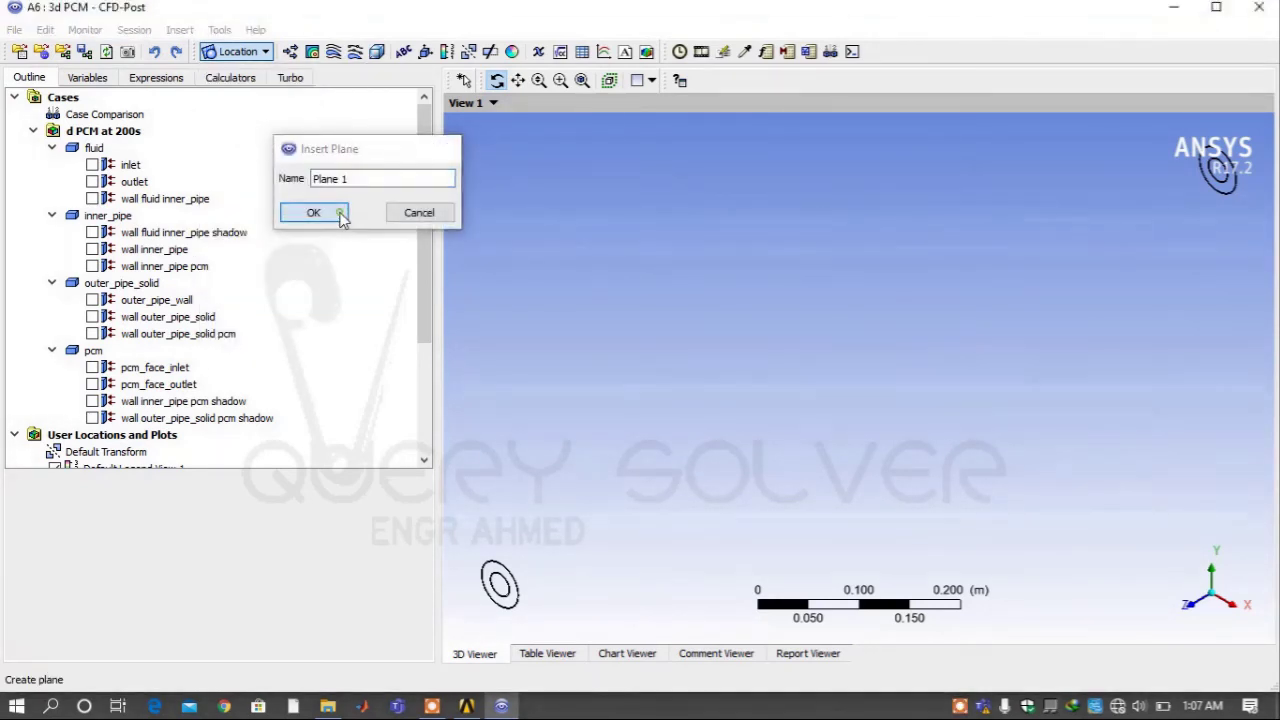
pyautogui.click(337, 212)
pyautogui.click(247, 578)
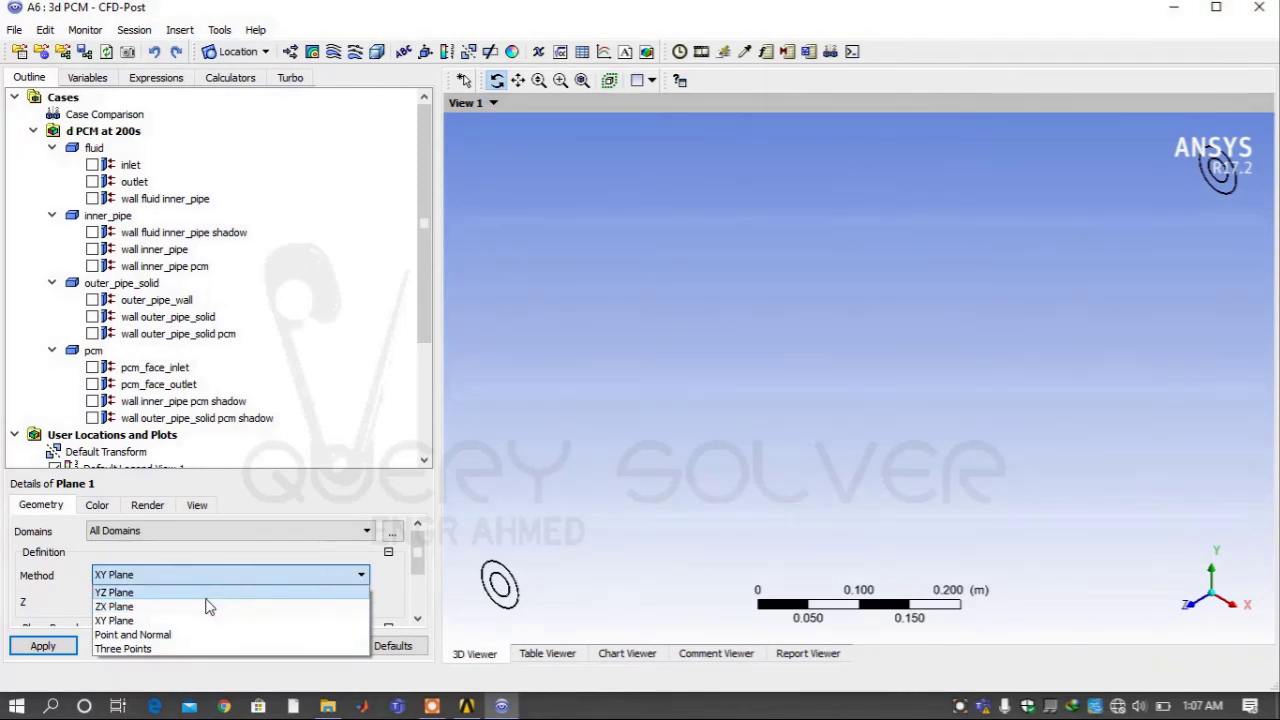
pyautogui.click(206, 607)
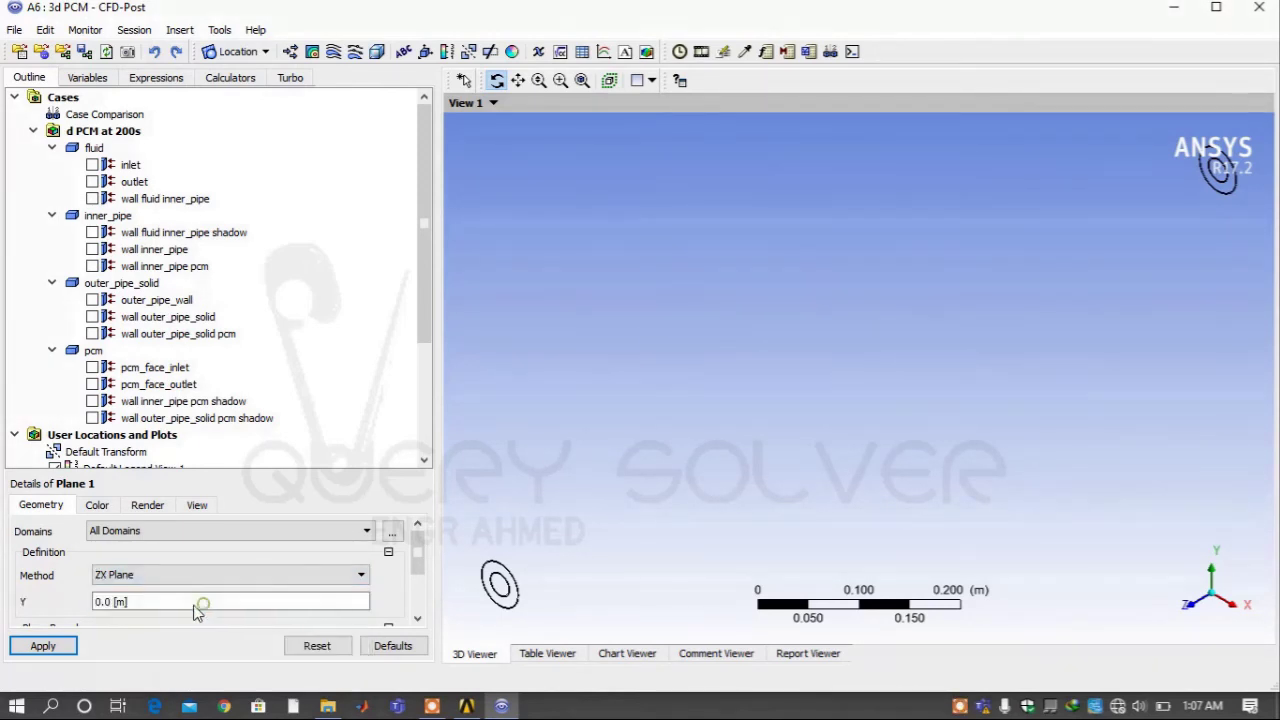
pyautogui.click(42, 645)
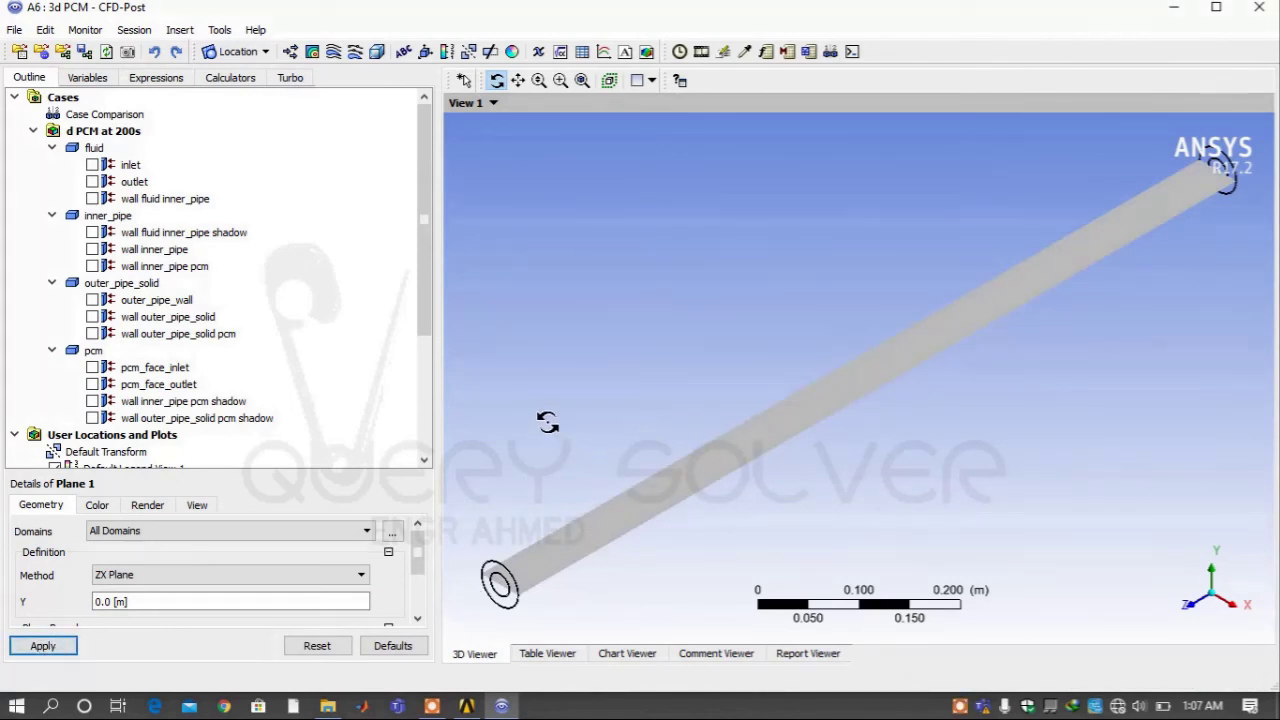
# Redefine Plane 1 with the YZ Plane method at X = 0.0 m and check its orientation in the pipe.
pyautogui.click(226, 577)
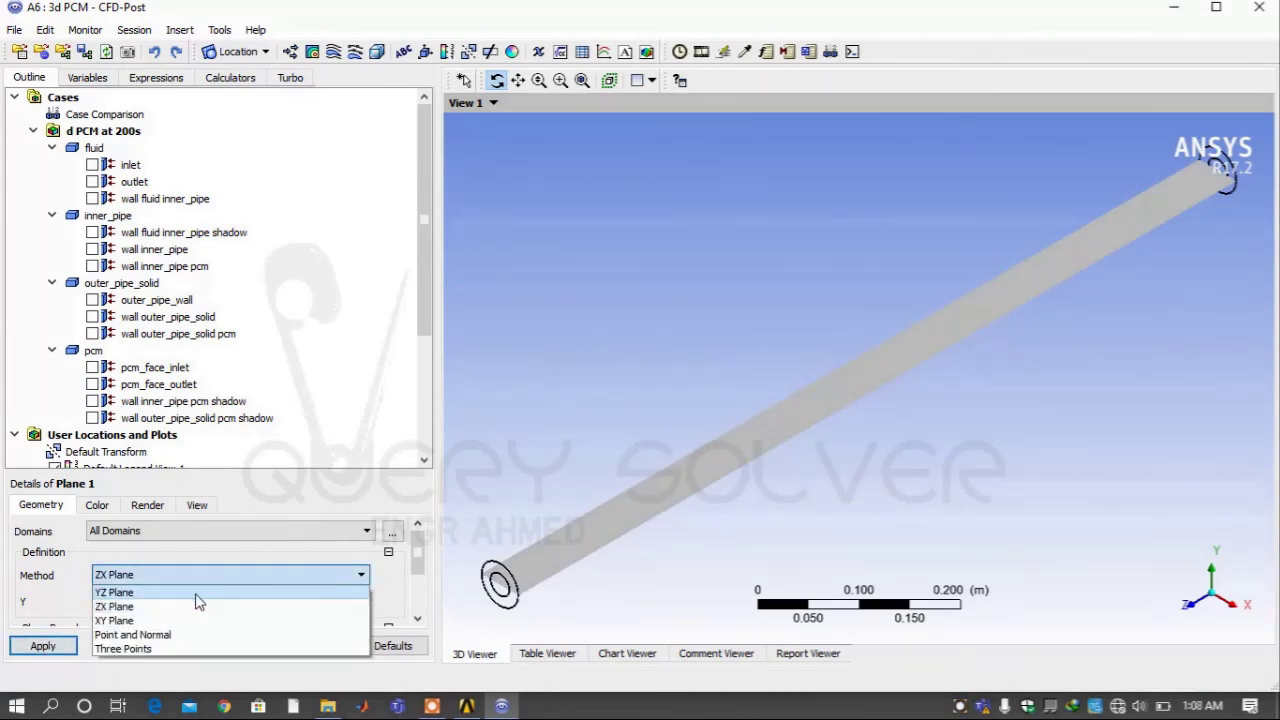
pyautogui.click(197, 593)
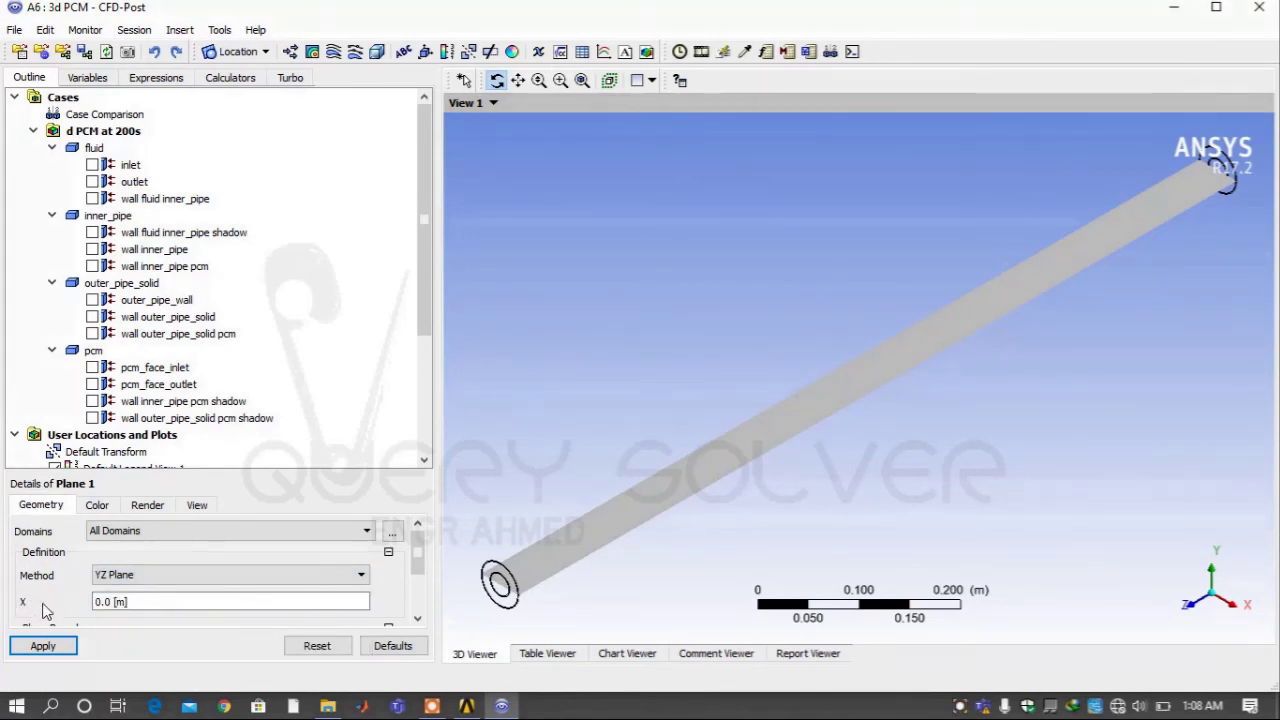
pyautogui.click(41, 648)
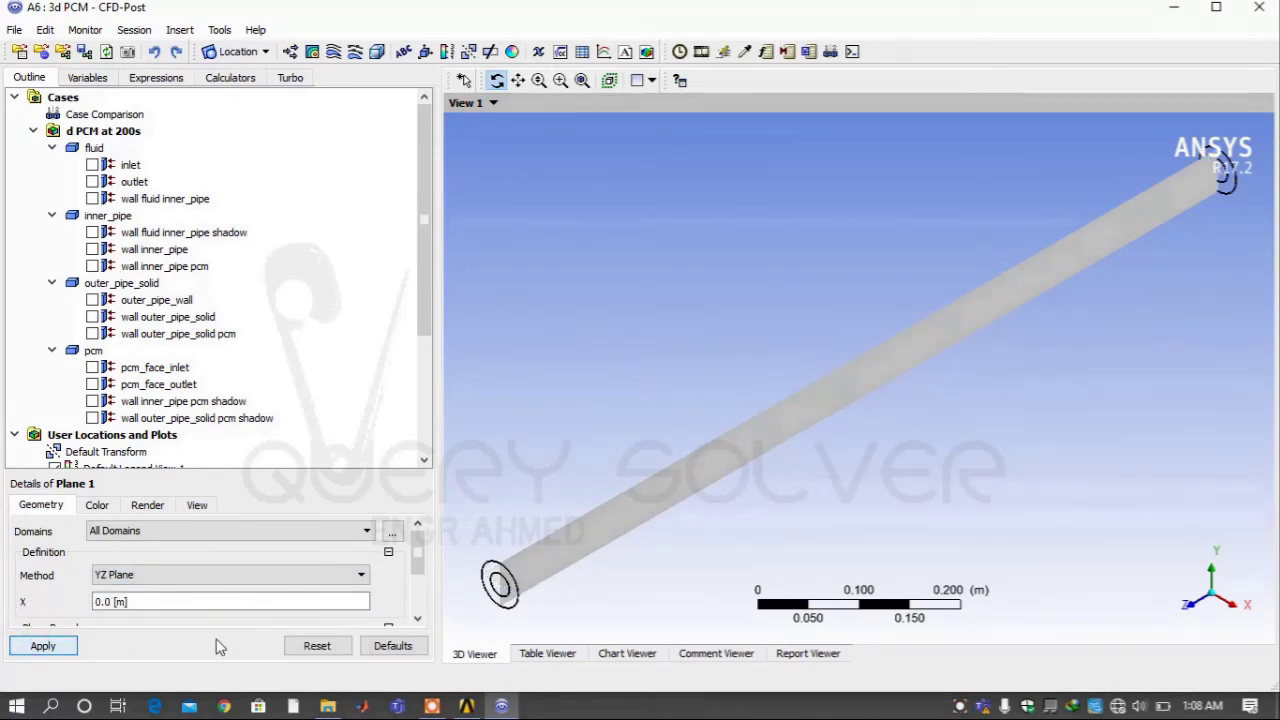
pyautogui.moveTo(608, 489); pyautogui.dragTo(596, 502)
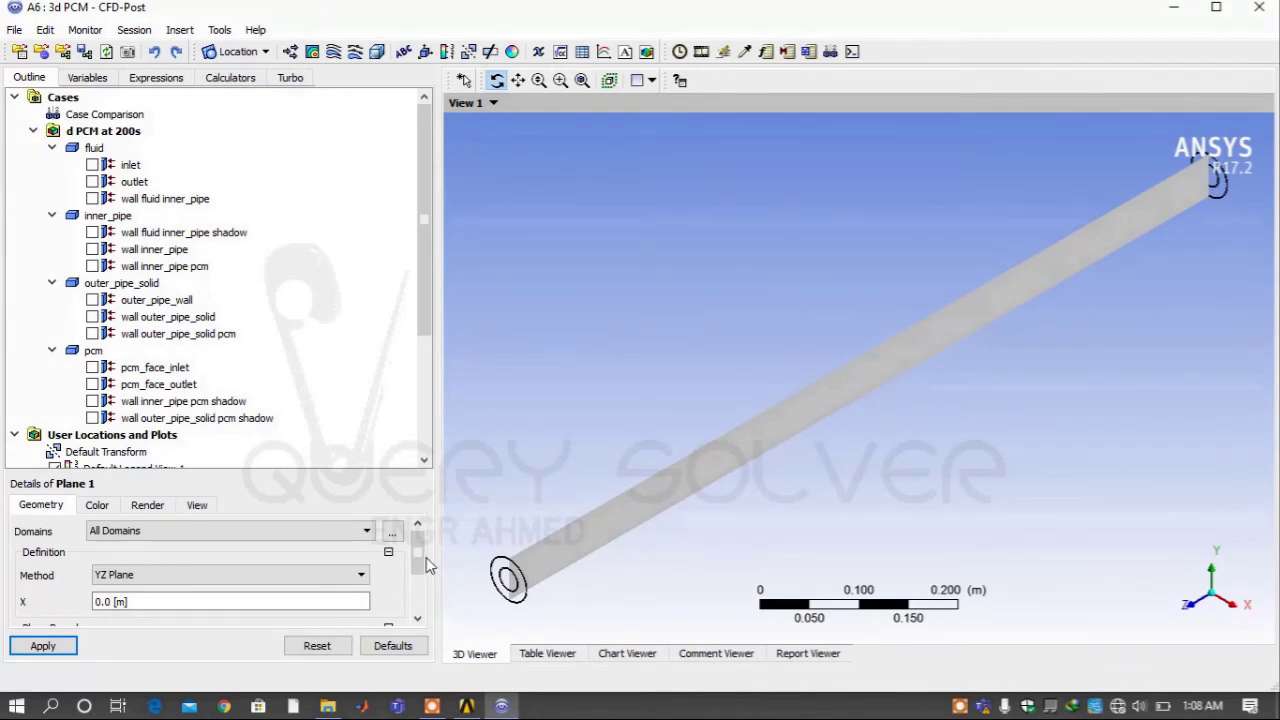
pyautogui.moveTo(418, 562)
pyautogui.mouseDown()
pyautogui.moveTo(417, 612)
pyautogui.moveTo(420, 540)
pyautogui.mouseUp()
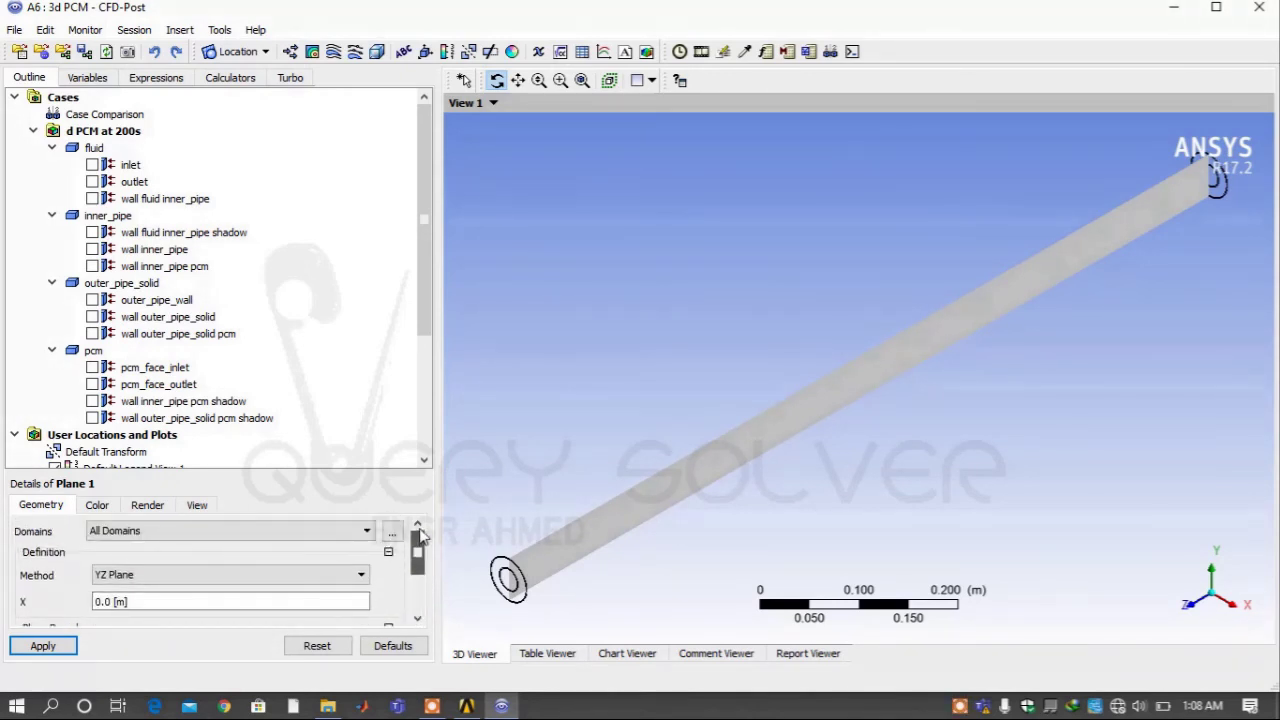
# Insert a contour named Contour 1 on Plane 1 with Mass Fraction as the variable, and view it along the X axis.
pyautogui.click(310, 52)
pyautogui.click(343, 121)
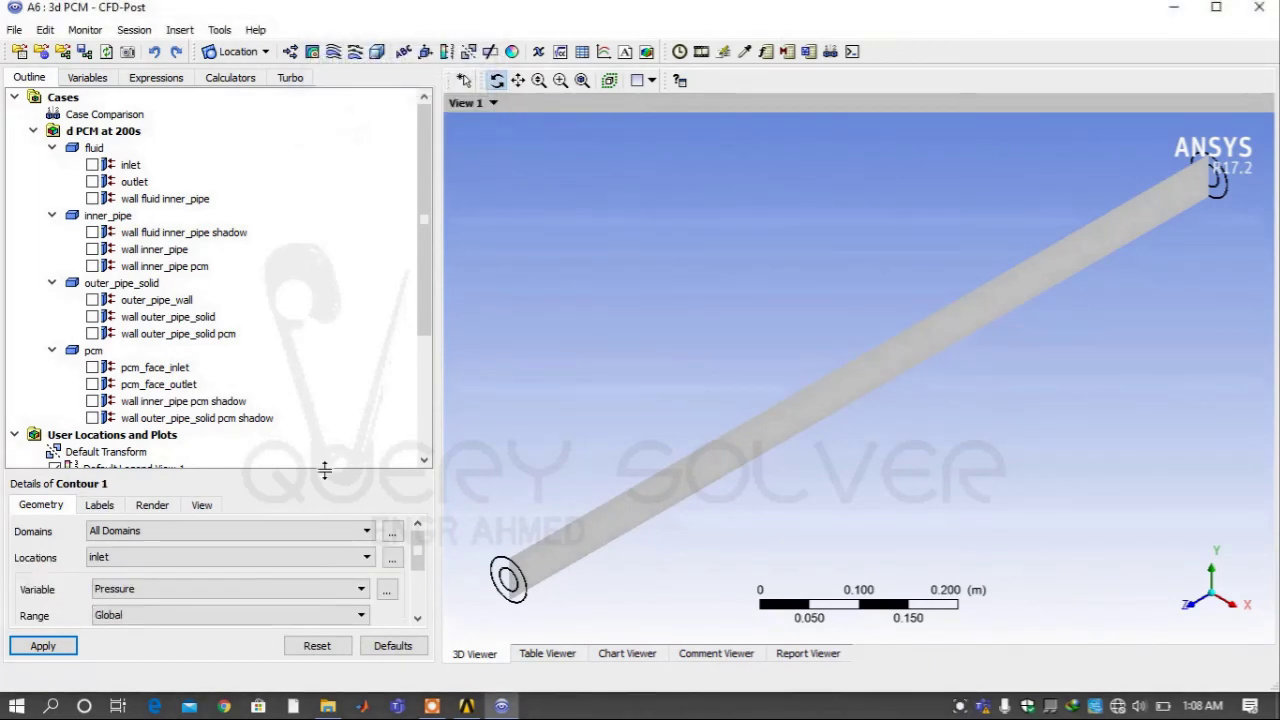
pyautogui.click(278, 565)
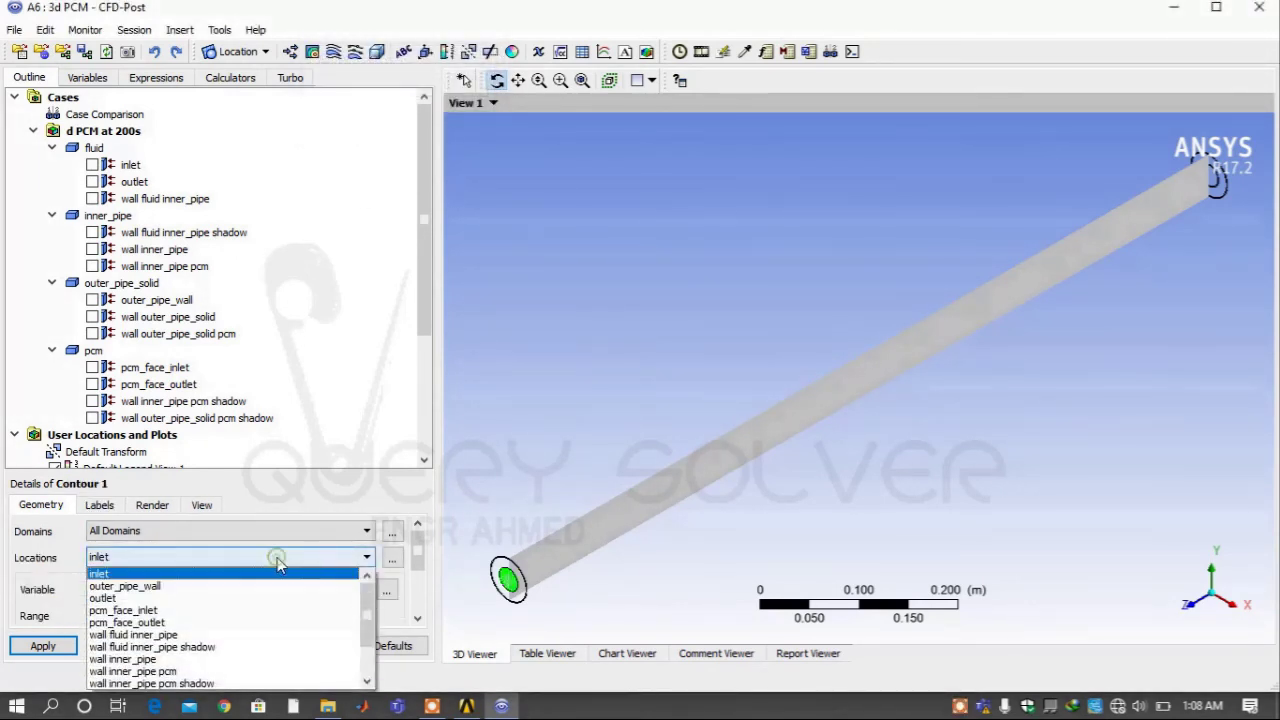
pyautogui.scroll(-2, 252, 598)
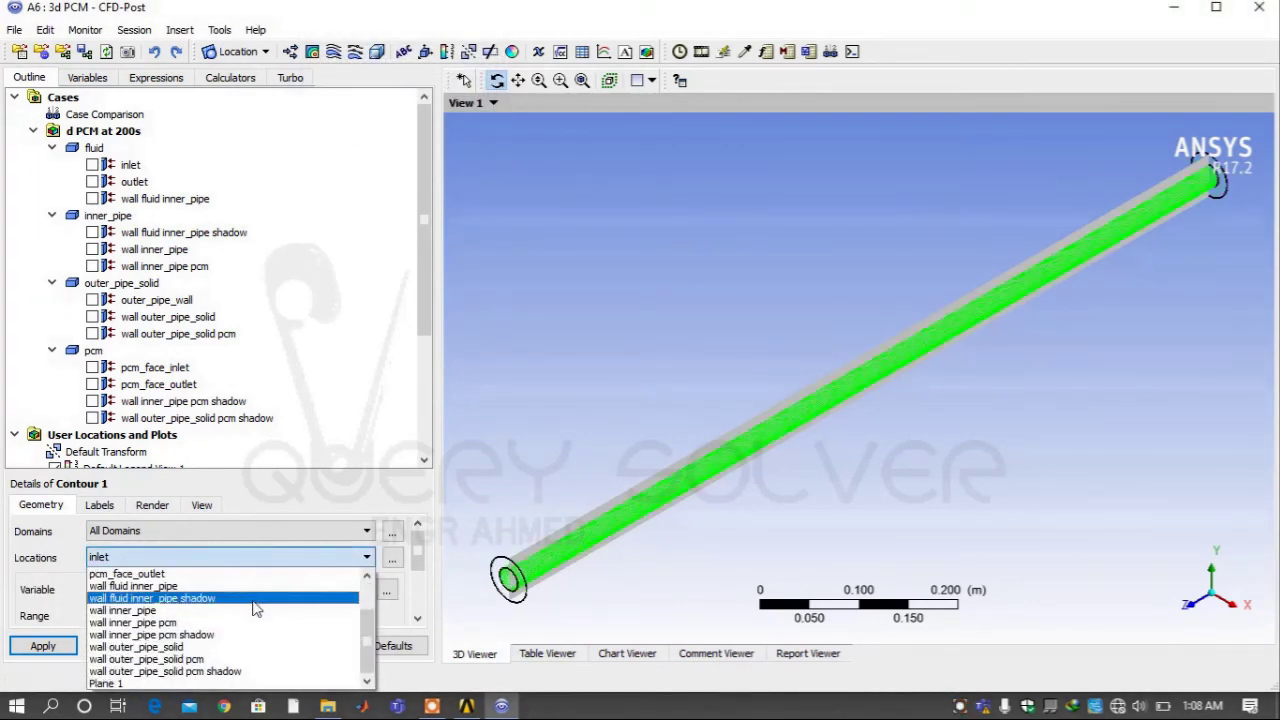
pyautogui.click(208, 683)
pyautogui.click(195, 588)
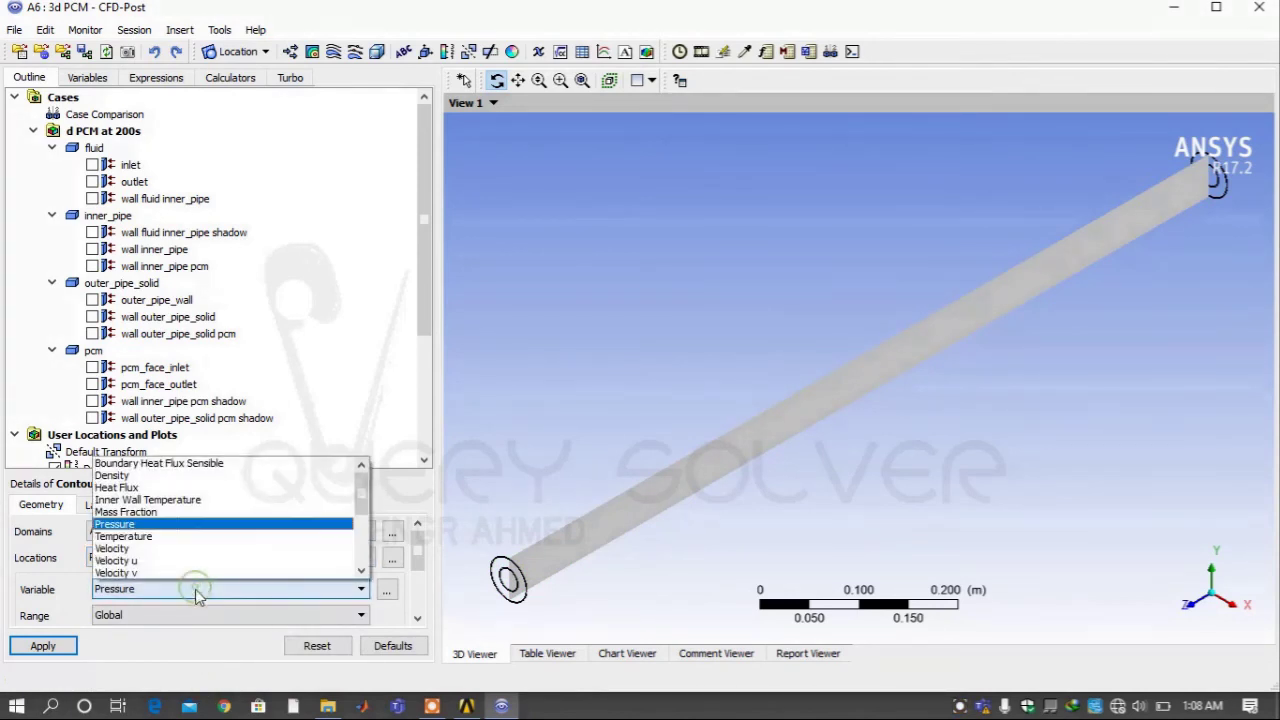
pyautogui.click(201, 512)
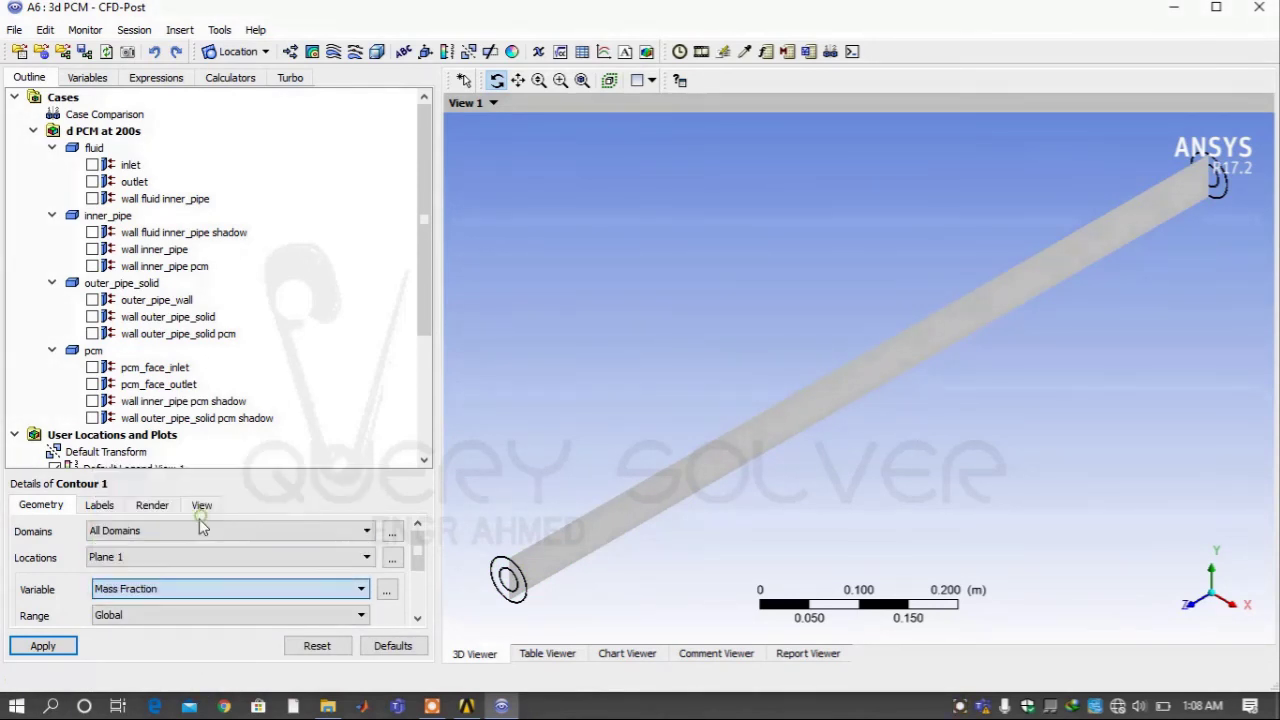
pyautogui.click(48, 645)
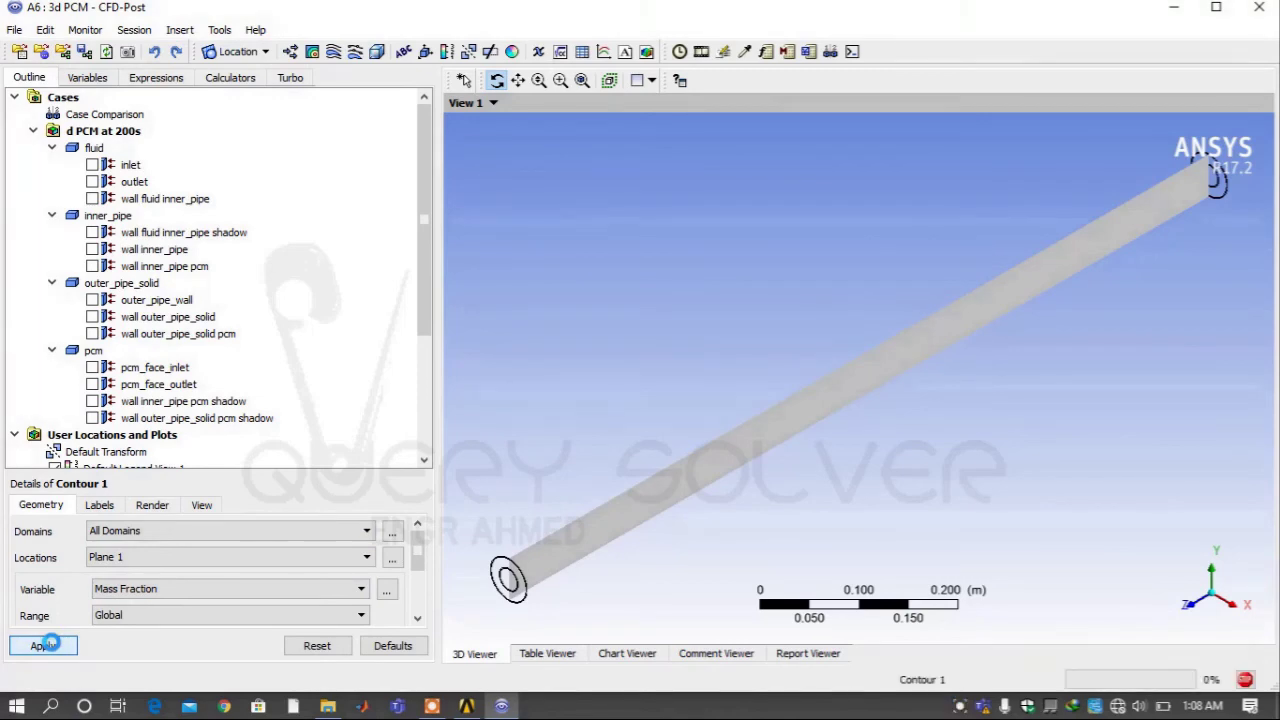
pyautogui.click(1187, 602)
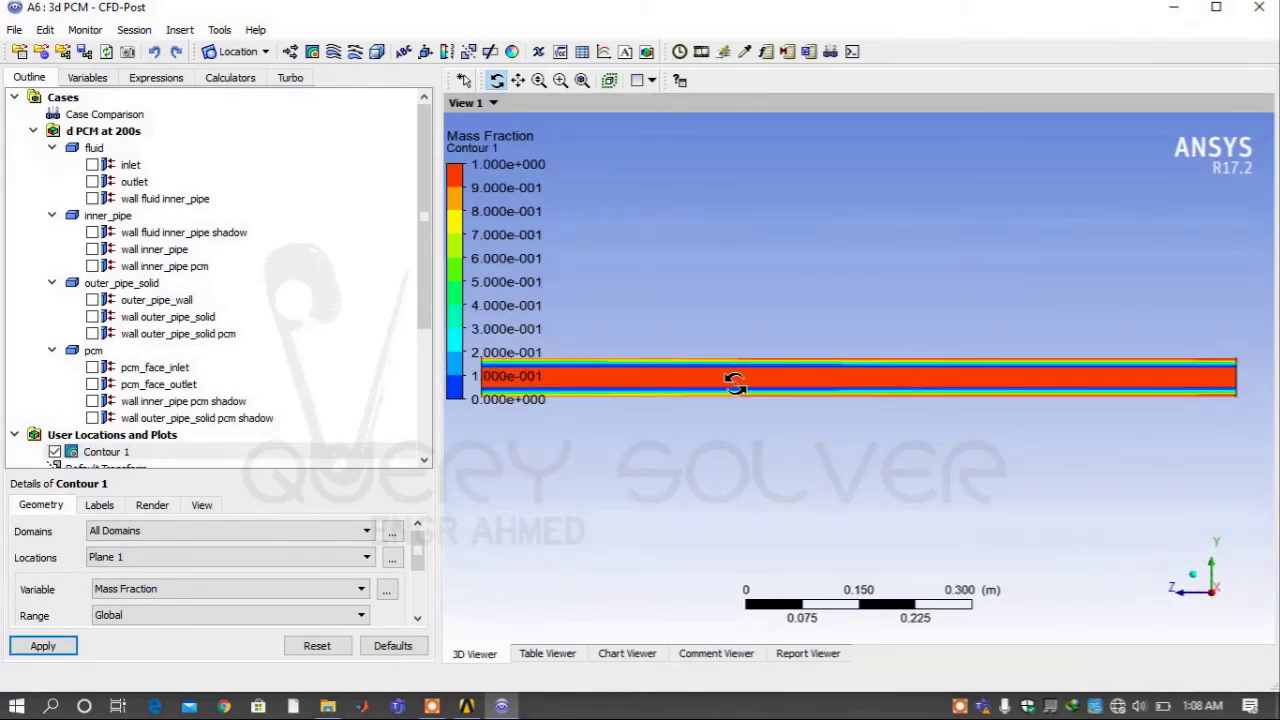
# Try to change the variable of Contour 1 on Plane 1 to Temperature.
pyautogui.scroll(5, 741, 380)
pyautogui.scroll(5, 735, 384)
pyautogui.scroll(2, 723, 381)
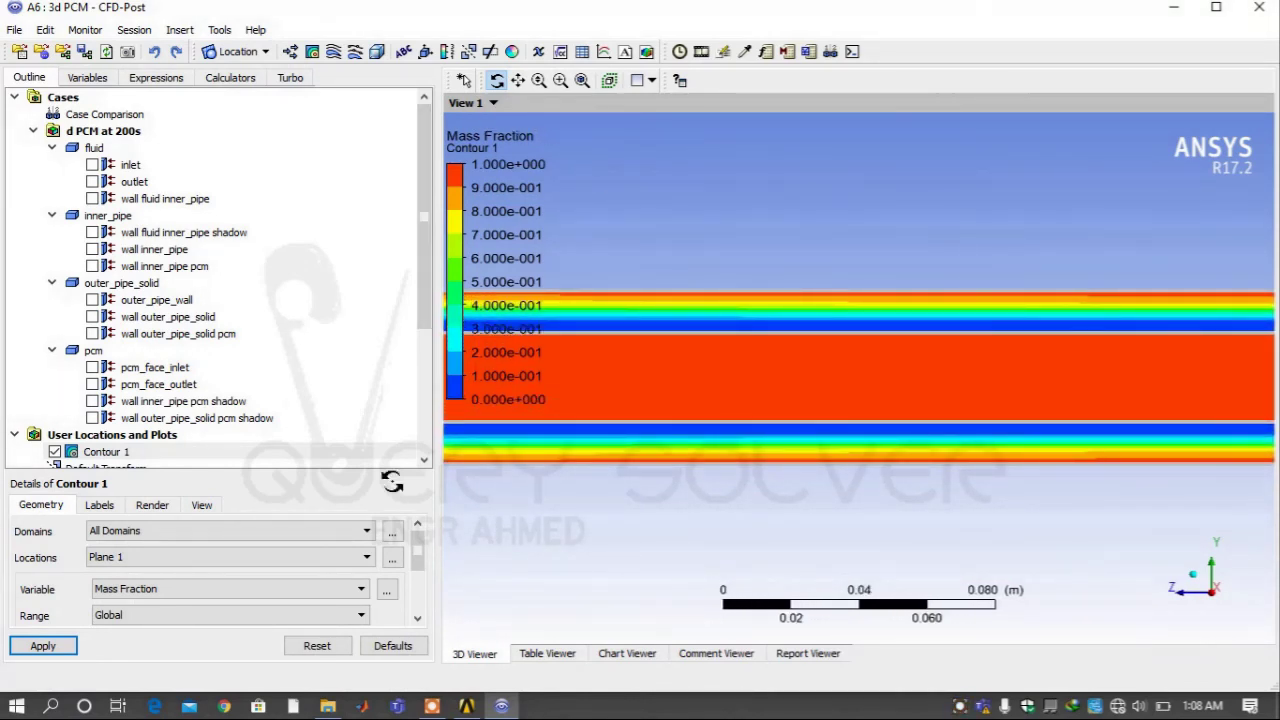
pyautogui.click(314, 590)
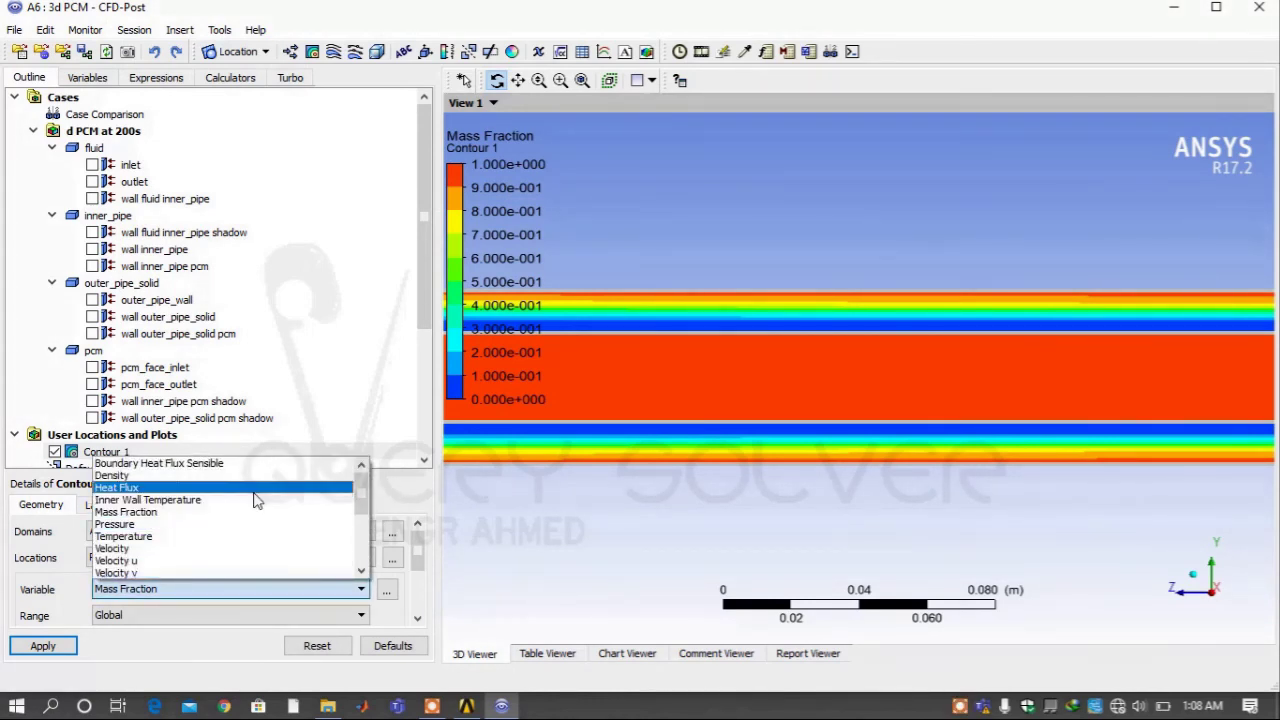
pyautogui.click(224, 537)
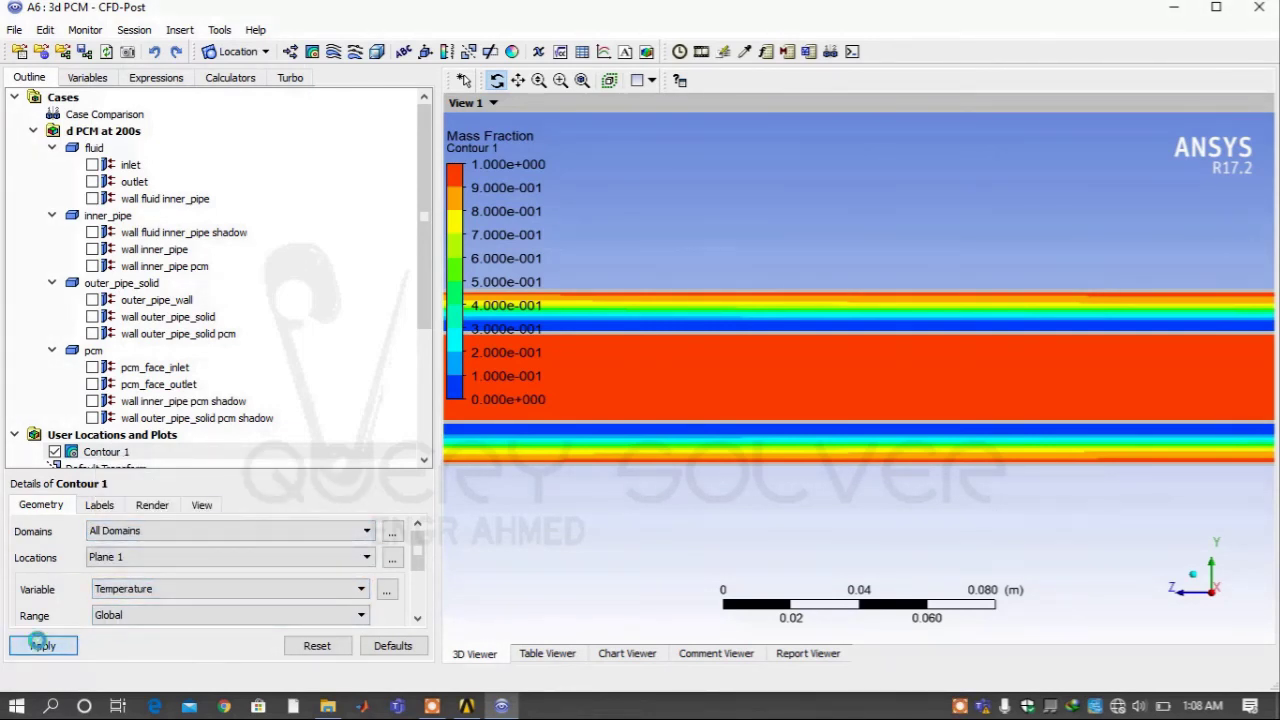
pyautogui.click(40, 644)
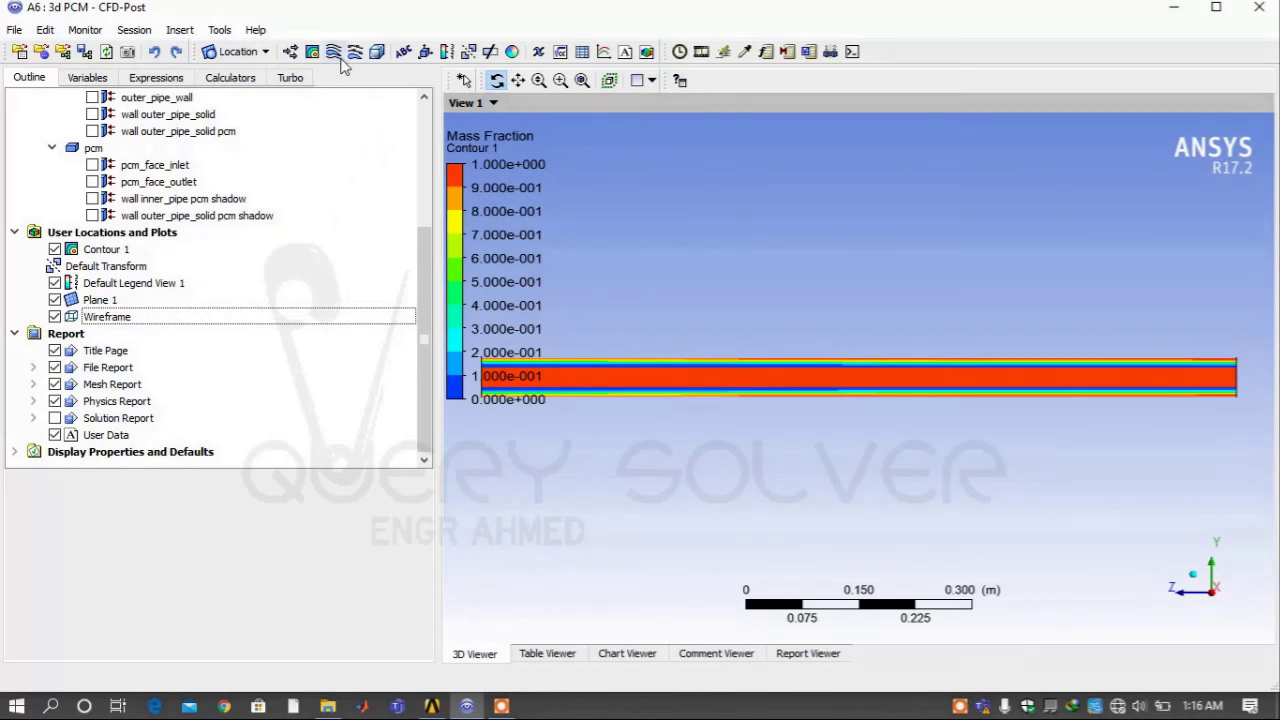
# Insert a 3D streamline plot across all domains that starts from the inlet.
pyautogui.click(334, 52)
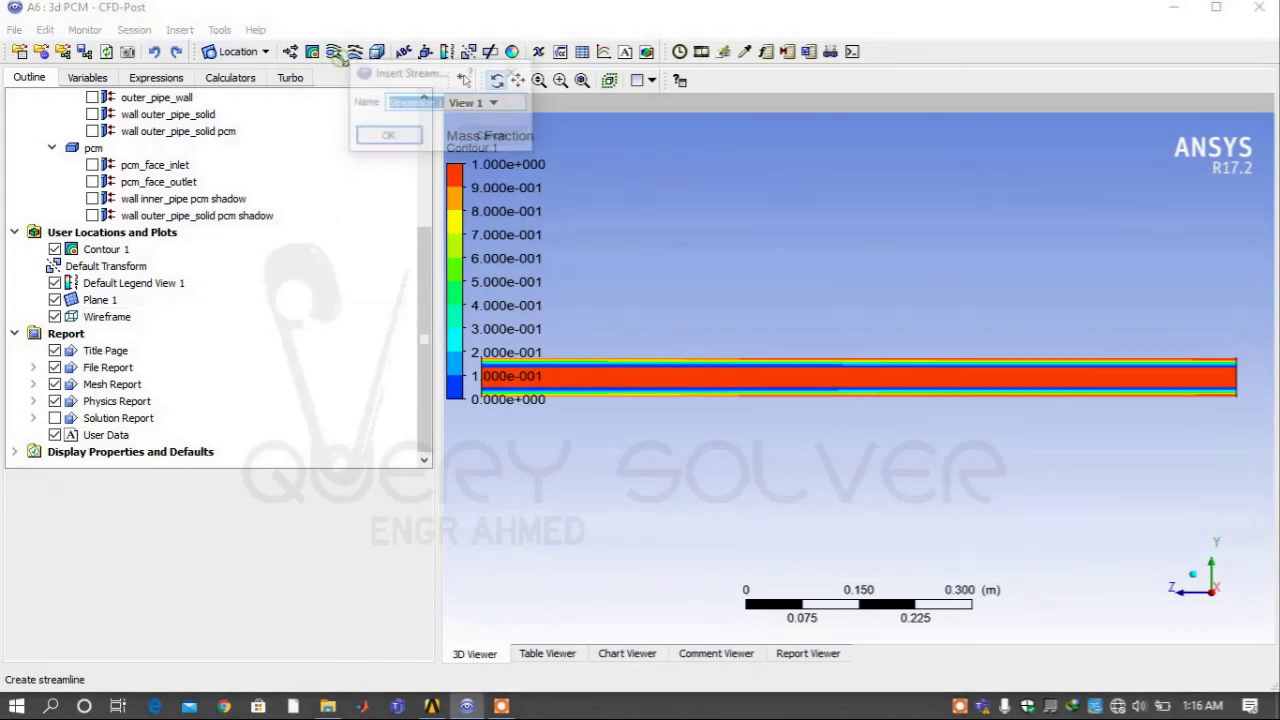
pyautogui.click(374, 135)
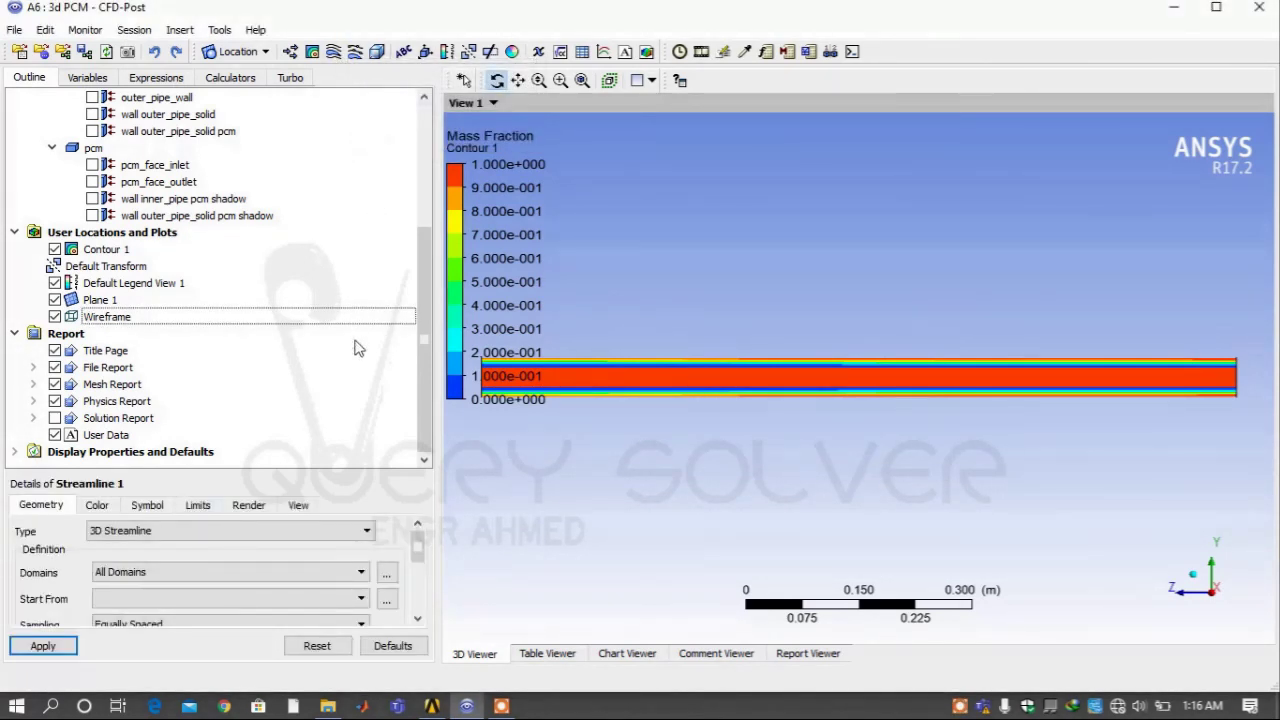
pyautogui.click(287, 604)
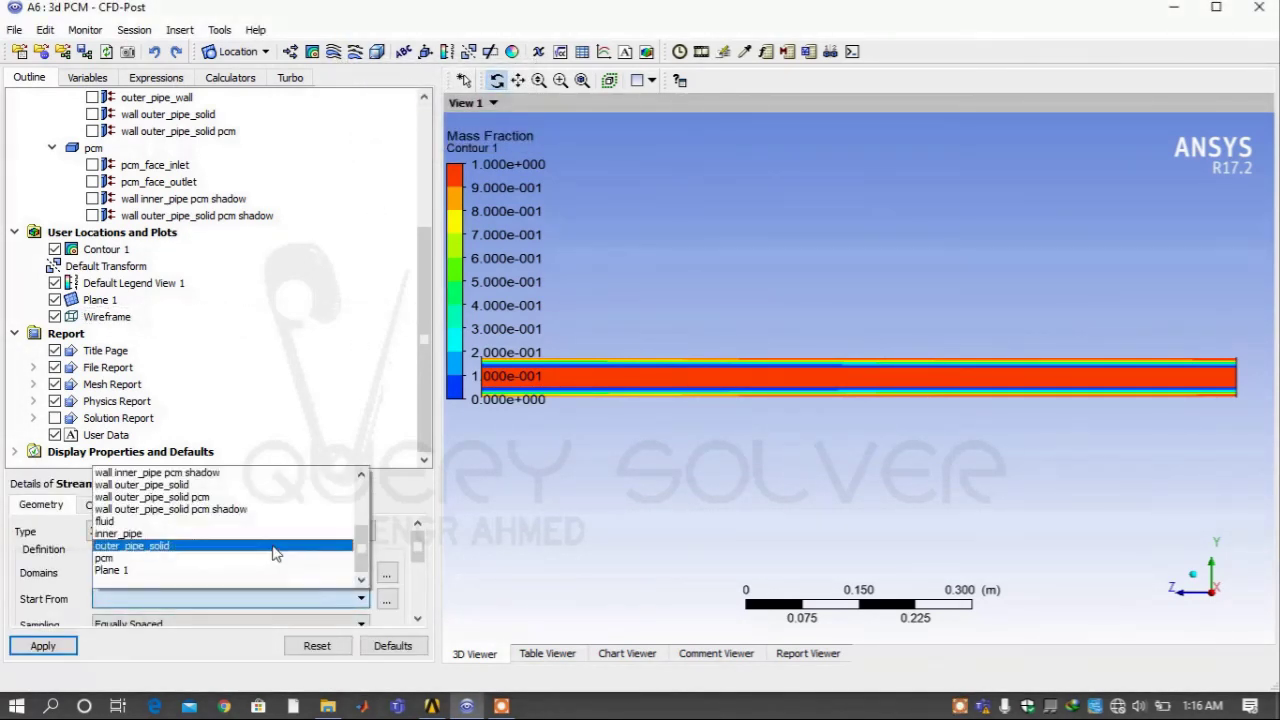
pyautogui.scroll(5, 276, 540)
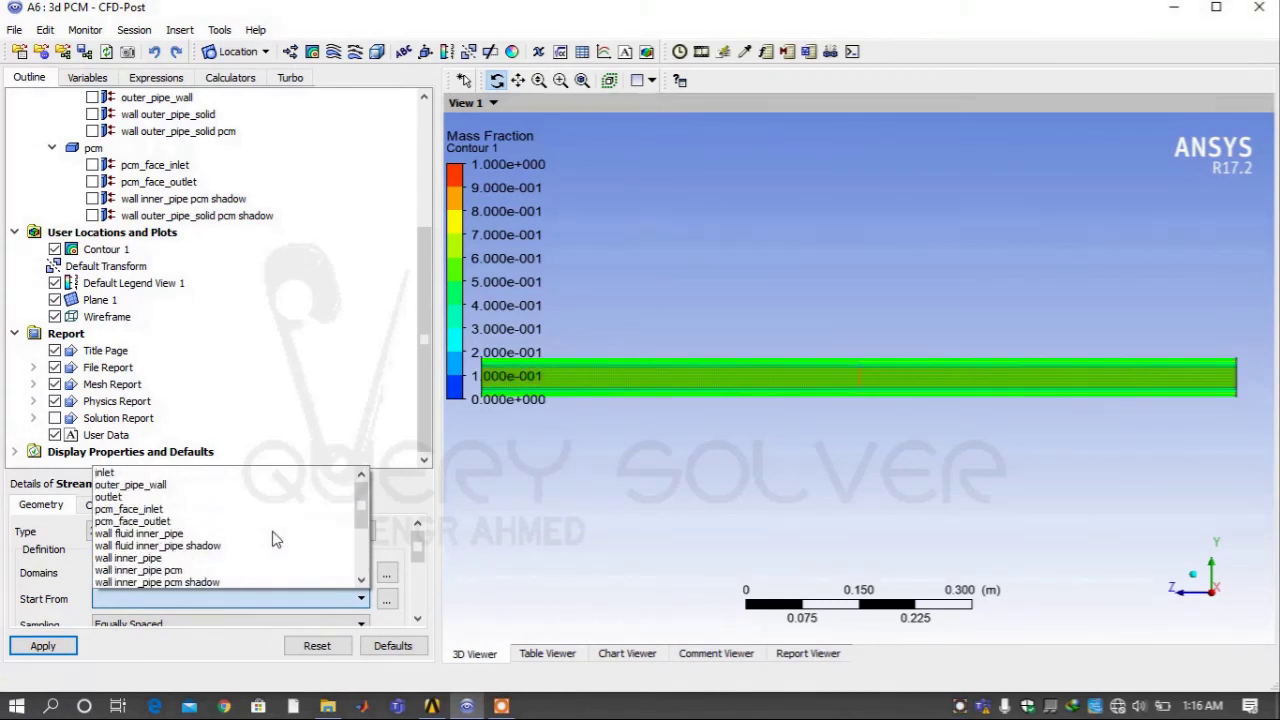
pyautogui.click(262, 474)
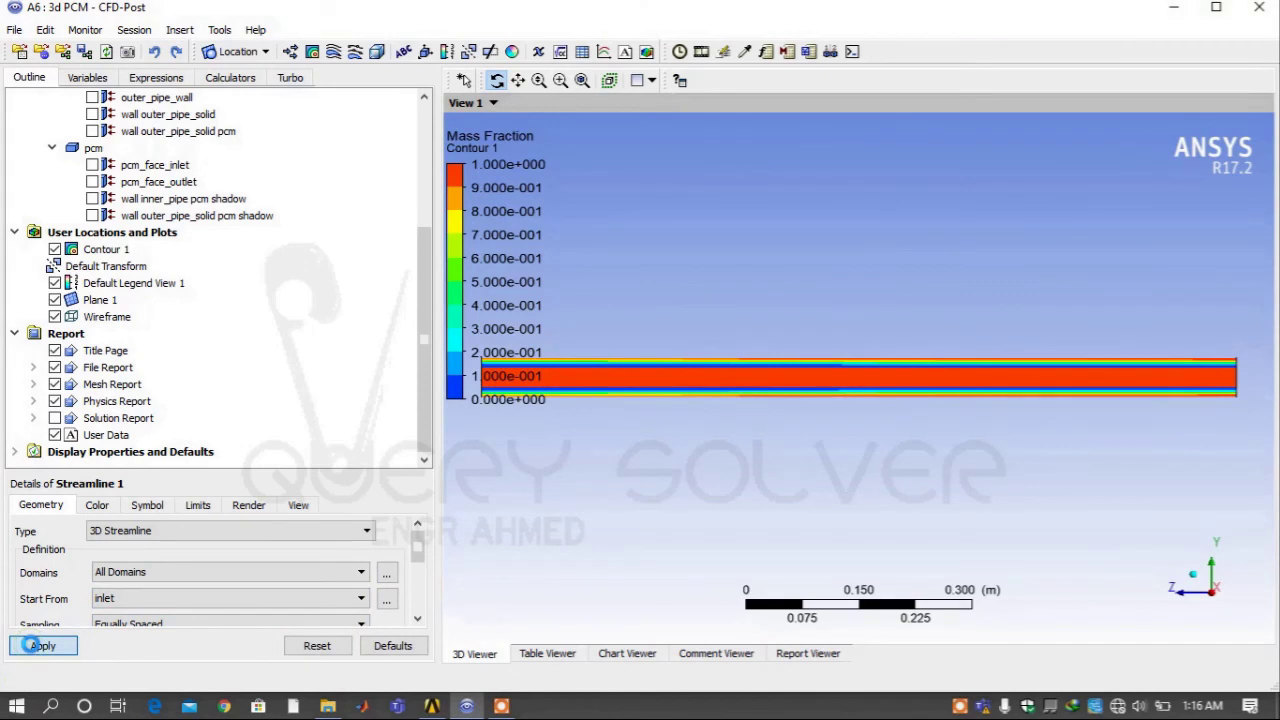
pyautogui.click(30, 645)
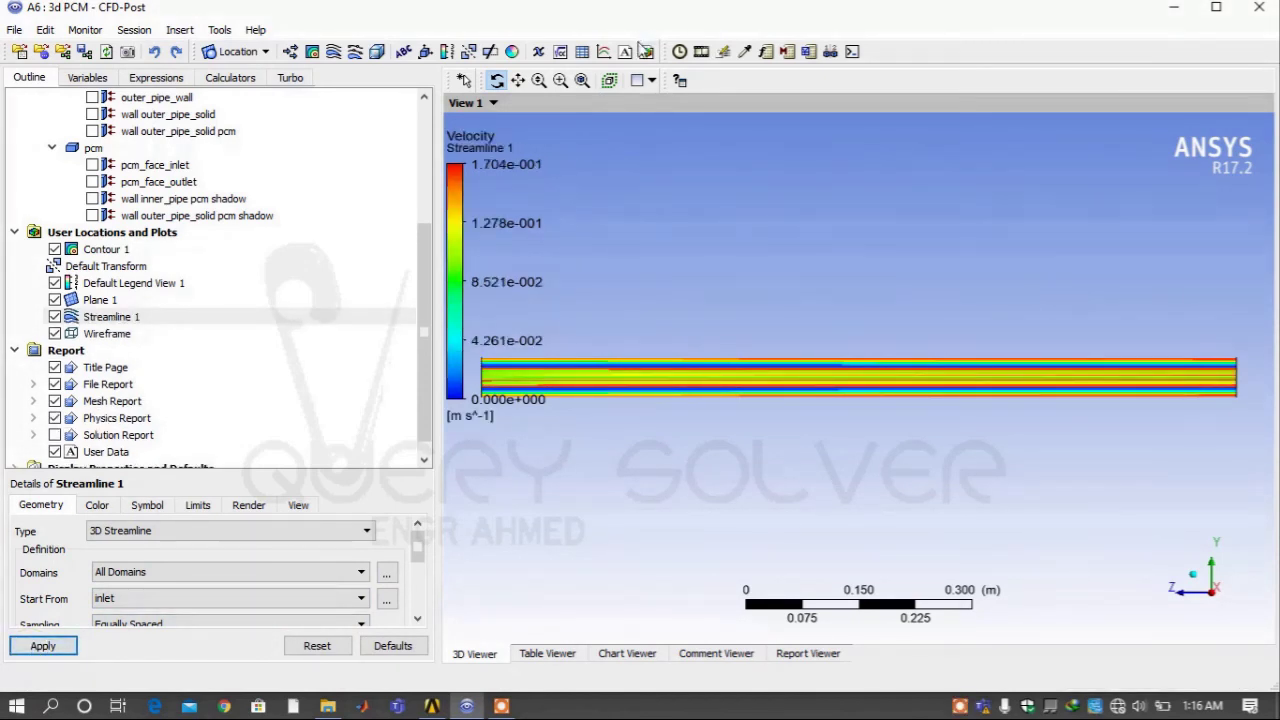
# Play a Quick Animation of Streamline 1 along the pipe.
pyautogui.click(701, 51)
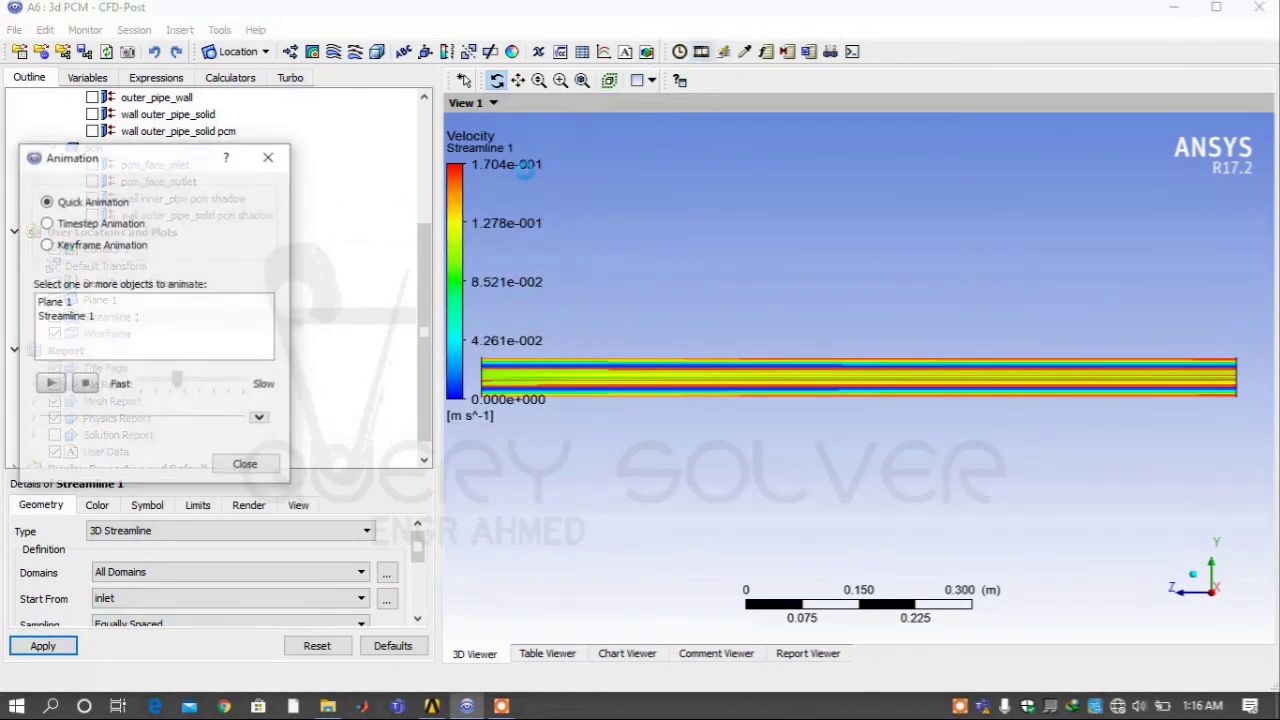
pyautogui.click(115, 315)
pyautogui.click(52, 387)
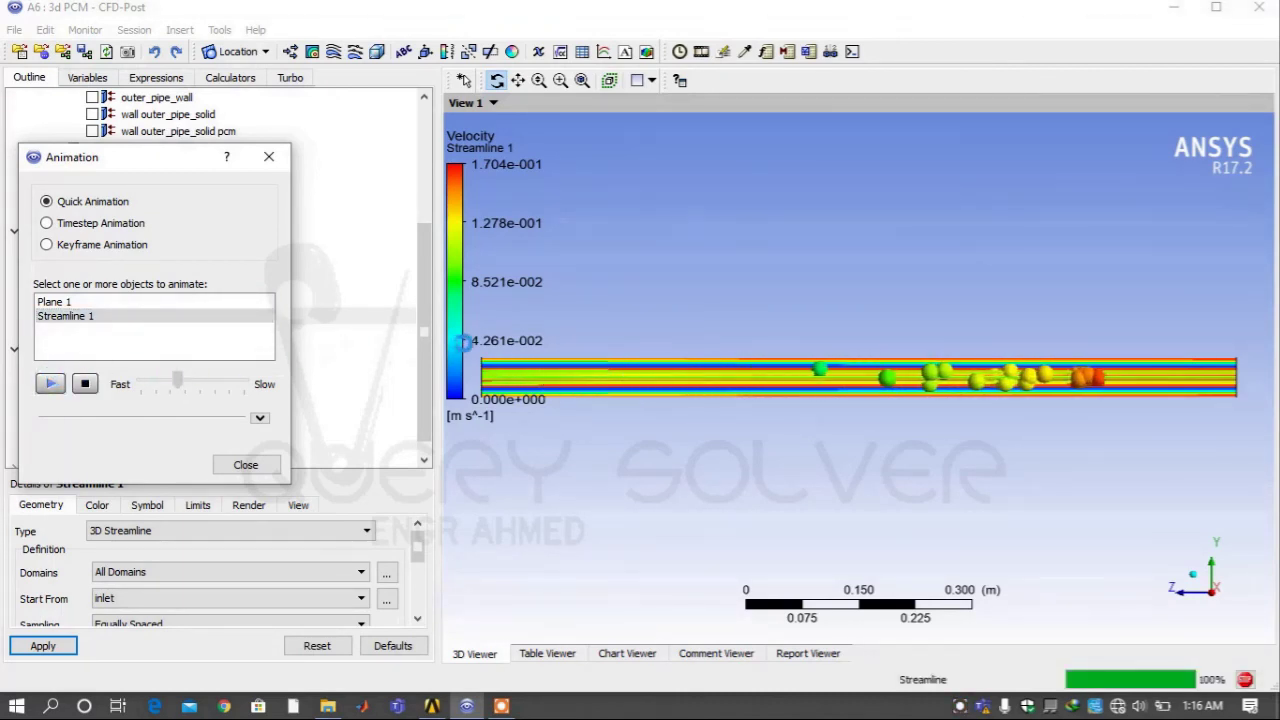